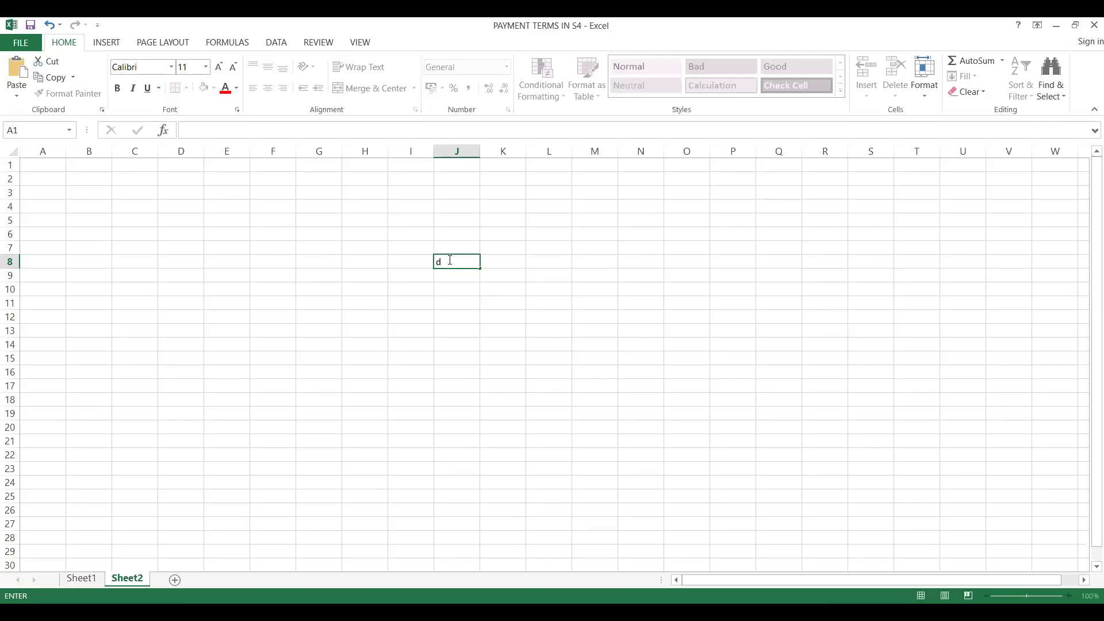
# Enter the heading "DEFAULT FOR BASE LINE DATE CALCULATION:" in cell J8 of Sheet2 and fit column J to its width.
pyautogui.write('DEFAULT FOR BASE LINE DATE CALCUA')
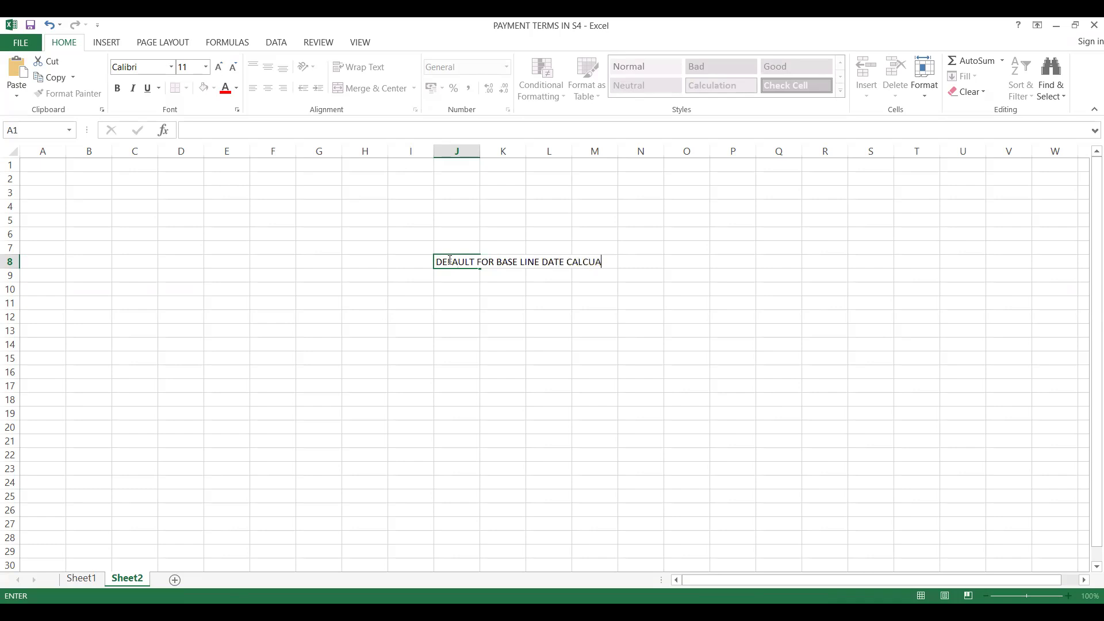
pyautogui.press('BackSpace')
pyautogui.write('LATION:')
pyautogui.click(453, 274)
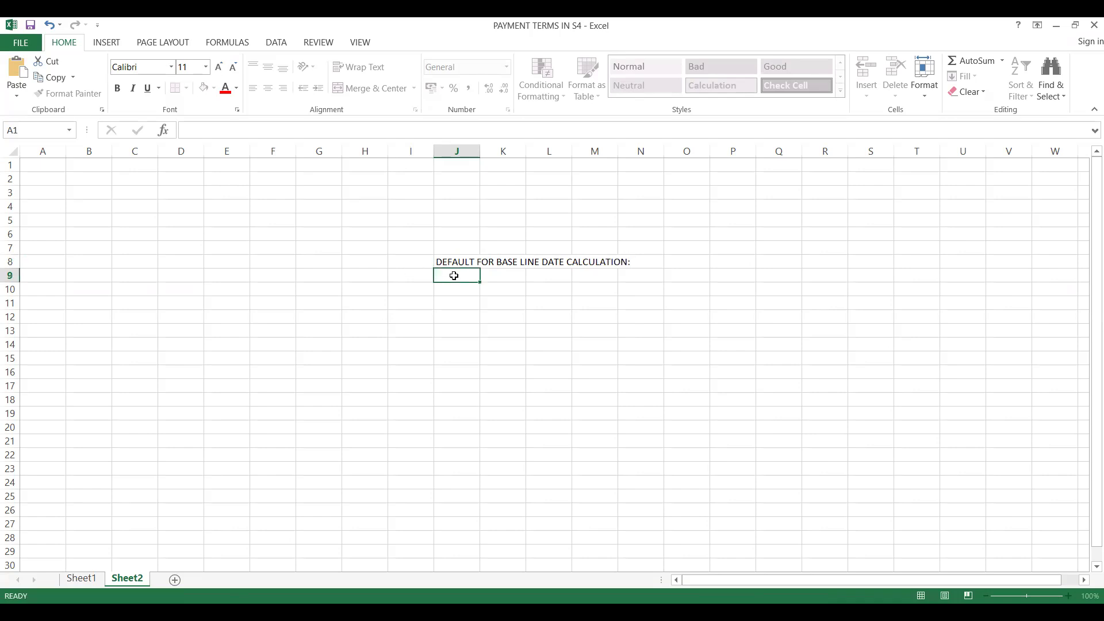
pyautogui.doubleClick(481, 153)
pyautogui.click(360, 312)
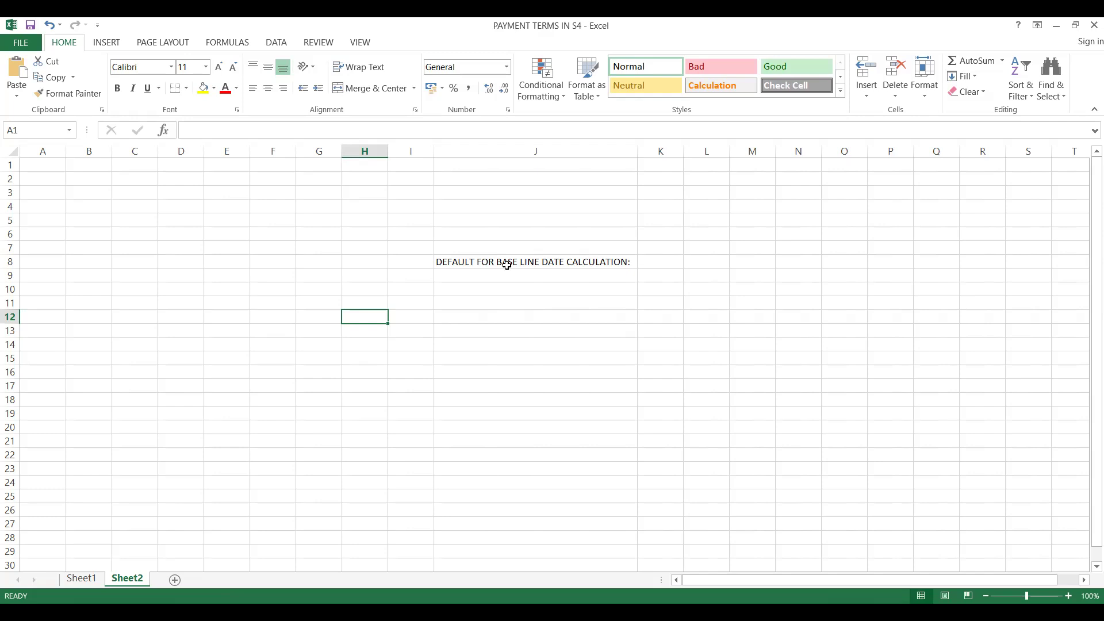
# Enter "NO DEFAULT DATE" in cell J10, two rows below the heading.
pyautogui.click(486, 286)
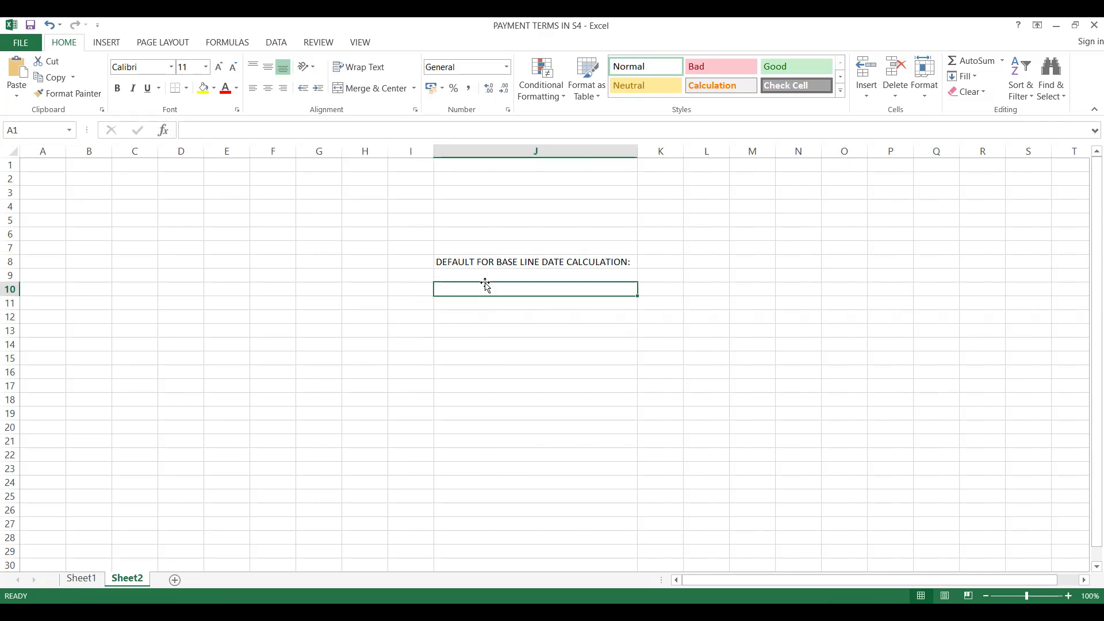
pyautogui.write('NO DEA')
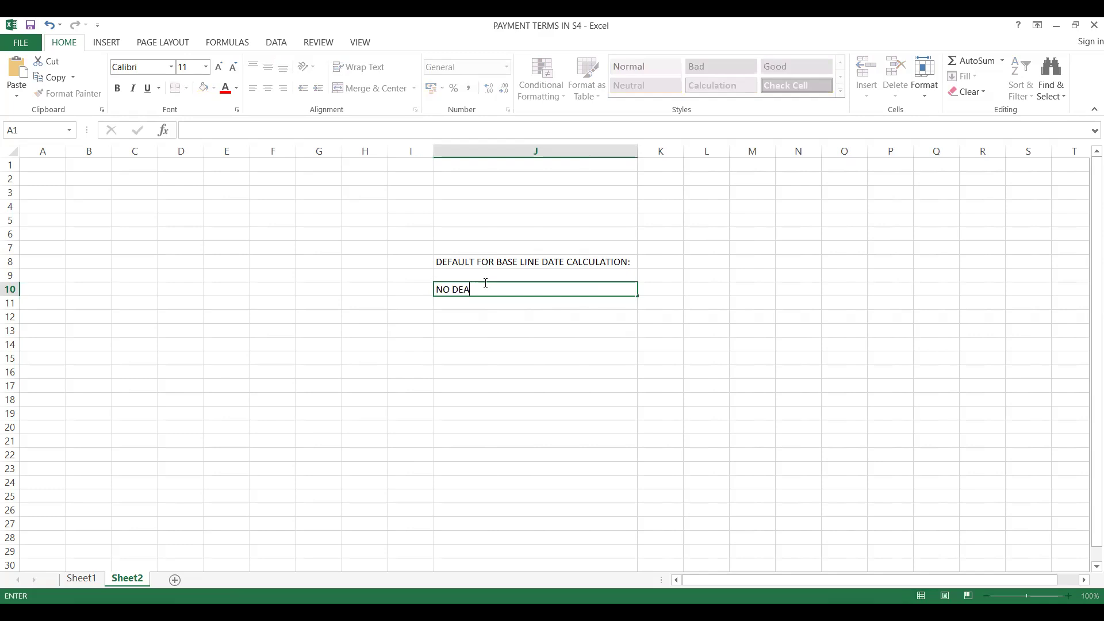
pyautogui.press('BackSpace')
pyautogui.write('FAULT DATE')
pyautogui.click(462, 332)
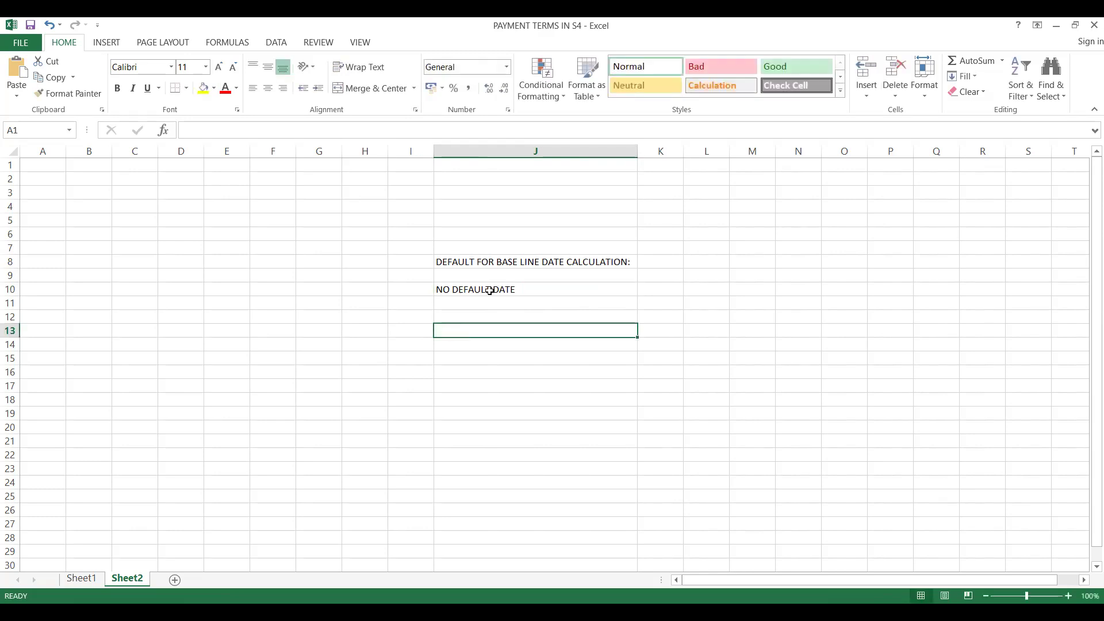
pyautogui.click(489, 290)
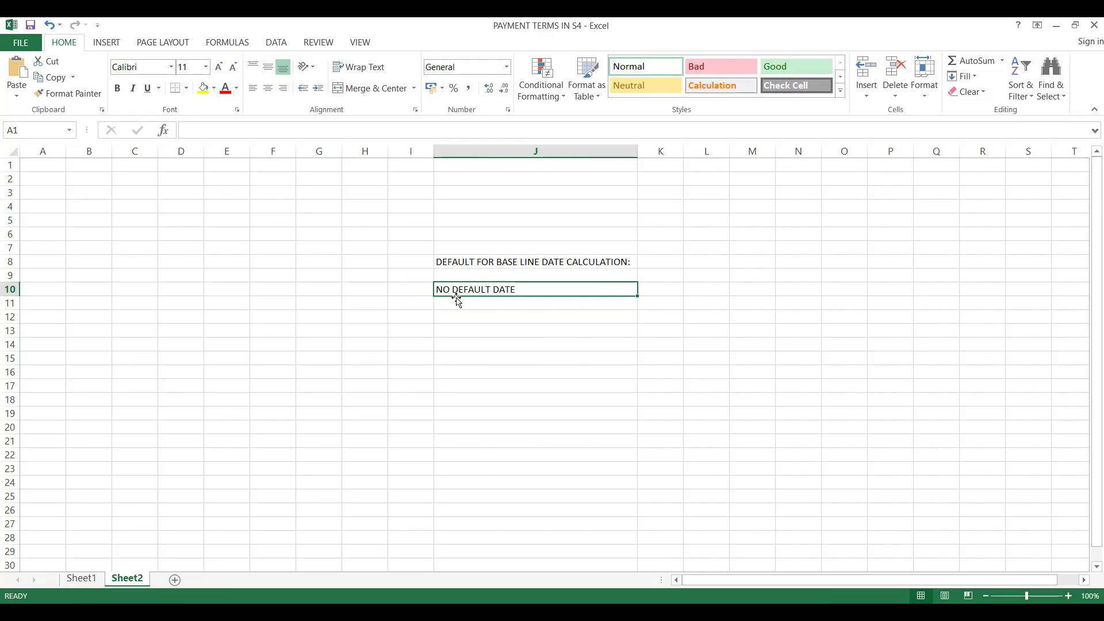
# Label the no-default-date row CASE1 in cell I10.
pyautogui.click(397, 291)
pyautogui.write('CASE1')
pyautogui.press('Return')
# Add the second case in row 11, with CASE2 in column I and "DOCUMENT DATE" in column J.
pyautogui.write('CASE2')
pyautogui.press('Tab')
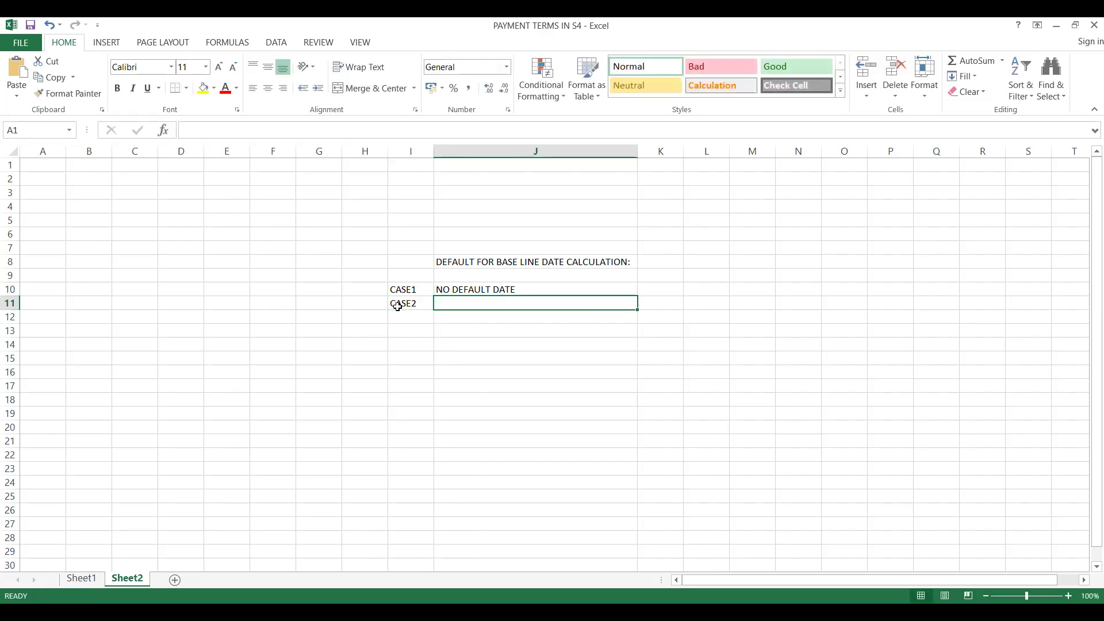
pyautogui.write('DOCUMENT DATE')
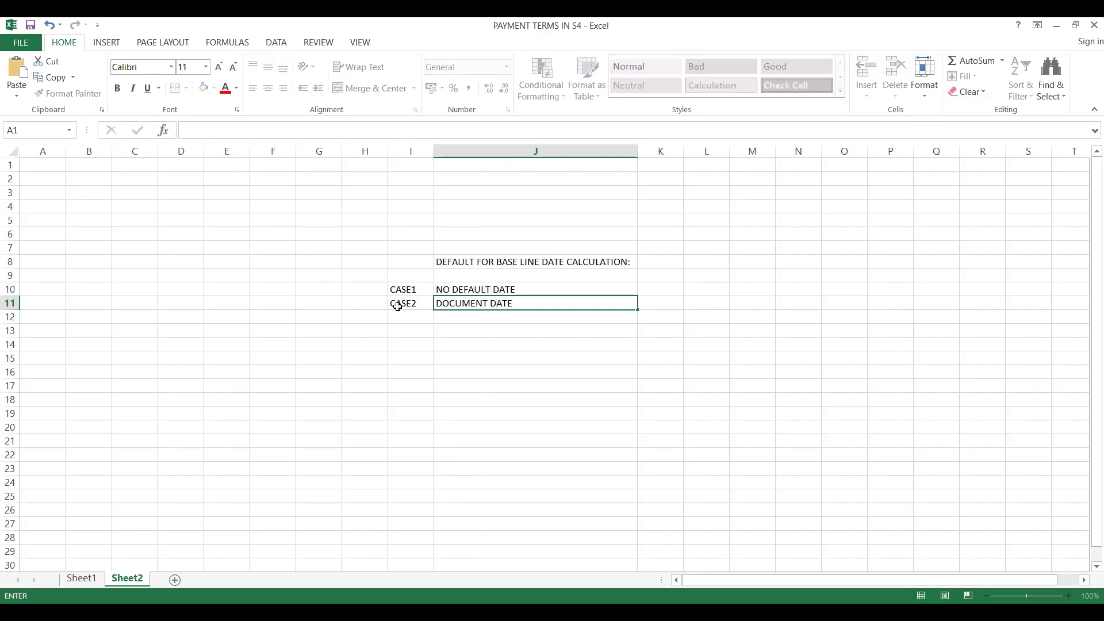
pyautogui.click(418, 333)
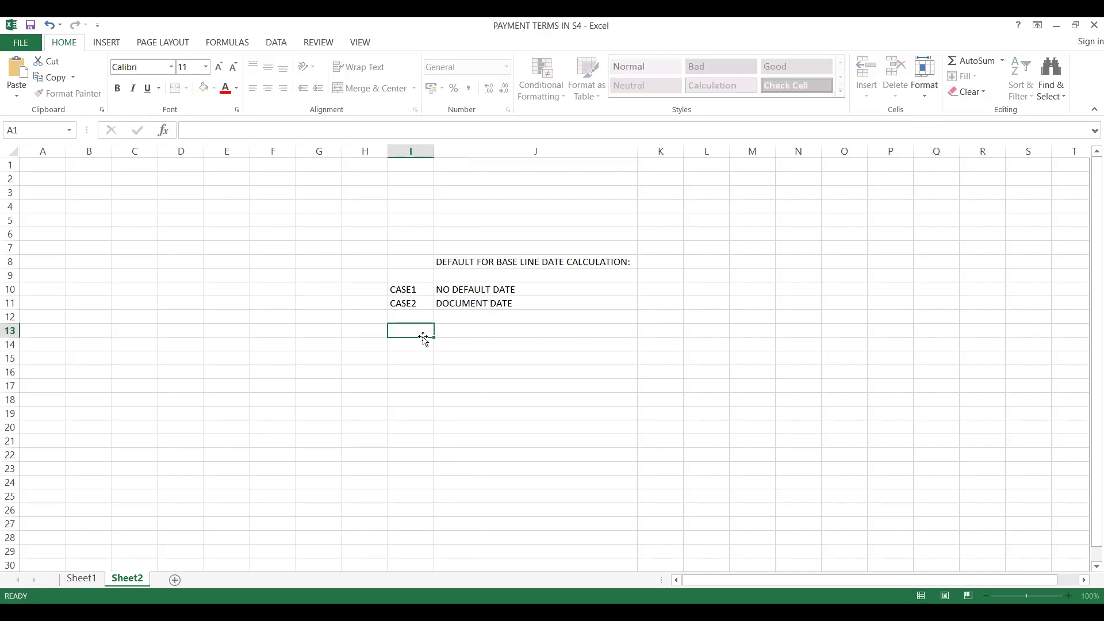
pyautogui.click(459, 326)
pyautogui.click(465, 303)
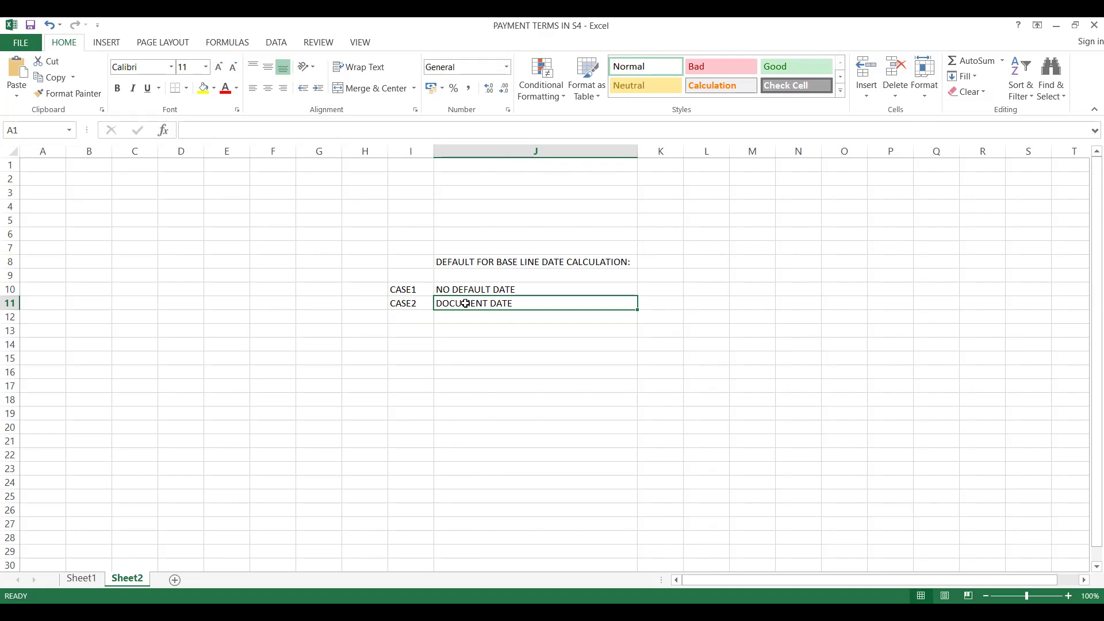
# Add the third case in row 12, with CASE3 in column I and "POSTING DATE" in column J.
pyautogui.click(412, 315)
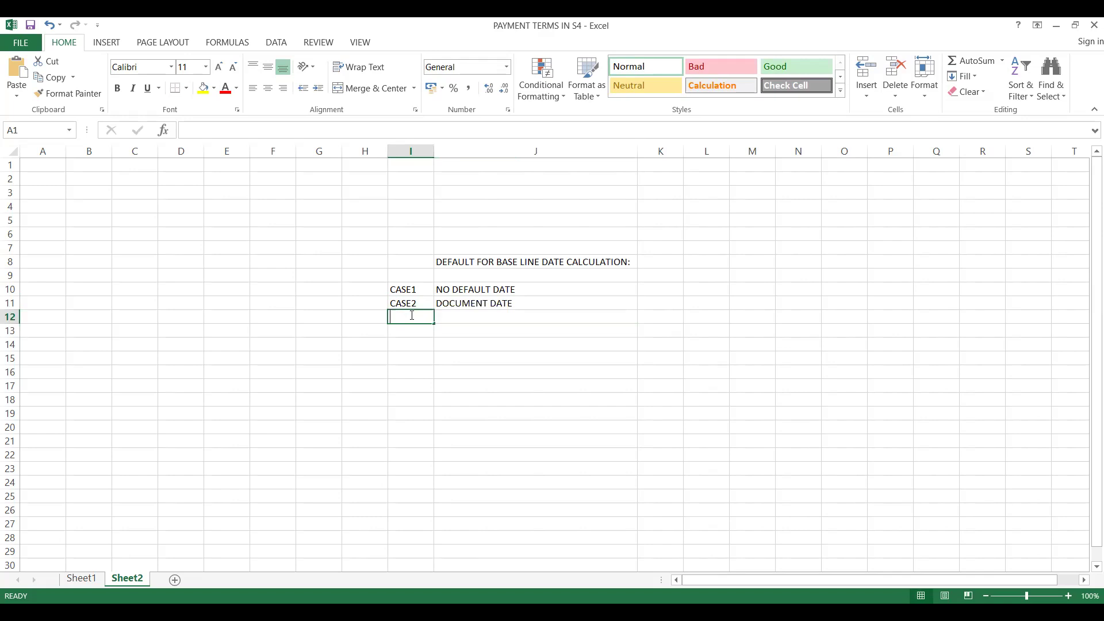
pyautogui.write('CASE3')
pyautogui.press('Tab')
pyautogui.write('POSTING')
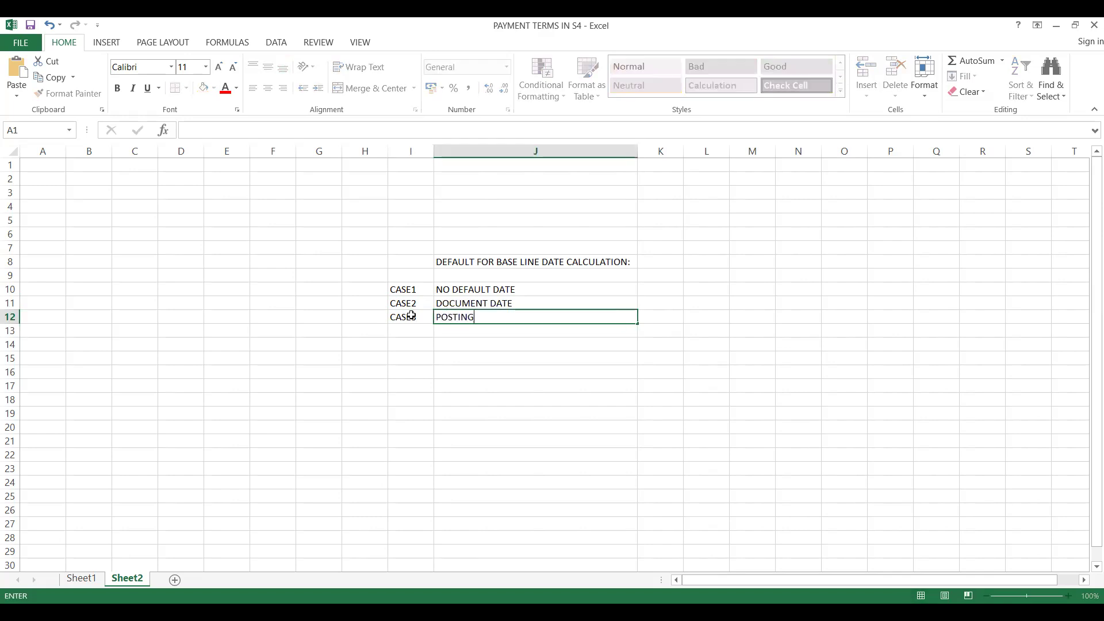
pyautogui.write(' DATE')
pyautogui.click(398, 330)
pyautogui.click(456, 320)
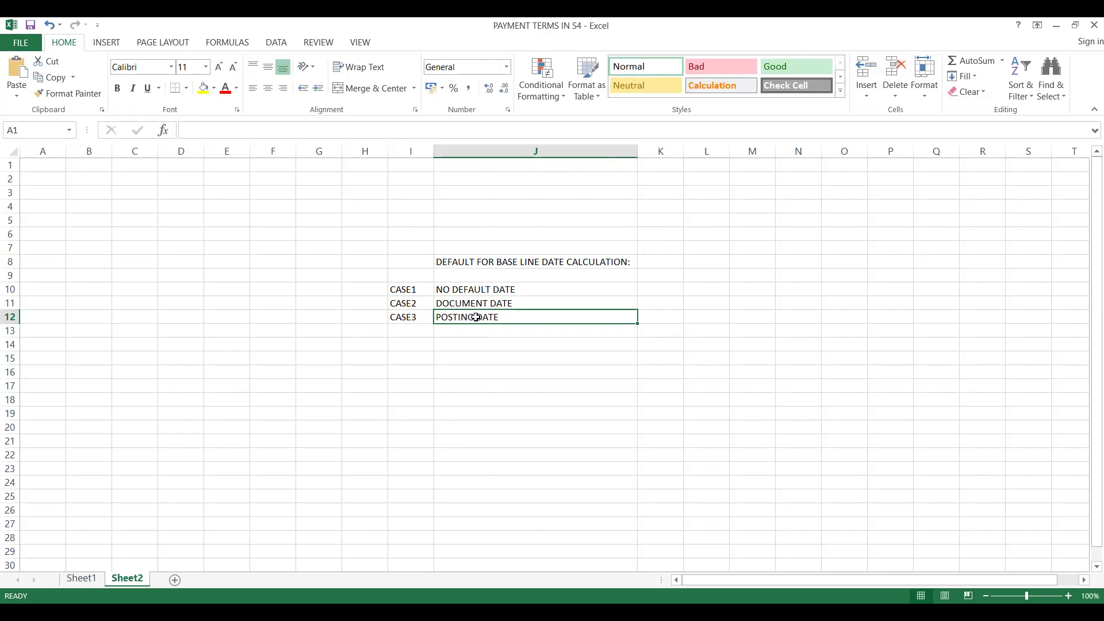
pyautogui.click(463, 303)
pyautogui.click(463, 288)
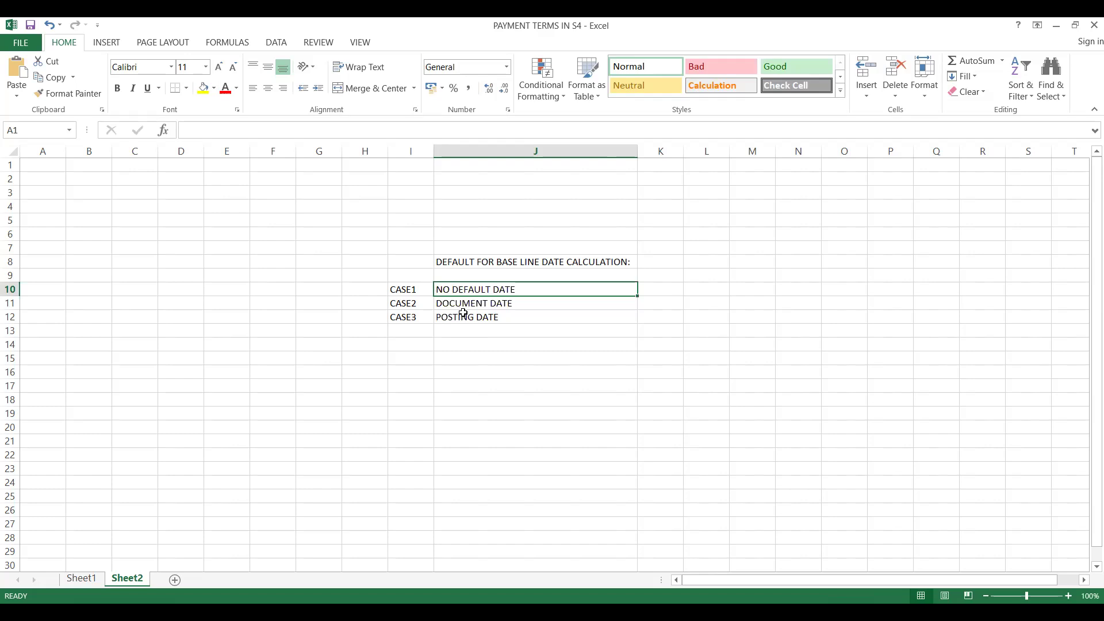
pyautogui.click(463, 315)
pyautogui.click(463, 290)
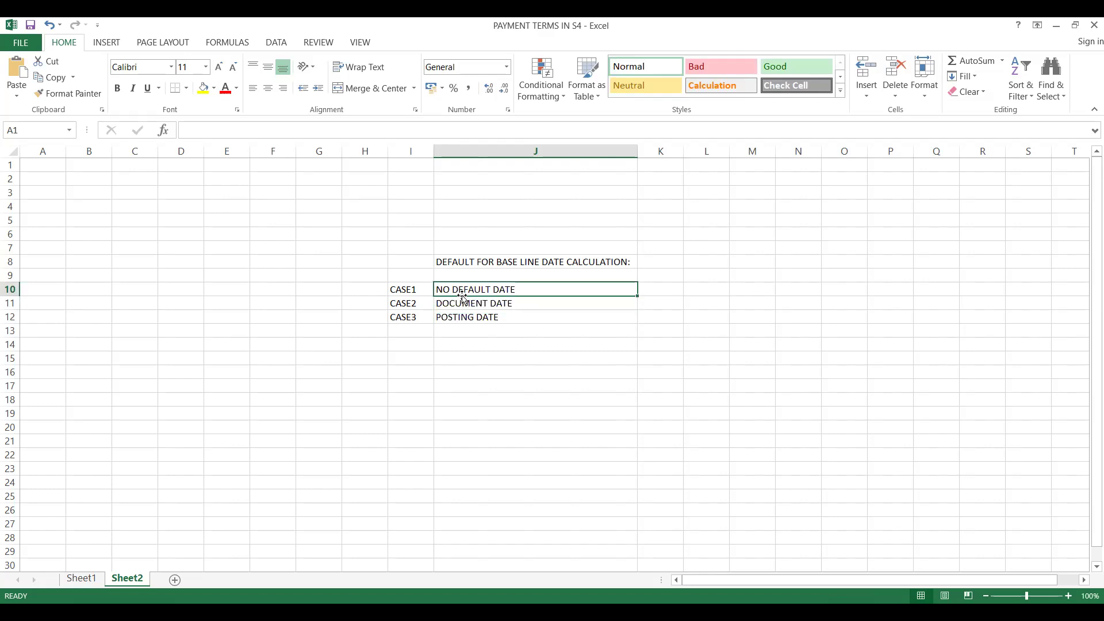
pyautogui.click(443, 327)
pyautogui.click(464, 302)
pyautogui.click(465, 288)
pyautogui.click(464, 328)
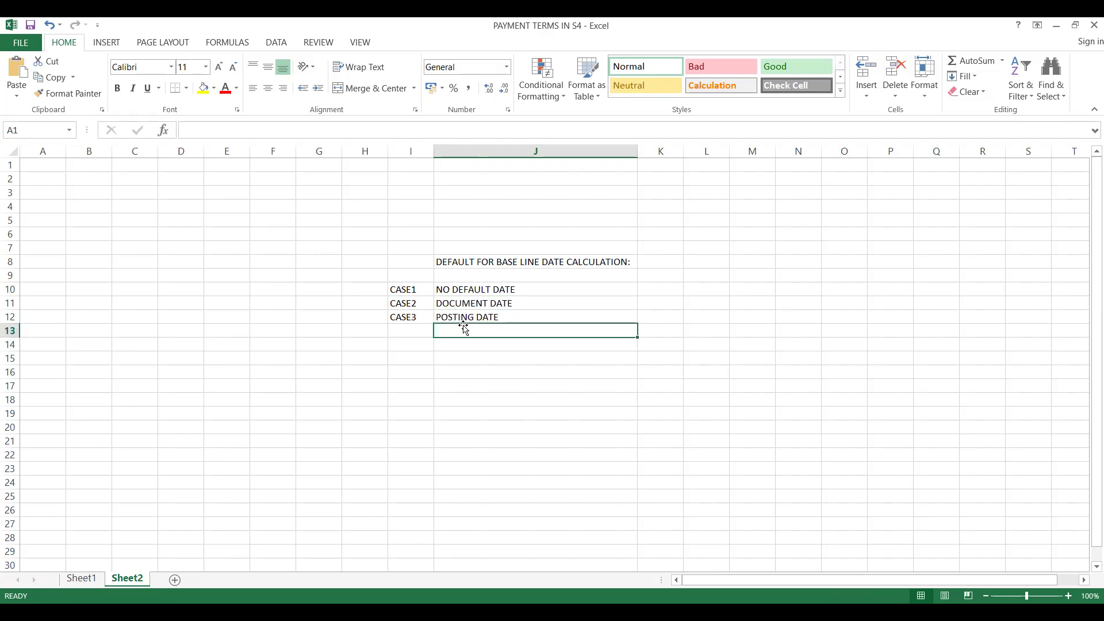
# Add the fourth case in row 13, with CASE4 in column I and "ENTRY DATE" in column J.
pyautogui.click(411, 328)
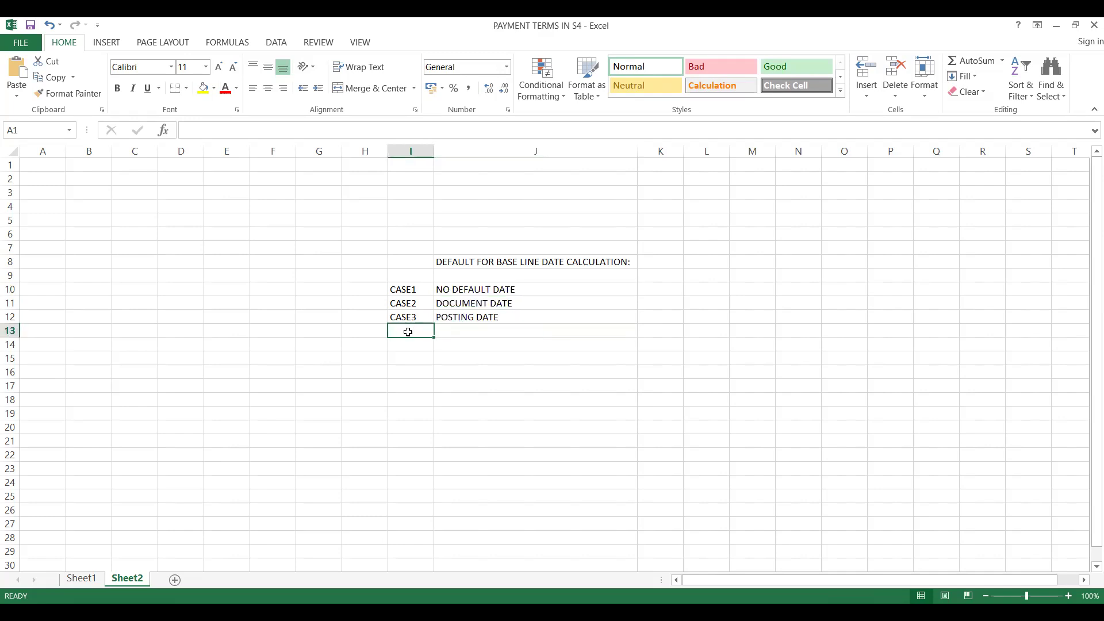
pyautogui.write('CASE4')
pyautogui.press('Tab')
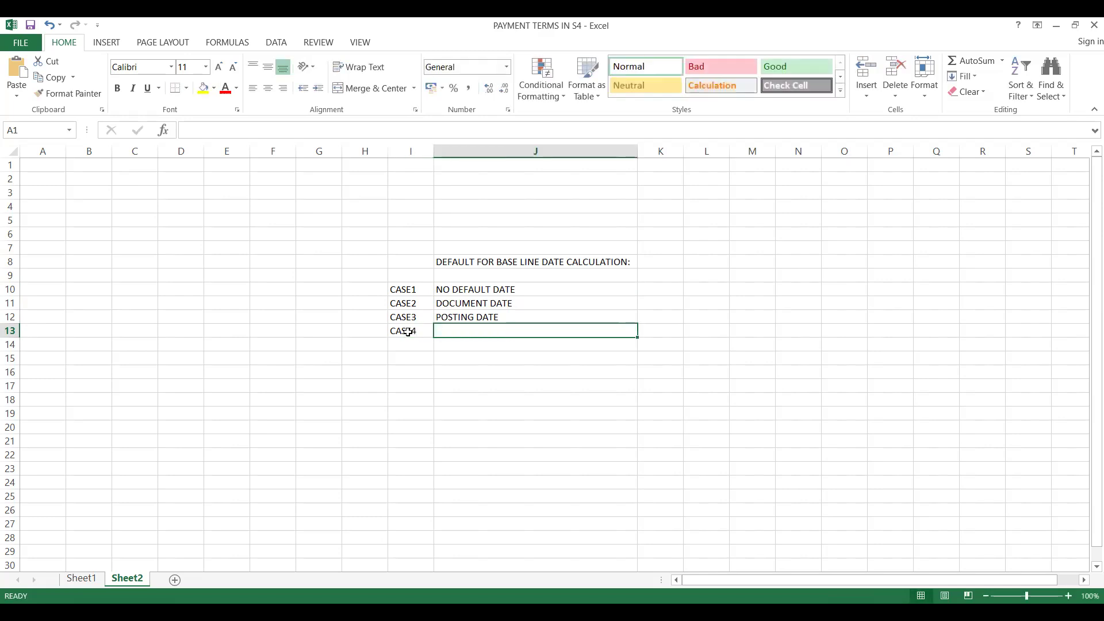
pyautogui.write('ENTRY DATE')
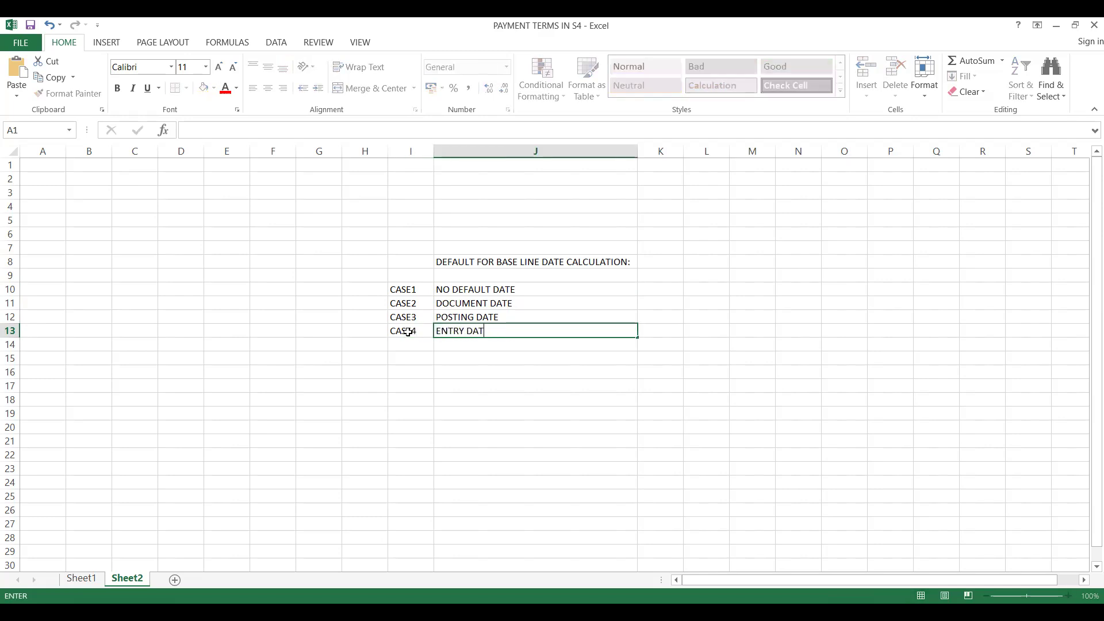
pyautogui.press('Return')
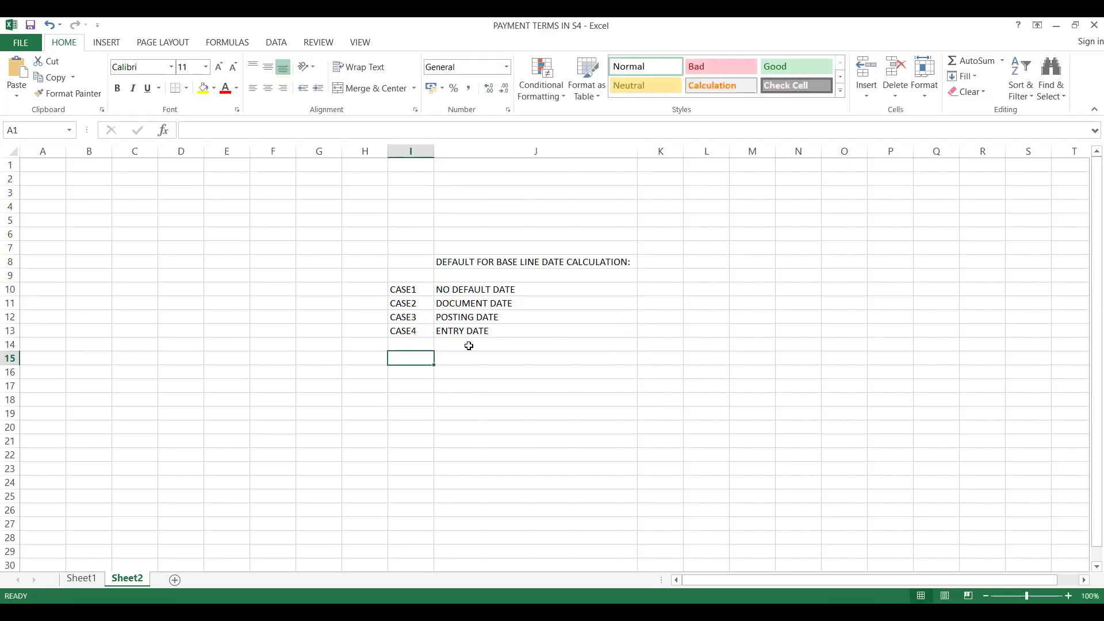
pyautogui.click(469, 346)
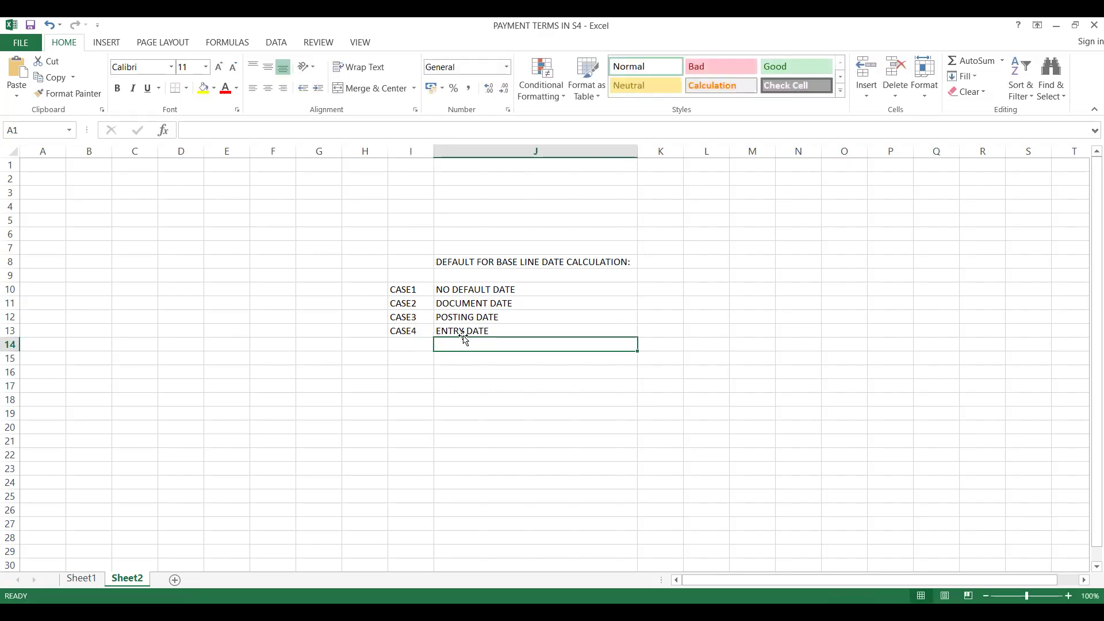
pyautogui.click(463, 331)
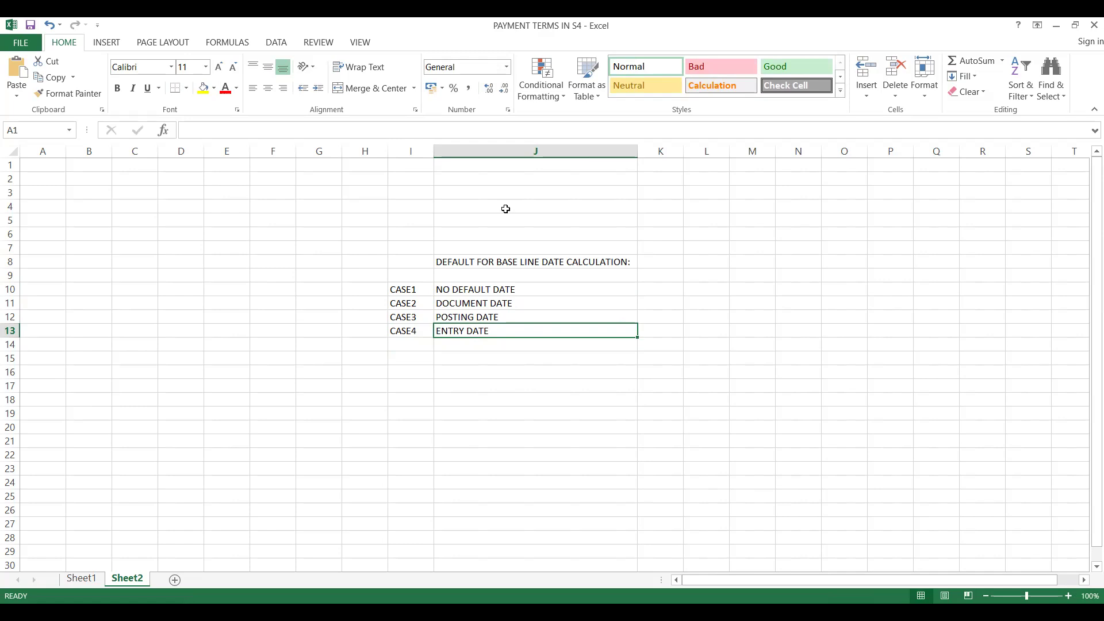
# Switch to SAP, leave the details of payment term 0002 and start a new terms-of-payment entry.
pyautogui.hotkey('alt', 'Tab')
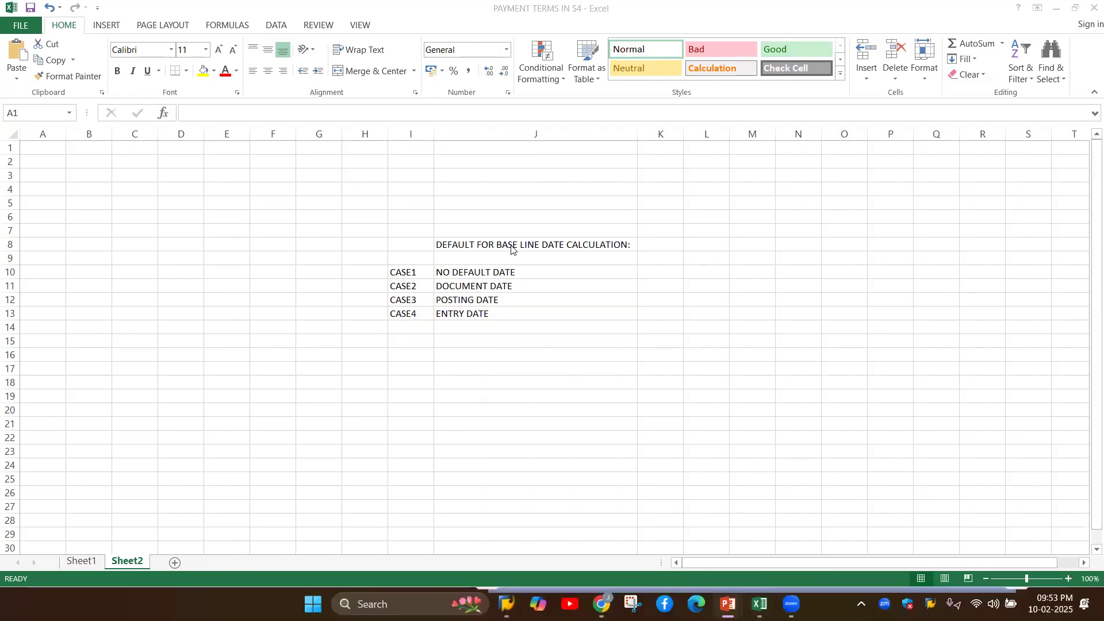
pyautogui.hotkey('alt', 'Tab')
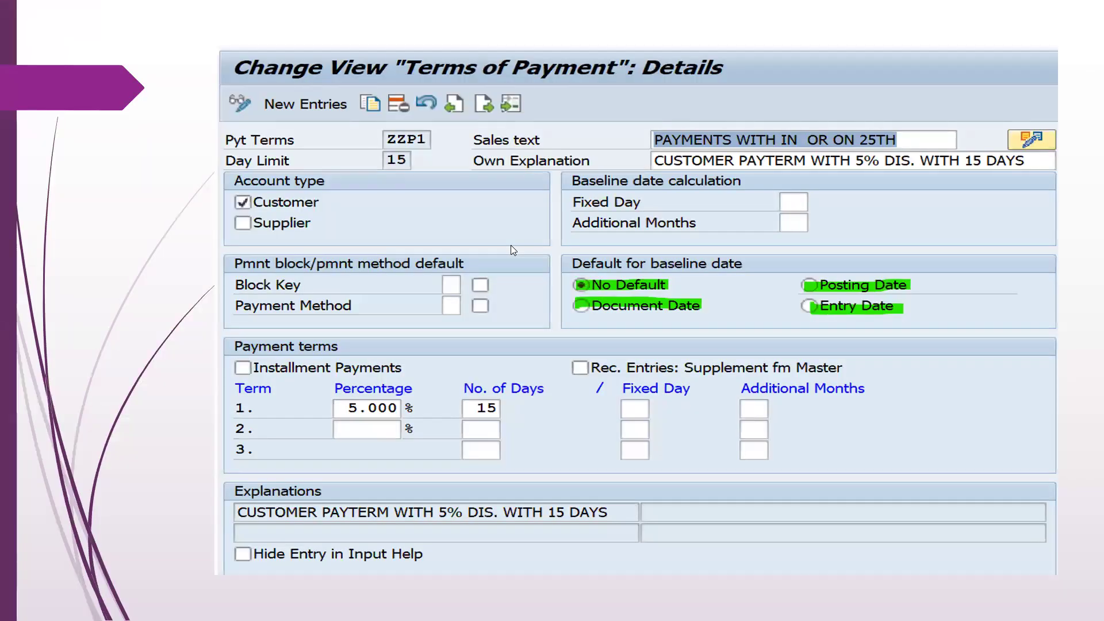
pyautogui.hotkey('alt', 'Tab')
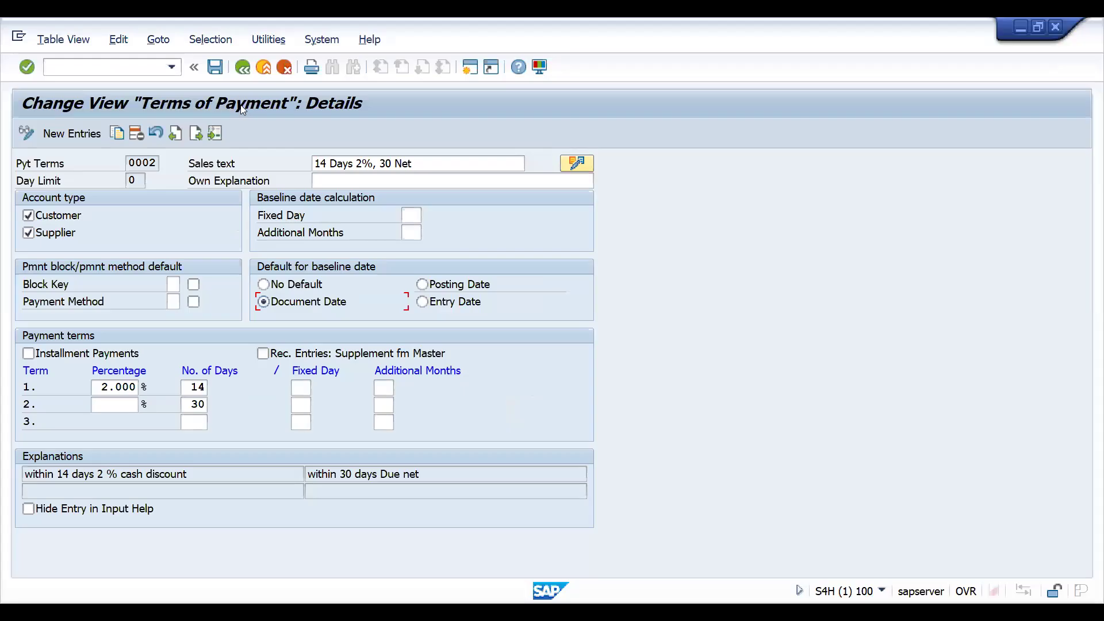
pyautogui.click(243, 67)
pyautogui.click(78, 138)
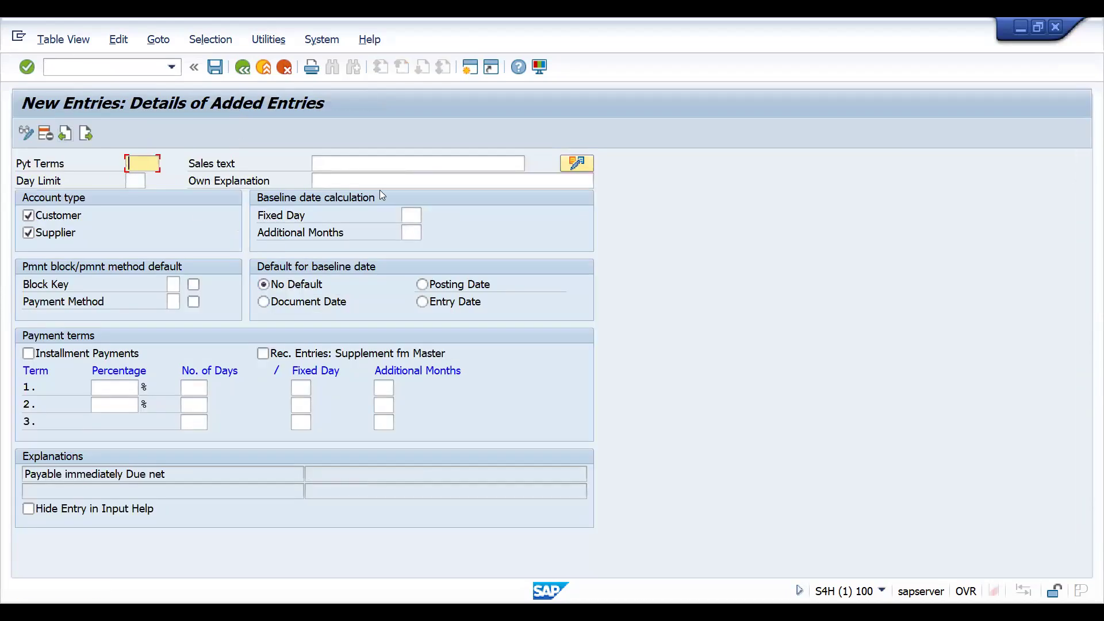
# Set the new entry's payment terms key to ZDND and its own explanation to "TEST FOR NO DEFAULT DATE".
pyautogui.write('ZD')
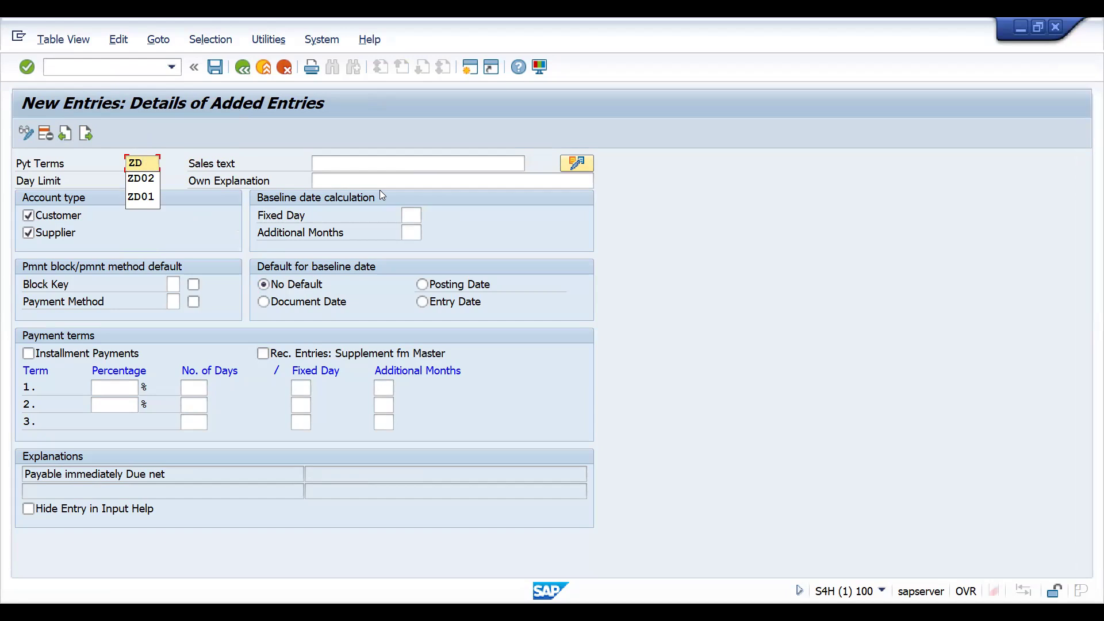
pyautogui.write('ND')
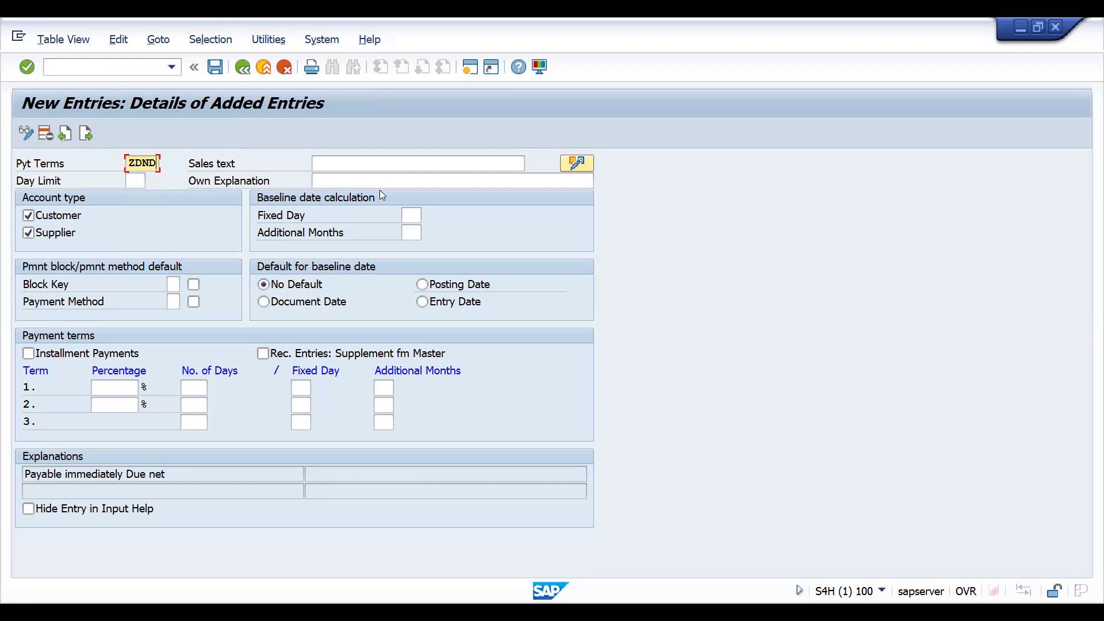
pyautogui.click(326, 182)
pyautogui.write('TEST FOR D')
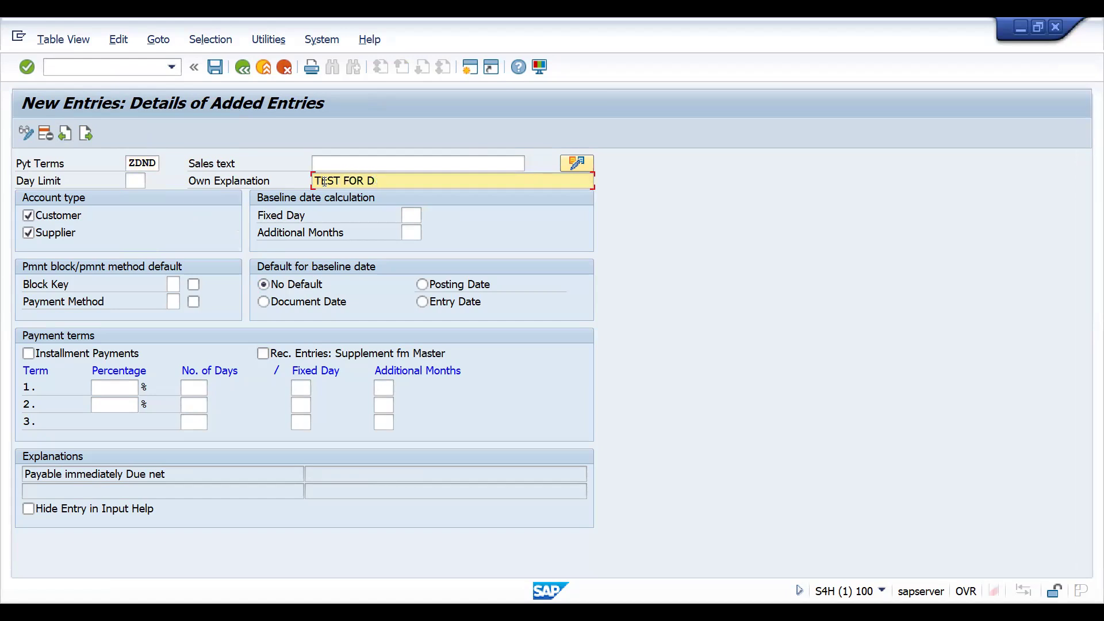
pyautogui.press('BackSpace')
pyautogui.write('NO DEFAULT DATE')
# Set term 1 to 5 percent for 20 days and term 2 to 30 days without a percentage.
pyautogui.click(118, 387)
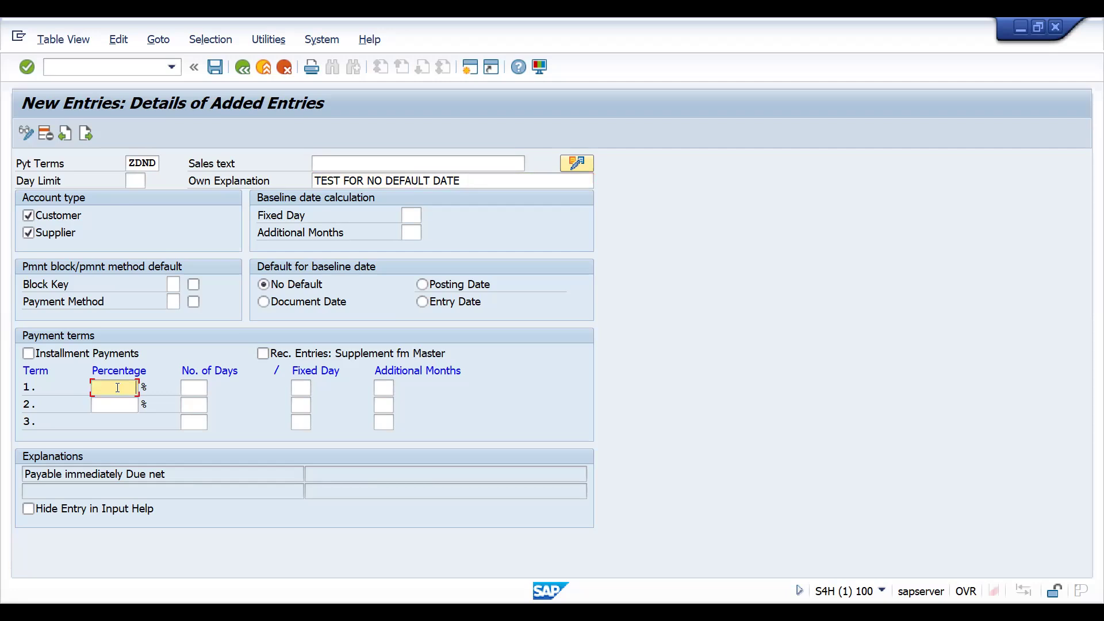
pyautogui.write('5')
pyautogui.press('Tab')
pyautogui.write('20')
pyautogui.click(115, 404)
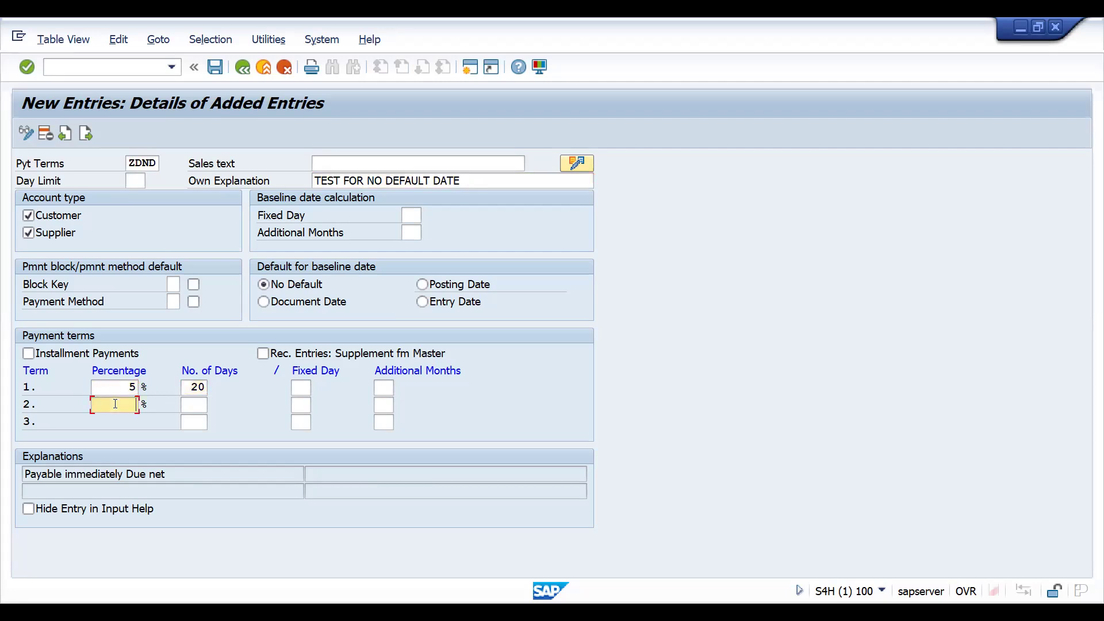
pyautogui.click(202, 405)
pyautogui.write('30')
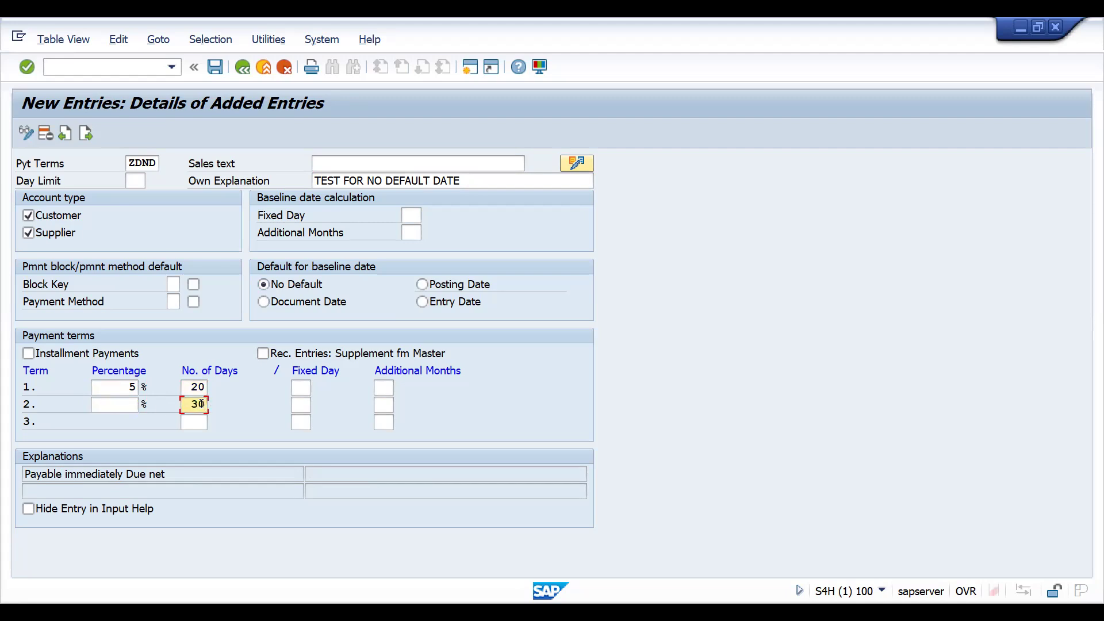
pyautogui.press('Return')
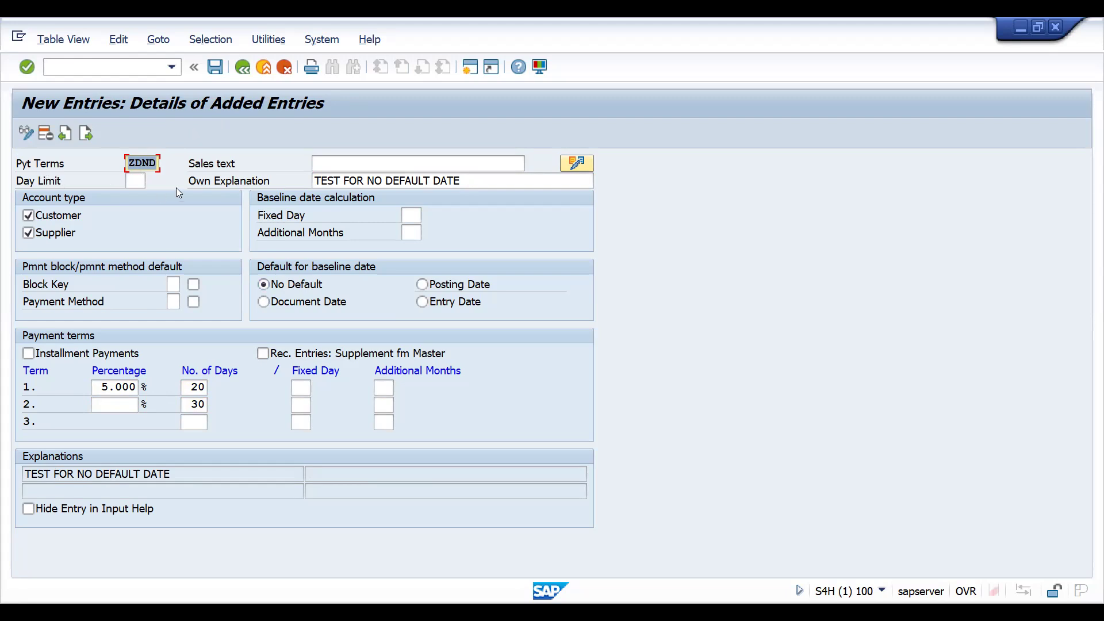
# Save payment term ZDND and return to the terms-of-payment overview.
pyautogui.click(214, 68)
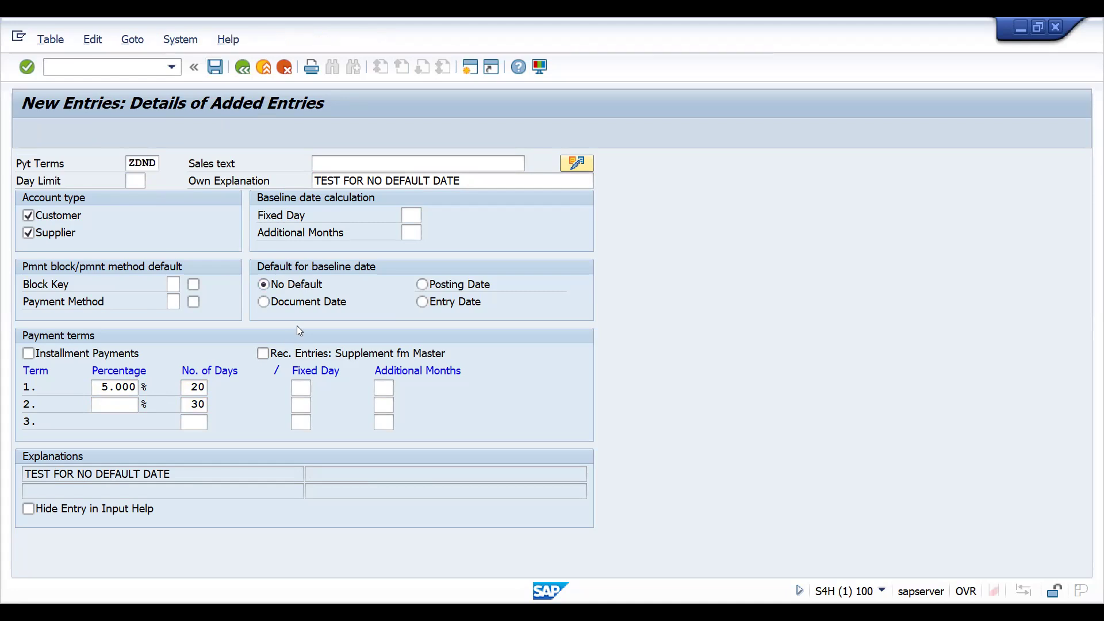
pyautogui.click(299, 321)
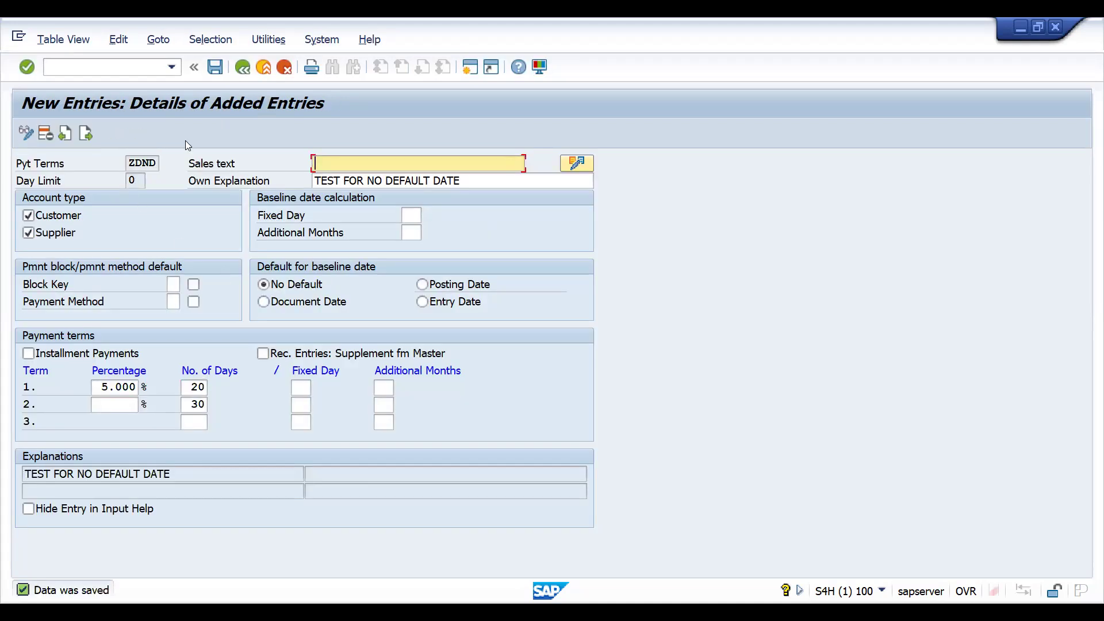
pyautogui.click(237, 68)
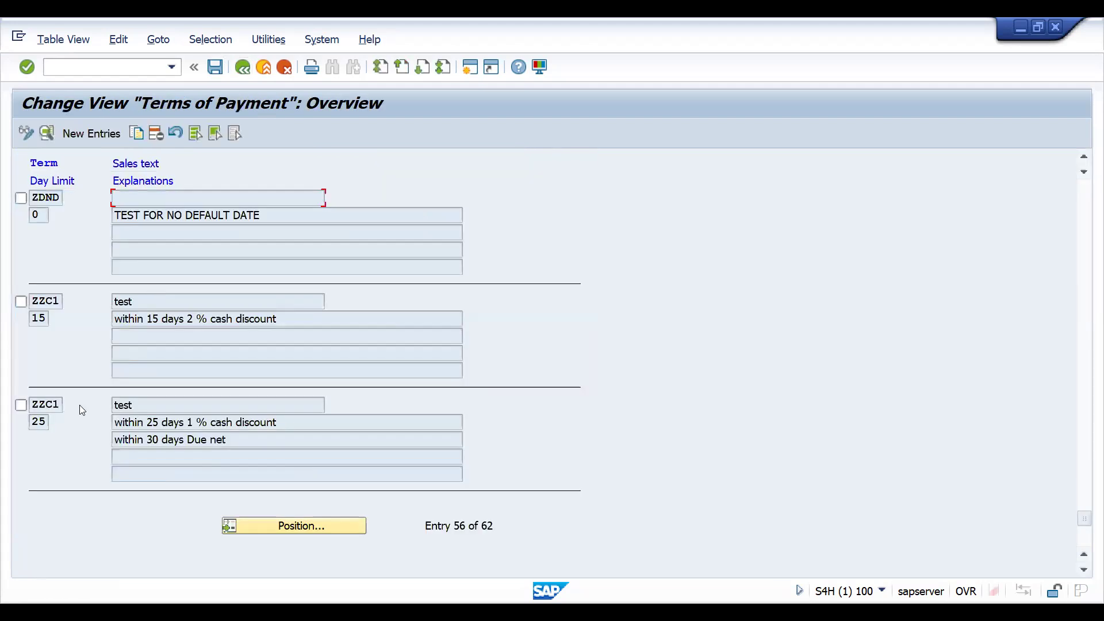
pyautogui.click(241, 524)
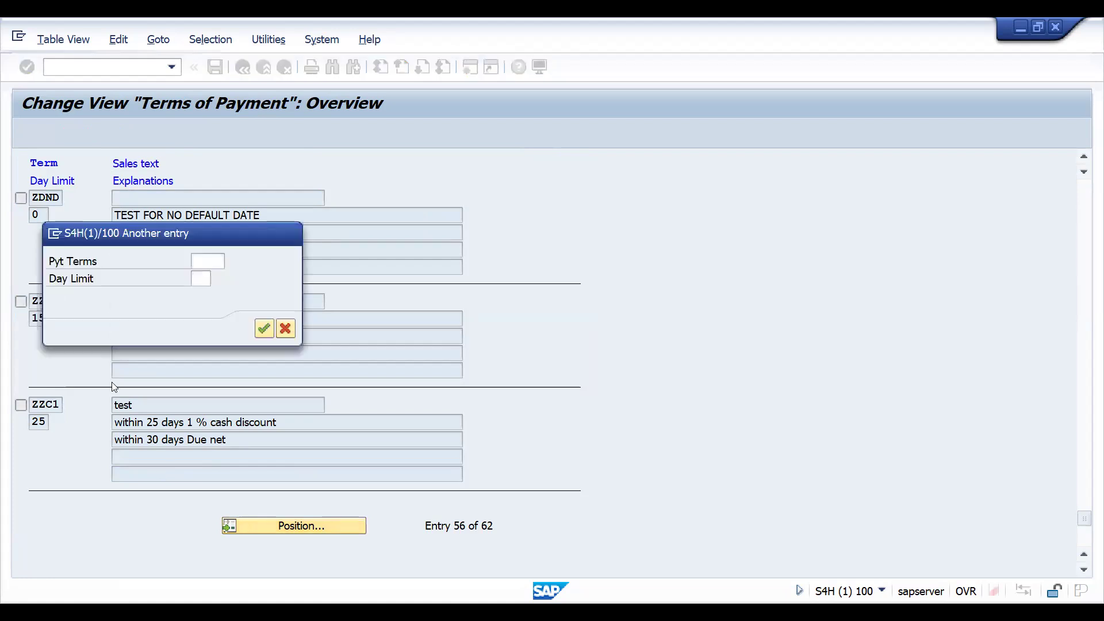
pyautogui.press('Escape')
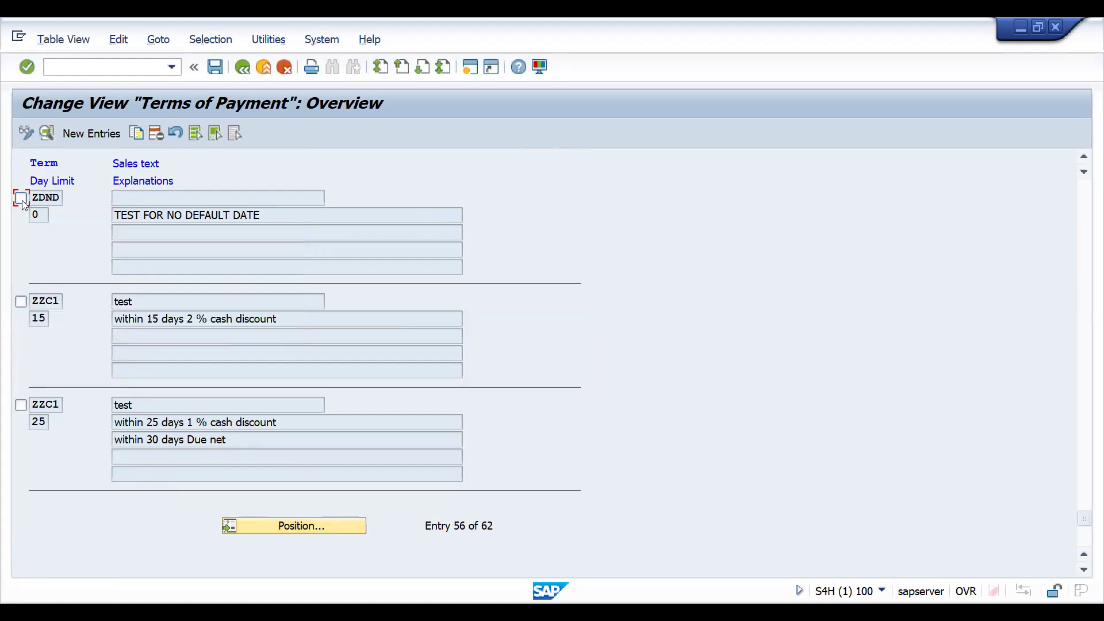
# Copy payment term ZDND and set the copy's payment terms key to ZDDD.
pyautogui.click(138, 134)
pyautogui.write('ZD')
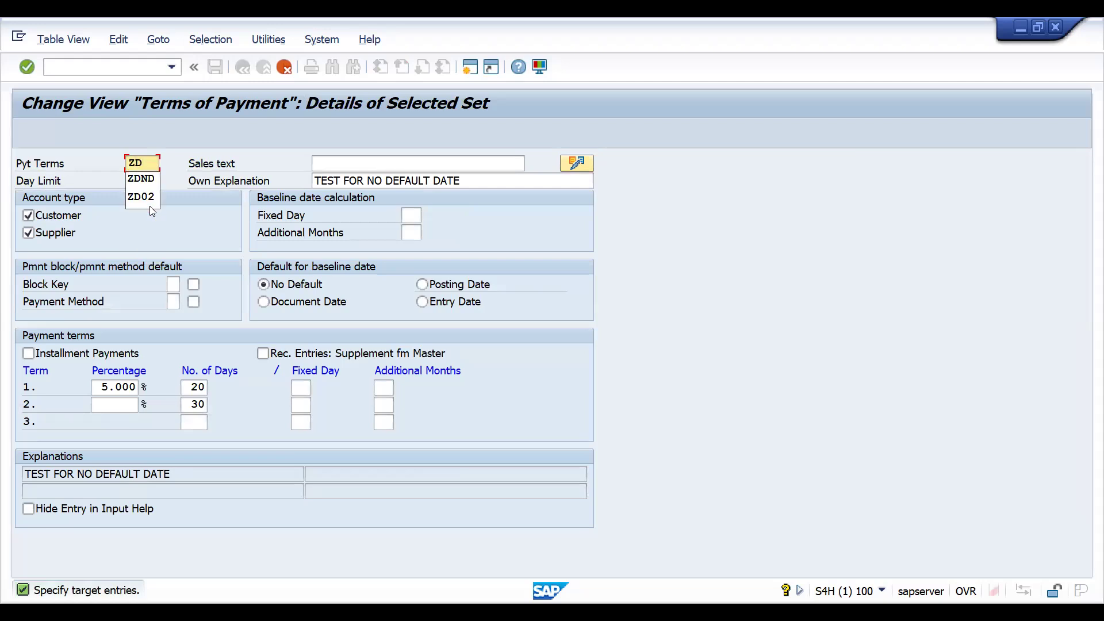
pyautogui.write('DD')
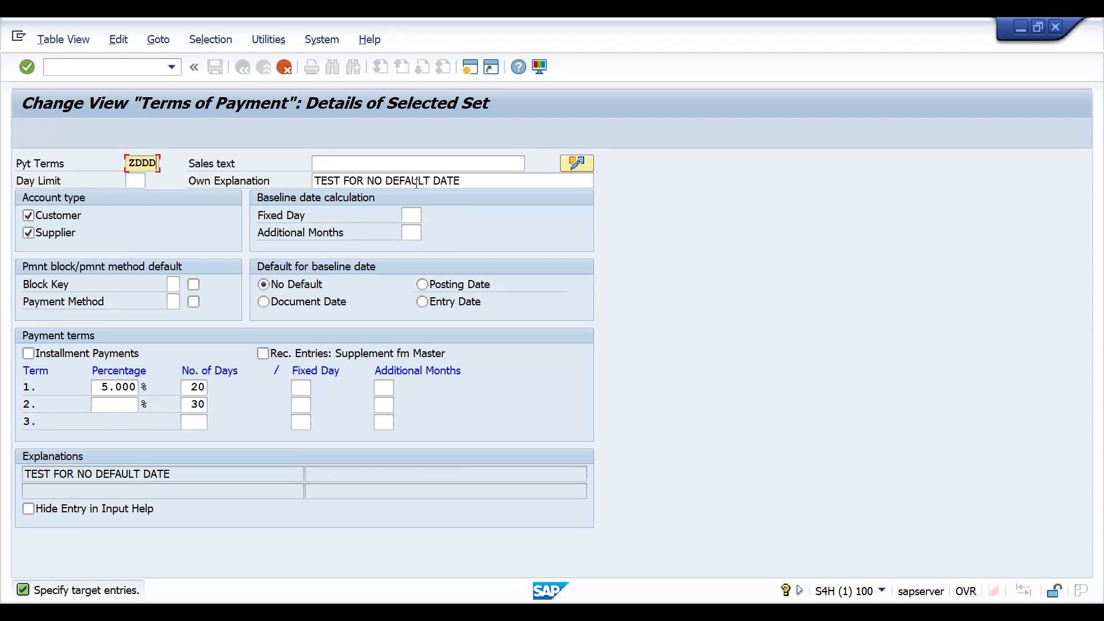
# Change the own explanation of ZDDD to "TEST FOR NO DOCUMENT DATE".
pyautogui.moveTo(386, 182); pyautogui.dragTo(480, 179)
pyautogui.click(481, 180)
pyautogui.press('BackSpace')
pyautogui.press('BackSpace')
pyautogui.press('BackSpace')
pyautogui.press('BackSpace')
pyautogui.press('BackSpace')
pyautogui.press('BackSpace')
pyautogui.press('BackSpace')
pyautogui.press('BackSpace')
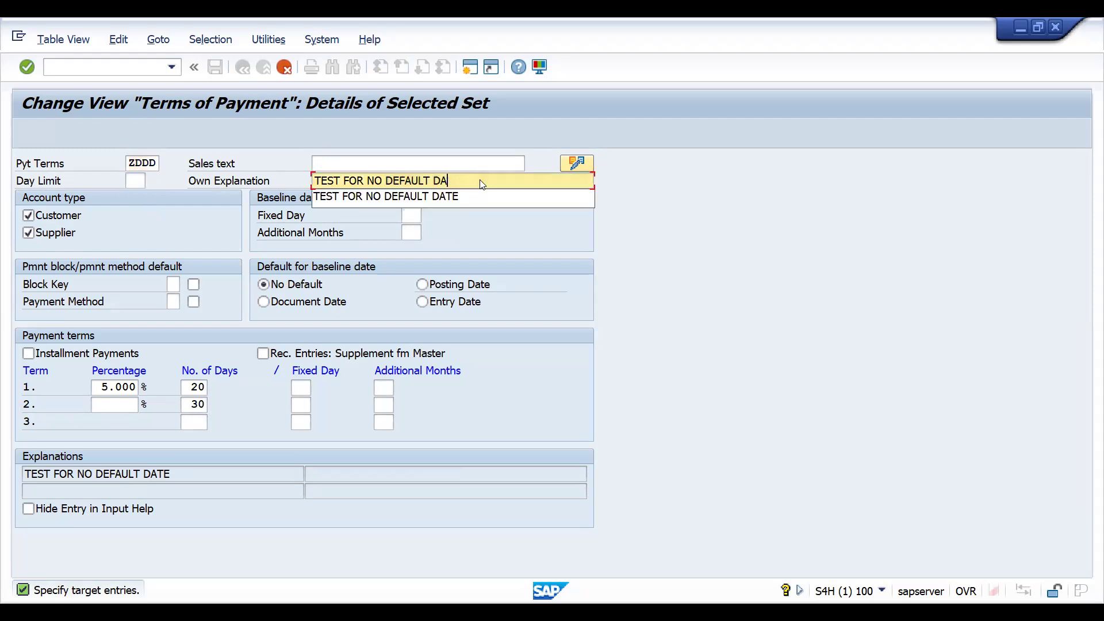
pyautogui.press('BackSpace')
pyautogui.press('BackSpace')
pyautogui.press('BackSpace')
pyautogui.write('OCUMENT DATE')
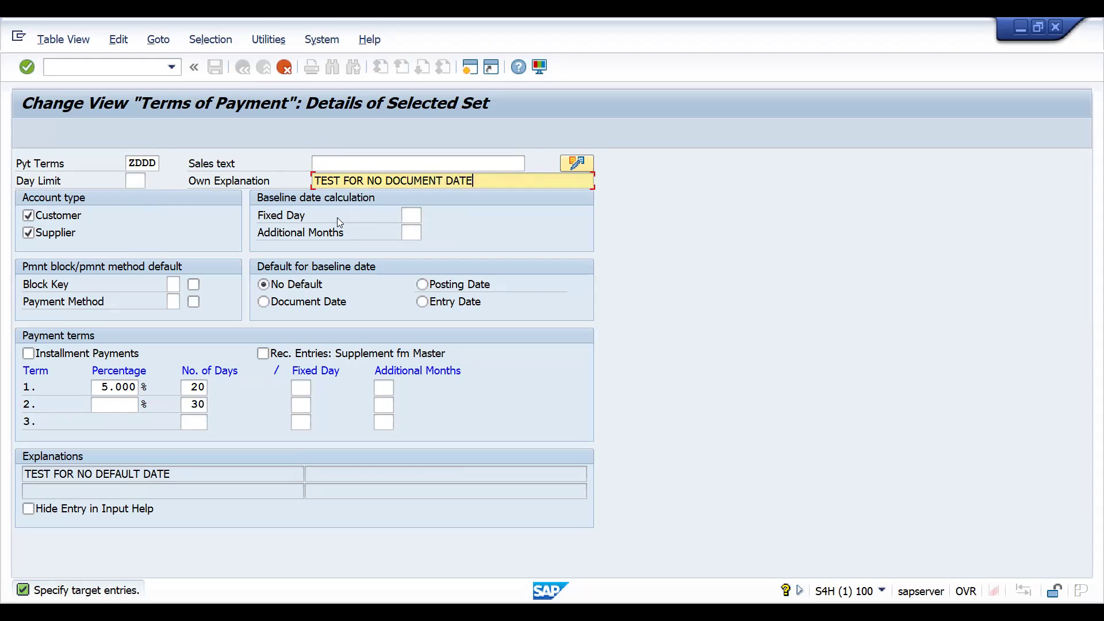
# Set the baseline date default of ZDDD to Document Date and term 1 to 3 percent, and save the entry.
pyautogui.click(268, 303)
pyautogui.click(109, 387)
pyautogui.press('BackSpace')
pyautogui.write('4')
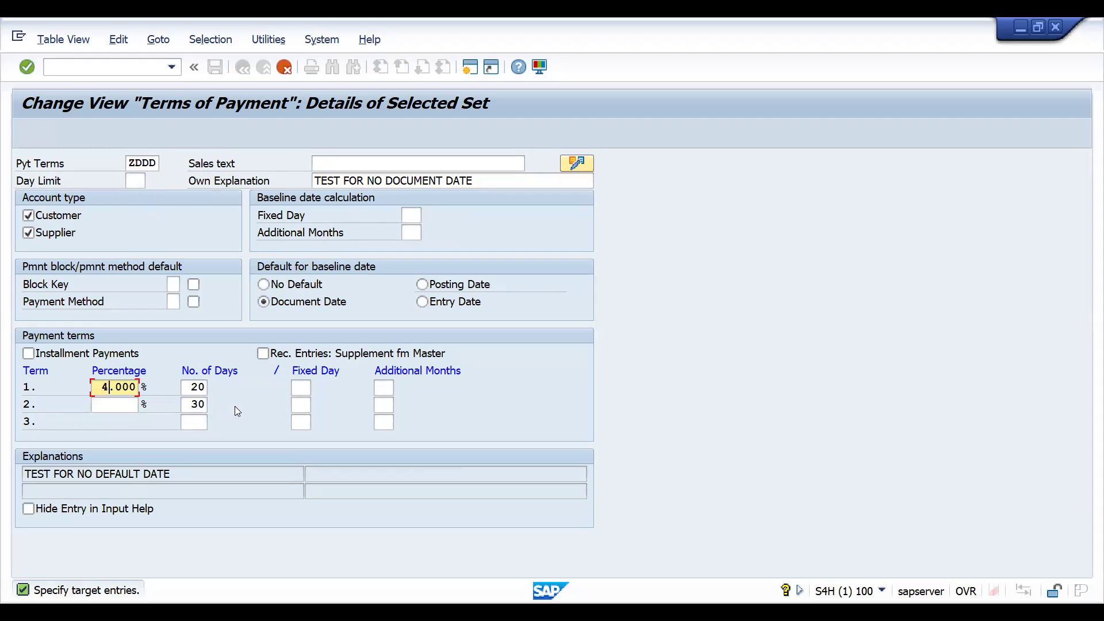
pyautogui.press('BackSpace')
pyautogui.write('3')
pyautogui.press('Return')
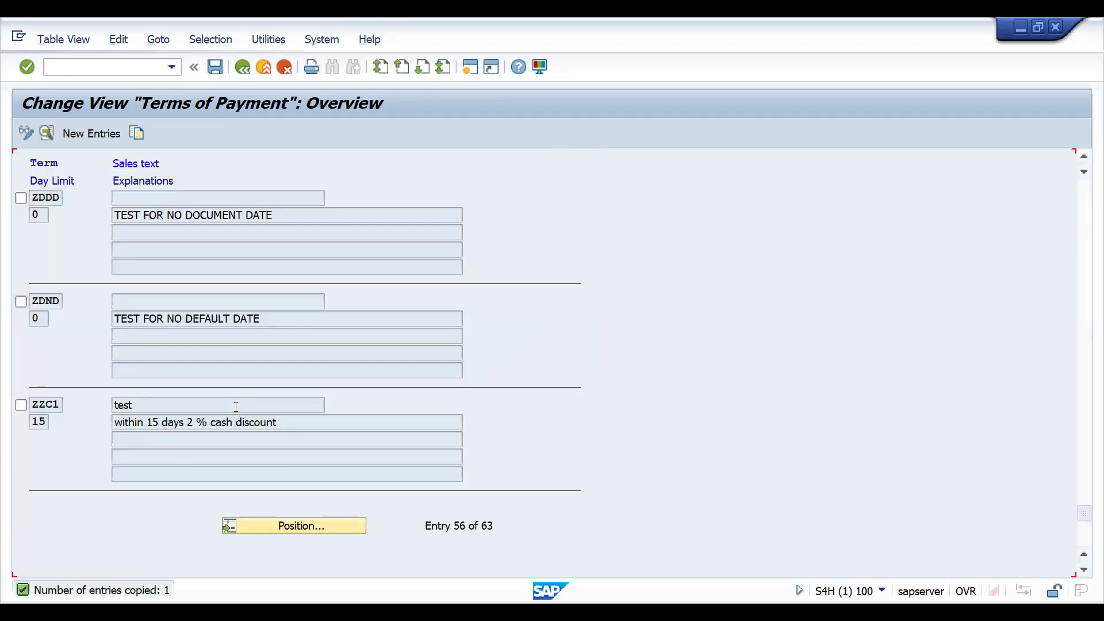
pyautogui.hotkey('ctrl', 's')
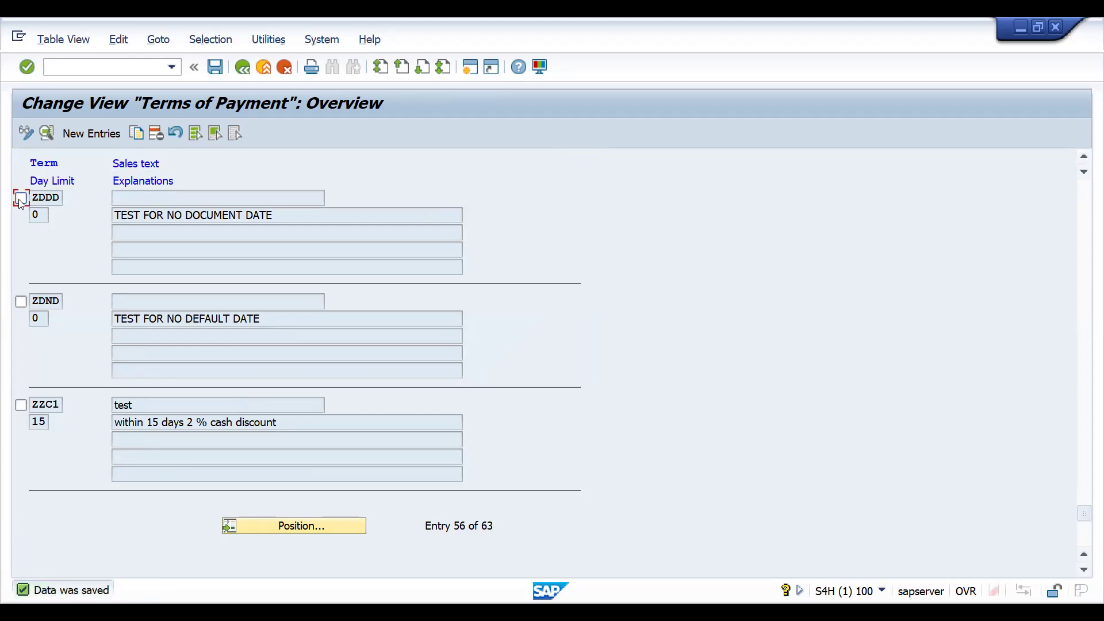
# Copy payment term ZDDD and change the copy's own explanation to "TEST FOR NO POSTING DATE".
pyautogui.click(20, 199)
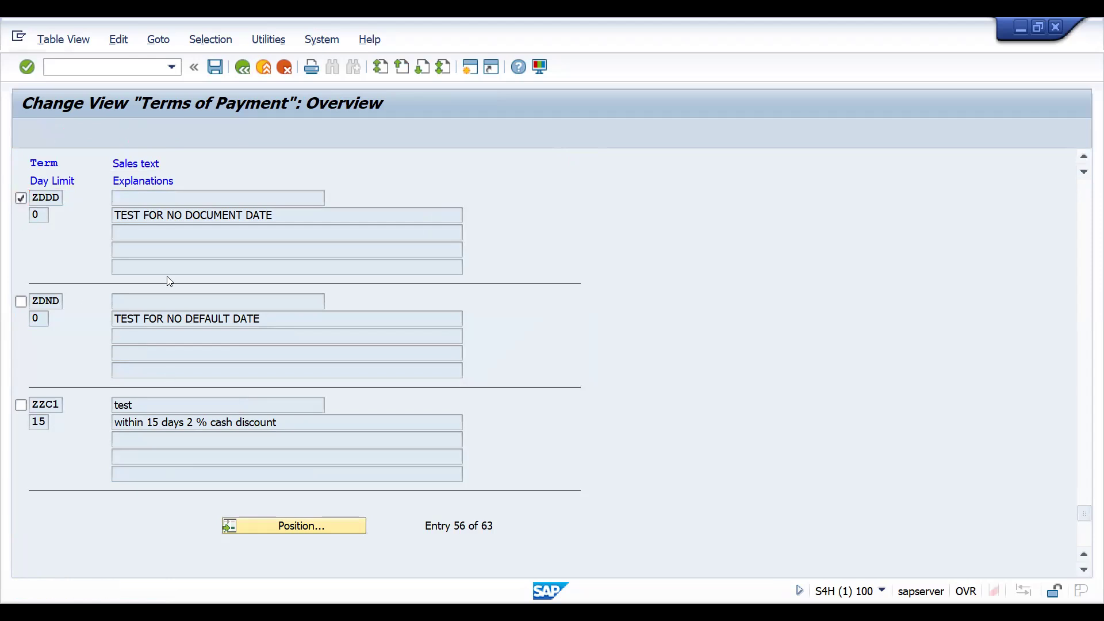
pyautogui.click(46, 133)
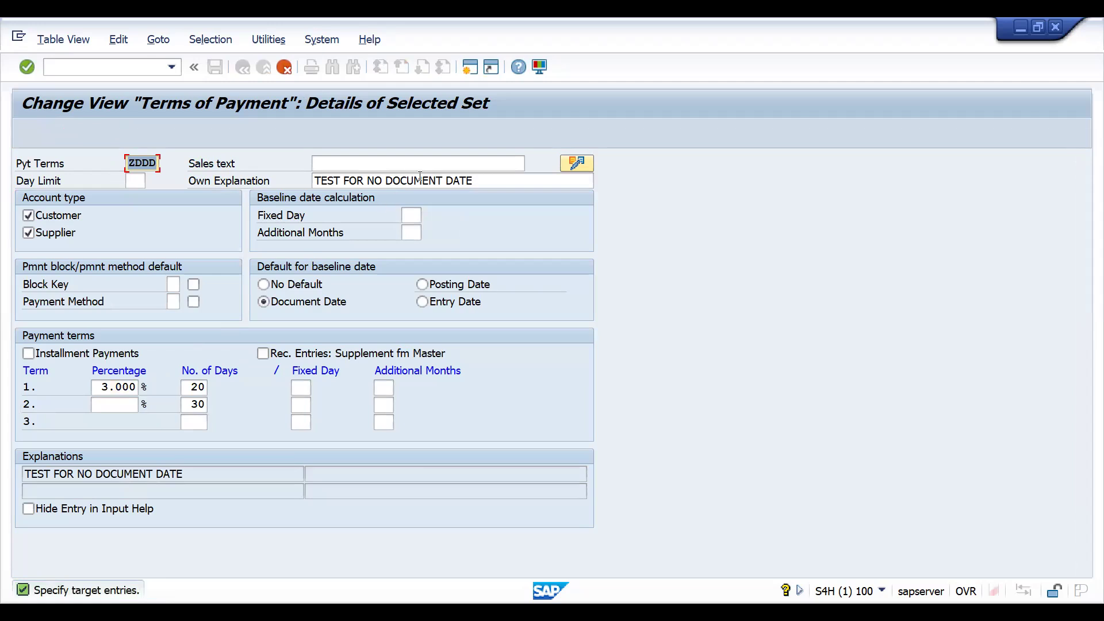
pyautogui.click(390, 180)
pyautogui.press('Delete')
pyautogui.press('Delete')
pyautogui.press('Delete')
pyautogui.press('Delete')
pyautogui.press('Delete')
pyautogui.press('Delete')
pyautogui.press('Delete')
pyautogui.press('Delete')
pyautogui.press('Delete')
pyautogui.press('Delete')
pyautogui.press('Delete')
pyautogui.press('Delete')
pyautogui.press('Delete')
pyautogui.write('P')
pyautogui.press('BackSpace')
pyautogui.write('D')
pyautogui.press('BackSpace')
pyautogui.write('D')
pyautogui.press('BackSpace')
pyautogui.write('POSTING DATe')
pyautogui.press('BackSpace')
pyautogui.write('E')
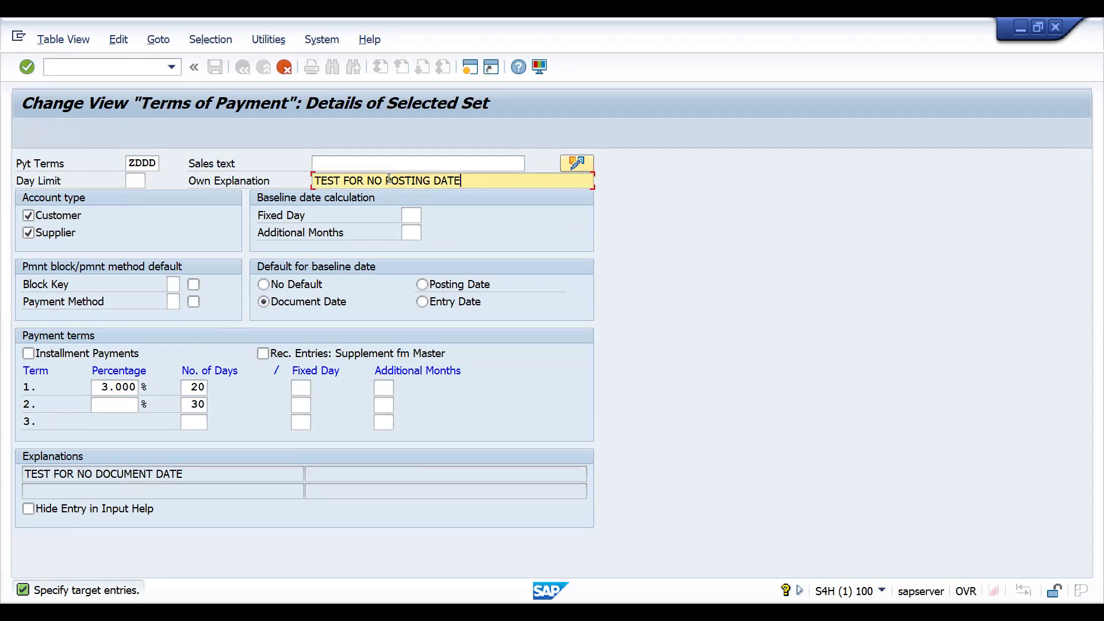
# Set the copy's baseline date default to Posting Date and term 1 to 9 percent.
pyautogui.click(424, 286)
pyautogui.click(424, 286)
pyautogui.click(104, 386)
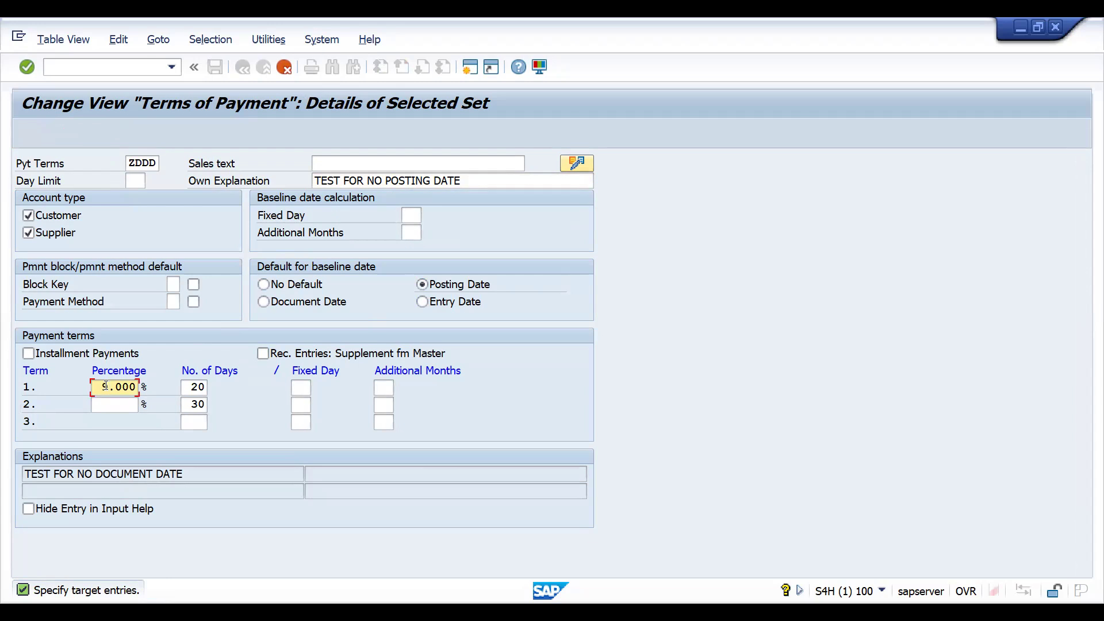
pyautogui.press('Return')
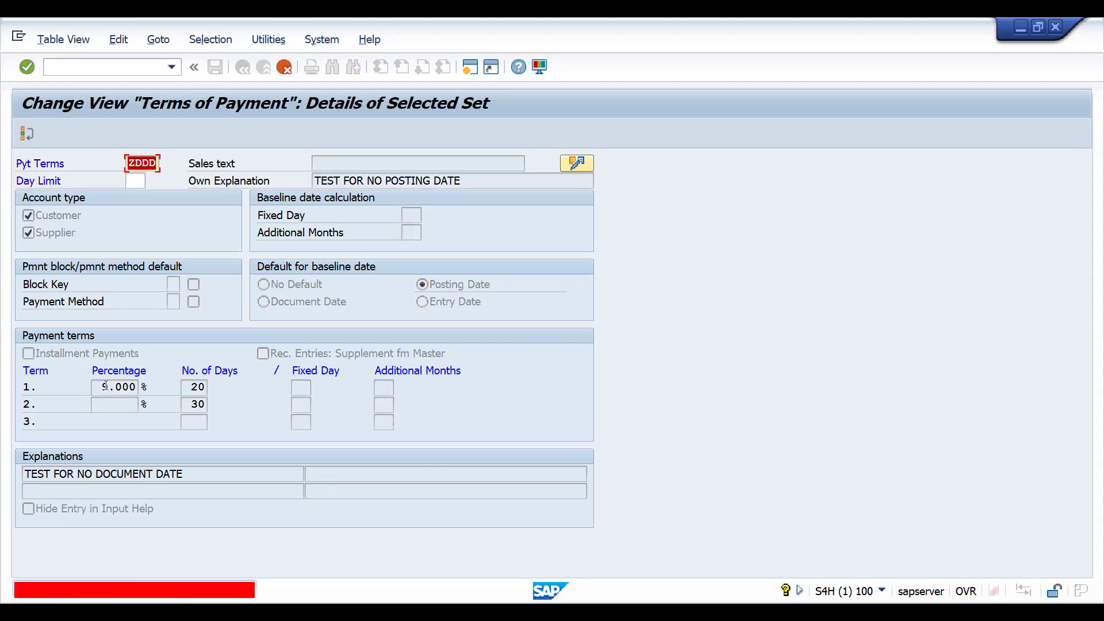
# Set the copy's payment terms key to ZDPD and save the new entry.
pyautogui.click(144, 165)
pyautogui.press('BackSpace')
pyautogui.press('BackSpace')
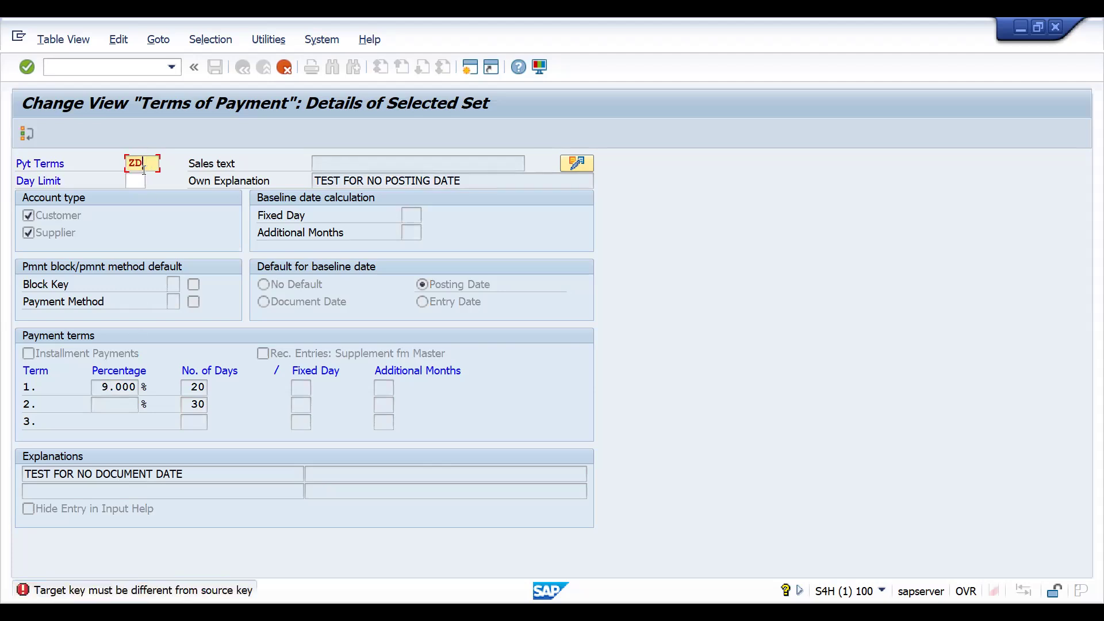
pyautogui.write('PD')
pyautogui.press('Return')
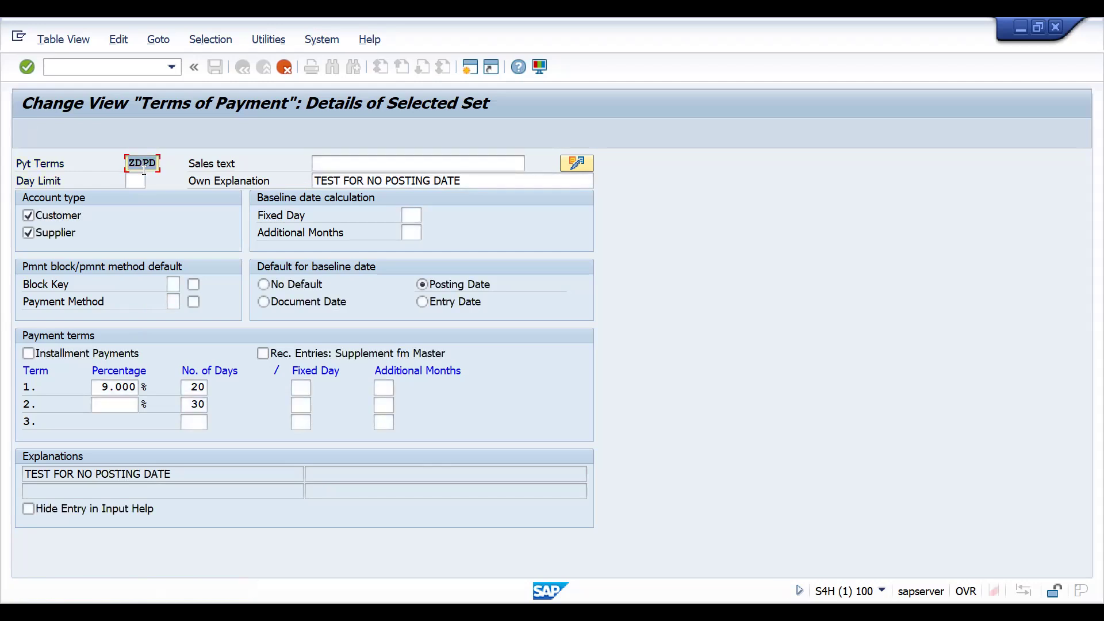
pyautogui.press('Return')
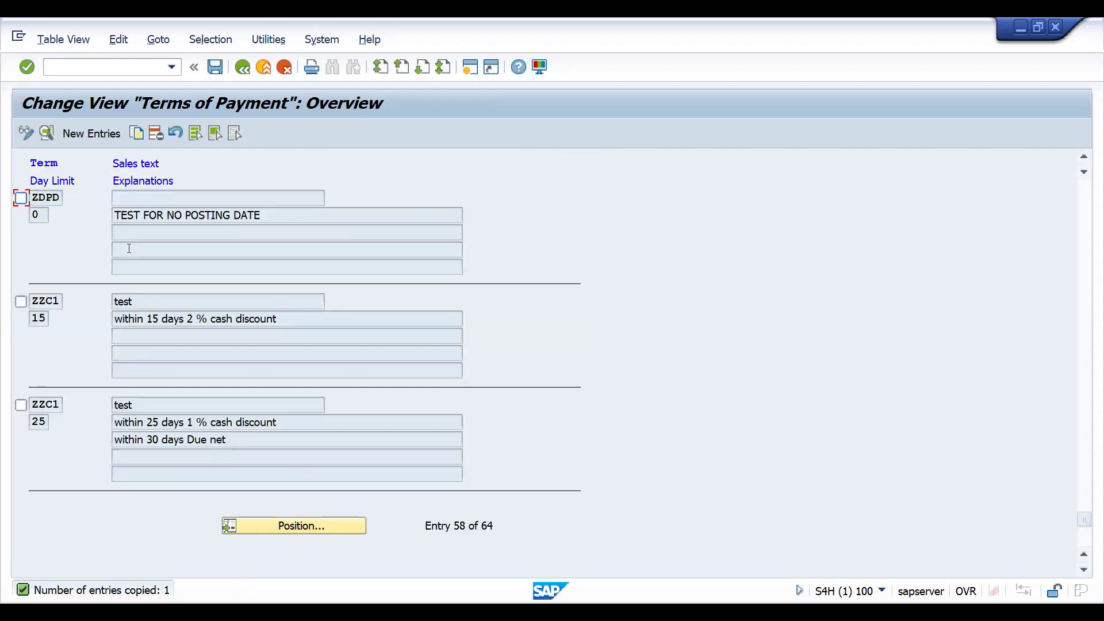
pyautogui.hotkey('ctrl', 's')
# Copy payment term ZDPD and set the copy's baseline date default to Entry Date.
pyautogui.click(20, 199)
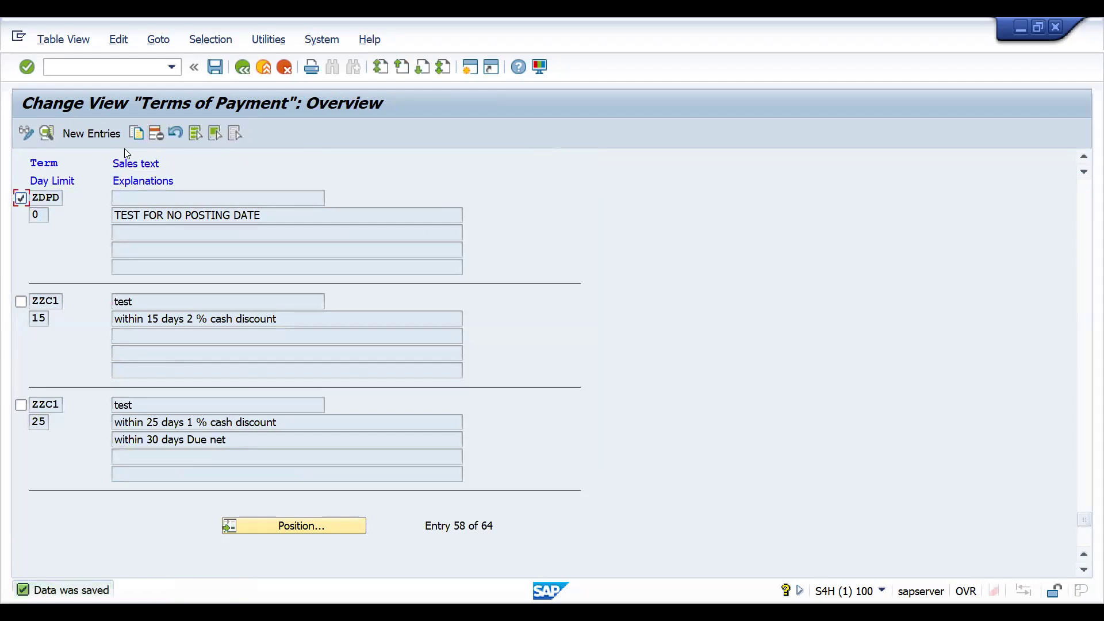
pyautogui.click(136, 133)
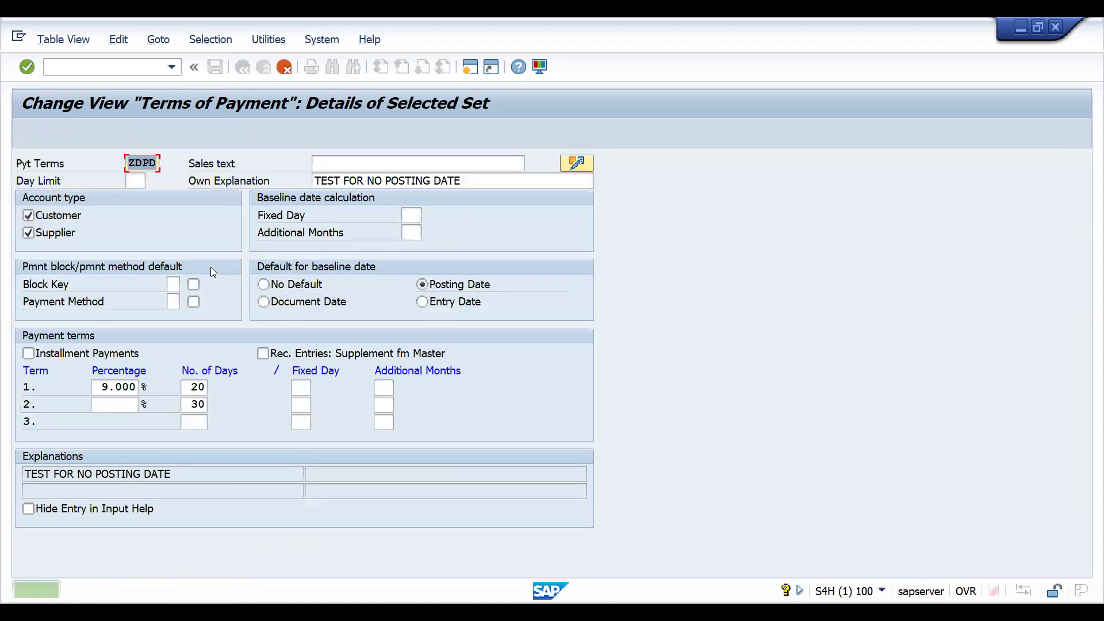
pyautogui.click(422, 302)
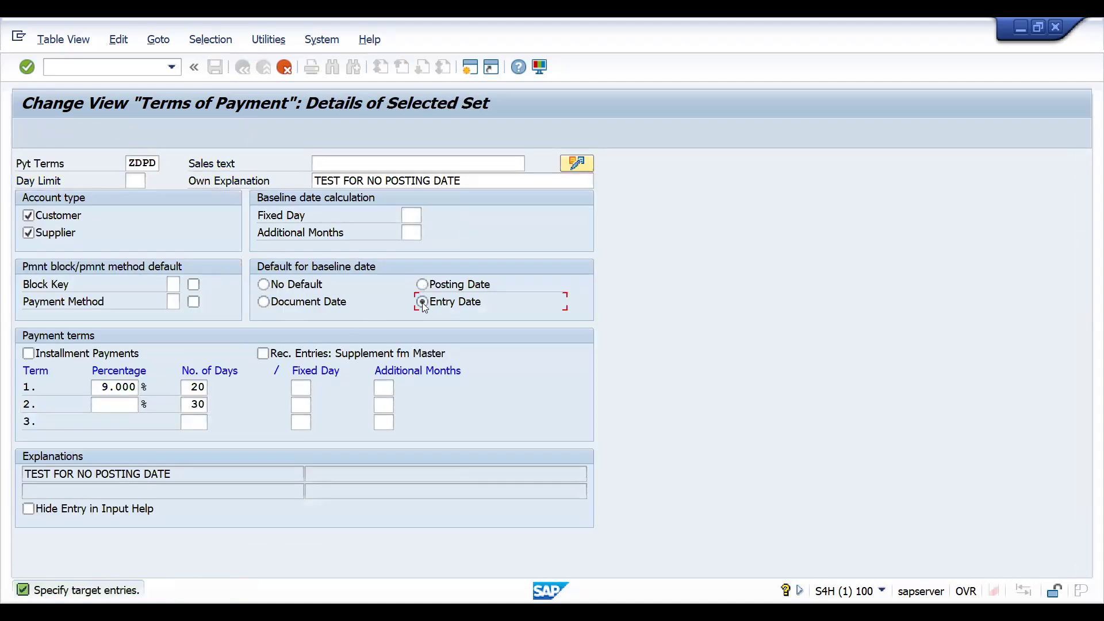
# Change the copy's own explanation to "TEST FOR NO ENTRY DATE".
pyautogui.click(389, 180)
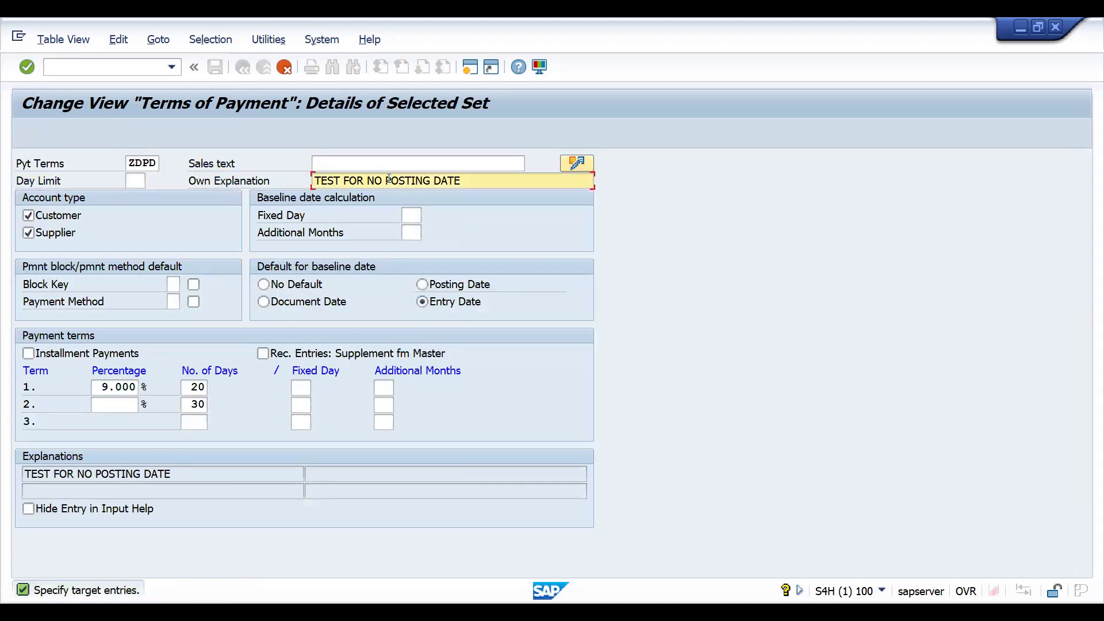
pyautogui.press('Delete')
pyautogui.press('Delete')
pyautogui.press('Delete')
pyautogui.press('Delete')
pyautogui.press('Delete')
pyautogui.press('Delete')
pyautogui.press('Delete')
pyautogui.press('Delete')
pyautogui.write('ENTRY')
# Set term 1 of the entry date copy to 12 percent for 10 days.
pyautogui.click(103, 387)
pyautogui.press('Delete')
pyautogui.press('Delete')
pyautogui.press('Delete')
pyautogui.press('Delete')
pyautogui.press('Delete')
pyautogui.write('12')
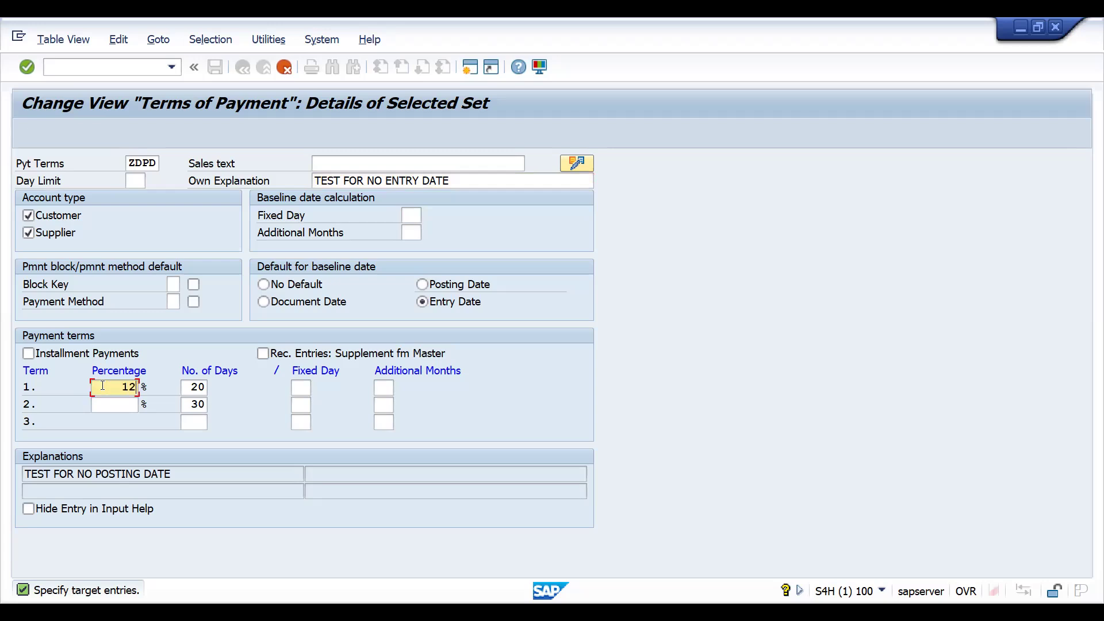
pyautogui.click(188, 385)
pyautogui.press('Delete')
pyautogui.press('Delete')
pyautogui.write('10')
pyautogui.press('Return')
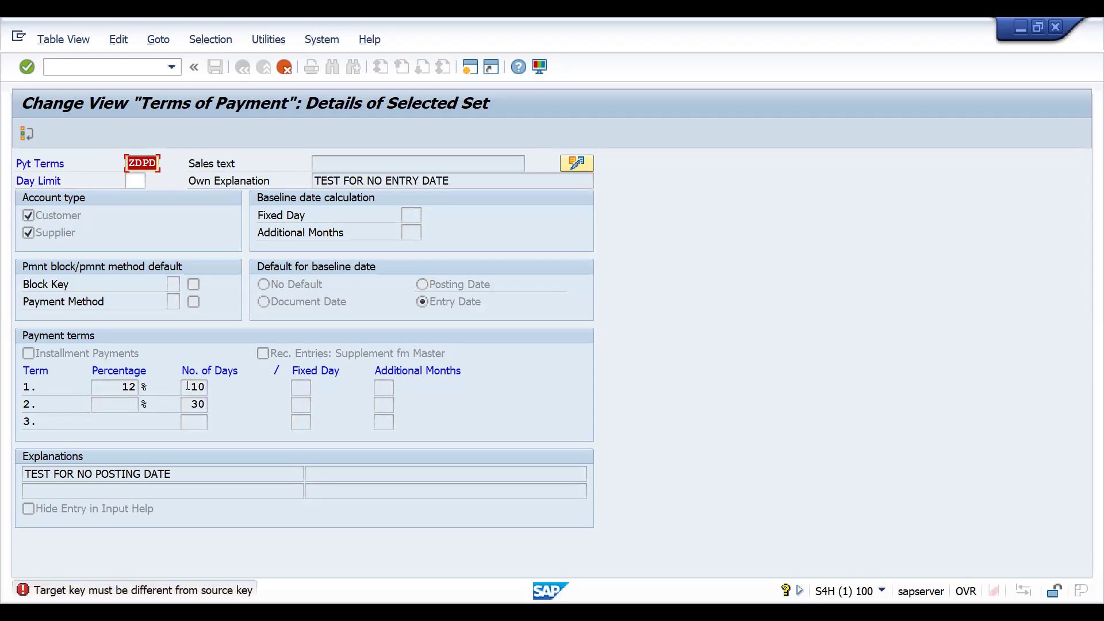
# Set the entry date copy's payment terms key to ZDED and complete the copy.
pyautogui.click(144, 164)
pyautogui.write('E')
pyautogui.press('Return')
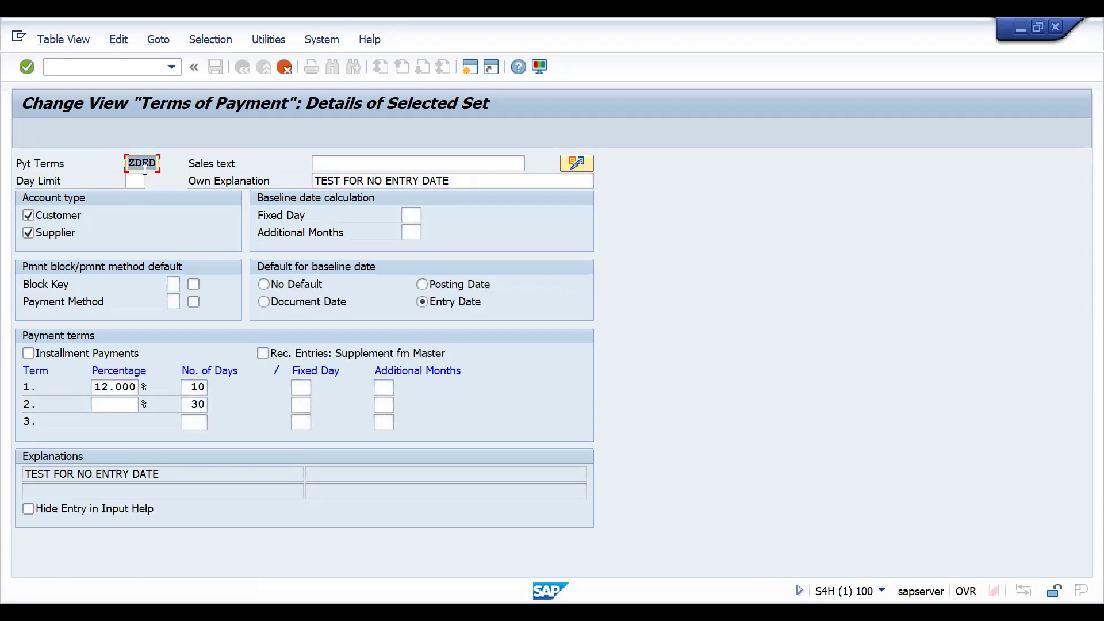
pyautogui.press('Return')
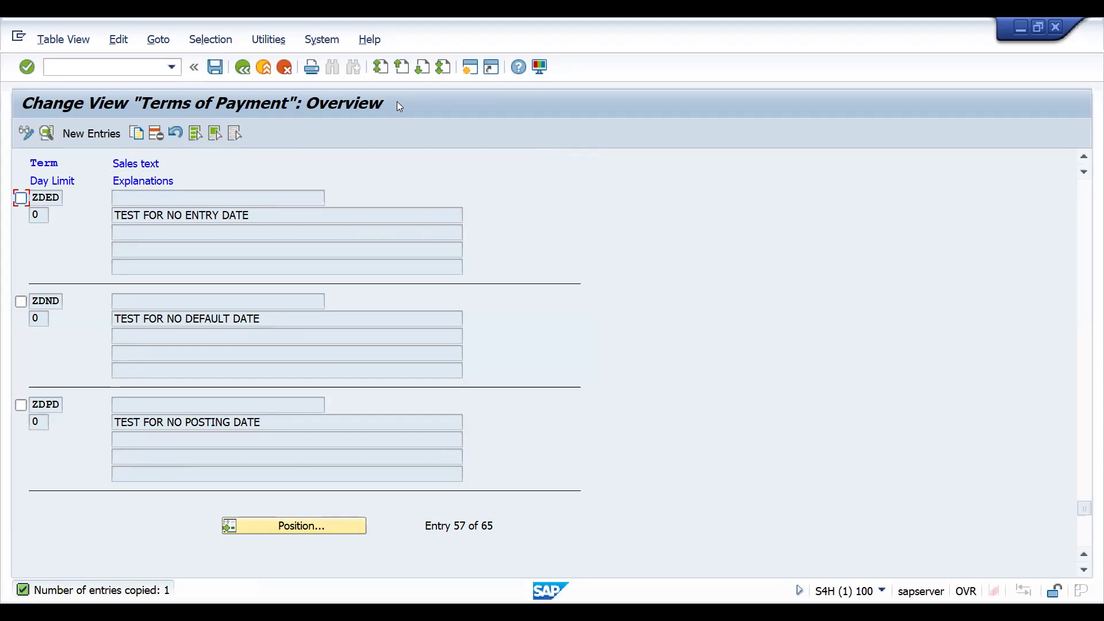
# Switch to the Excel case list and enter ZDED for CASE4 in K13 and ZDPD for CASE3 in K12.
pyautogui.hotkey('alt', 'Tab')
pyautogui.click(658, 334)
pyautogui.write('ZDED')
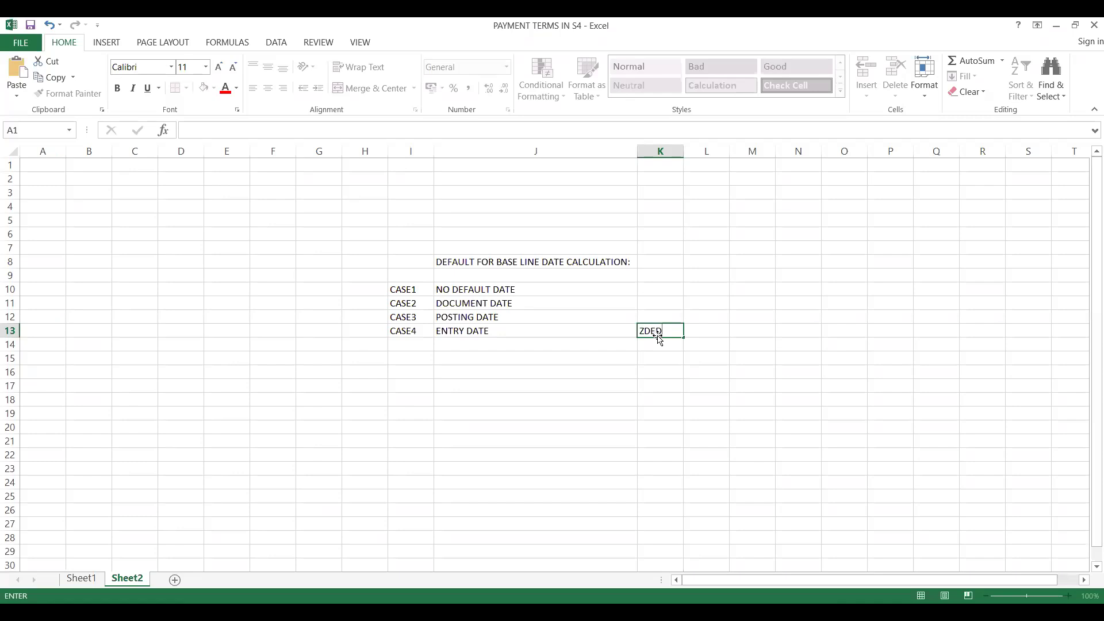
pyautogui.click(649, 316)
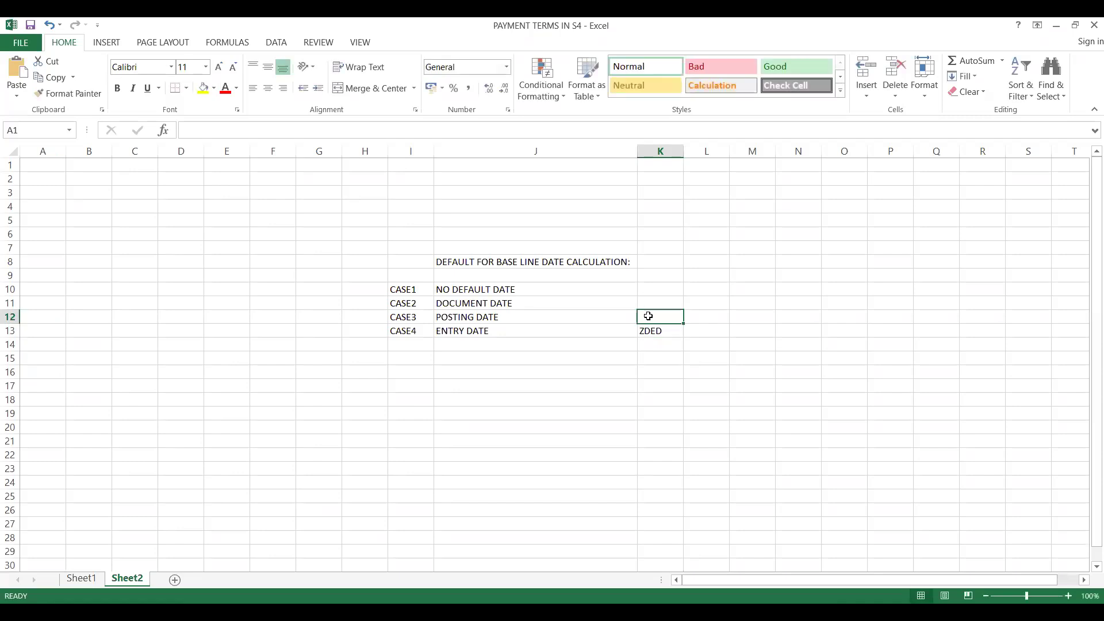
pyautogui.write('ZDPD')
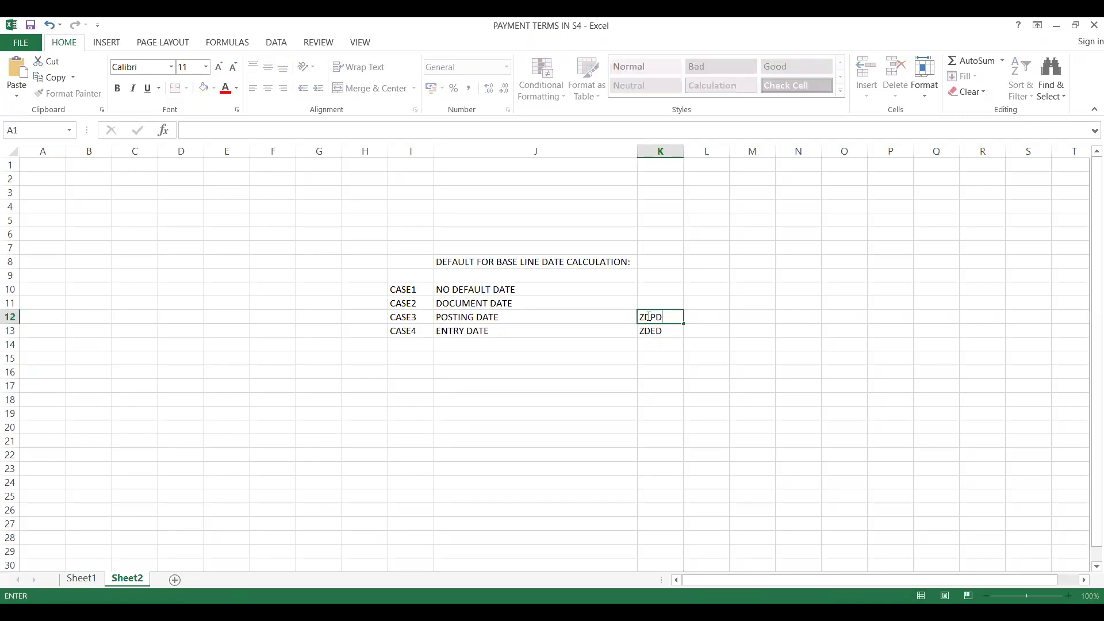
# Enter ZDDD for CASE2 in K11 and ZDND for CASE1 in K10.
pyautogui.press('Up')
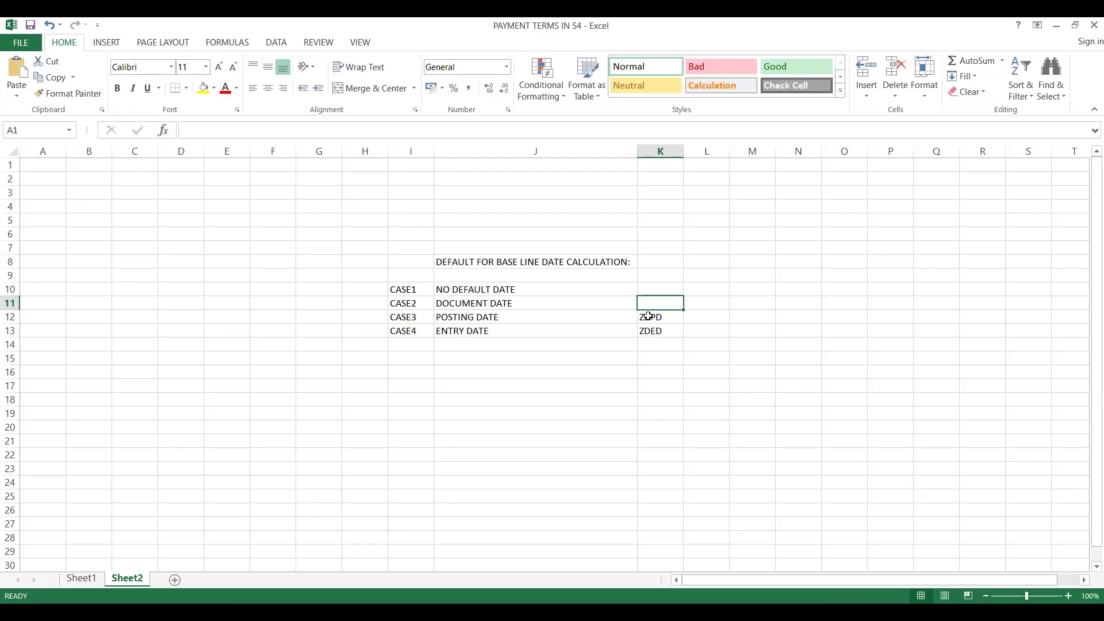
pyautogui.write('ZD')
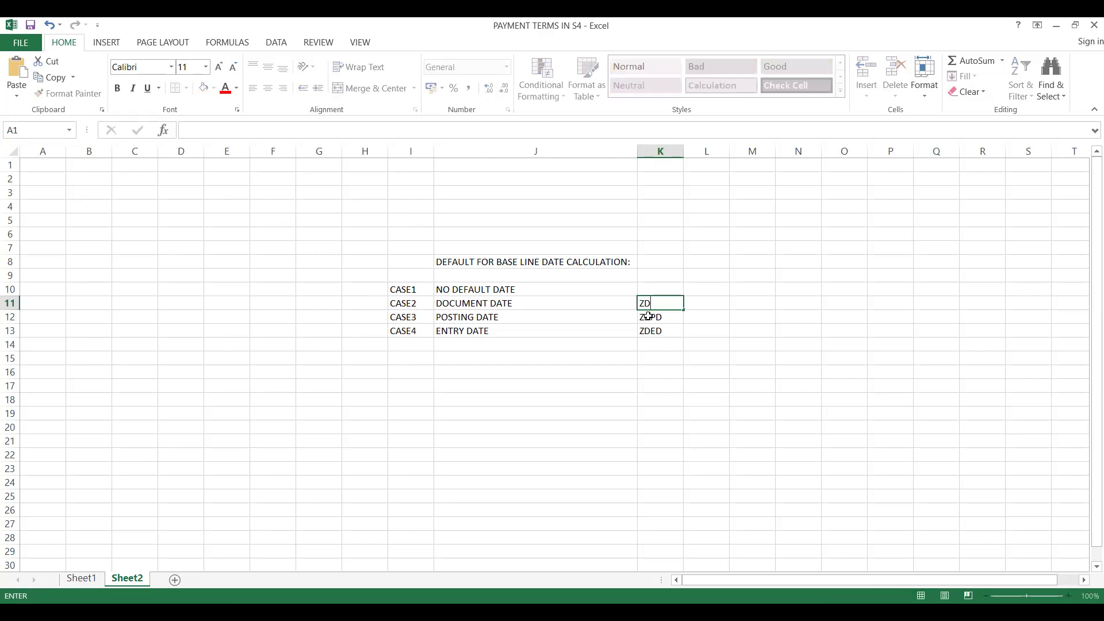
pyautogui.write('DD')
pyautogui.press('Up')
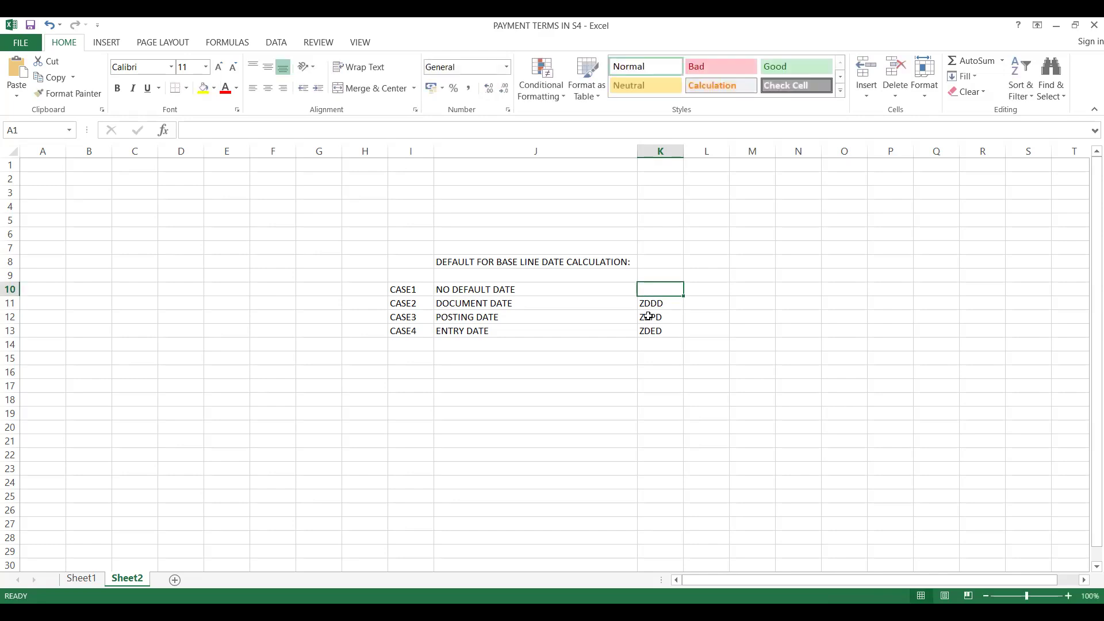
pyautogui.write('ZDND')
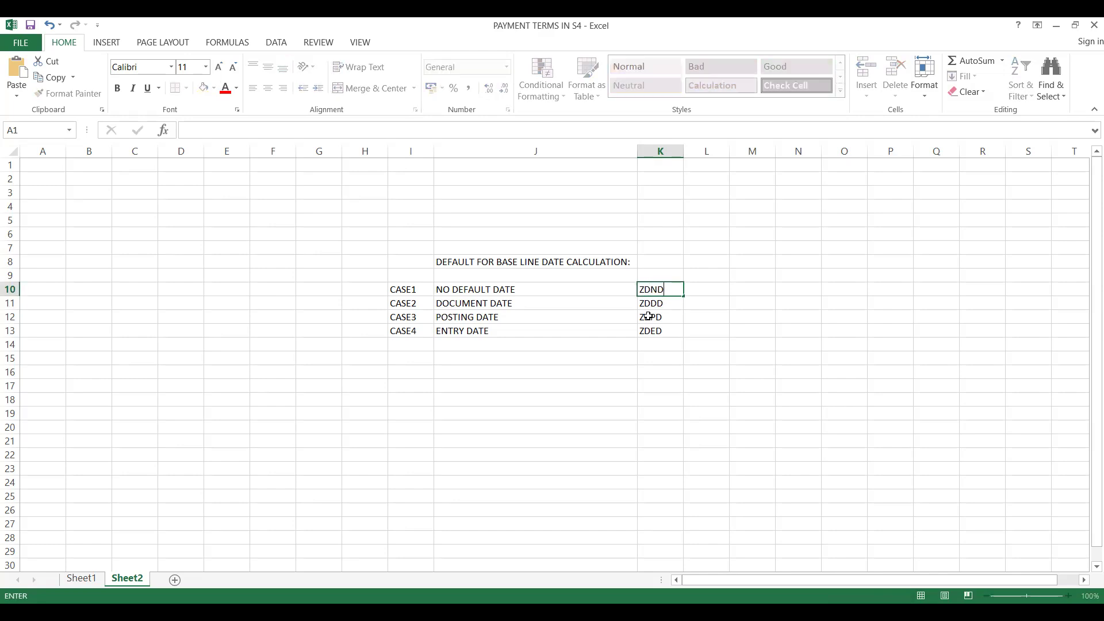
# Look up term 1's discount percentage for ZDED in SAP and enter 12 for CASE4 in Excel cell L13.
pyautogui.click(444, 355)
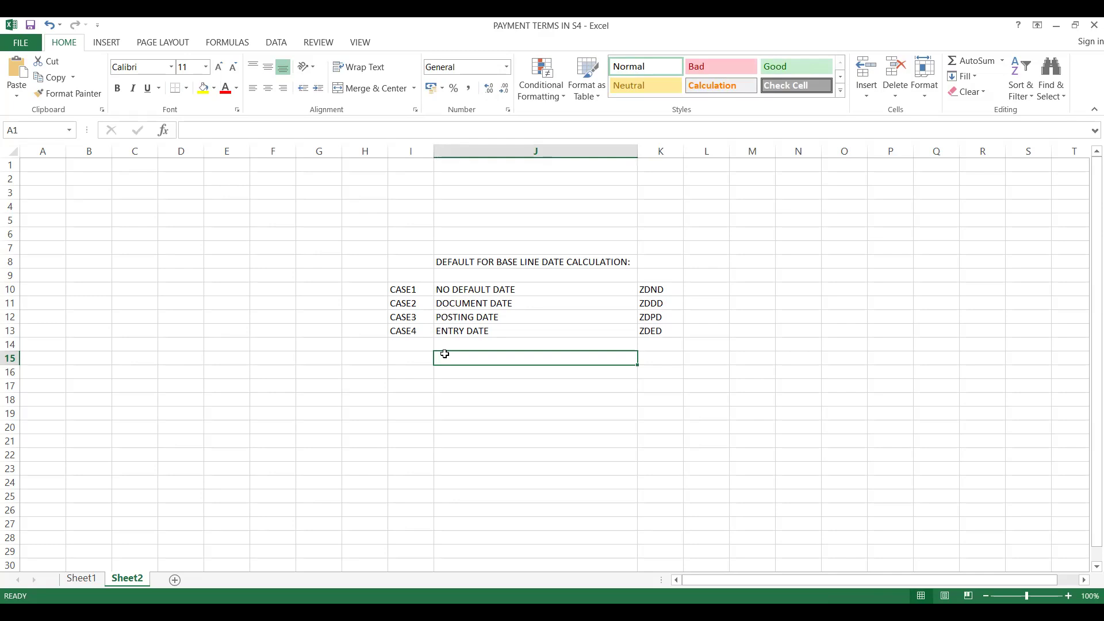
pyautogui.hotkey('alt', 'Tab')
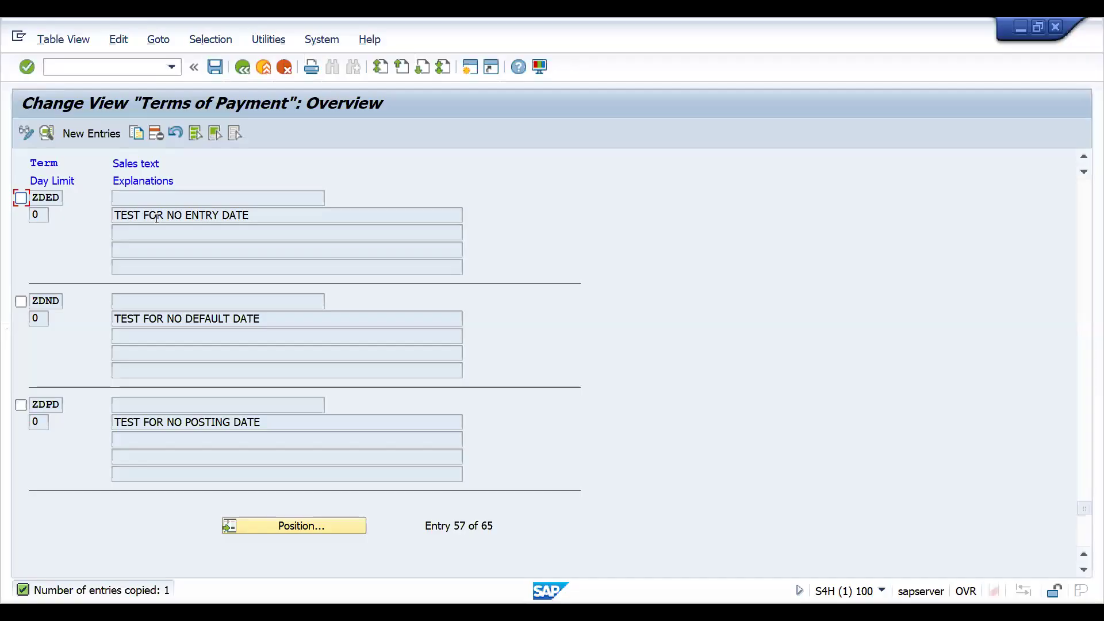
pyautogui.doubleClick(153, 214)
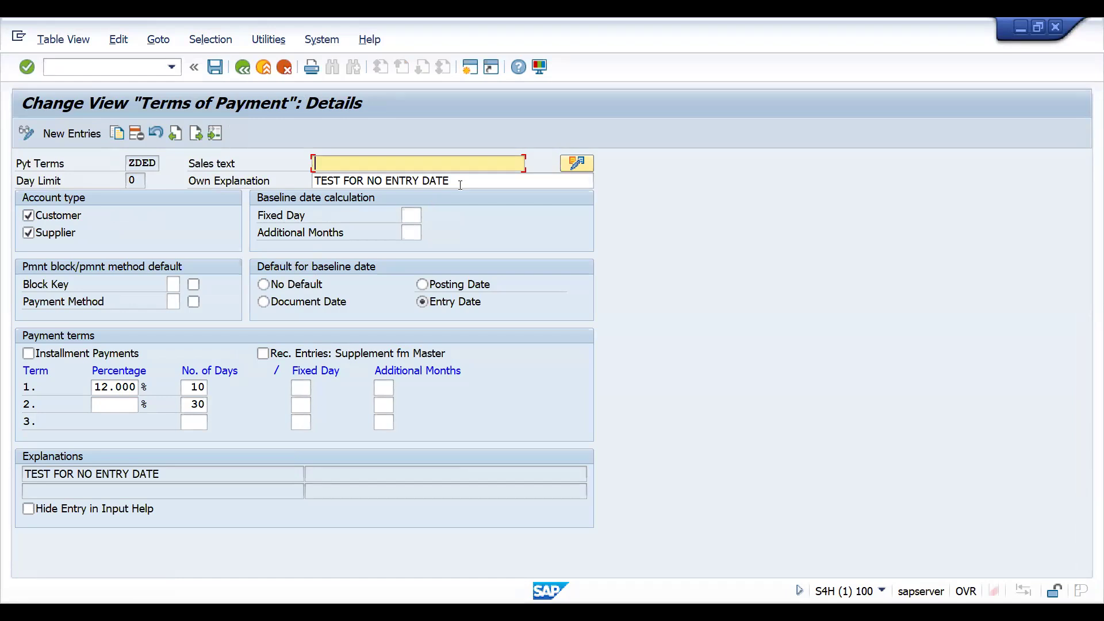
pyautogui.hotkey('alt', 'Tab')
pyautogui.write('12')
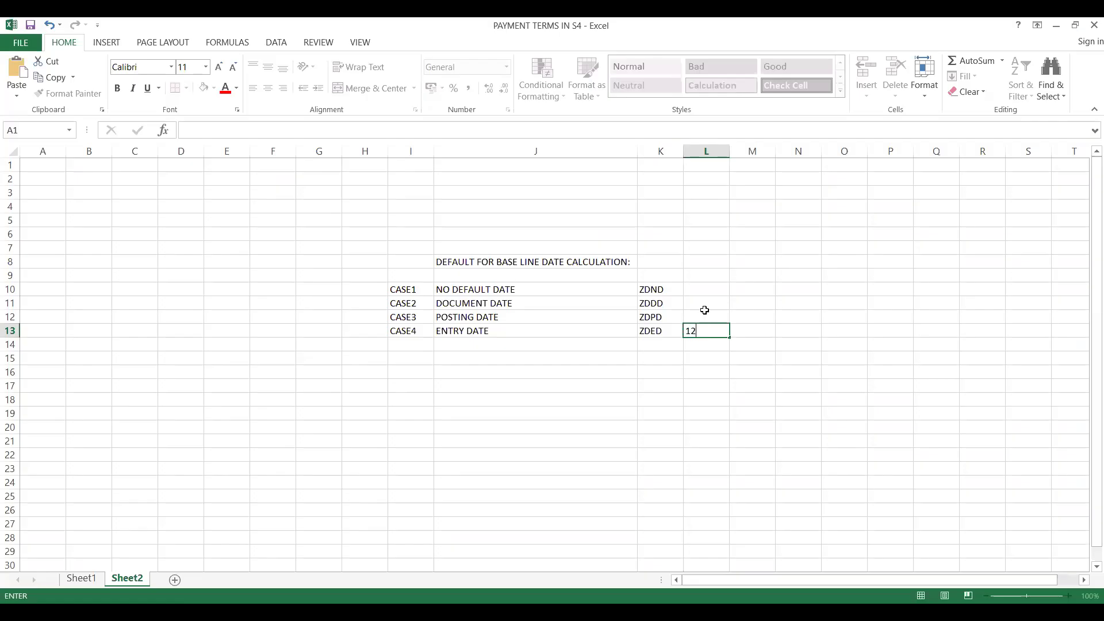
pyautogui.click(705, 315)
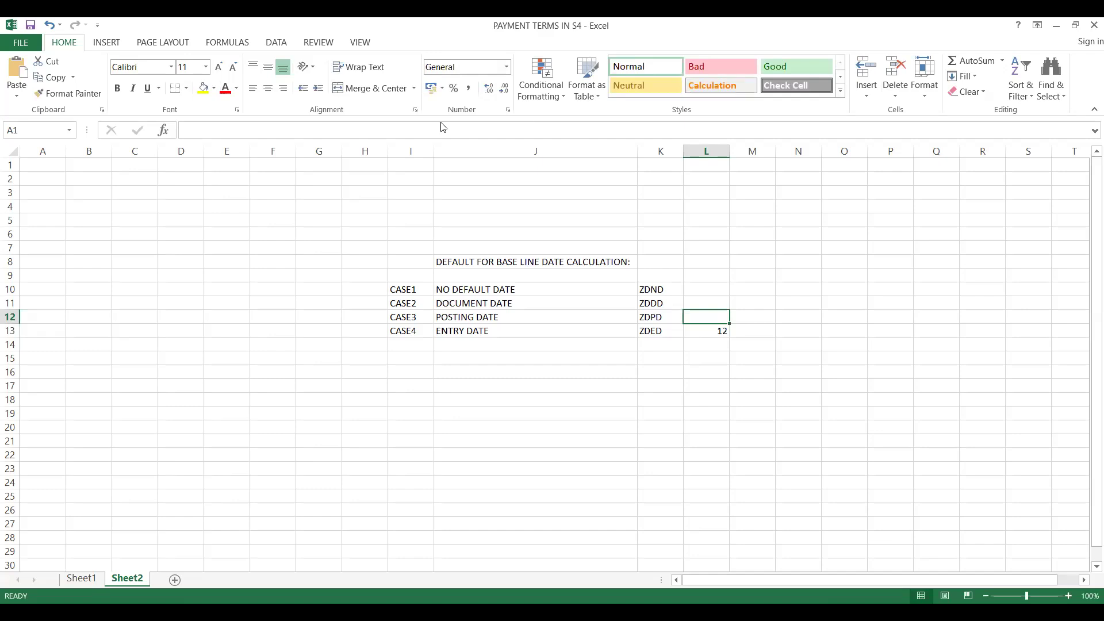
# Look up the ZDND discount percentage in SAP and enter 5 for CASE1 in Excel cell L10.
pyautogui.hotkey('alt', 'Tab')
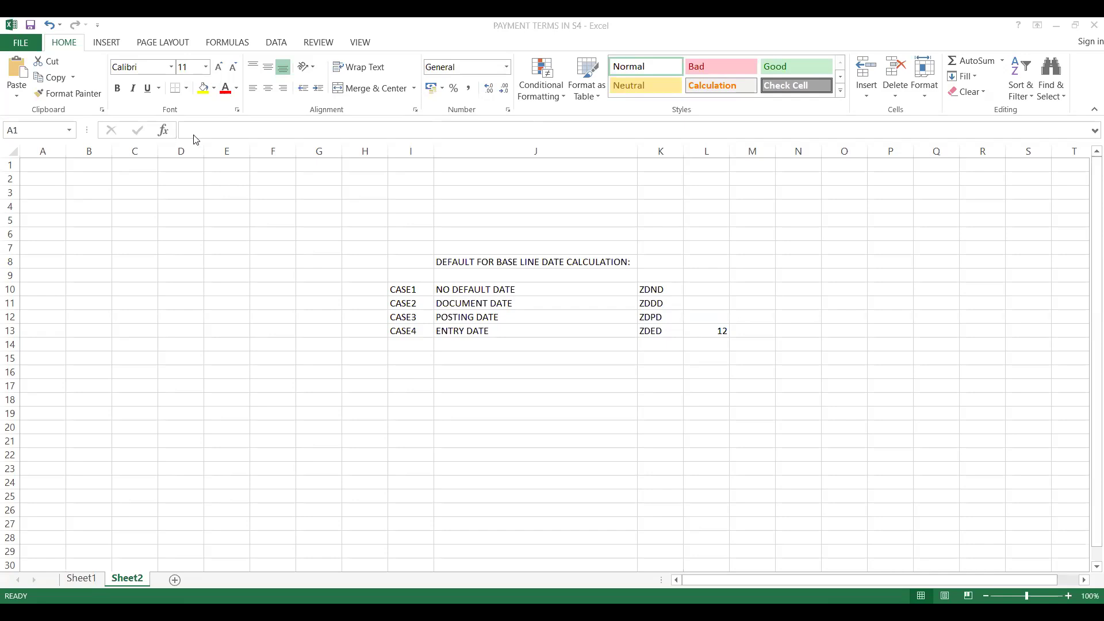
pyautogui.hotkey('alt', 'Tab')
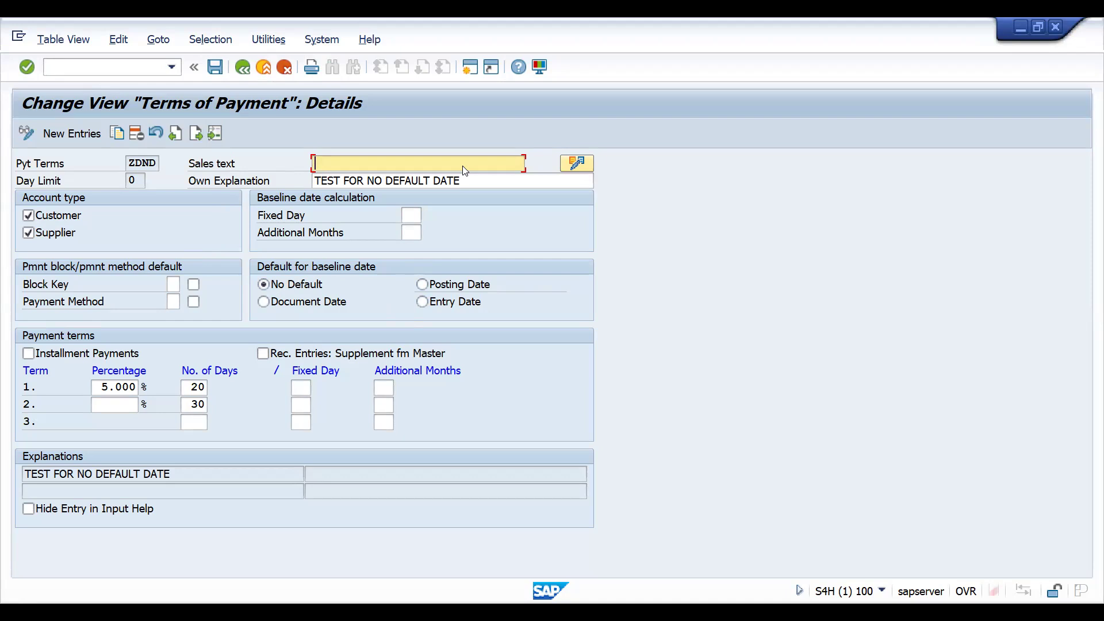
pyautogui.hotkey('alt', 'Tab')
pyautogui.click(693, 289)
pyautogui.write('5')
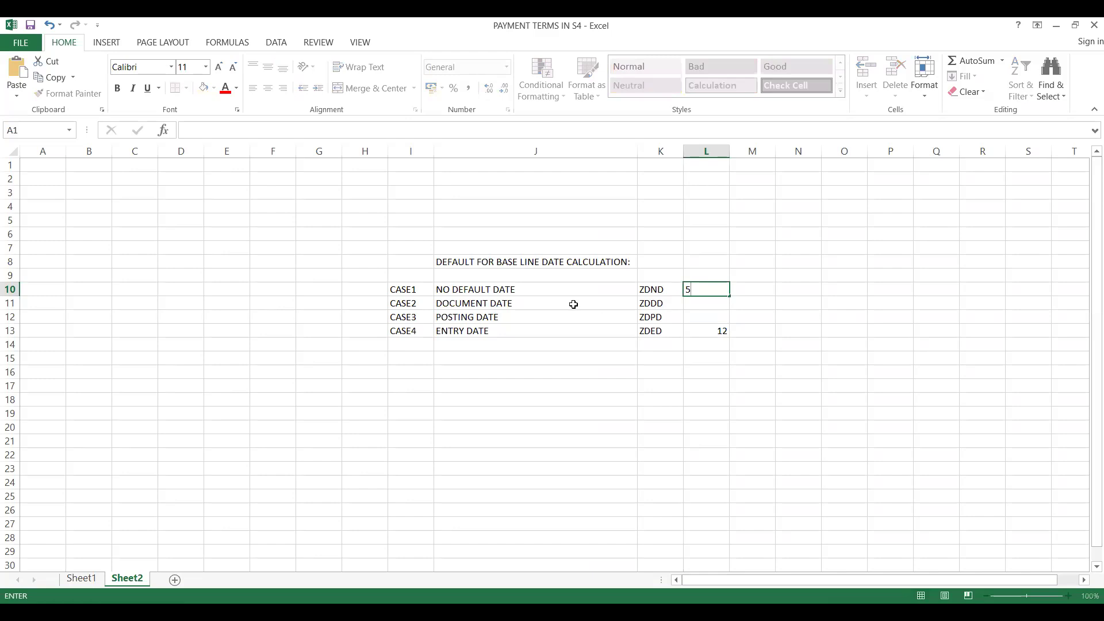
pyautogui.click(571, 305)
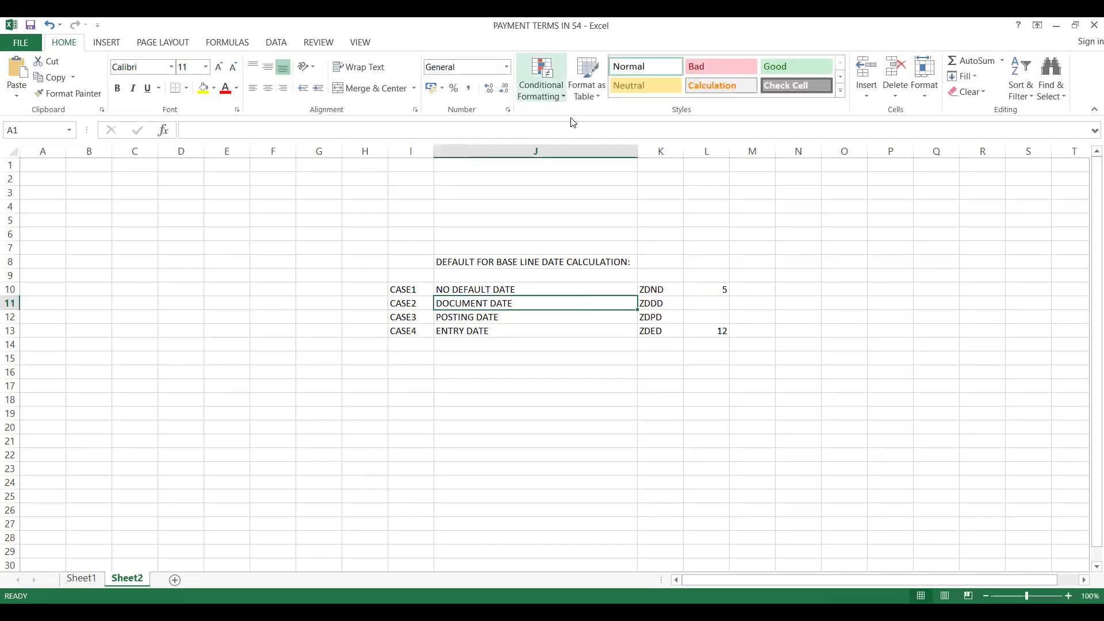
# Look up the ZDPD discount percentage in SAP and enter 9 for CASE3 in Excel cell L12.
pyautogui.hotkey('alt', 'Tab')
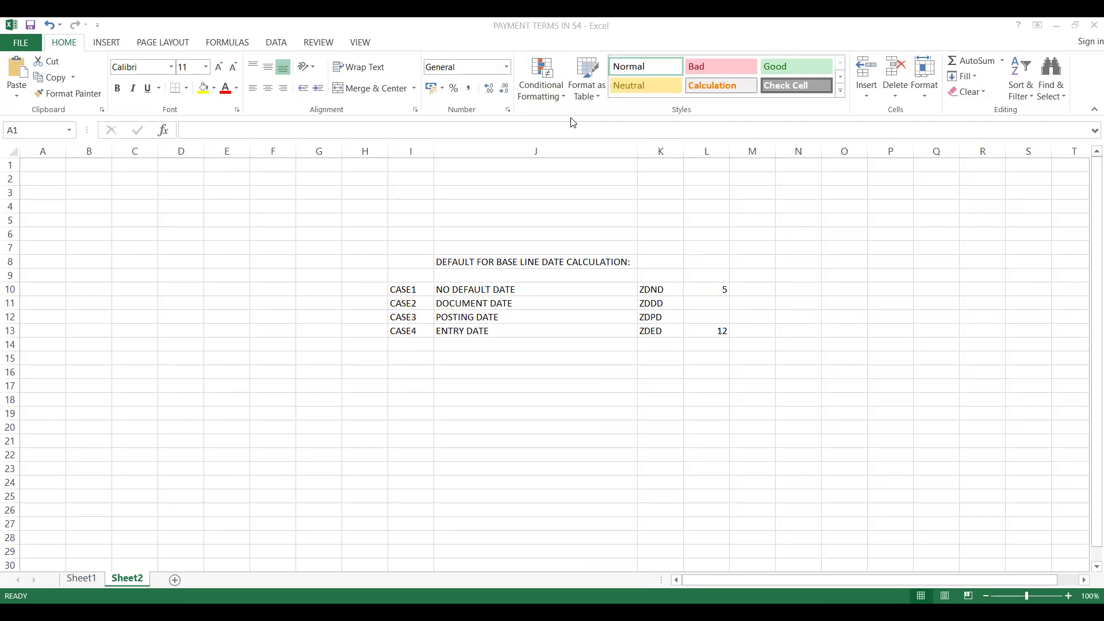
pyautogui.hotkey('alt', 'Tab')
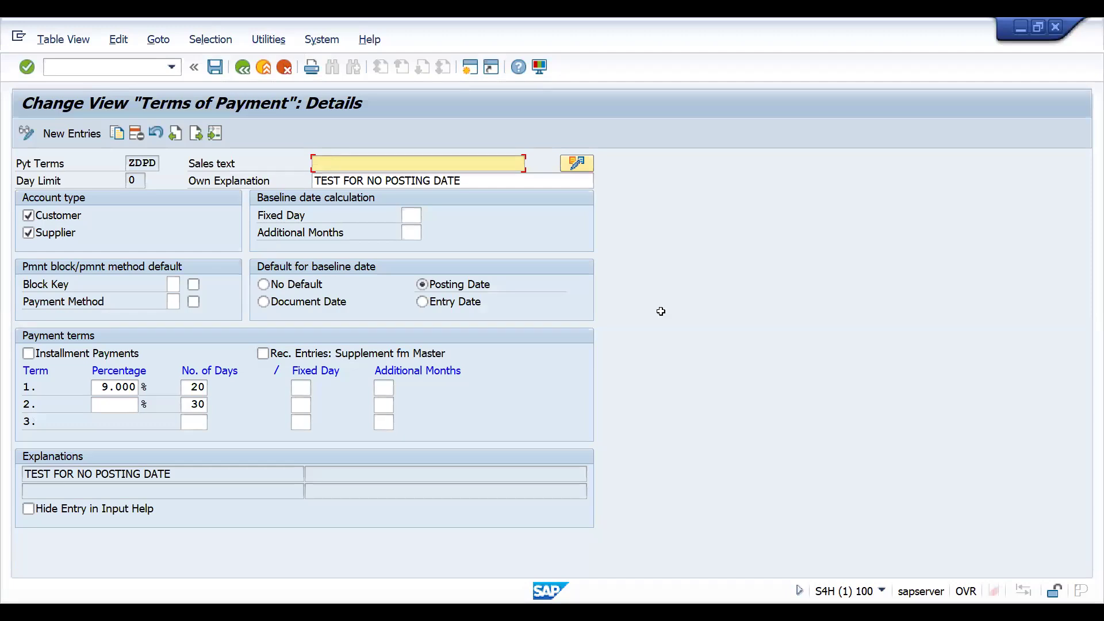
pyautogui.hotkey('alt', 'Tab')
pyautogui.click(694, 319)
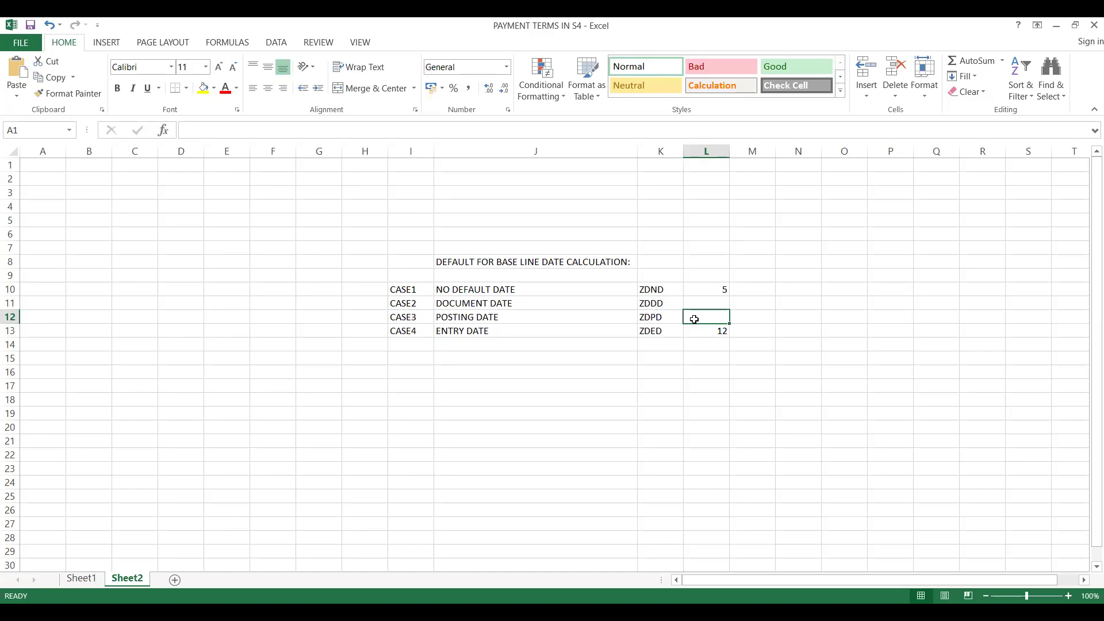
pyautogui.write('9')
pyautogui.click(591, 341)
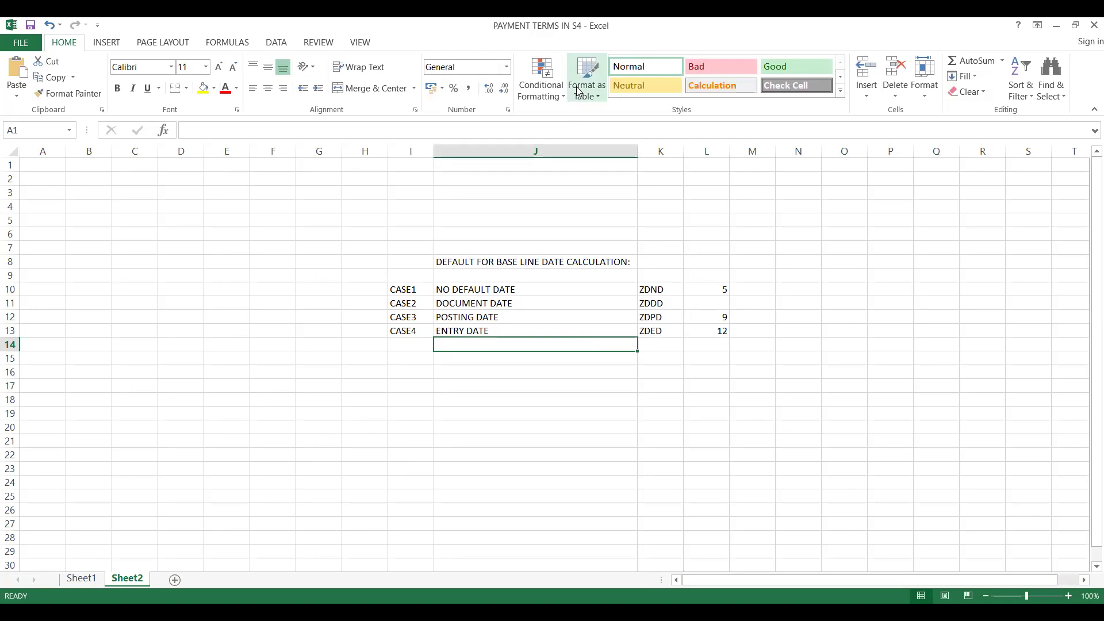
# Look up the ZDDD discount percentage in SAP and enter 3 for CASE2 in Excel cell L11.
pyautogui.hotkey('alt', 'Tab')
pyautogui.click(175, 137)
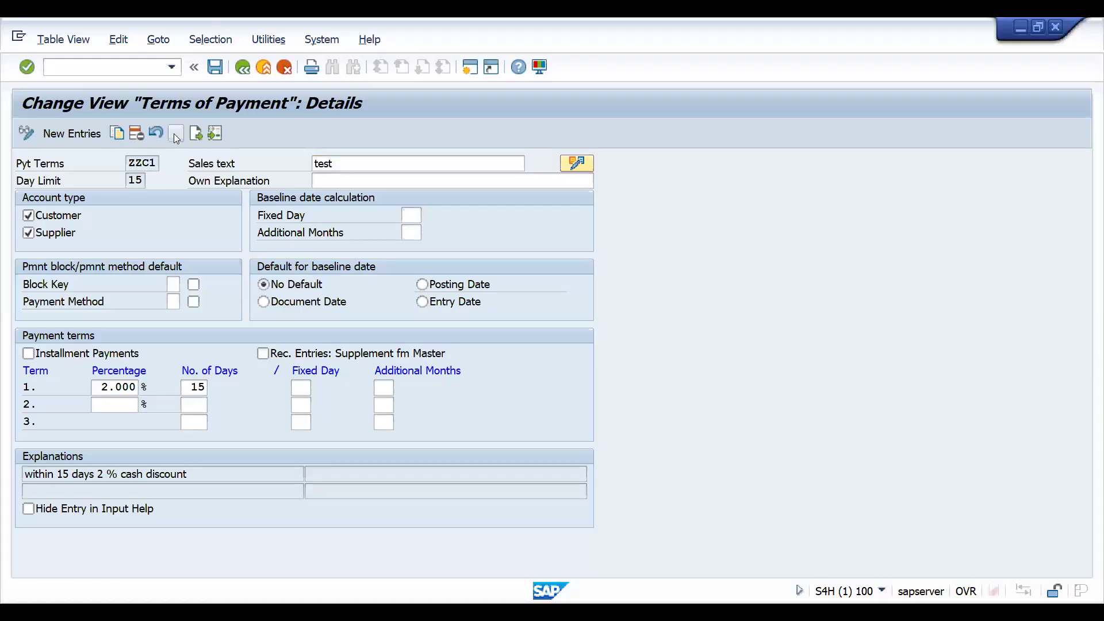
pyautogui.click(175, 137)
pyautogui.click(175, 137)
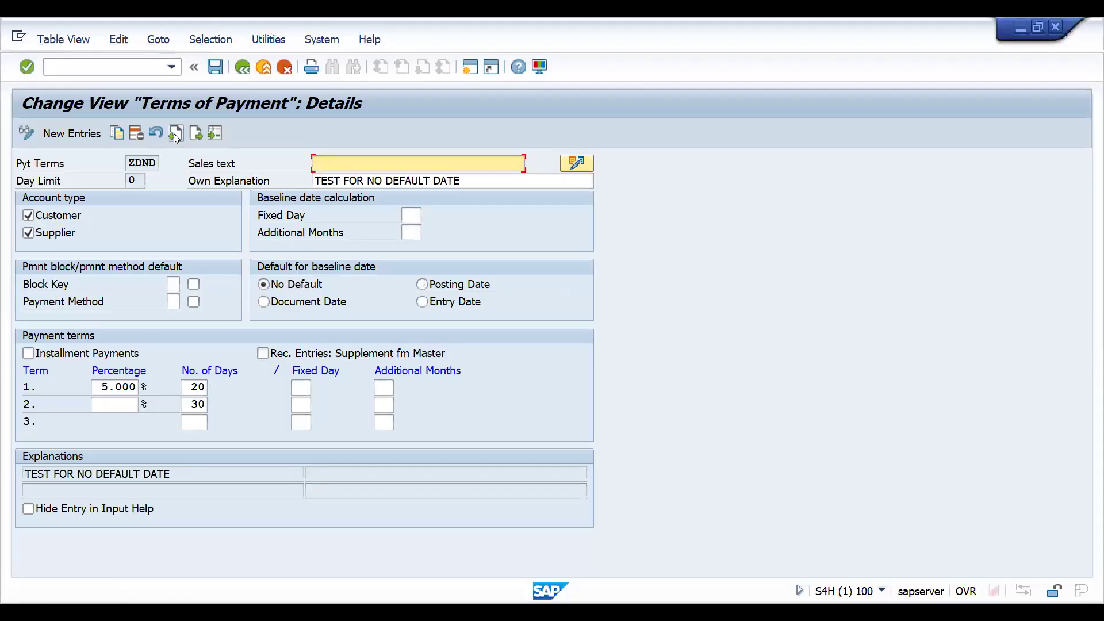
pyautogui.click(175, 137)
pyautogui.click(176, 137)
pyautogui.click(176, 137)
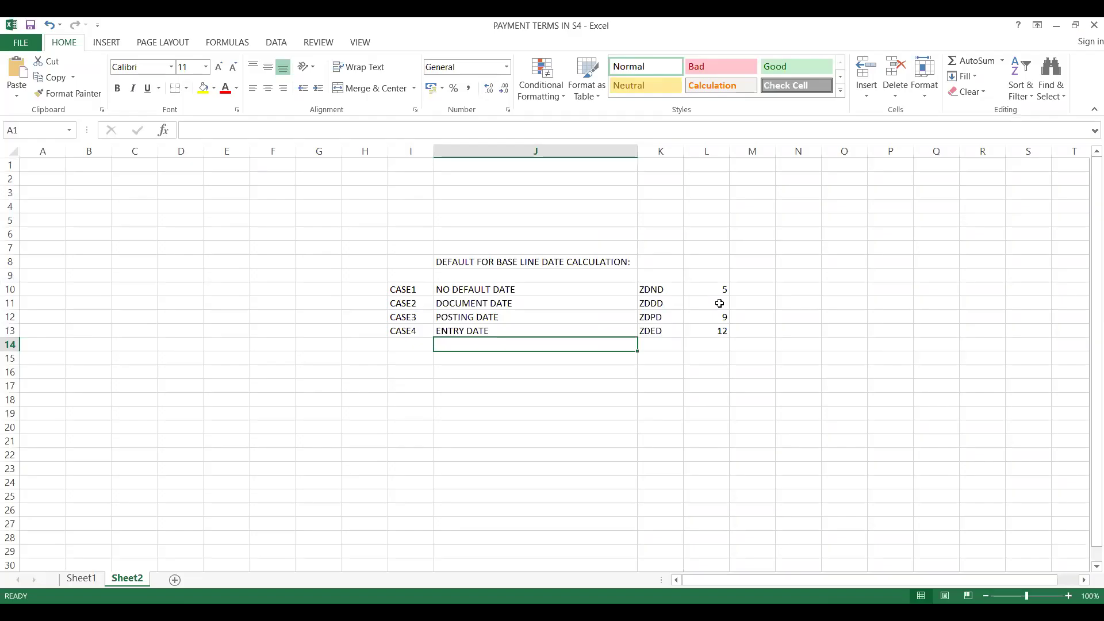
pyautogui.click(720, 303)
pyautogui.write('8')
pyautogui.press('Return')
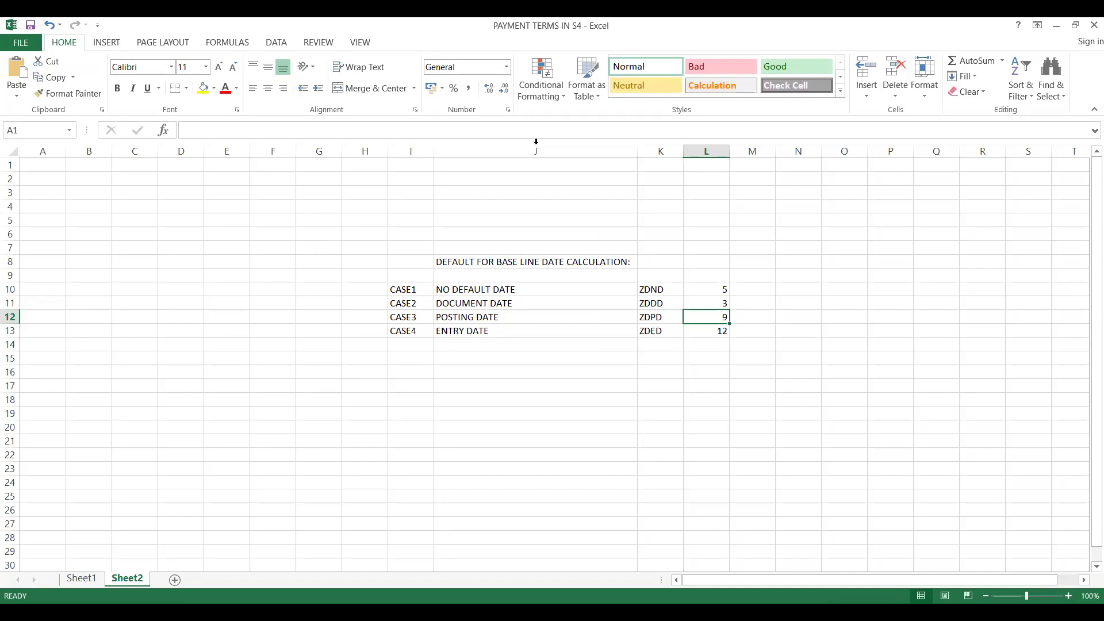
# Switch to SAP and open business partner maintenance with transaction /NBP.
pyautogui.hotkey('alt', 'Tab')
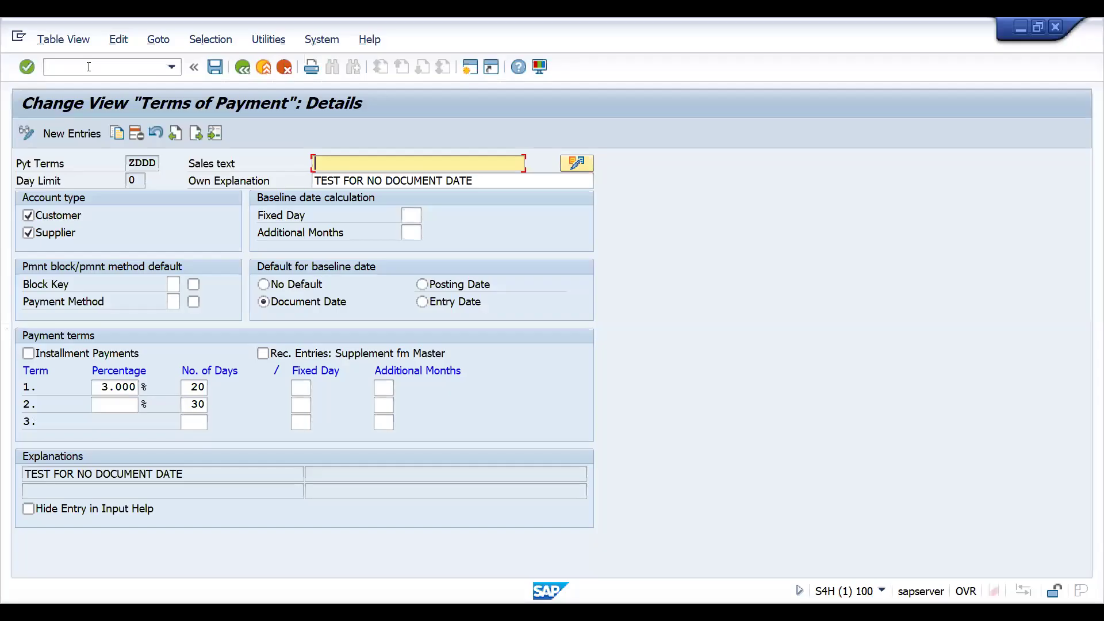
pyautogui.write('N')
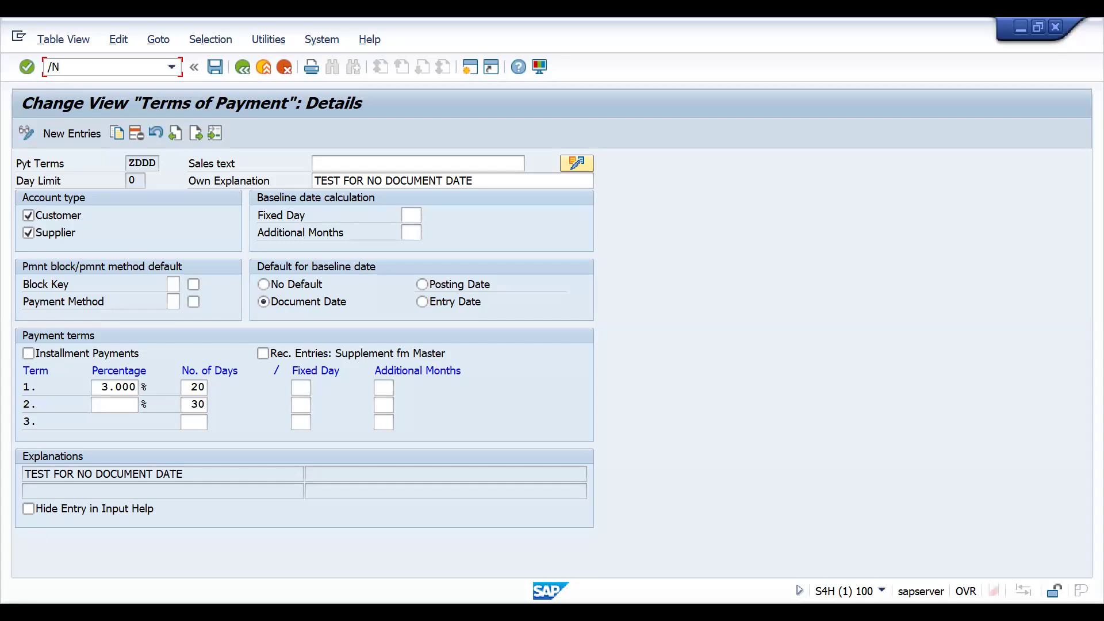
pyautogui.write('VA')
pyautogui.press('BackSpace')
pyautogui.press('BackSpace')
pyautogui.write('BP')
pyautogui.press('Return')
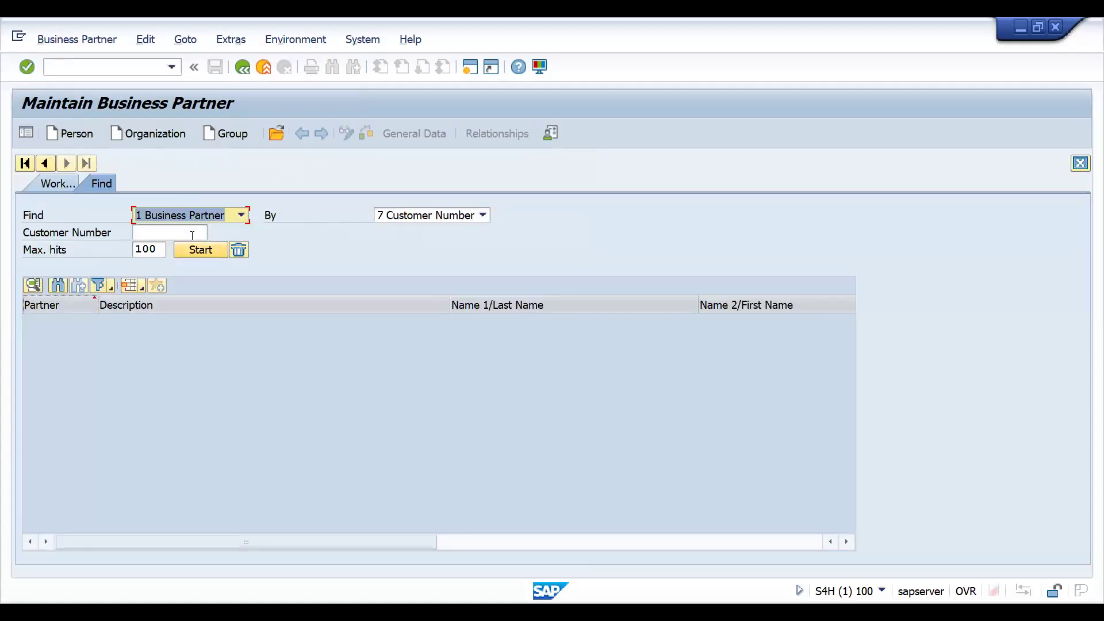
# Find the business partner BIMBISARA LTD. by its customer number and open its record.
pyautogui.click(178, 231)
pyautogui.press('Down')
pyautogui.press('Return')
pyautogui.press('Return')
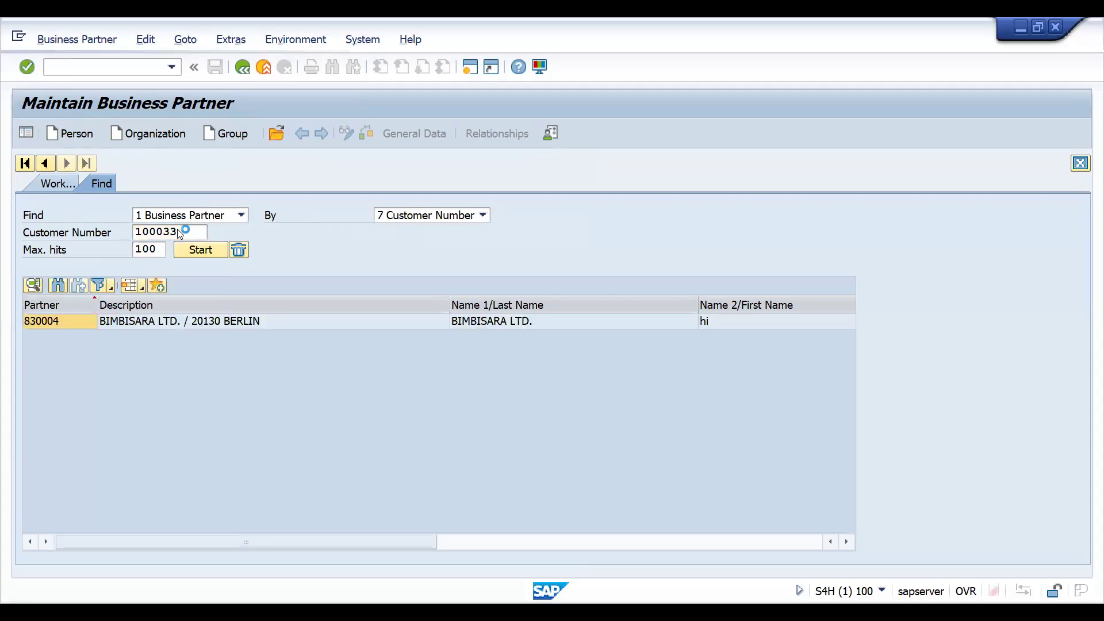
pyautogui.doubleClick(209, 323)
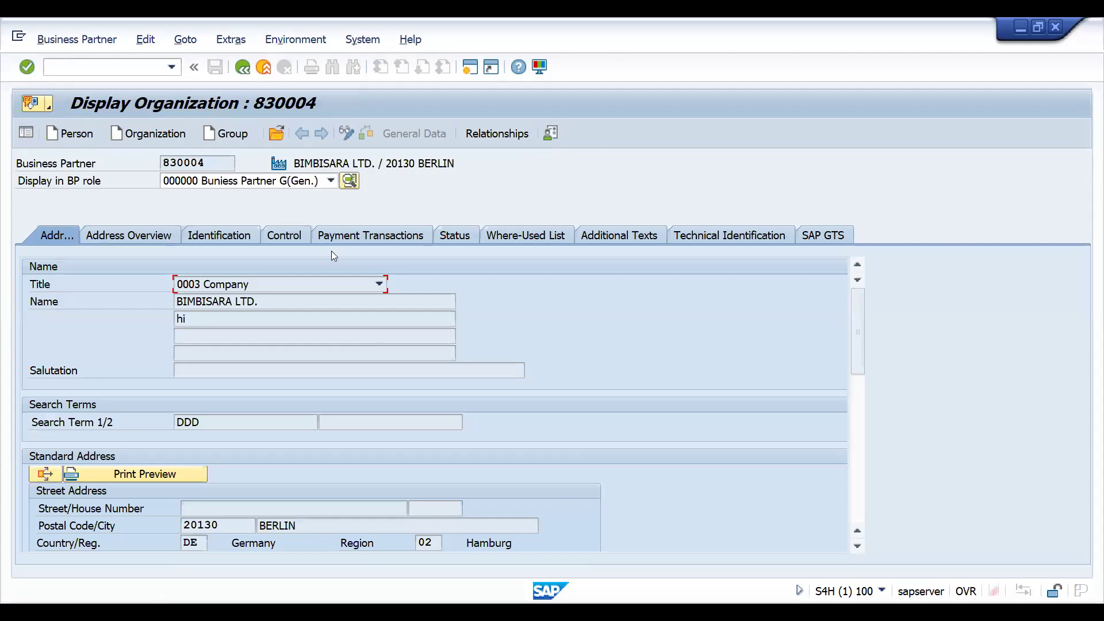
# Open the partner's DFLC00 FI Customer role in change mode at the DRT1 company code payment transactions.
pyautogui.click(285, 184)
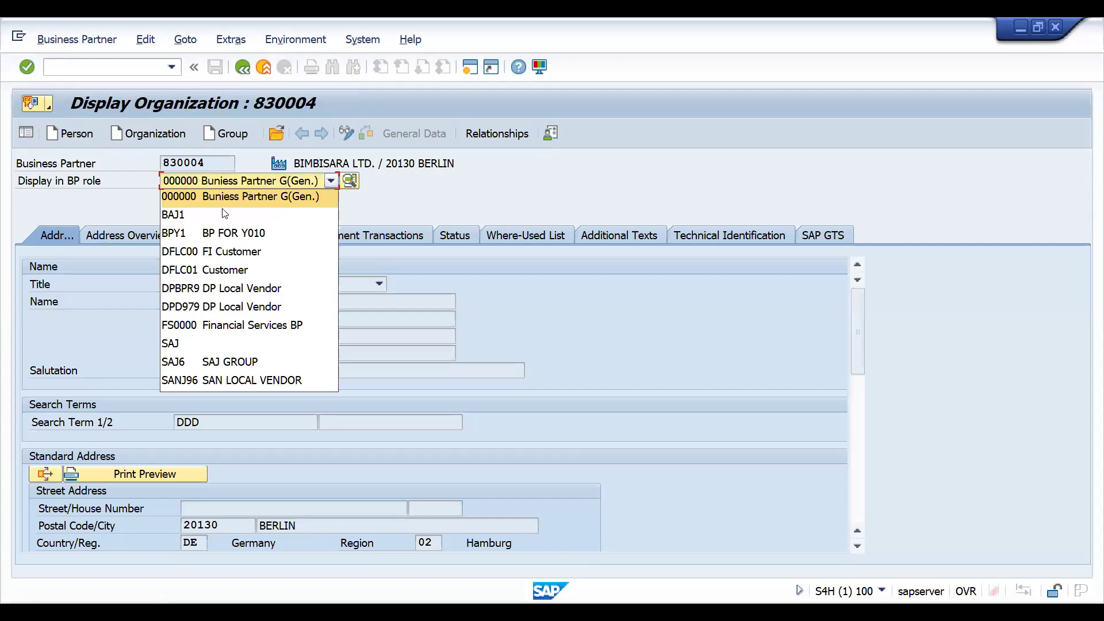
pyautogui.click(192, 255)
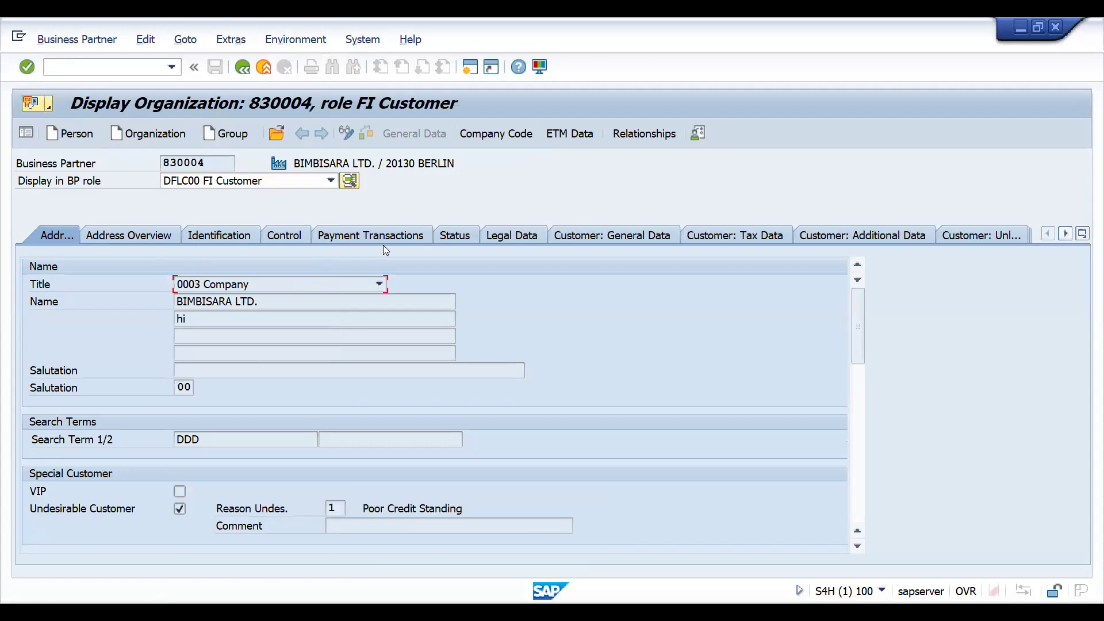
pyautogui.click(488, 137)
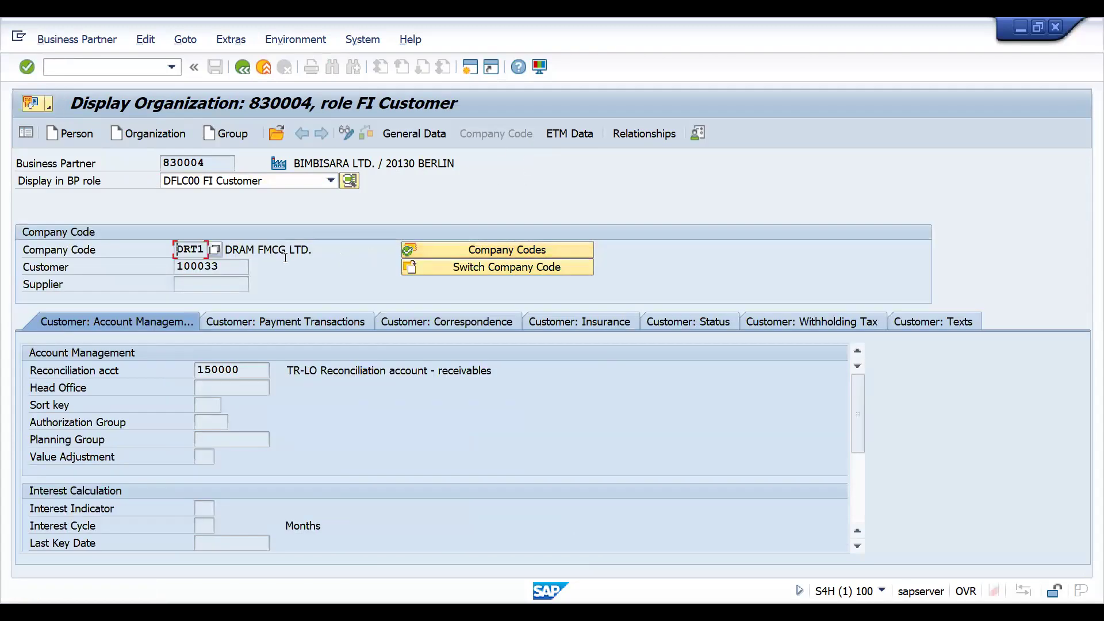
pyautogui.click(264, 316)
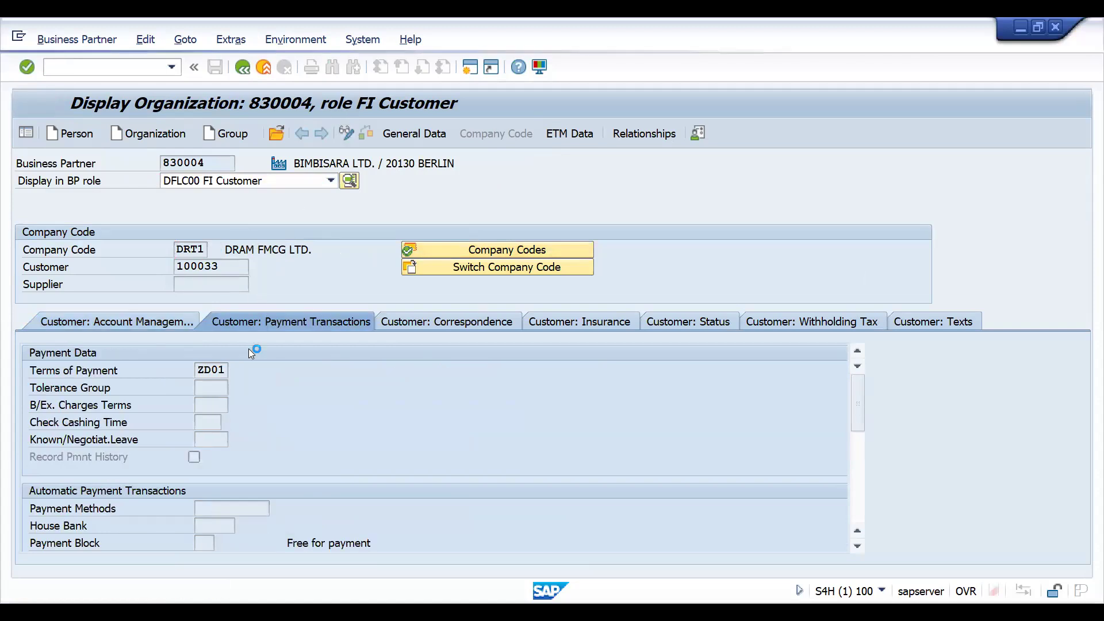
pyautogui.doubleClick(201, 370)
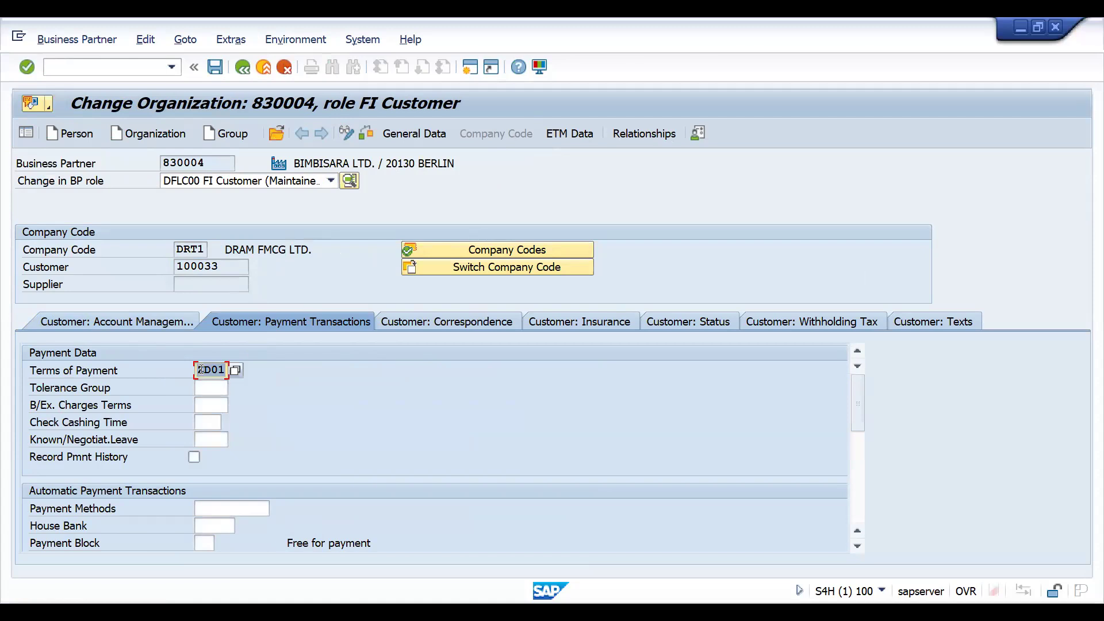
# Try to set the customer's company code terms of payment to ZDED.
pyautogui.write('ZDED')
pyautogui.press('Return')
# Set the customer's company code terms of payment to ZDDD from the list of possible payment terms.
pyautogui.click(238, 371)
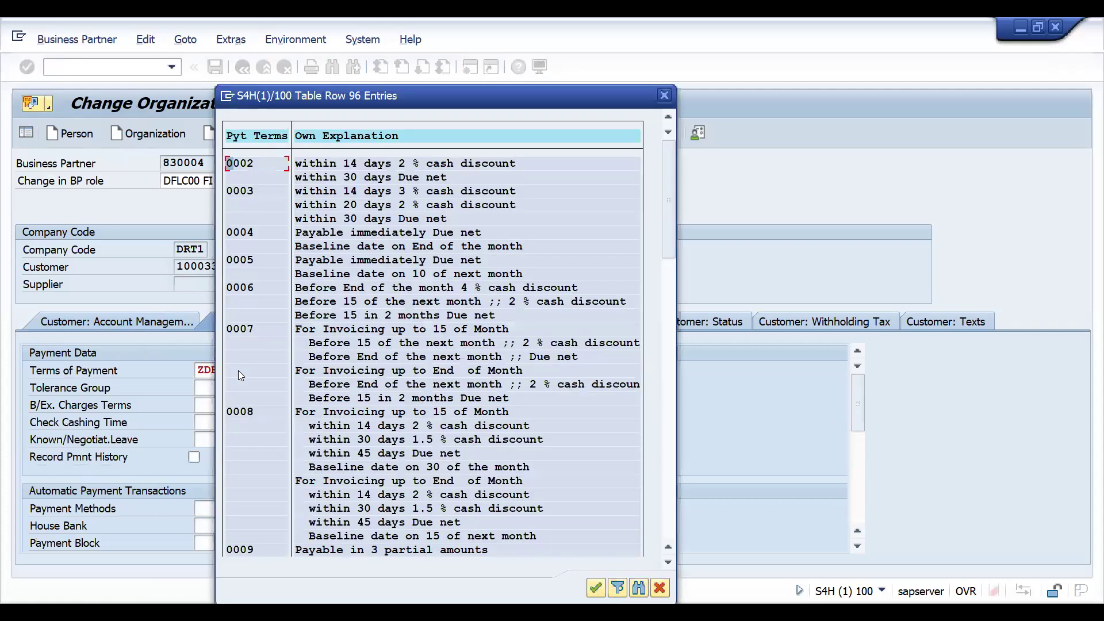
pyautogui.moveTo(667, 249); pyautogui.dragTo(669, 528)
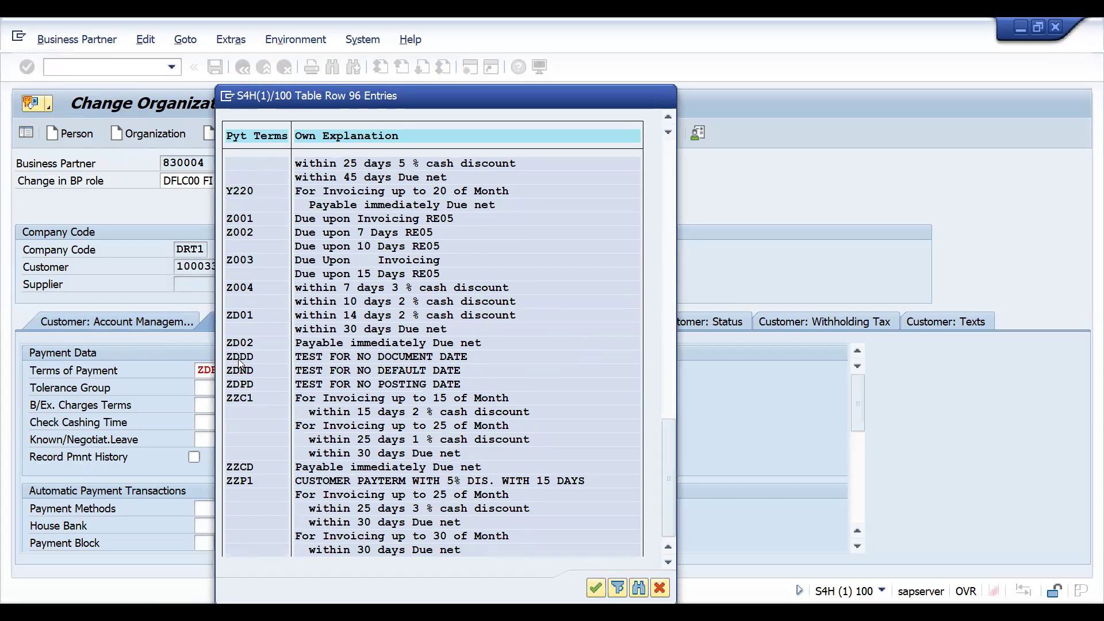
pyautogui.doubleClick(238, 358)
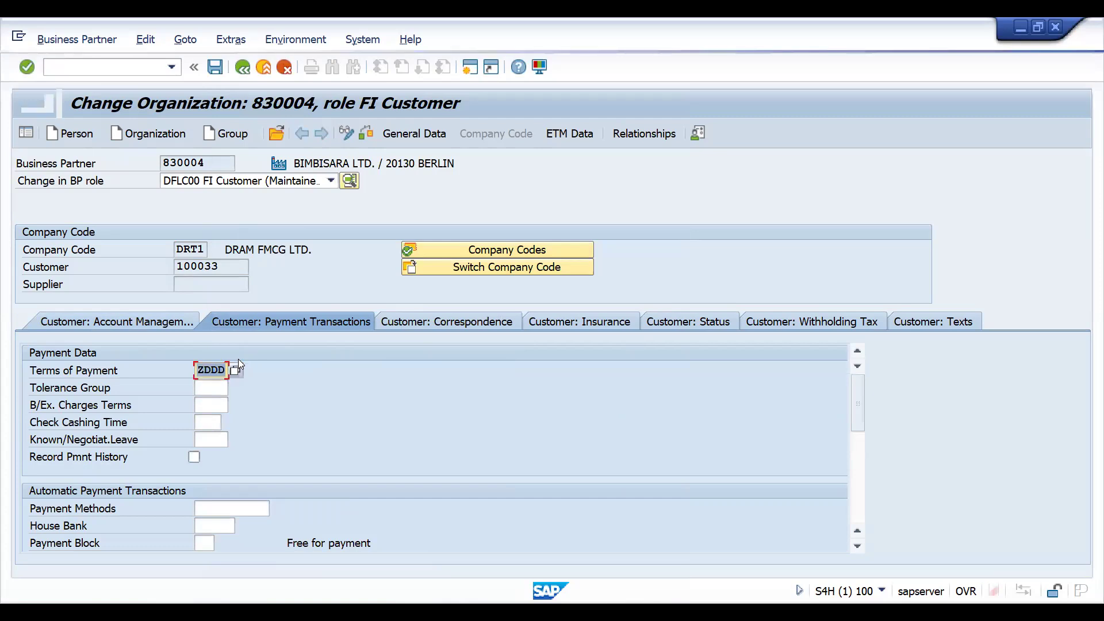
# Open customer invoice entry with transaction /NFB70.
pyautogui.click(93, 67)
pyautogui.write('/NFB70')
pyautogui.press('Return')
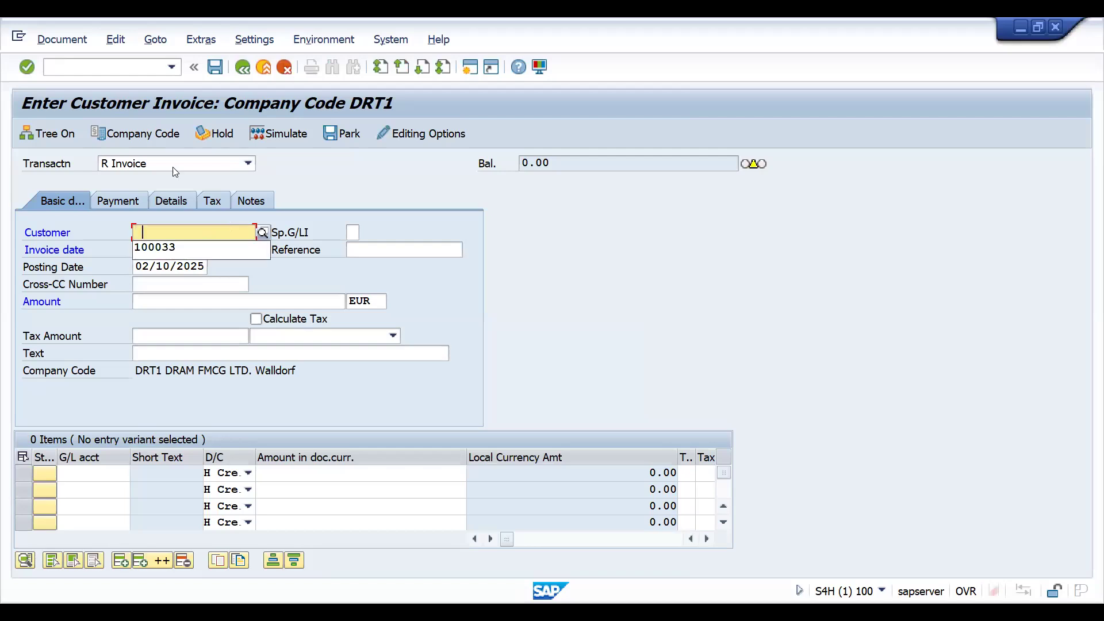
# Leave customer invoice entry and return to business partner maintenance with transaction /NBP.
pyautogui.click(91, 70)
pyautogui.write('/')
pyautogui.press('BackSpace')
pyautogui.write('BP')
pyautogui.press('Return')
pyautogui.click(76, 64)
pyautogui.write('/NBP')
pyautogui.press('Return')
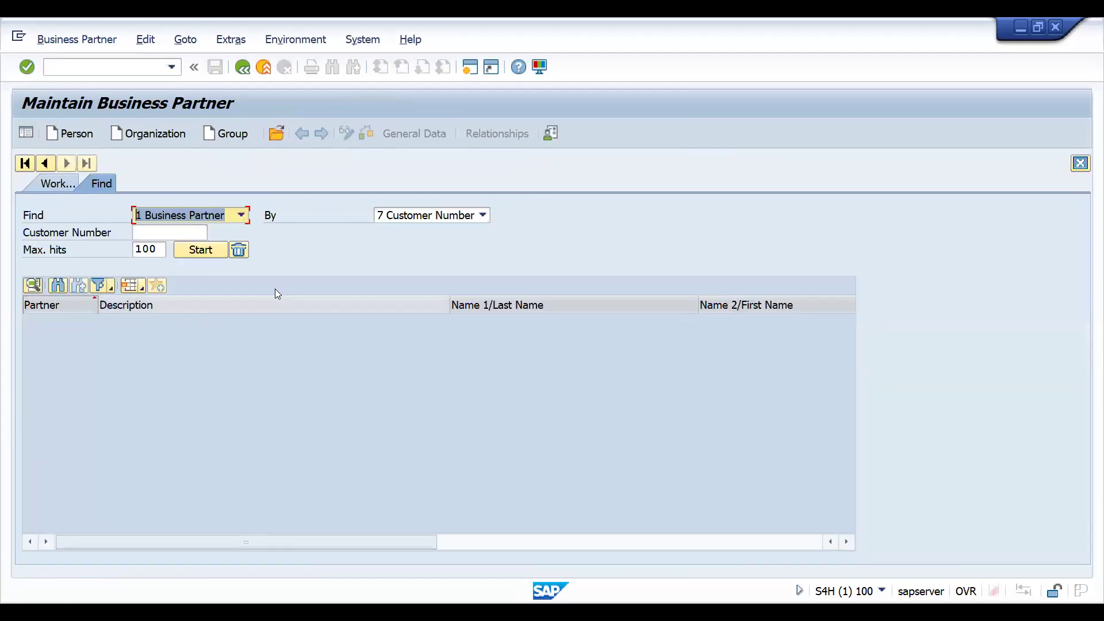
# Search for BIMBISARA LTD. by its customer number again and reopen its business partner record.
pyautogui.click(165, 234)
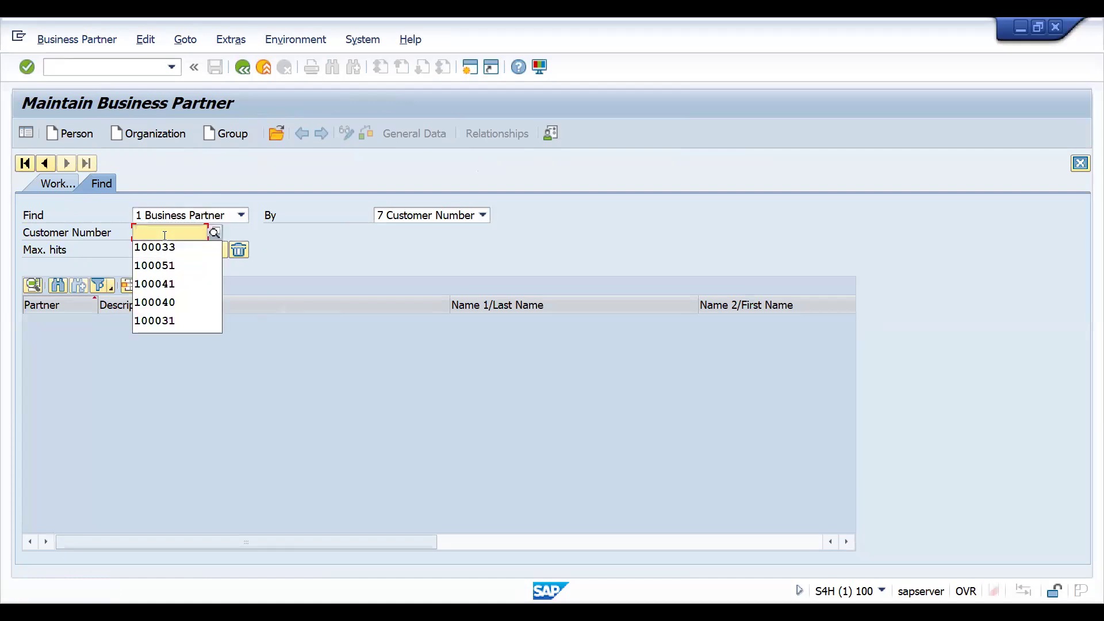
pyautogui.press('Down')
pyautogui.press('Return')
pyautogui.press('Return')
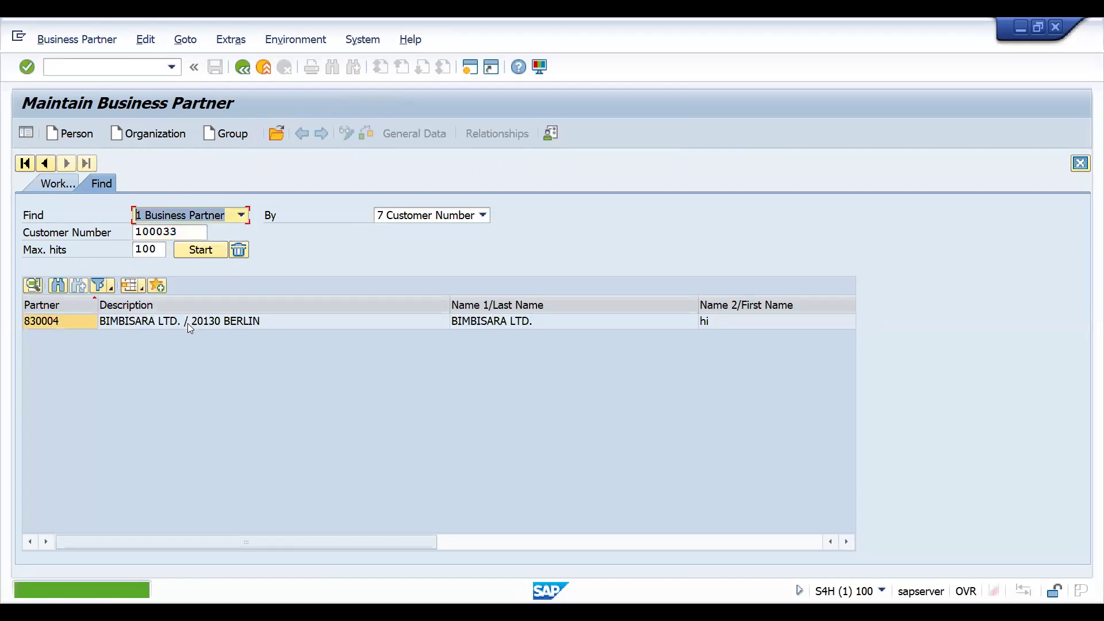
pyautogui.doubleClick(187, 323)
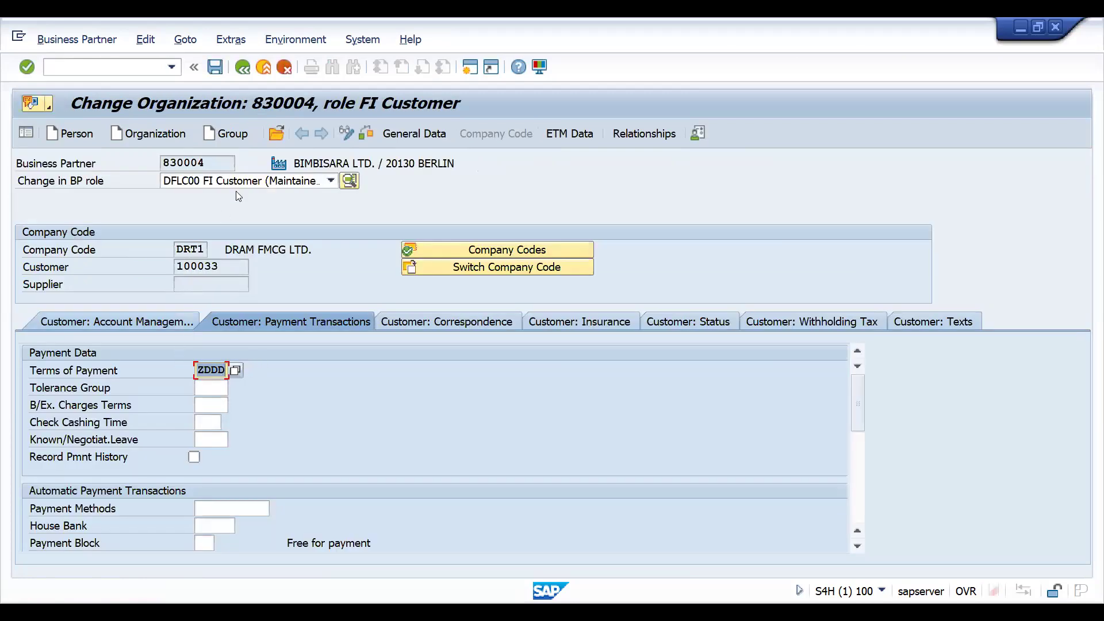
# Switch the business partner to role DFLC01 Customer (Maintained) and open the billing data of its sales area.
pyautogui.click(330, 180)
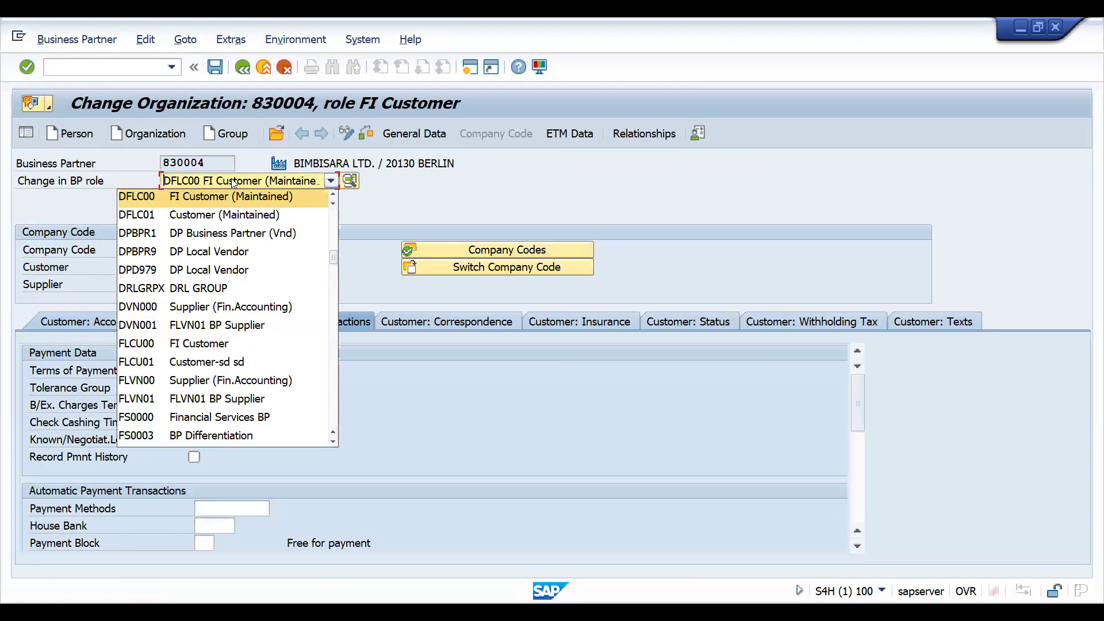
pyautogui.click(183, 214)
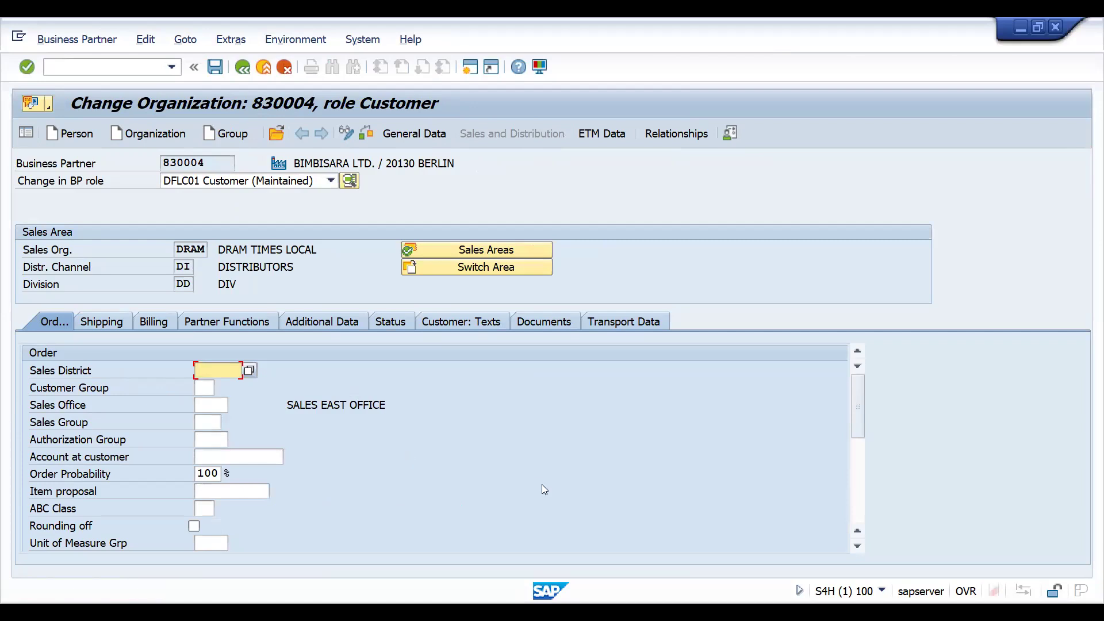
pyautogui.click(143, 320)
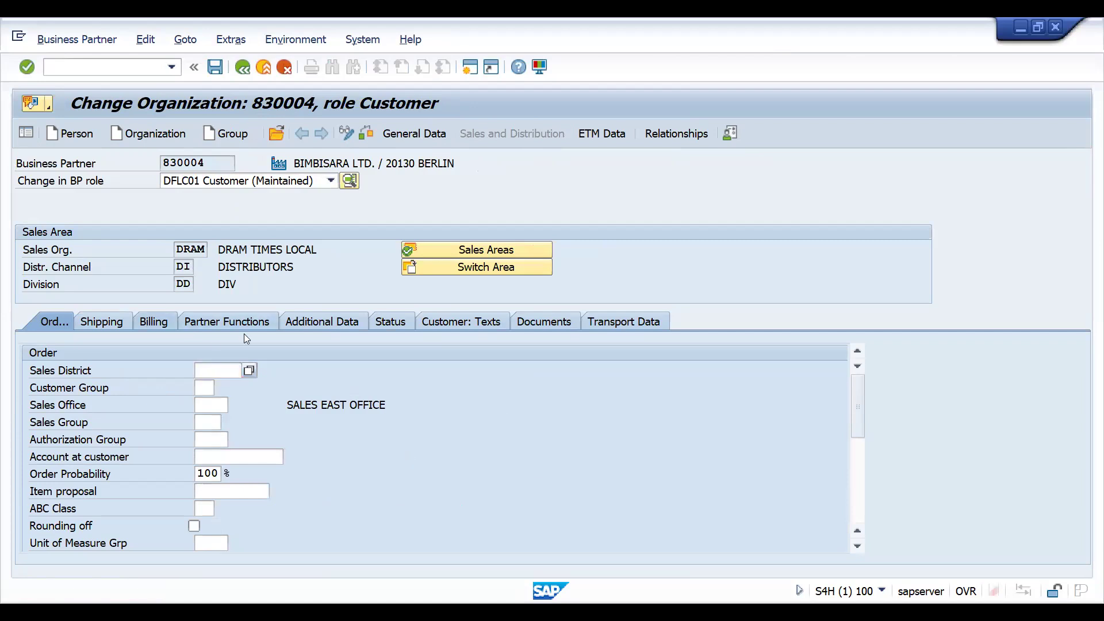
# Set the sales area's terms of payment to ZDPD in the billing data and save the business partner.
pyautogui.click(860, 512)
pyautogui.click(212, 389)
pyautogui.press('BackSpace')
pyautogui.press('BackSpace')
pyautogui.press('Delete')
pyautogui.press('Delete')
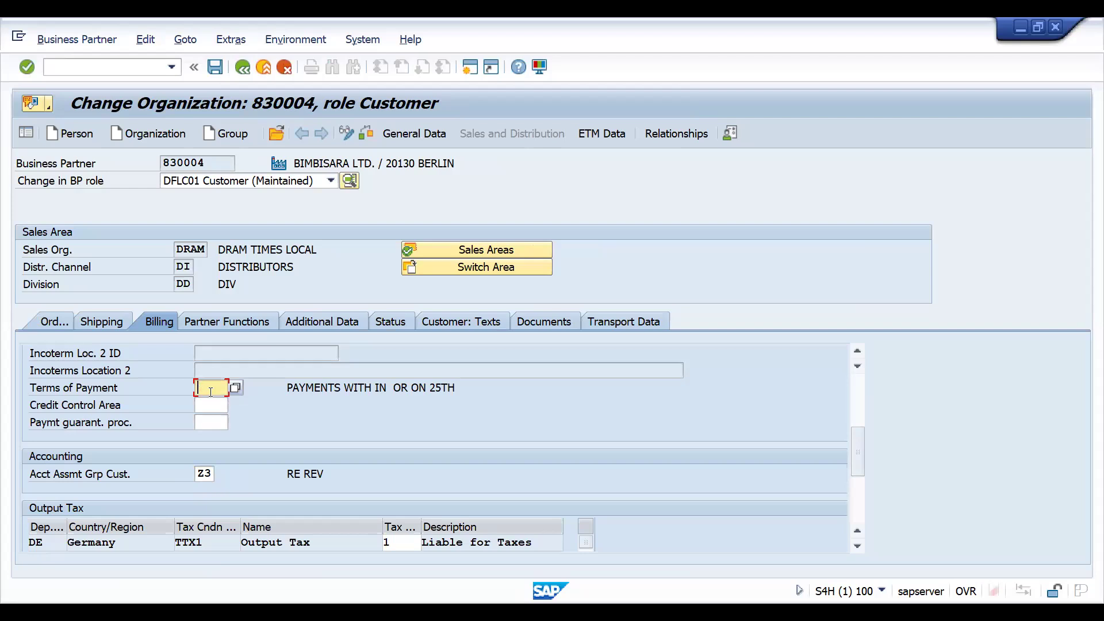
pyautogui.write('Z')
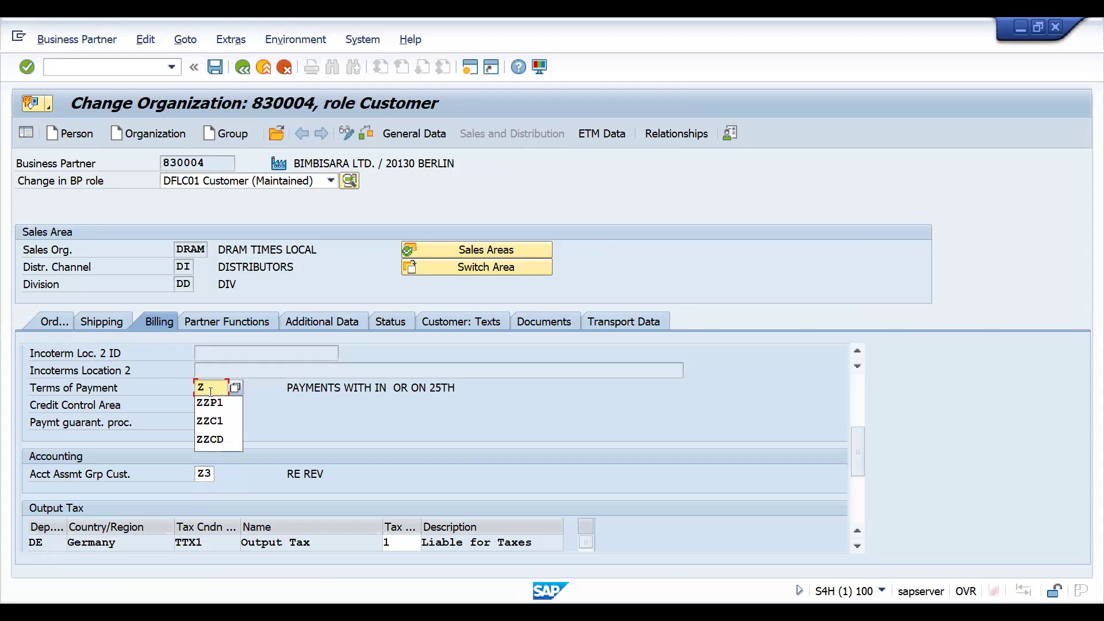
pyautogui.write('D')
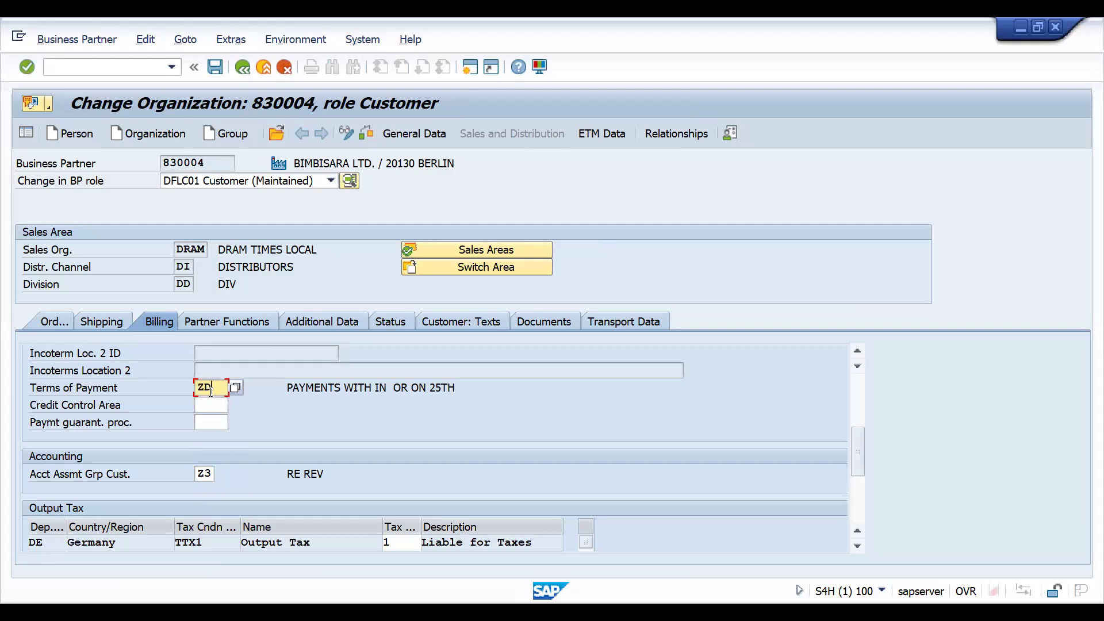
pyautogui.write('PD')
pyautogui.press('Return')
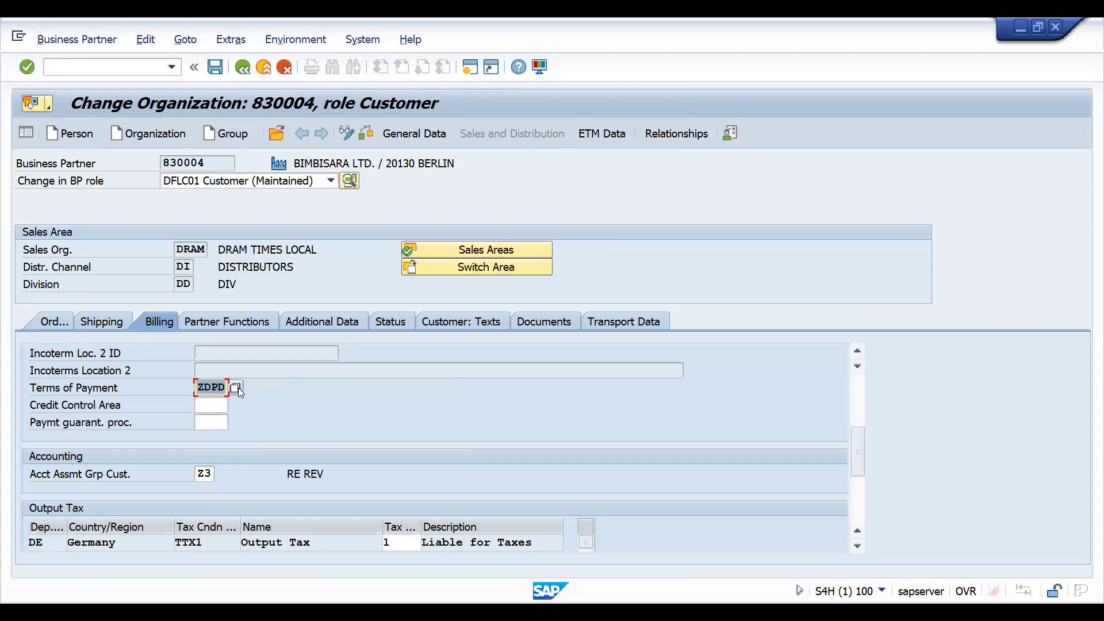
pyautogui.click(236, 388)
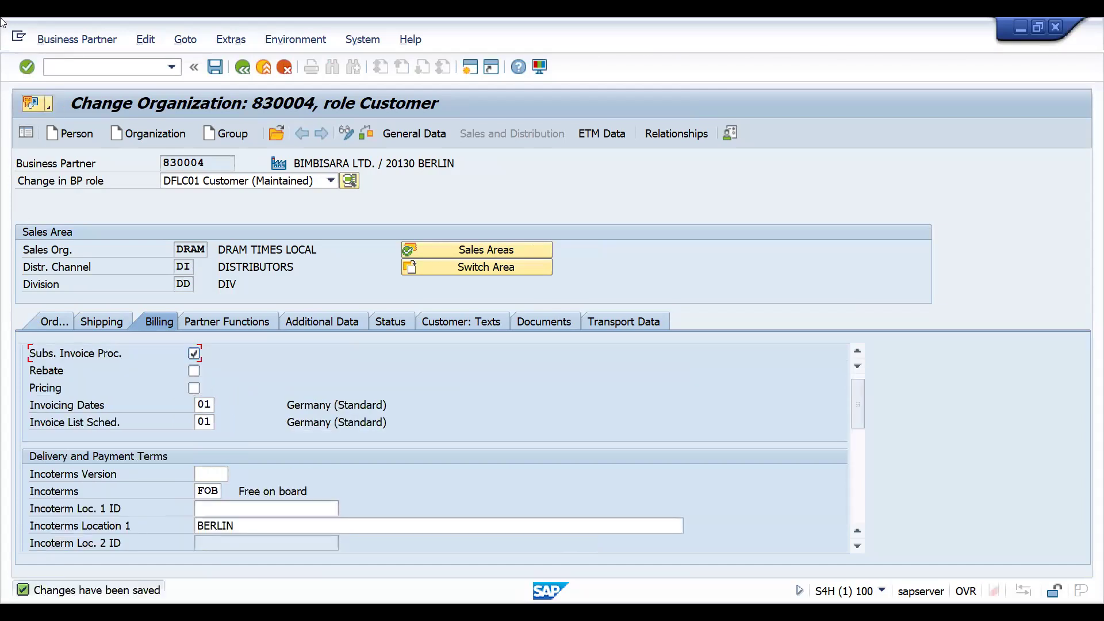
# Start a new debit memo request with transaction /NVA01, entering BIMBISARA LTD.'s customer number as the sold-to party.
pyautogui.click(69, 67)
pyautogui.write('/NVA01')
pyautogui.press('Return')
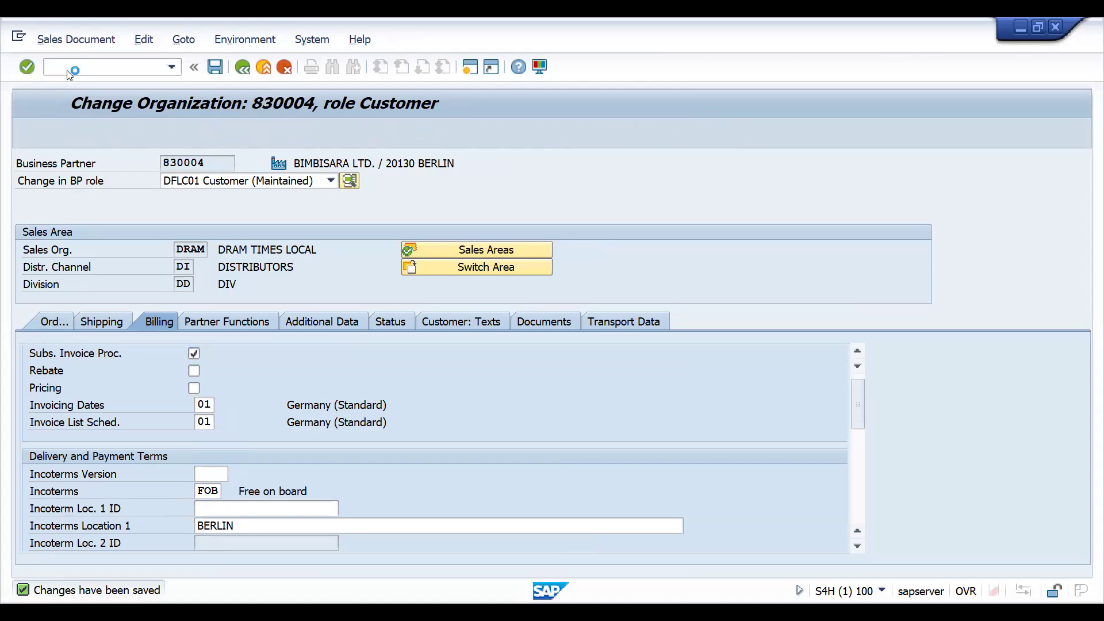
pyautogui.press('Return')
pyautogui.write('100033')
pyautogui.press('Return')
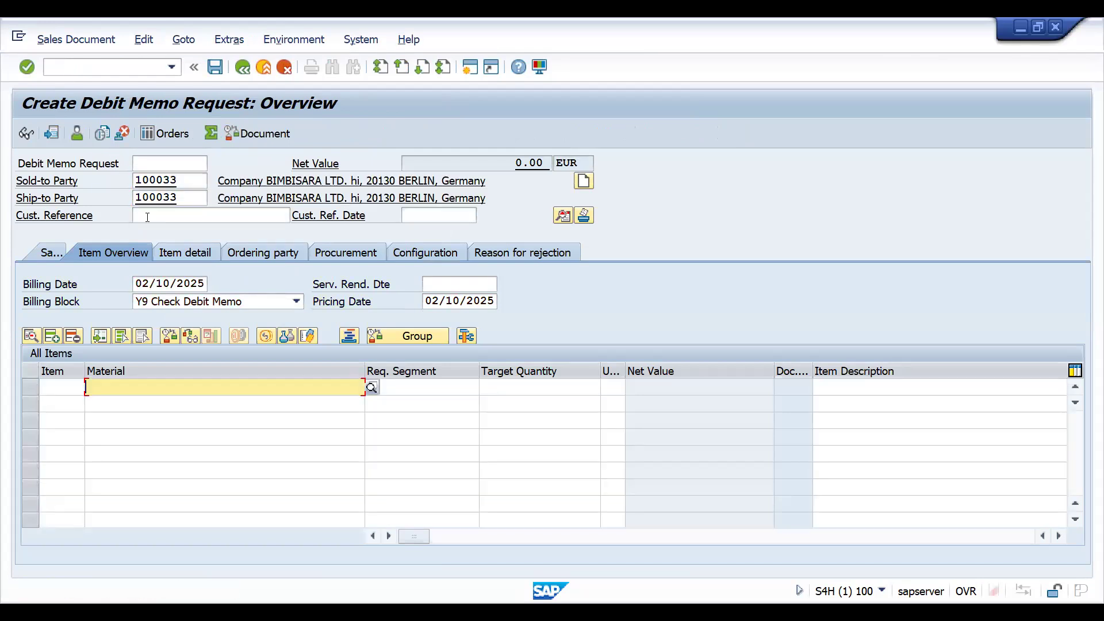
# Enter DATES as the customer reference and add material 25861 with a target quantity of 1.
pyautogui.click(147, 216)
pyautogui.write('DATES')
pyautogui.press('space')
pyautogui.press('Down')
pyautogui.press('Tab')
pyautogui.press('Tab')
pyautogui.write('1')
pyautogui.press('Return')
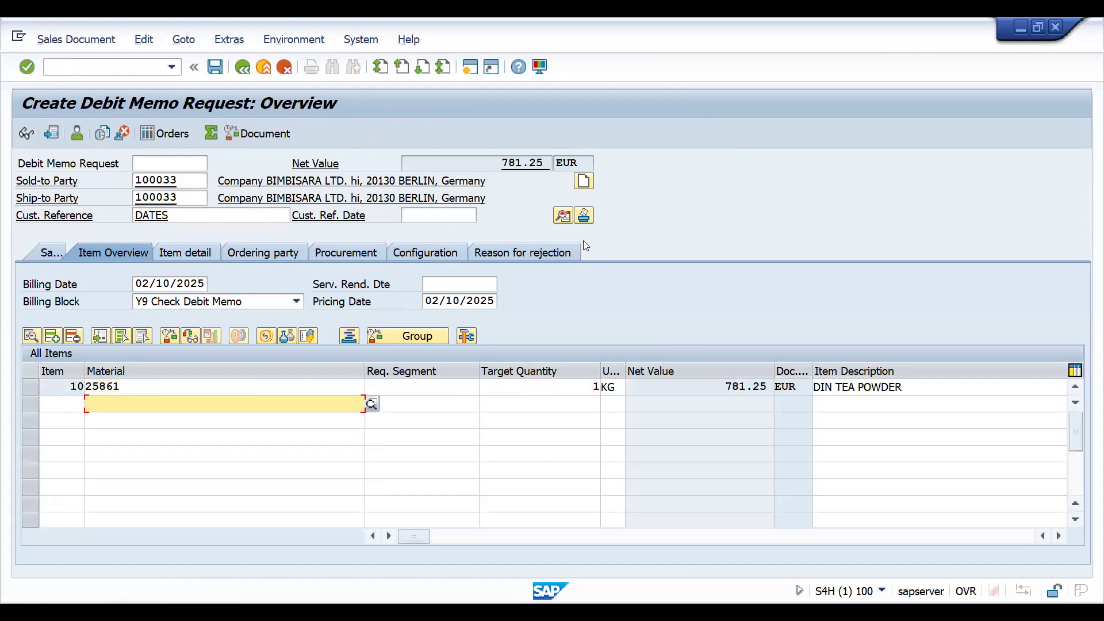
# Review the payment terms in the request's header billing data and set the order reason to 003 Television Commercial.
pyautogui.click(565, 217)
pyautogui.click(182, 221)
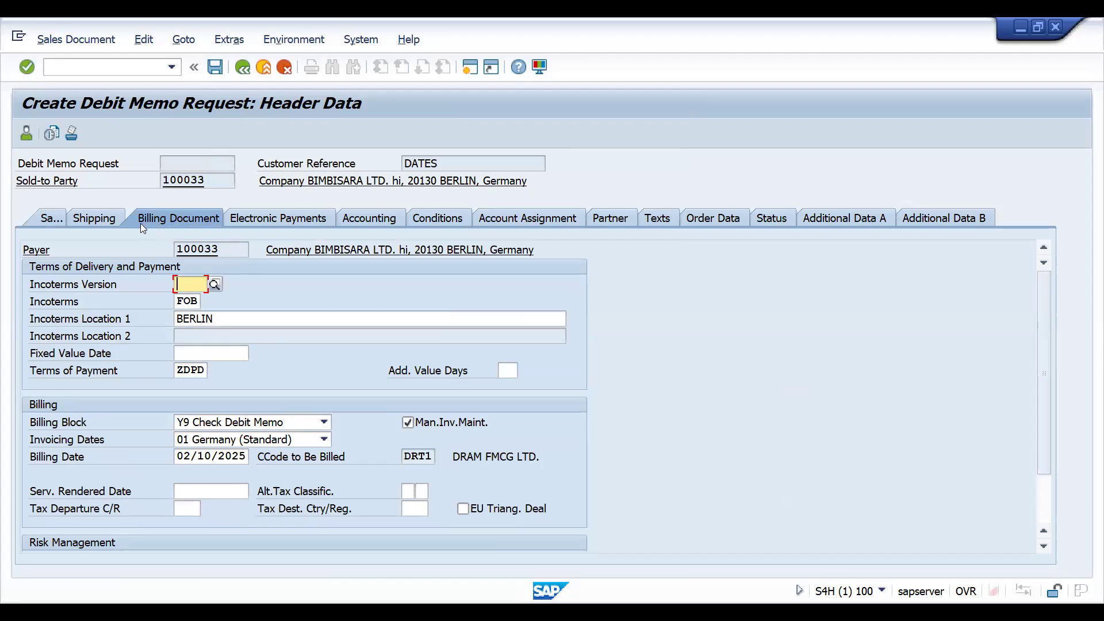
pyautogui.click(39, 219)
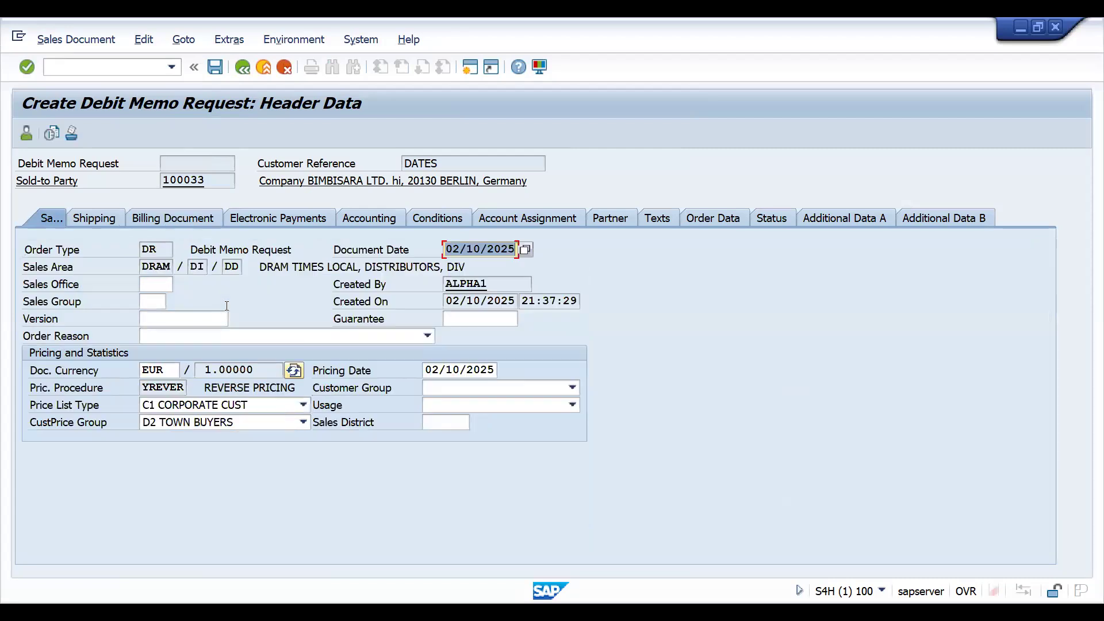
pyautogui.click(279, 339)
pyautogui.click(253, 387)
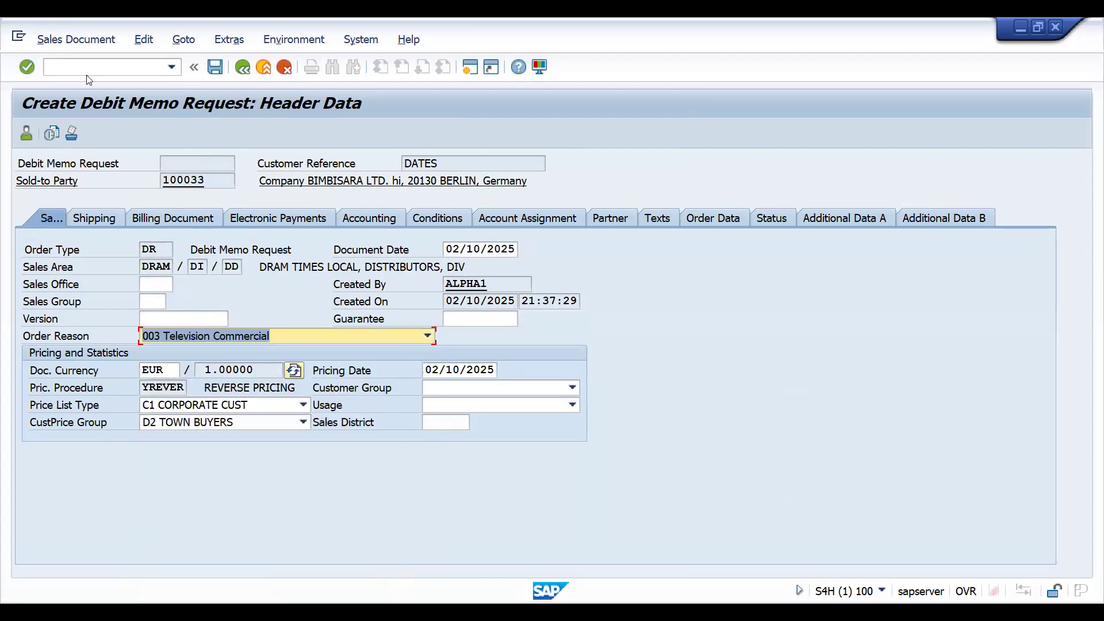
# Save the debit memo request by trying to bill it directly, and display the billing log.
pyautogui.click(68, 41)
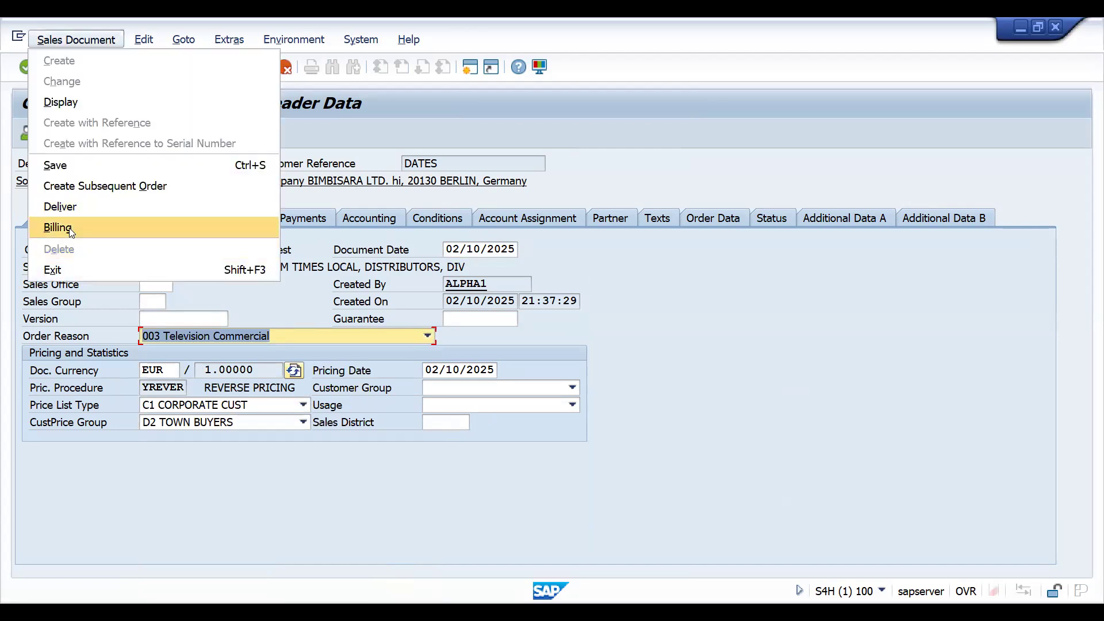
pyautogui.click(58, 228)
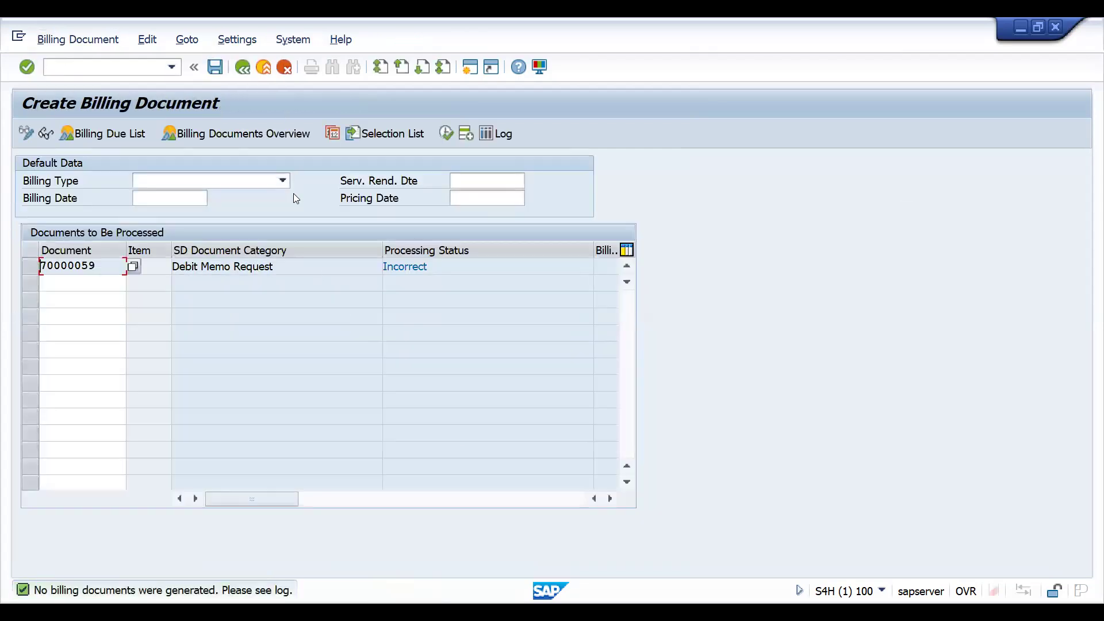
pyautogui.click(147, 42)
pyautogui.click(153, 84)
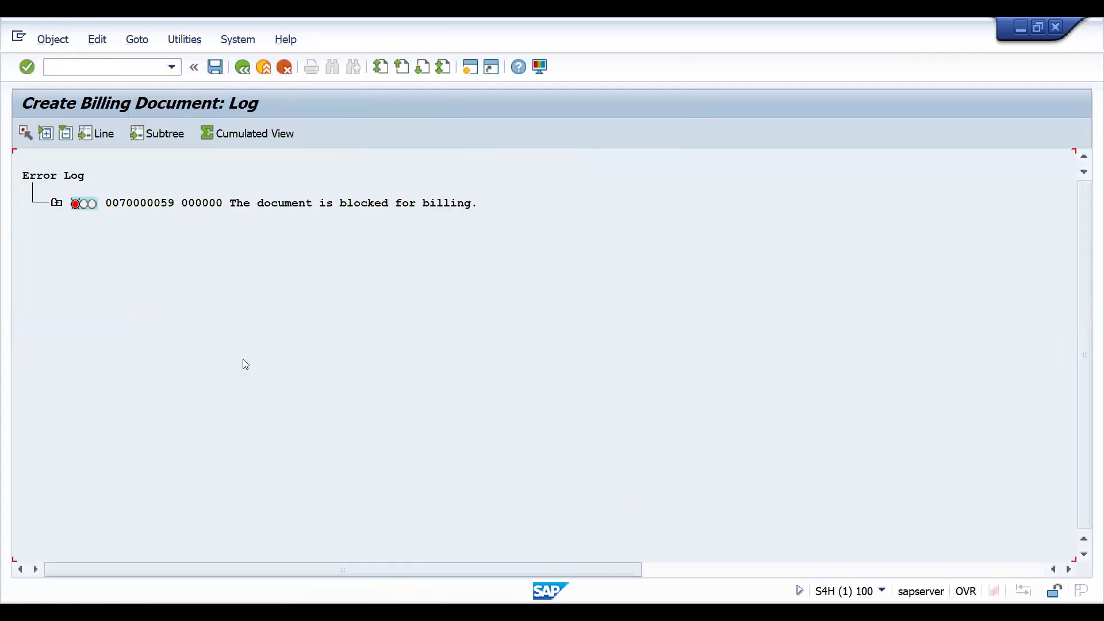
# Go to sales document display with transaction /NVA03 and open the saved debit memo request for changing.
pyautogui.write('/NVA03')
pyautogui.press('Return')
pyautogui.click(72, 41)
pyautogui.click(64, 78)
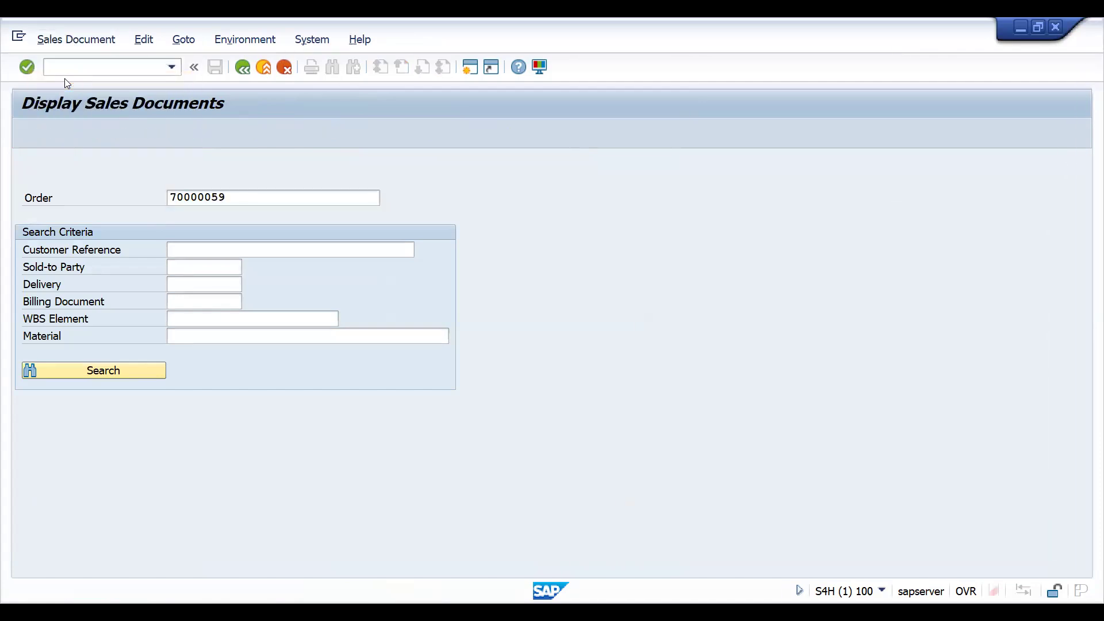
pyautogui.press('Return')
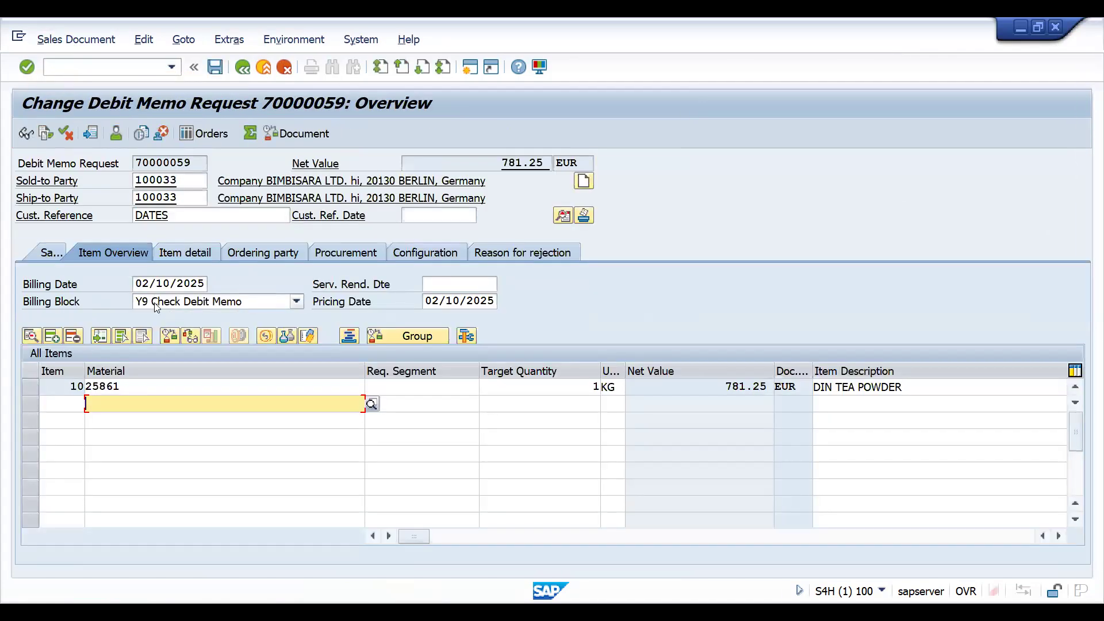
# Clear the billing block on the debit memo request and proceed to billing it.
pyautogui.click(156, 303)
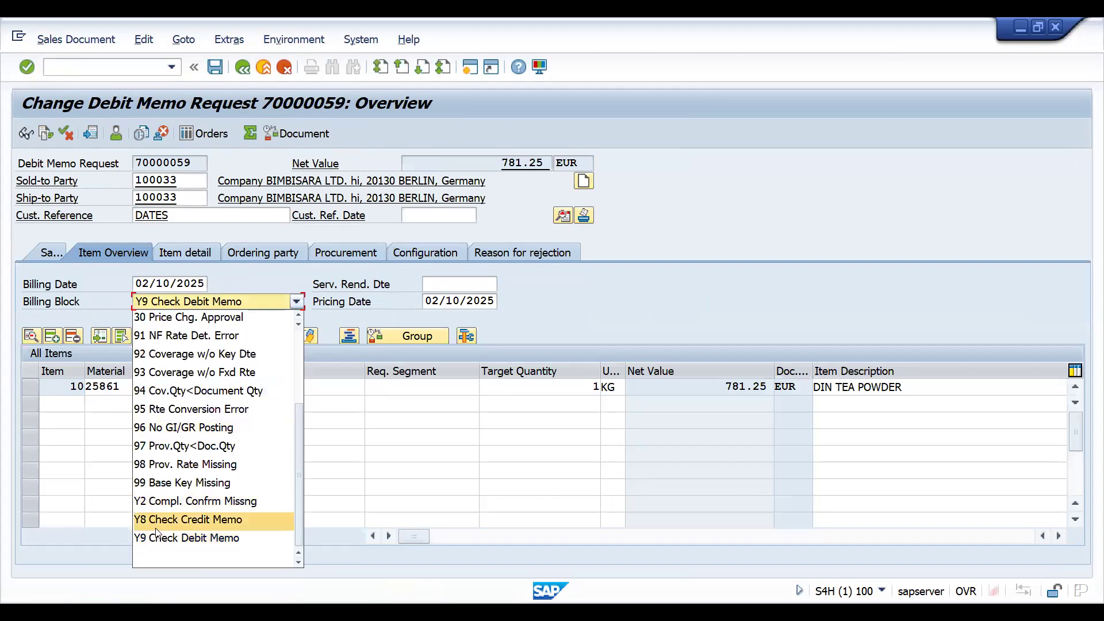
pyautogui.click(156, 553)
pyautogui.click(70, 43)
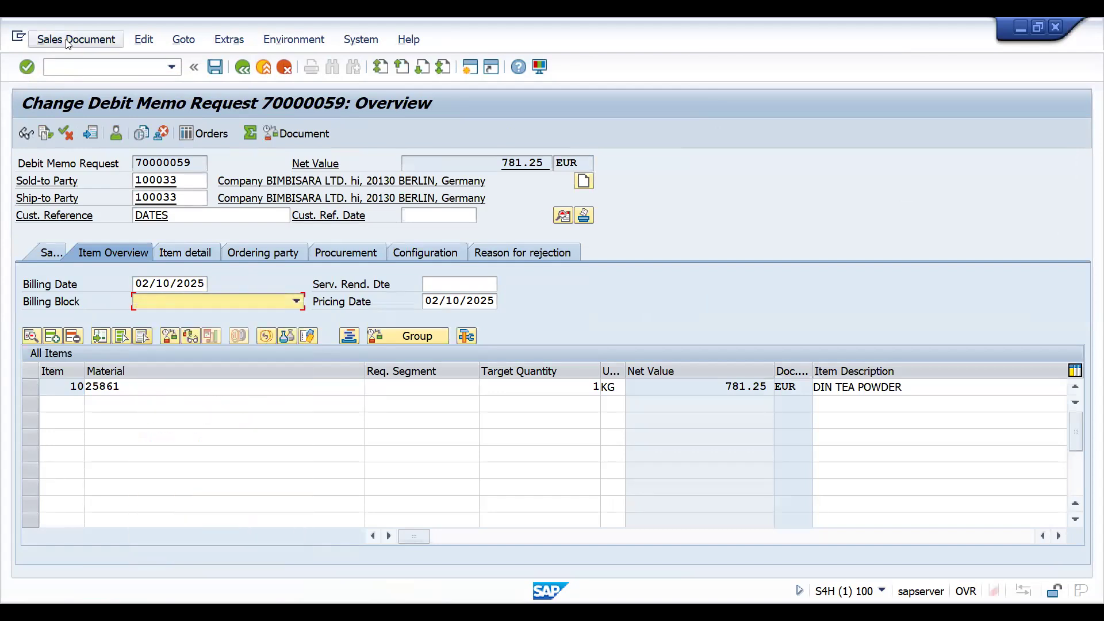
pyautogui.click(69, 229)
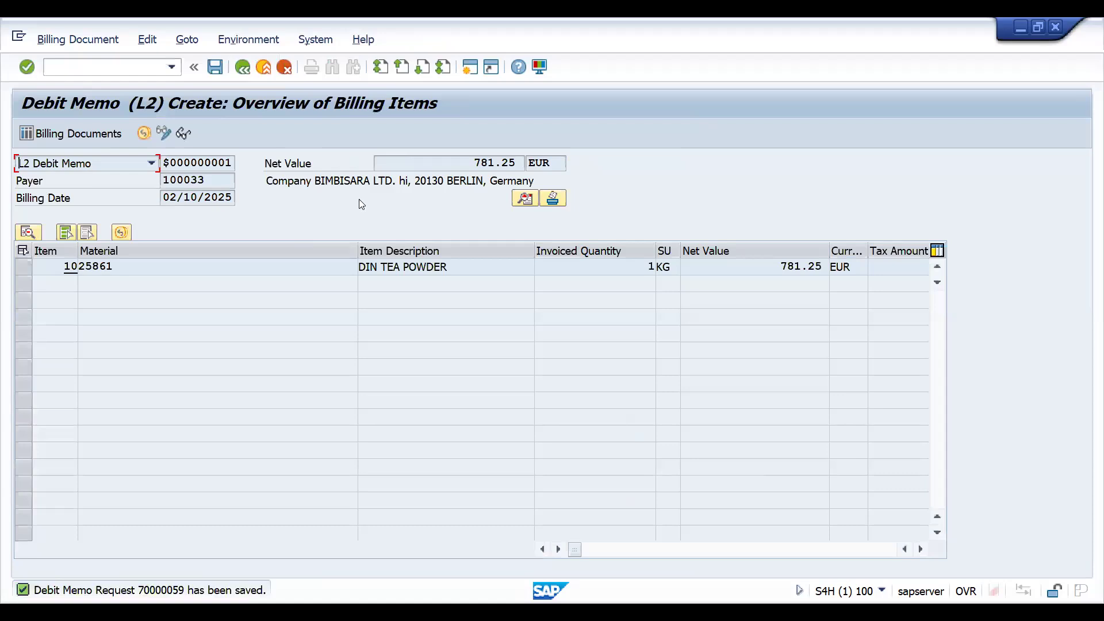
# Set the billing date to 02/12/2025 in the debit memo's header data and save the billing document.
pyautogui.click(524, 199)
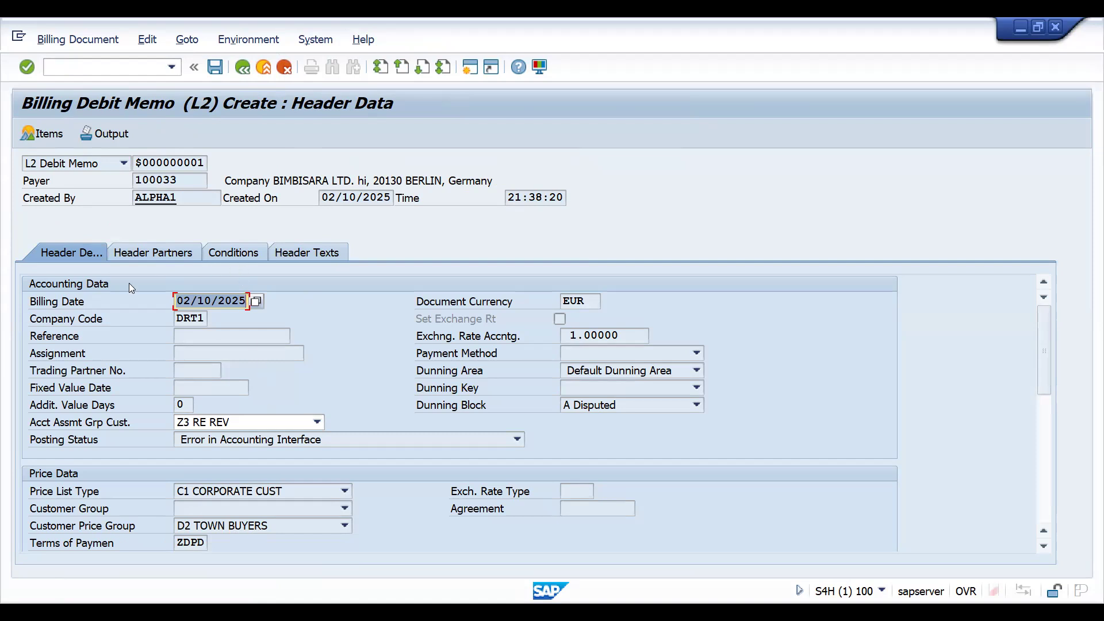
pyautogui.click(256, 303)
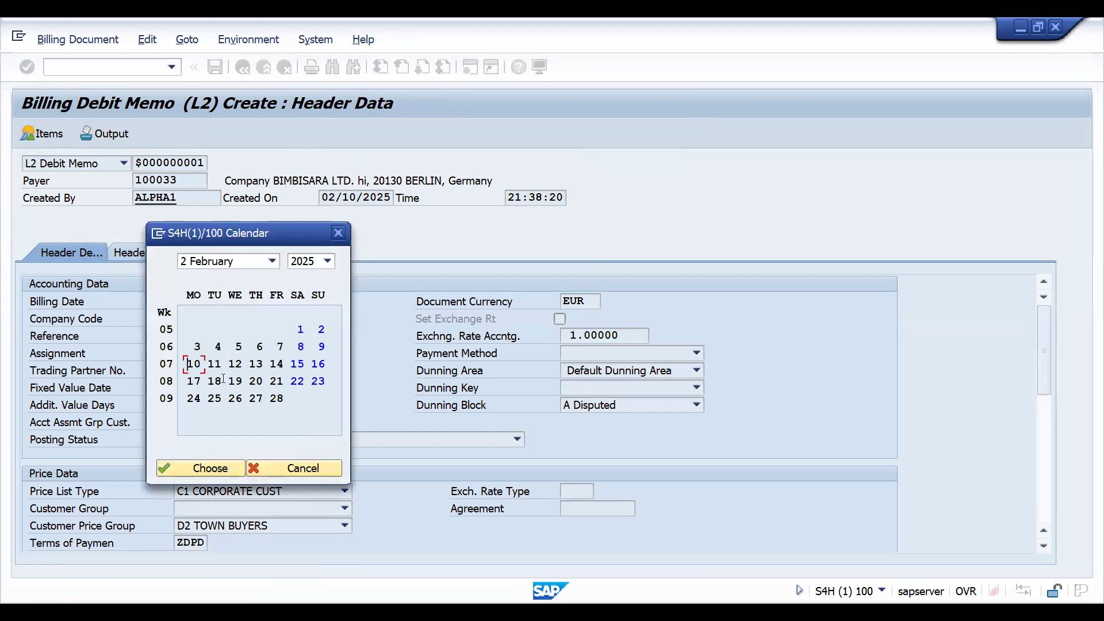
pyautogui.click(260, 347)
pyautogui.doubleClick(263, 348)
pyautogui.press('F4')
pyautogui.doubleClick(236, 368)
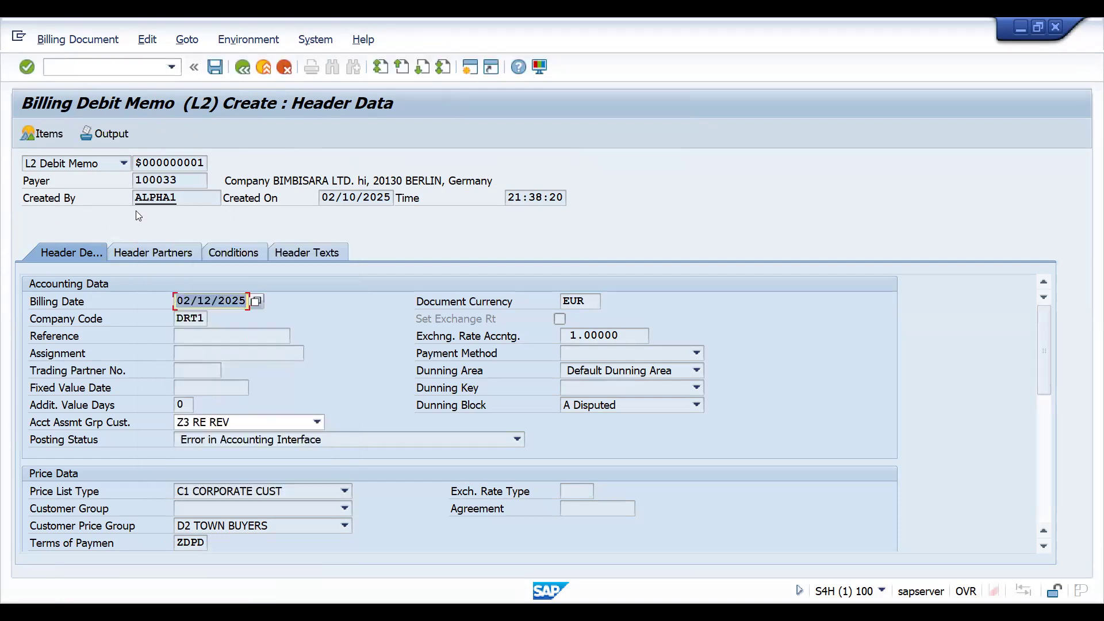
pyautogui.click(216, 68)
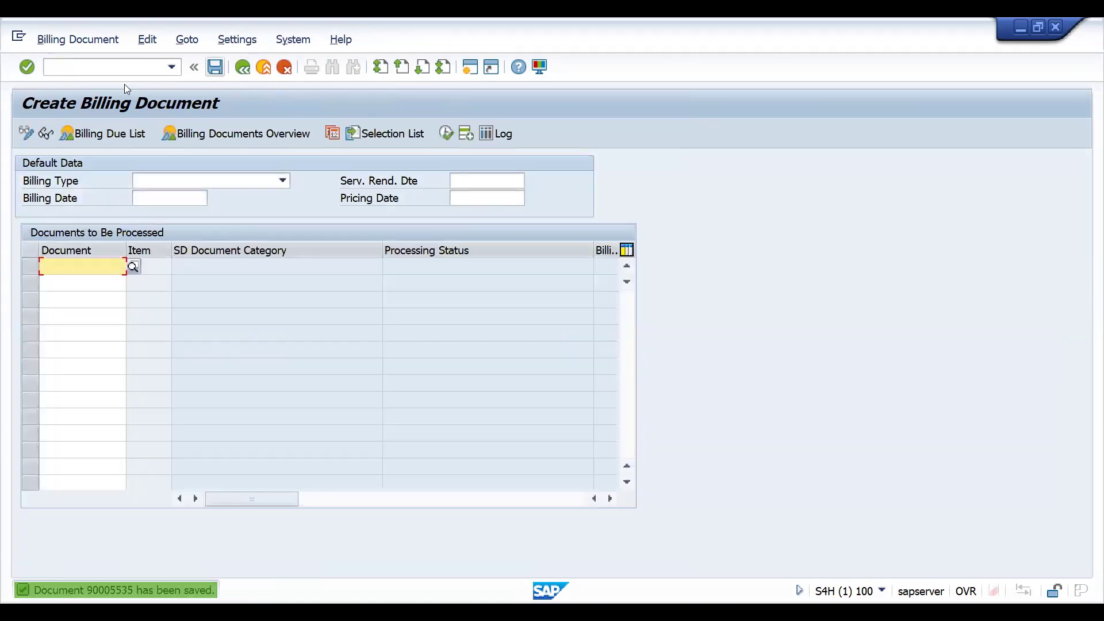
# Open the saved billing document for changing and display its accounting document.
pyautogui.click(74, 41)
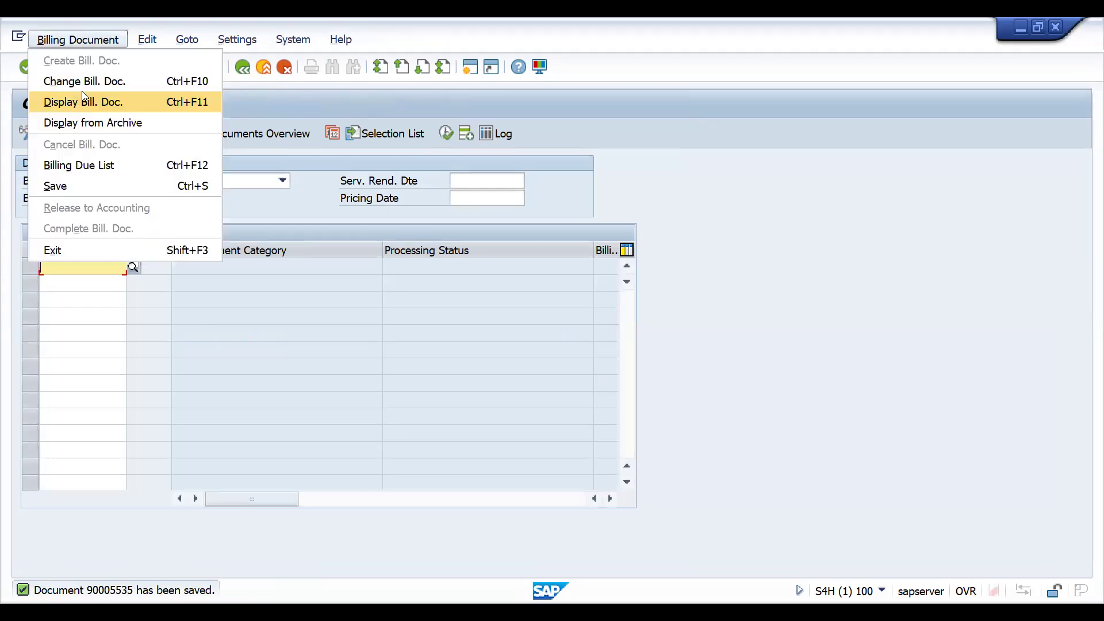
pyautogui.click(86, 81)
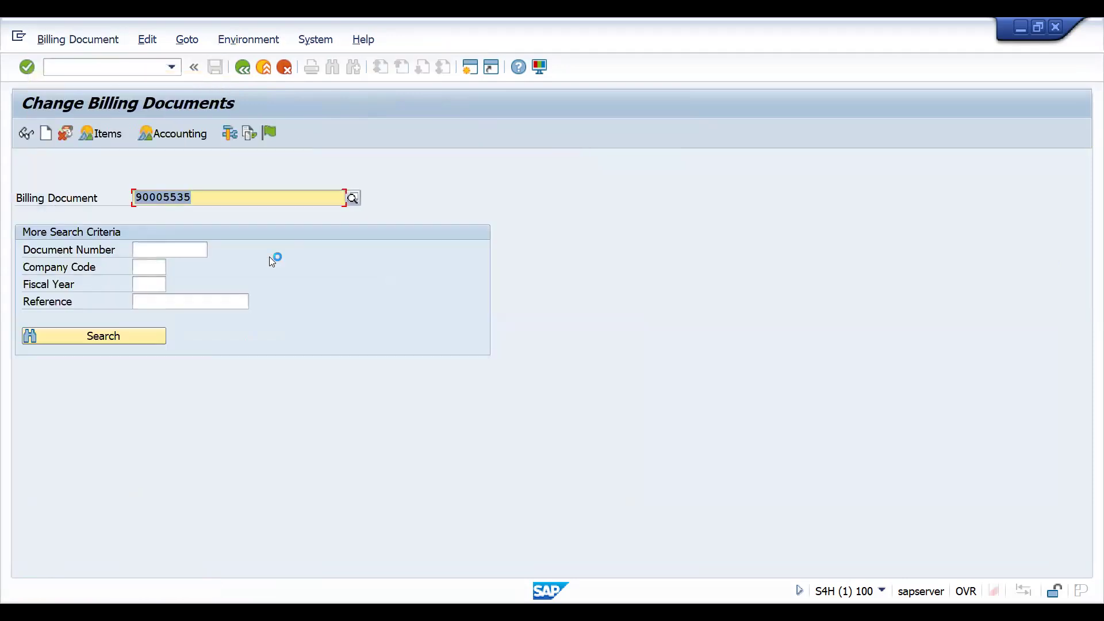
pyautogui.press('Return')
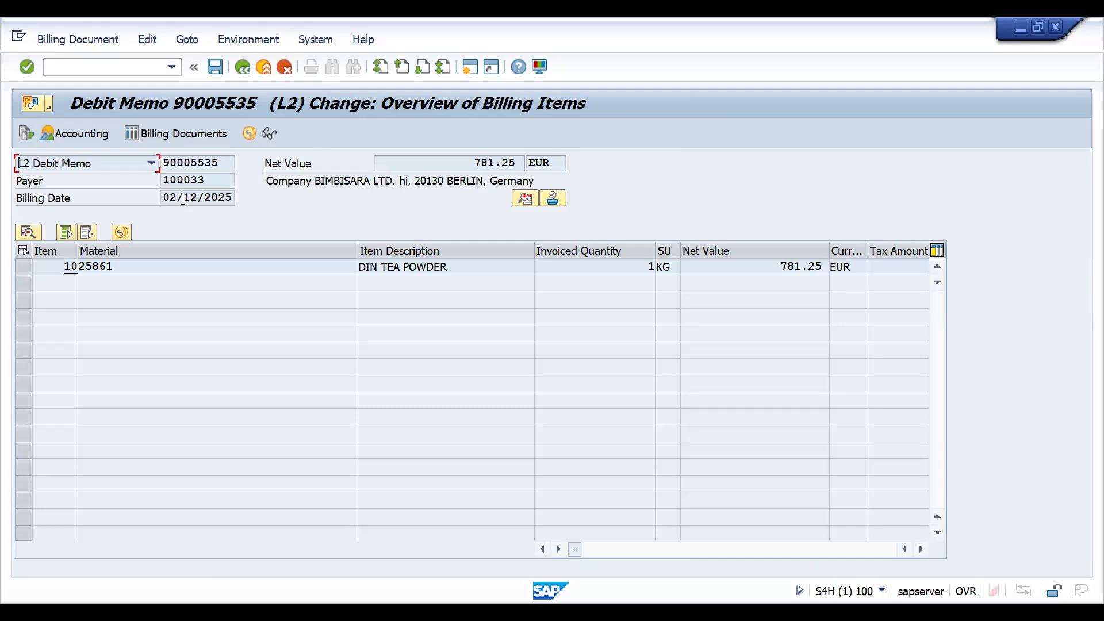
pyautogui.click(75, 134)
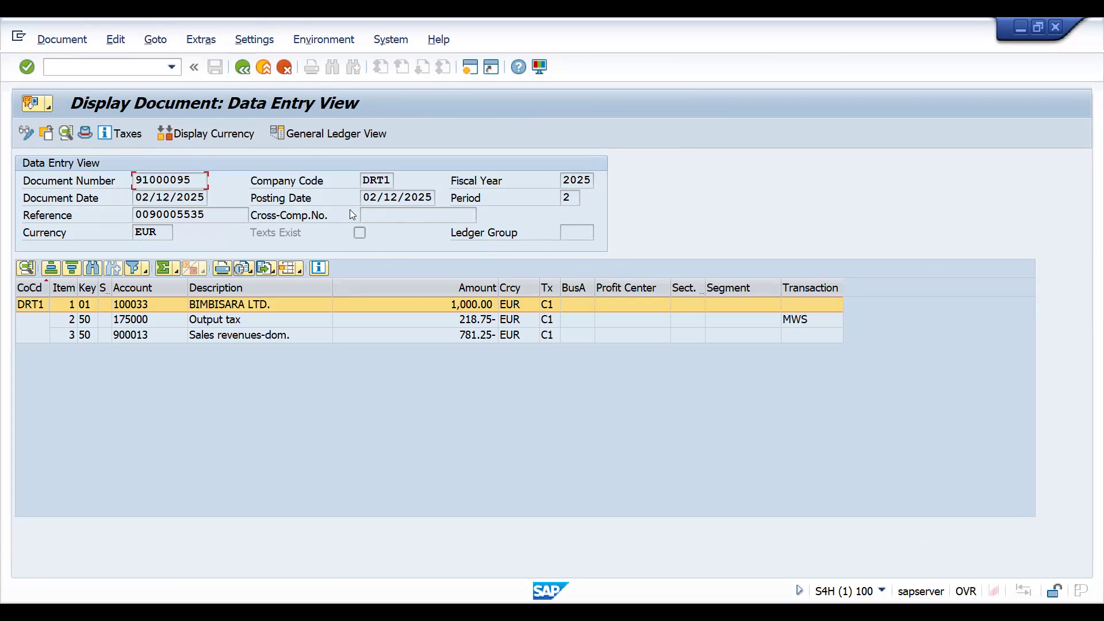
# Leave the accounting document and open customer invoice entry for BIMBISARA LTD. in company code DRT1.
pyautogui.click(97, 67)
pyautogui.write('/NFB')
pyautogui.write('03')
pyautogui.press('Return')
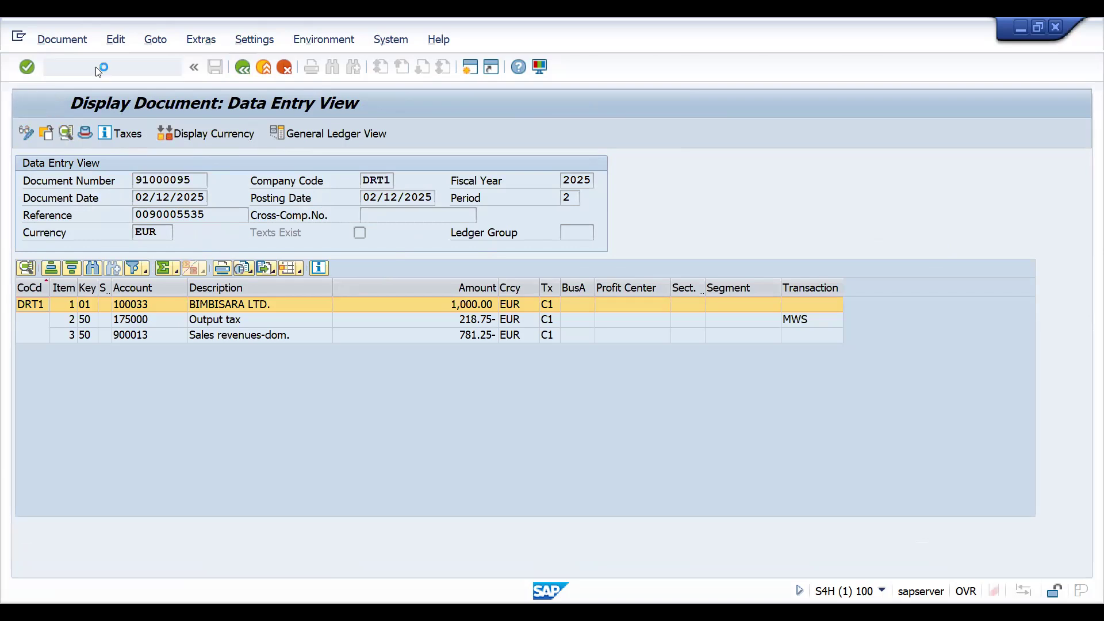
pyautogui.press('Down')
pyautogui.press('Return')
pyautogui.press('Return')
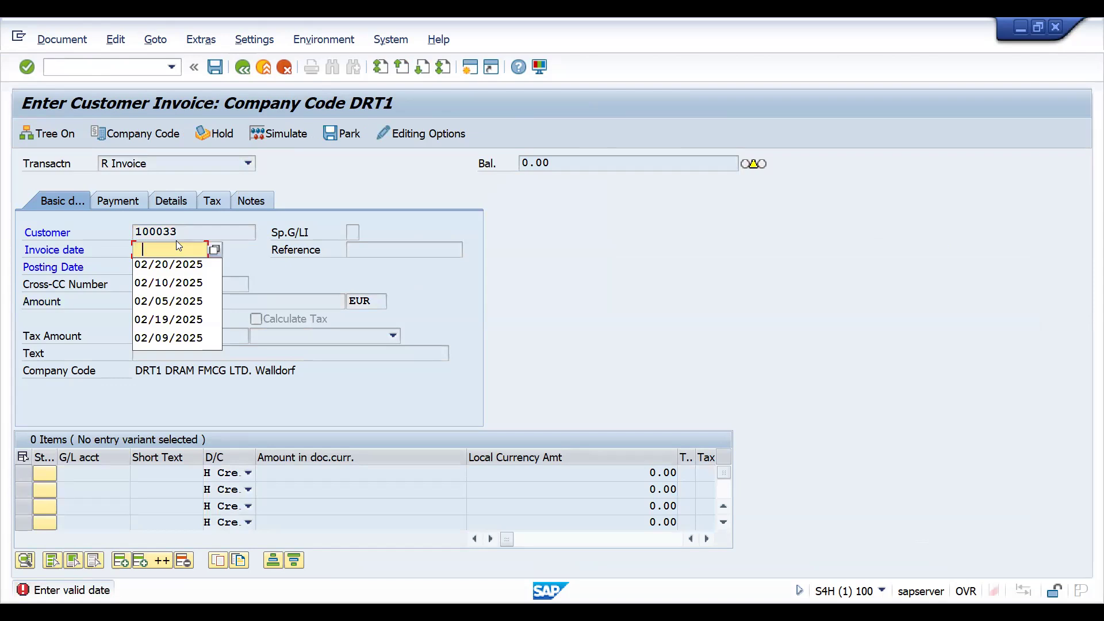
# Set the customer invoice's invoice date to 02/10/2025 and load the customer's payment terms.
pyautogui.click(212, 248)
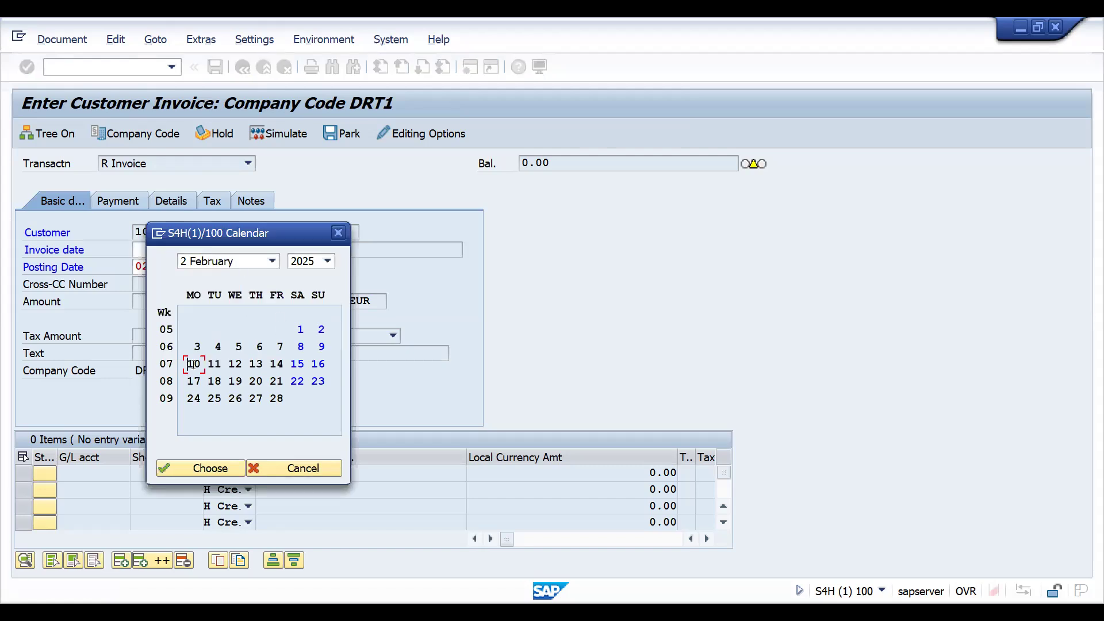
pyautogui.doubleClick(193, 364)
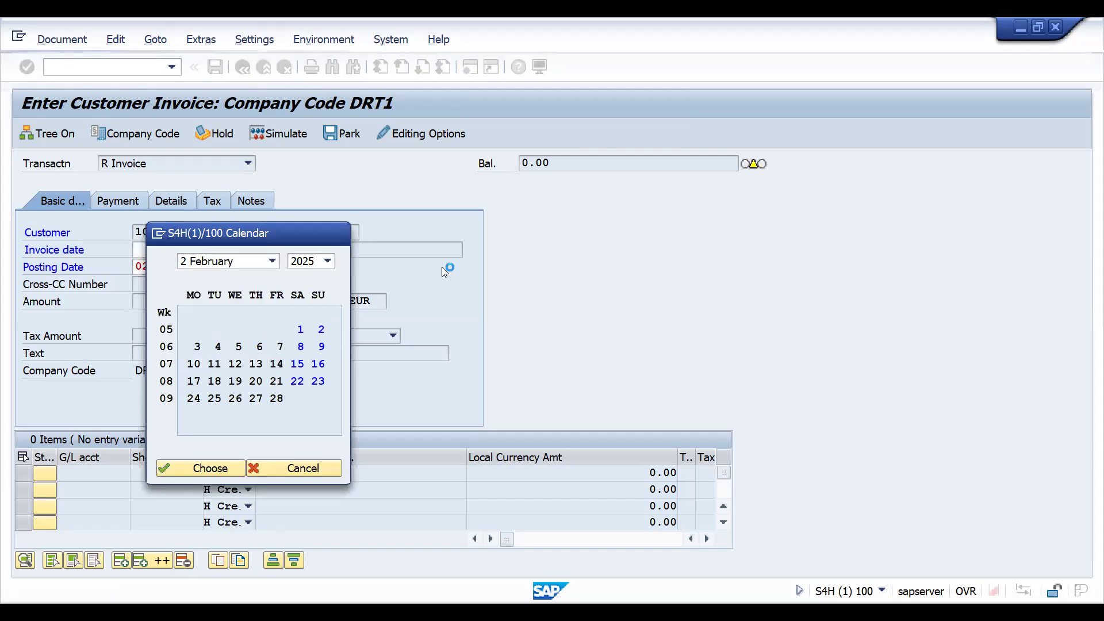
pyautogui.press('Return')
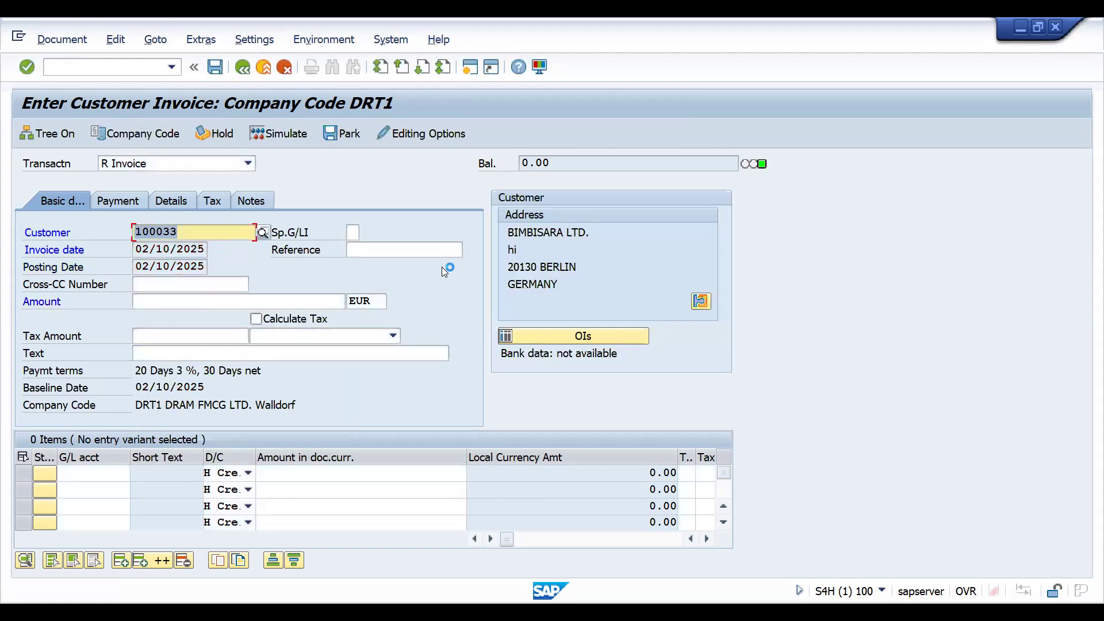
# Display the customer invoice's payment data and examine its payment terms and cash discount percentage.
pyautogui.click(115, 201)
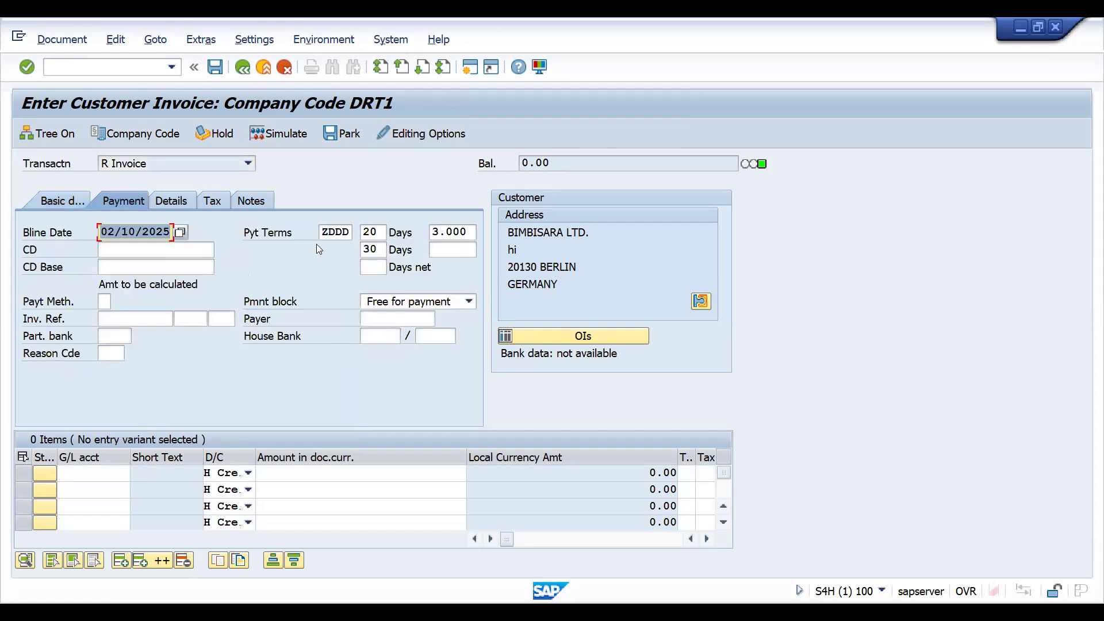
pyautogui.click(324, 234)
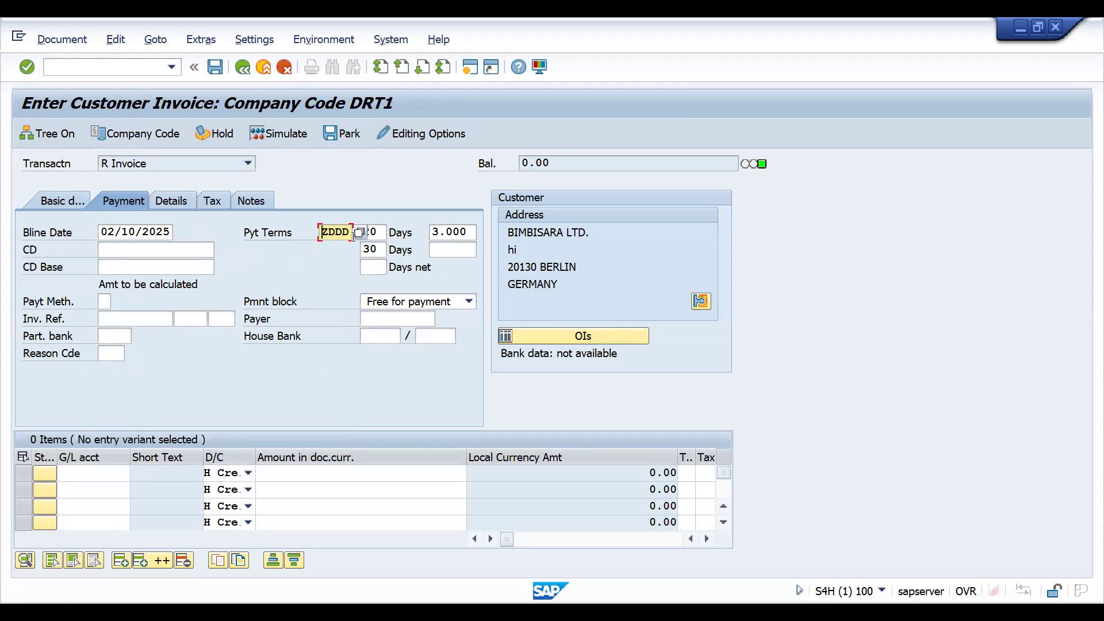
pyautogui.click(442, 234)
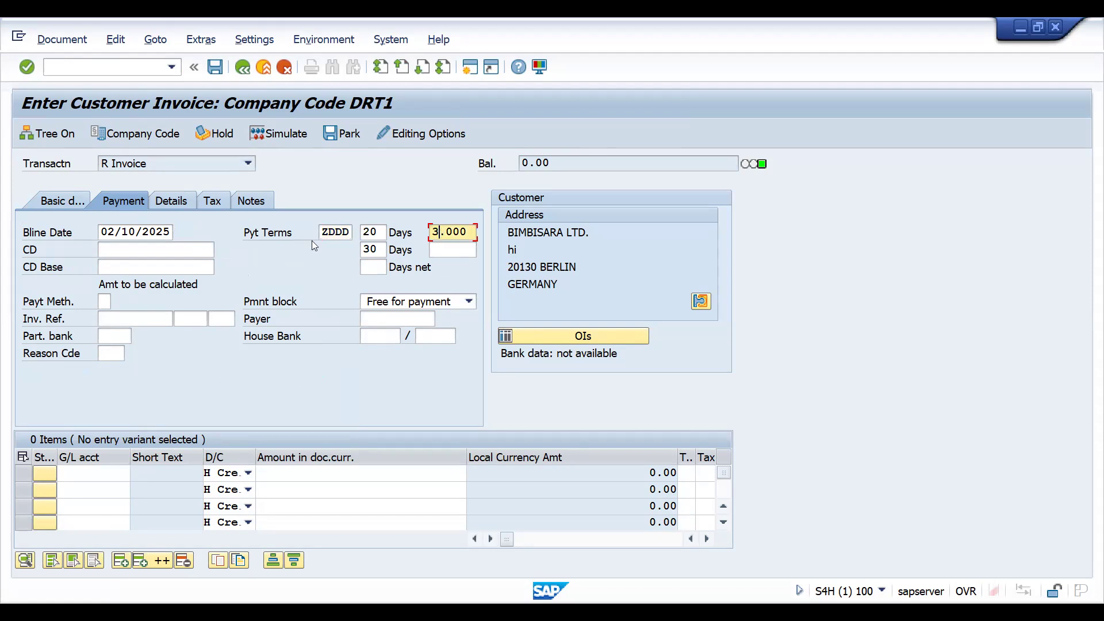
pyautogui.click(318, 239)
pyautogui.click(332, 235)
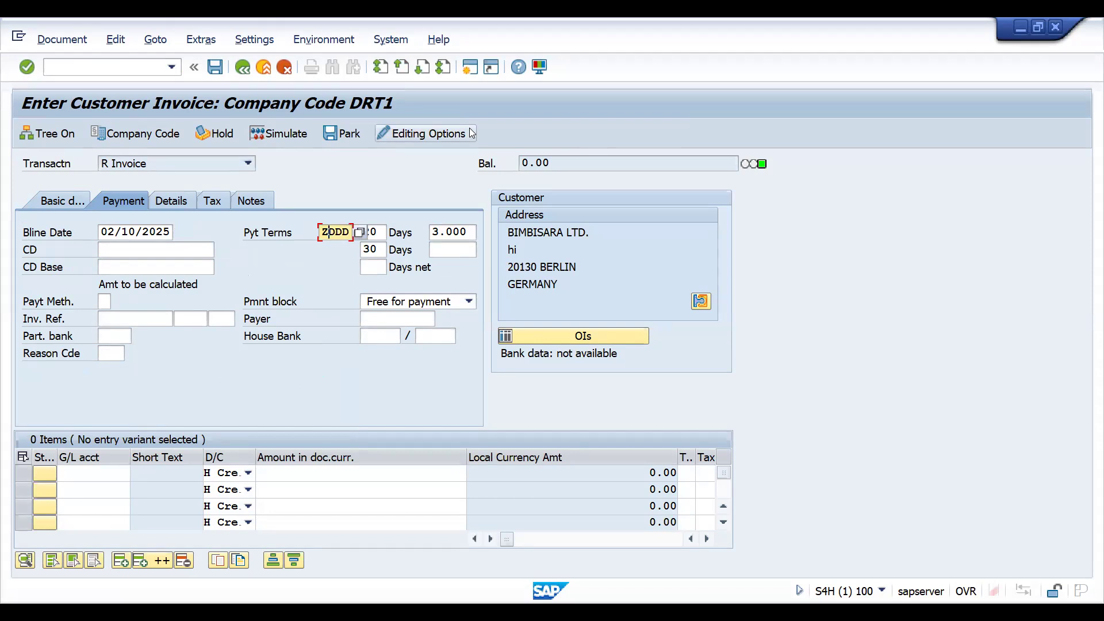
# Switch to the Excel payment terms workbook and enter TODAY in cell M11, beside the document date case.
pyautogui.hotkey('alt', 'Tab')
pyautogui.write('D')
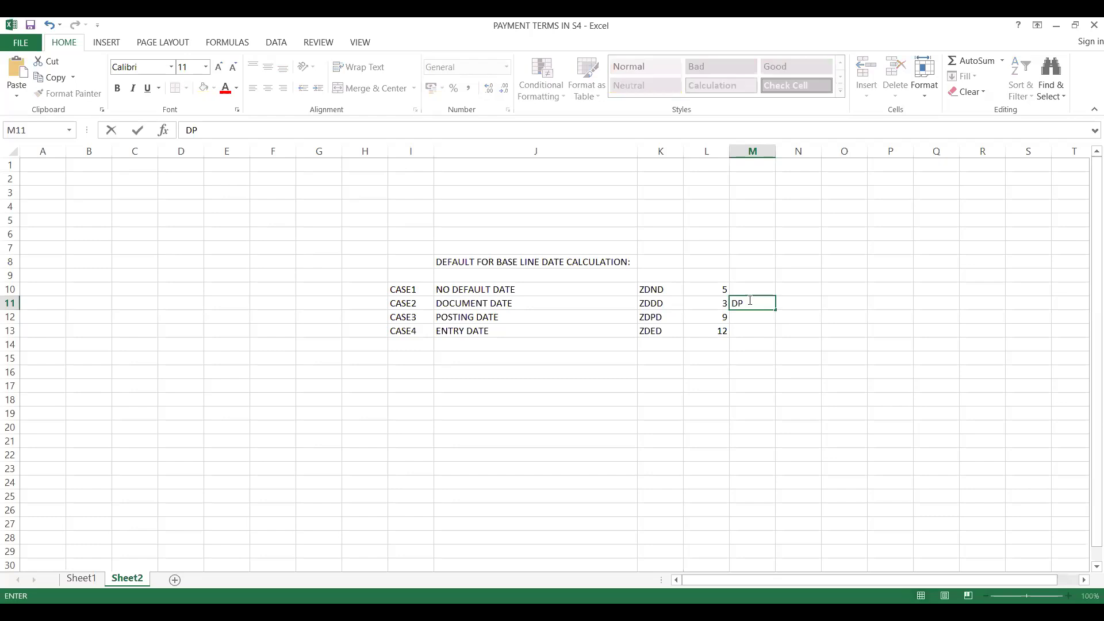
pyautogui.press('BackSpace')
pyautogui.write('TP')
pyautogui.press('BackSpace')
pyautogui.write('ODAY')
pyautogui.press('Return')
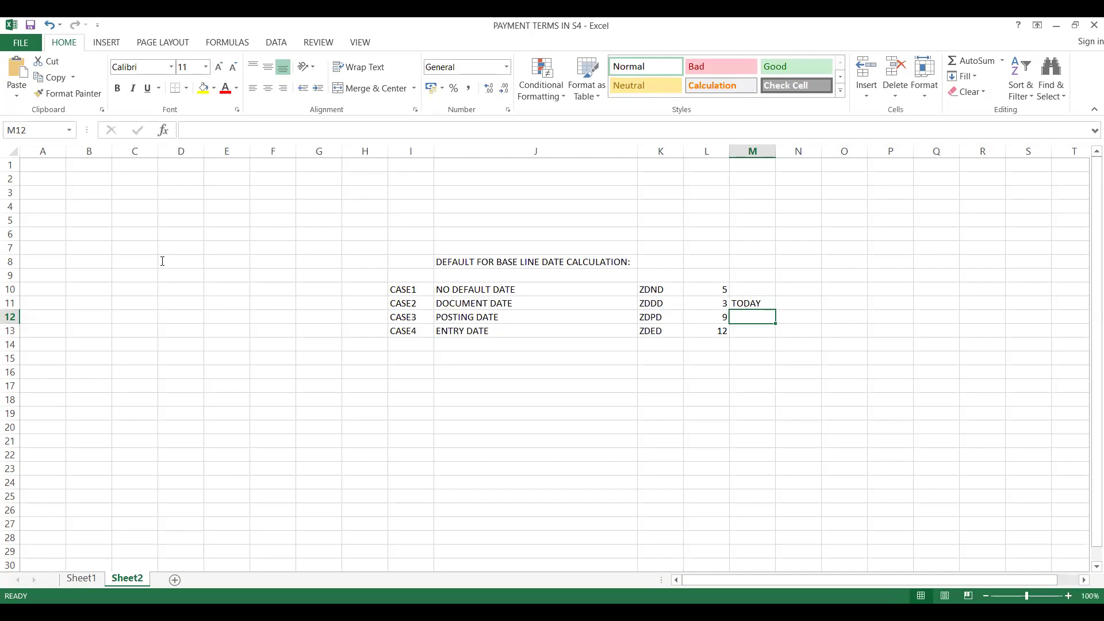
# Switch back to SAP, change the invoice's payment terms to ZDPD from the value list, and accept the change.
pyautogui.hotkey('alt', 'Tab')
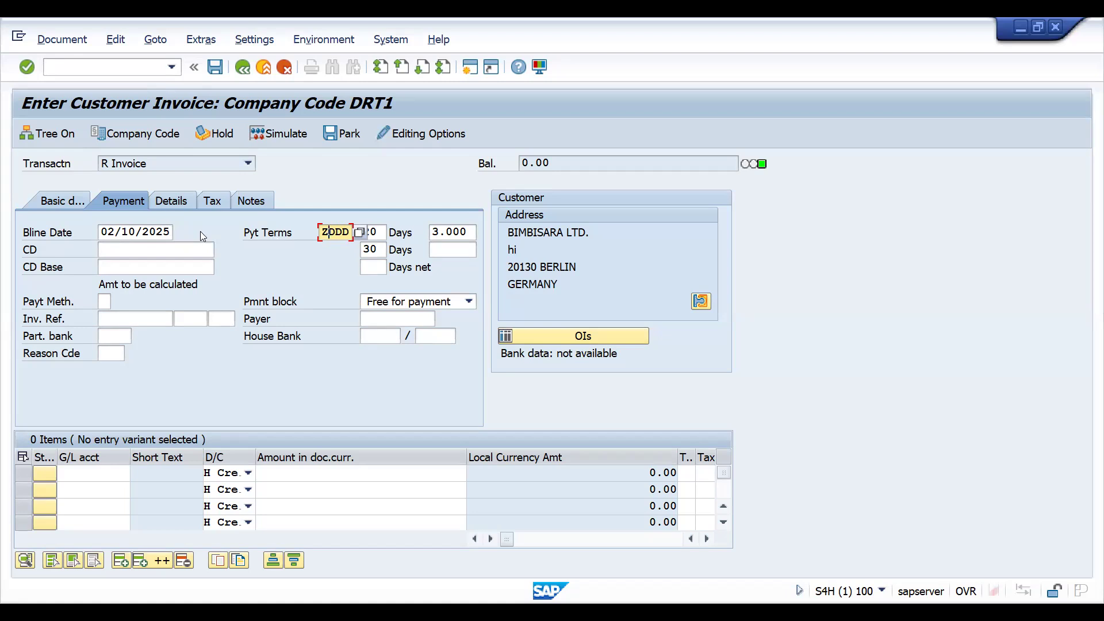
pyautogui.click(355, 234)
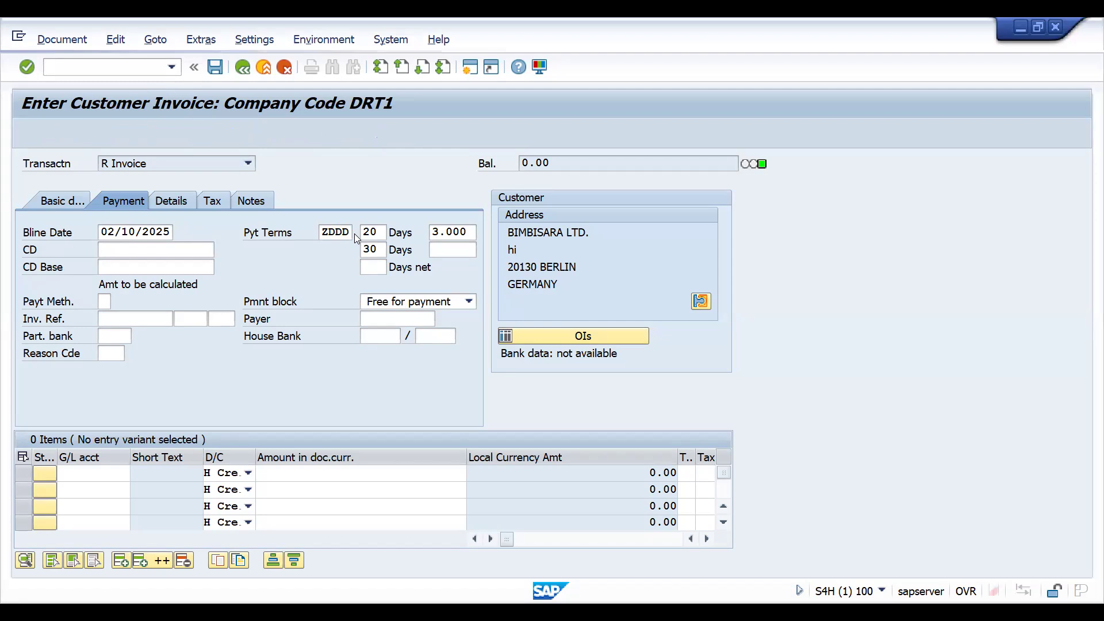
pyautogui.click(355, 234)
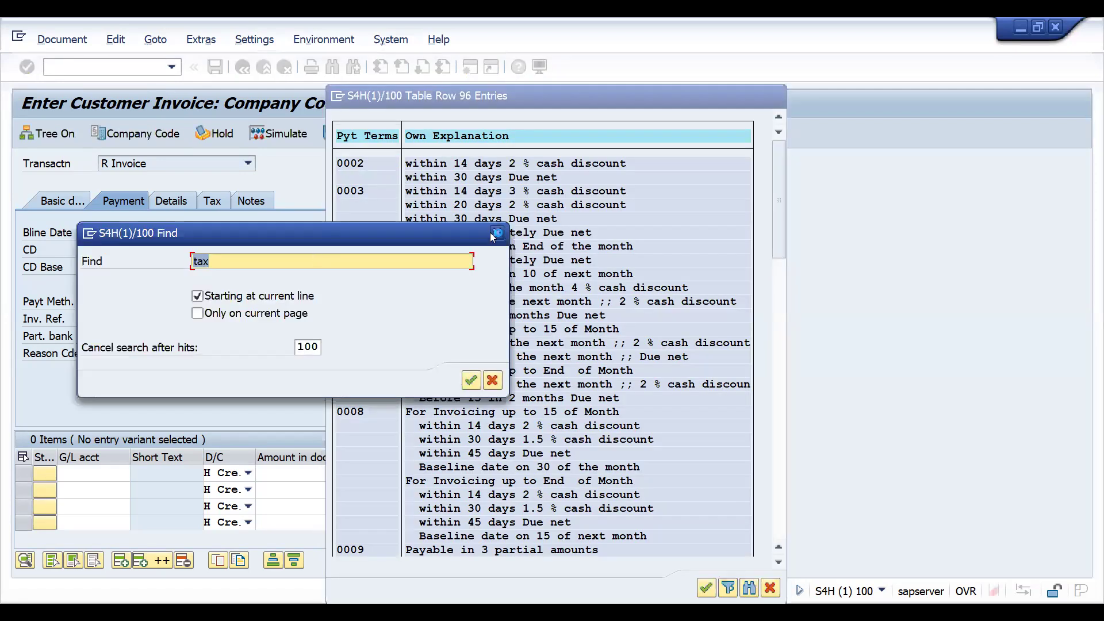
pyautogui.click(496, 234)
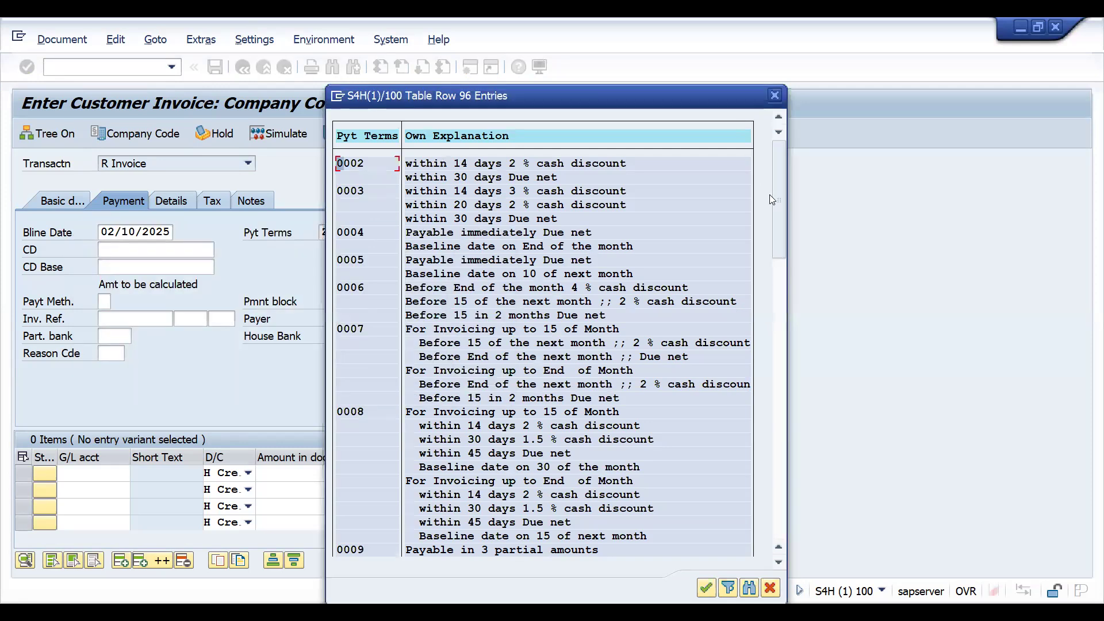
pyautogui.moveTo(775, 223); pyautogui.dragTo(771, 545)
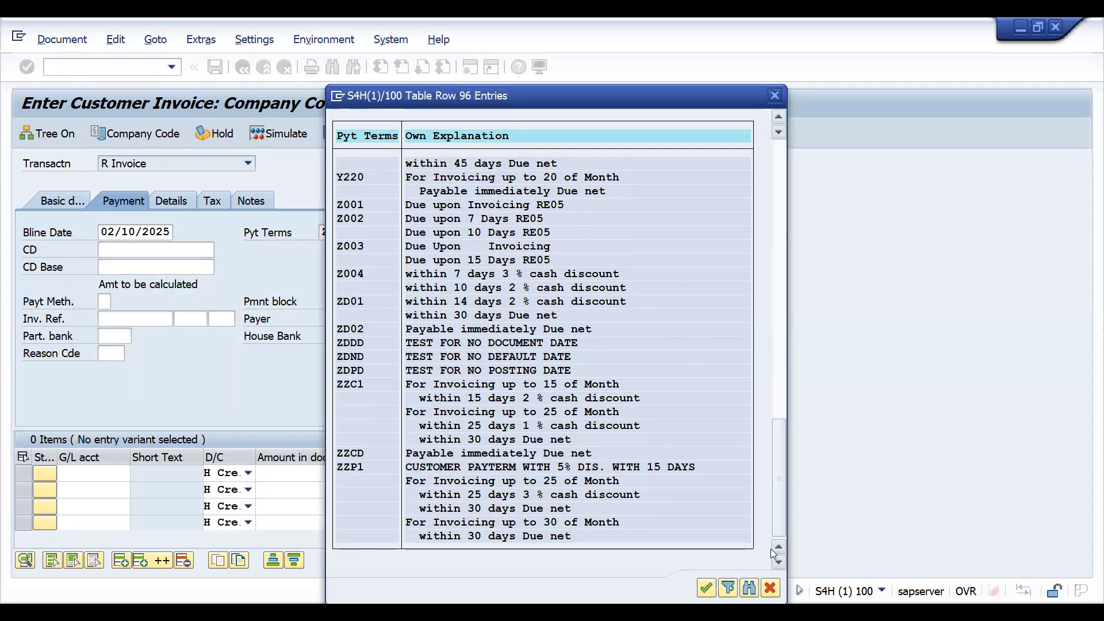
pyautogui.doubleClick(346, 372)
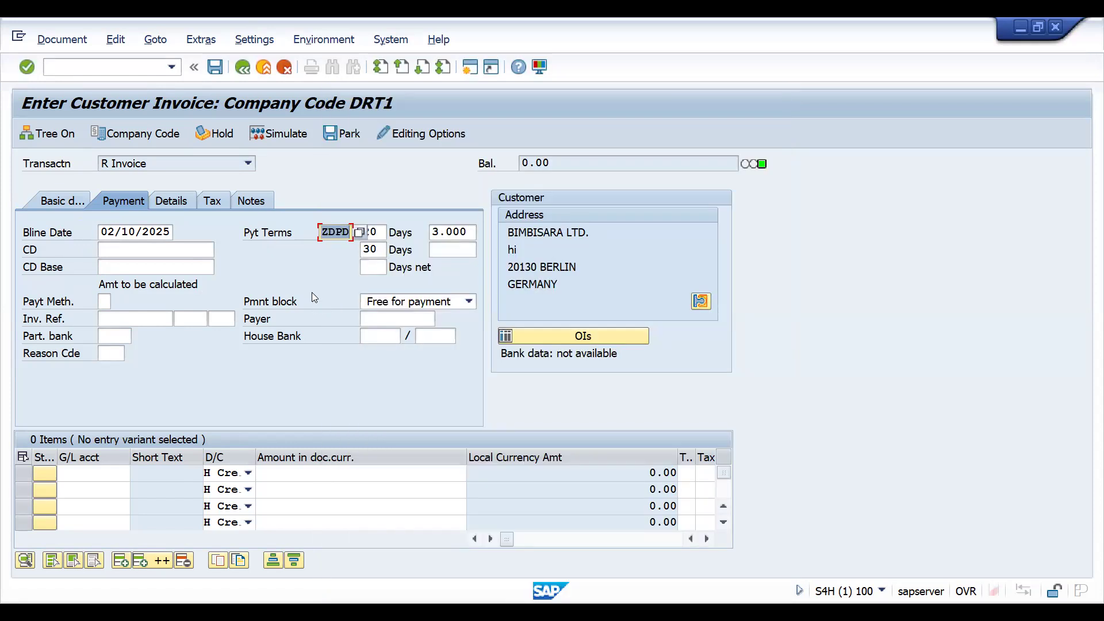
pyautogui.press('Return')
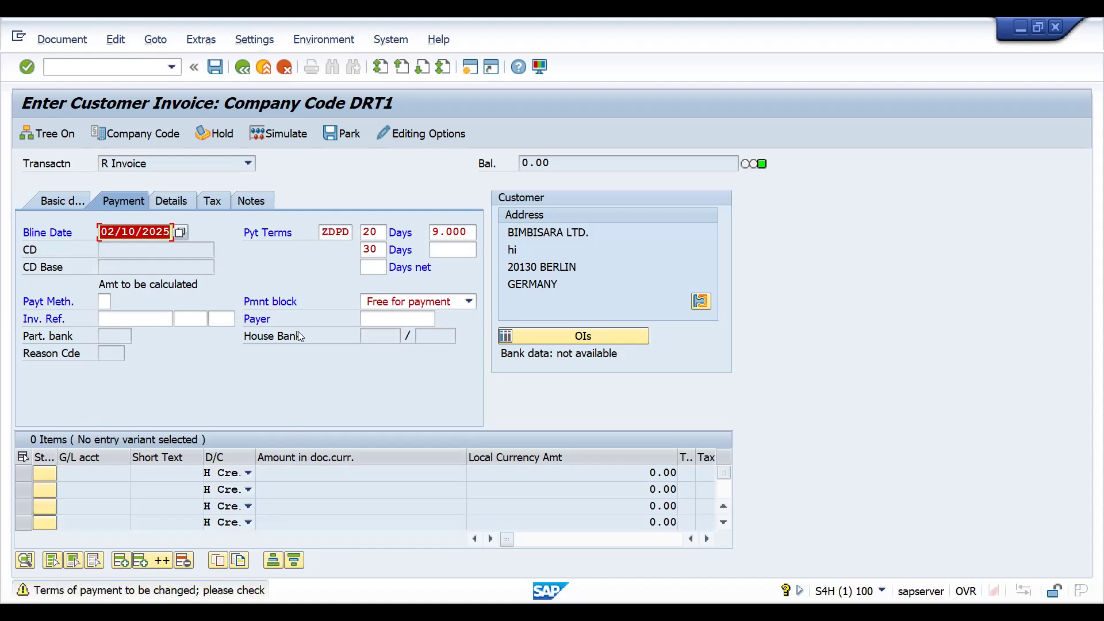
pyautogui.press('Return')
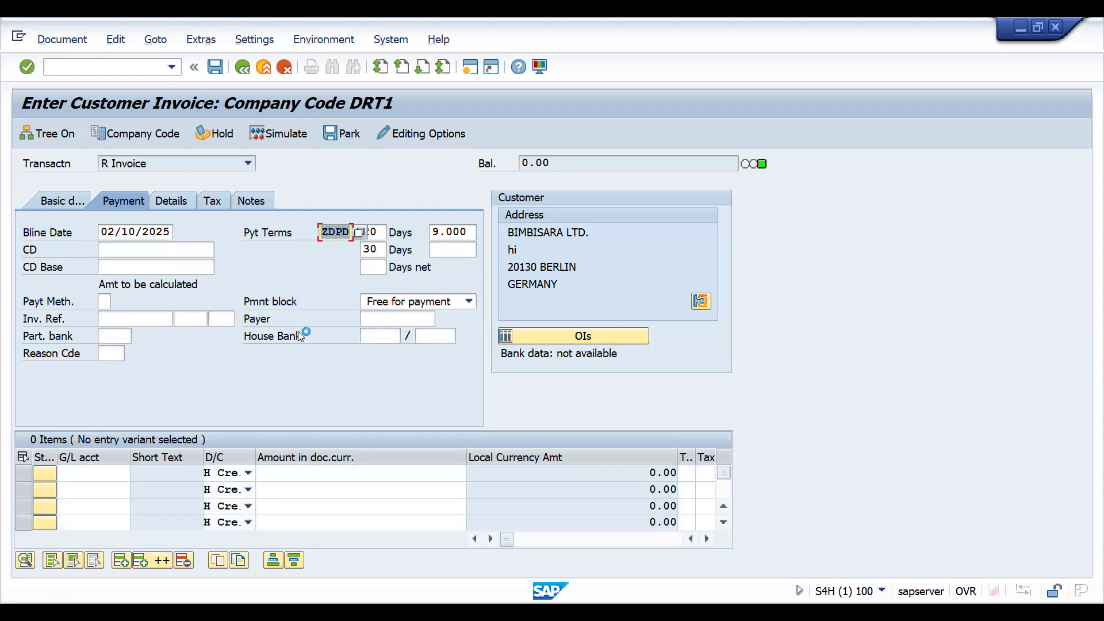
# Enter a credit line item for G/L account 233020 with the amount 781.25 in the customer invoice.
pyautogui.click(63, 201)
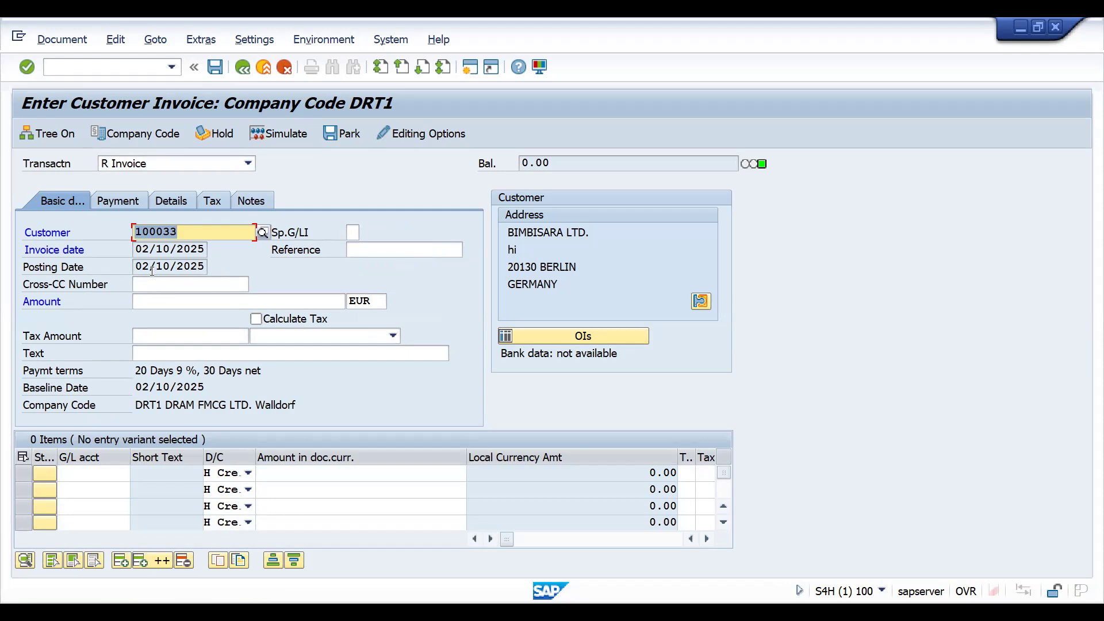
pyautogui.click(69, 476)
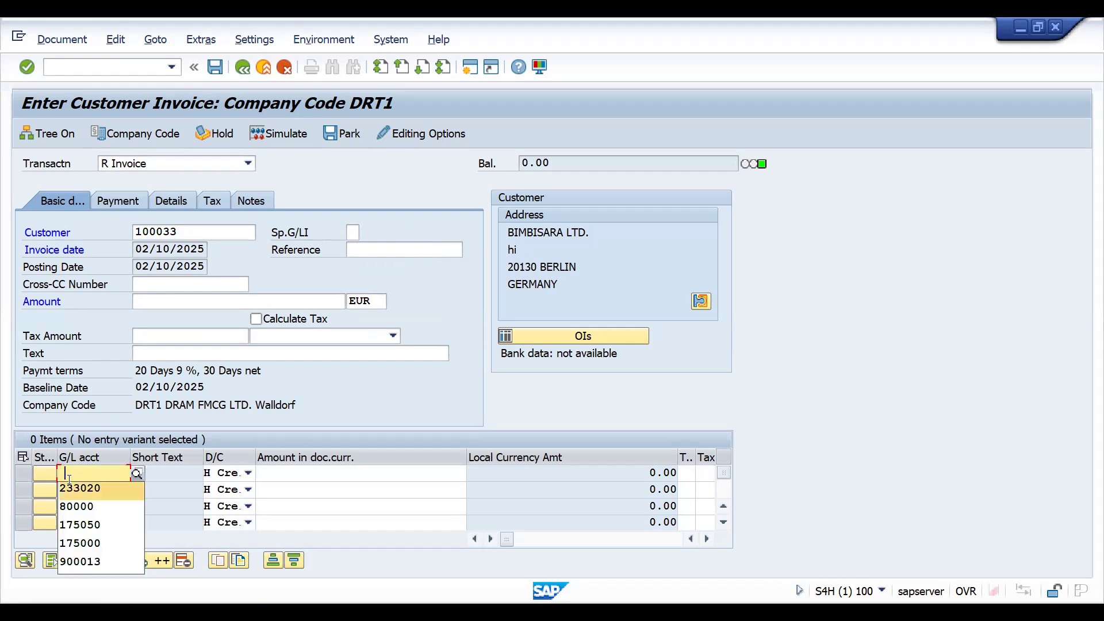
pyautogui.press('Down')
pyautogui.press('Tab')
pyautogui.press('Tab')
pyautogui.press('space')
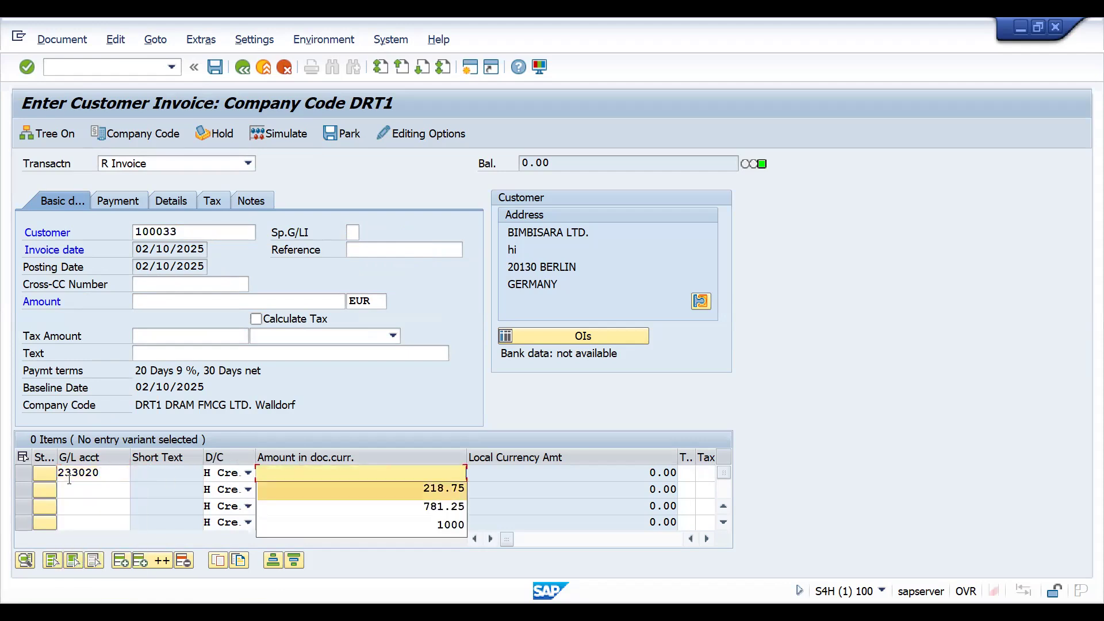
pyautogui.press('Down')
pyautogui.press('Return')
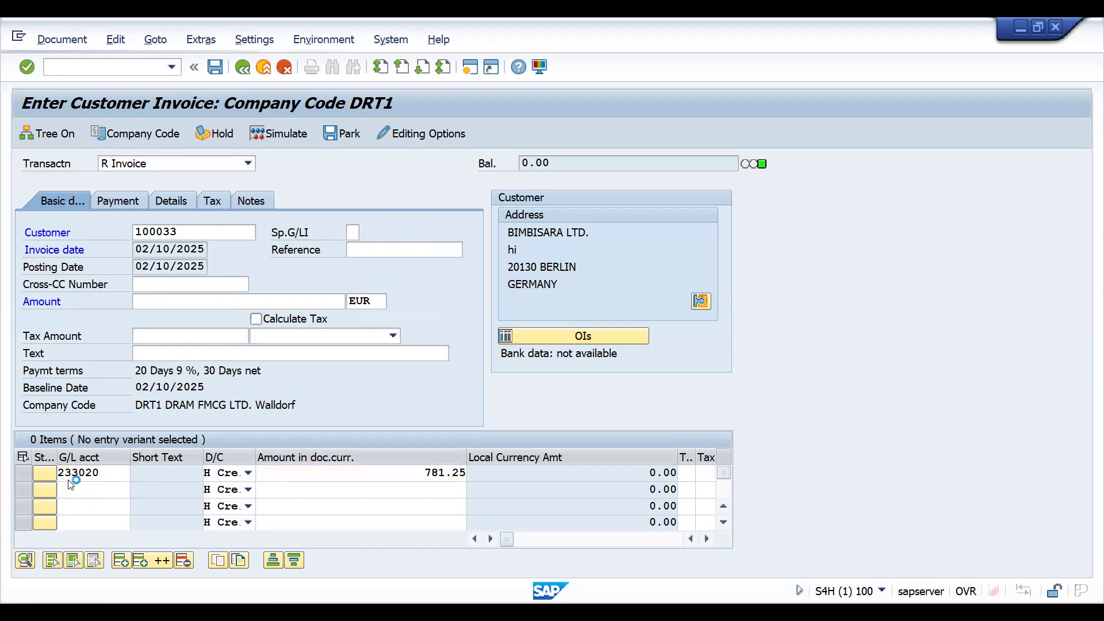
pyautogui.press('Return')
# Add a second credit line item for G/L account 80000 with the amount 218.75.
pyautogui.click(98, 495)
pyautogui.press('Down')
pyautogui.press('Down')
pyautogui.press('Return')
pyautogui.press('Tab')
pyautogui.press('Tab')
pyautogui.press('Down')
pyautogui.press('Down')
pyautogui.press('Return')
# Set the customer invoice's total amount to 1000 EUR.
pyautogui.press('Return')
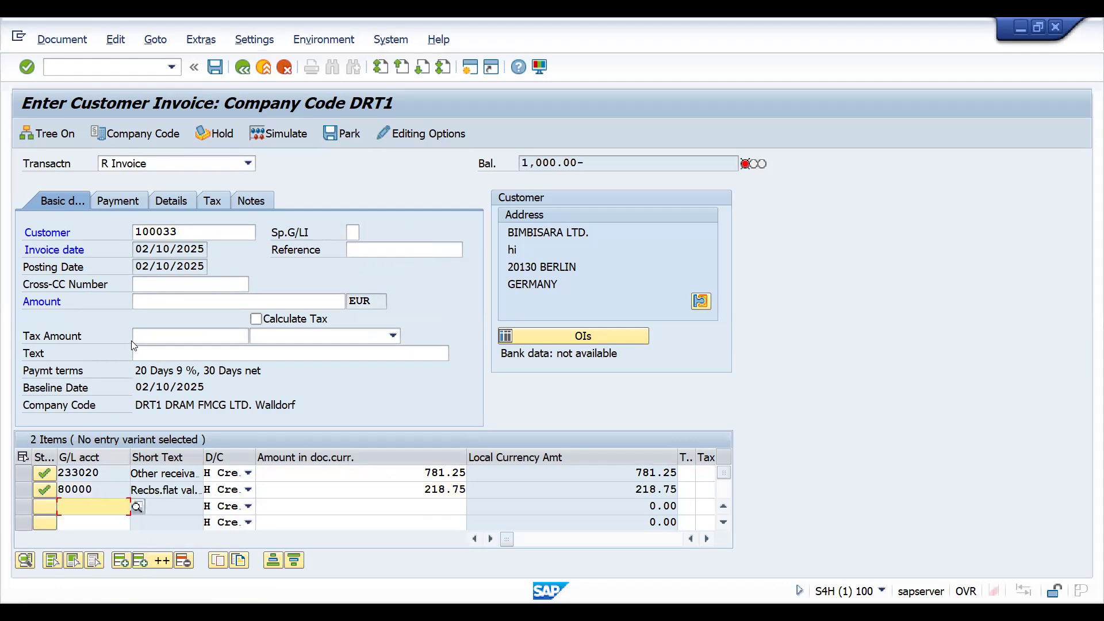
pyautogui.click(148, 301)
pyautogui.write('1000')
pyautogui.press('Return')
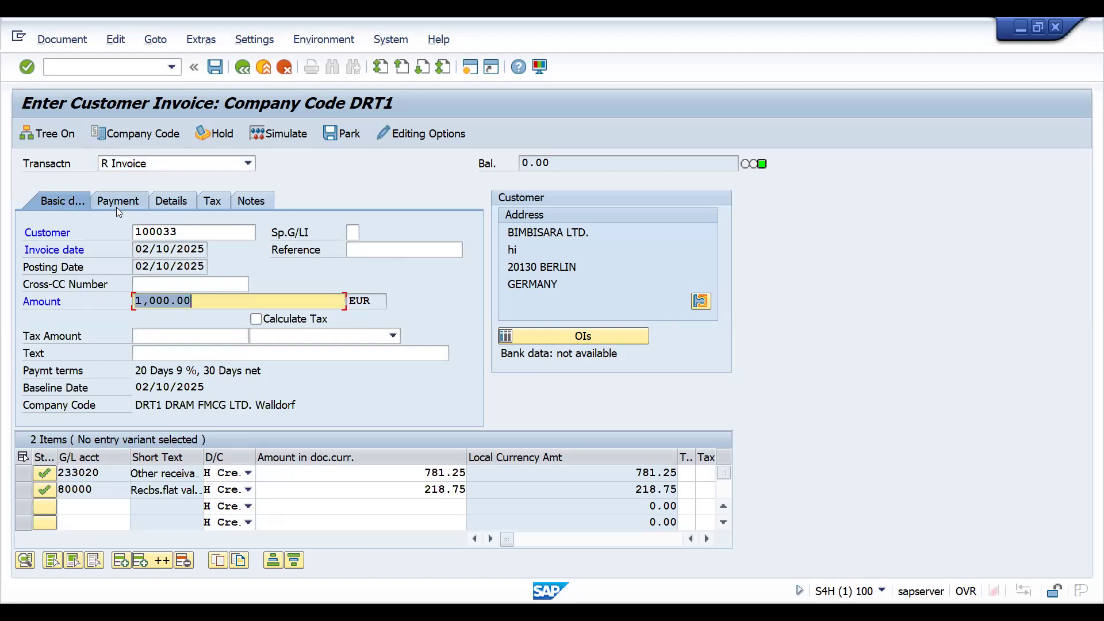
pyautogui.click(172, 261)
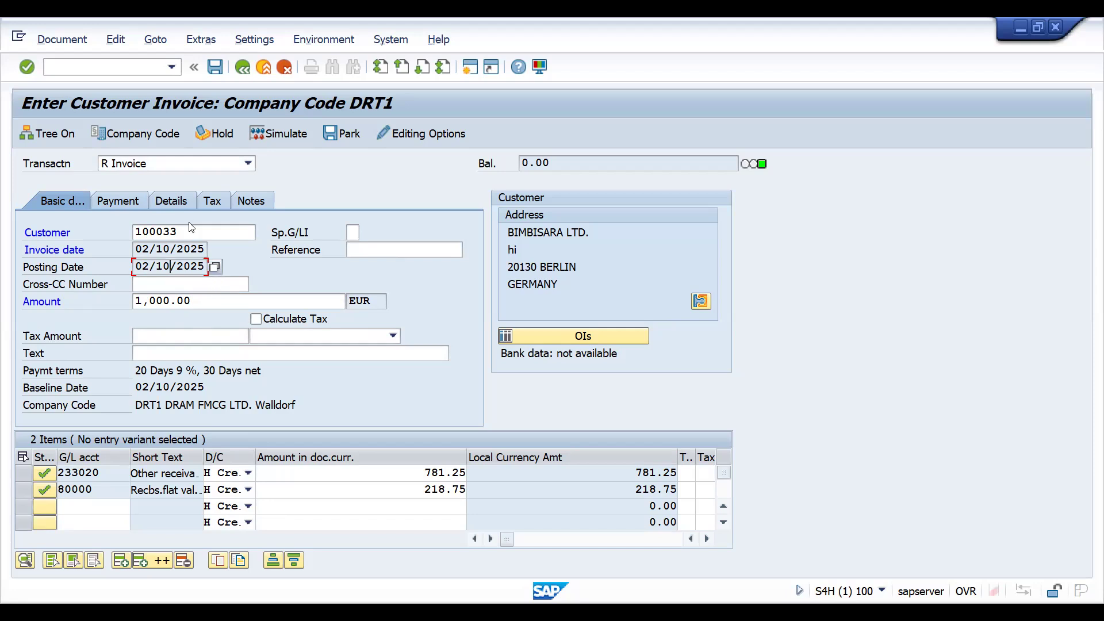
# Restart customer invoice entry with transaction FB70 and set the posting date to 02/12/2025.
pyautogui.click(92, 70)
pyautogui.write('/NFB70')
pyautogui.press('Return')
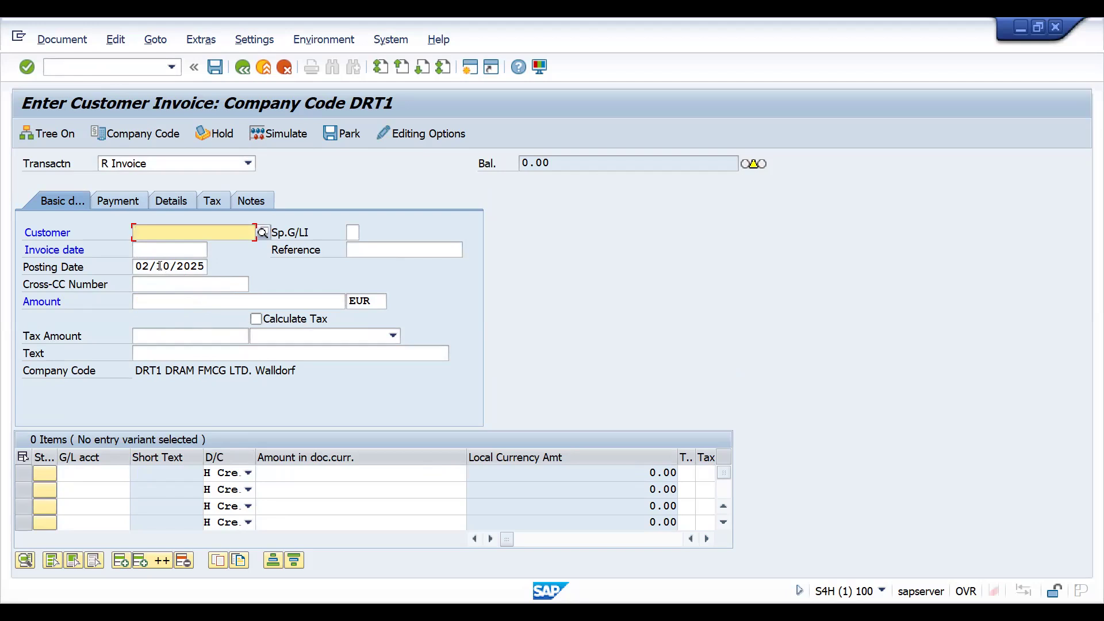
pyautogui.click(156, 266)
pyautogui.click(216, 267)
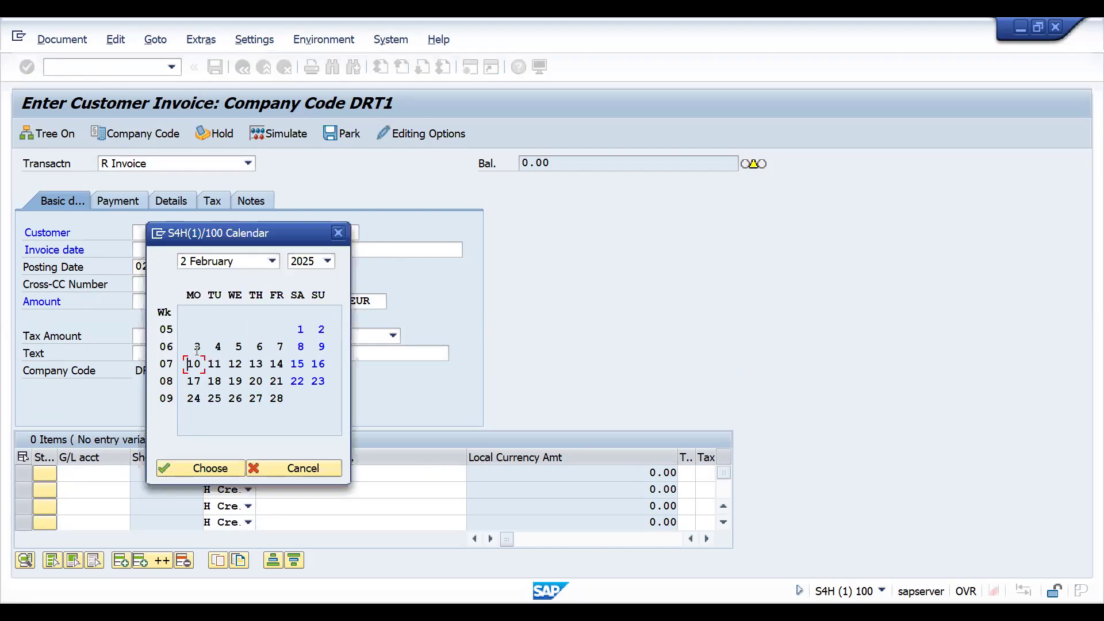
pyautogui.doubleClick(235, 365)
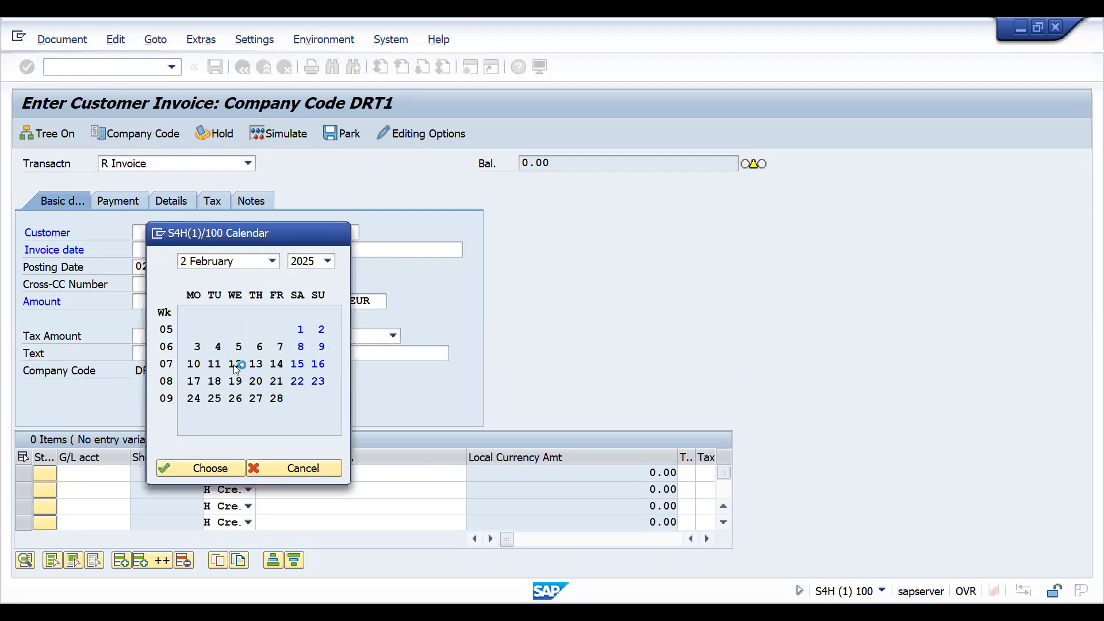
# Set the invoice date to 02/10/2025 and load customer BIMBISARA LTD. into the new invoice.
pyautogui.click(200, 250)
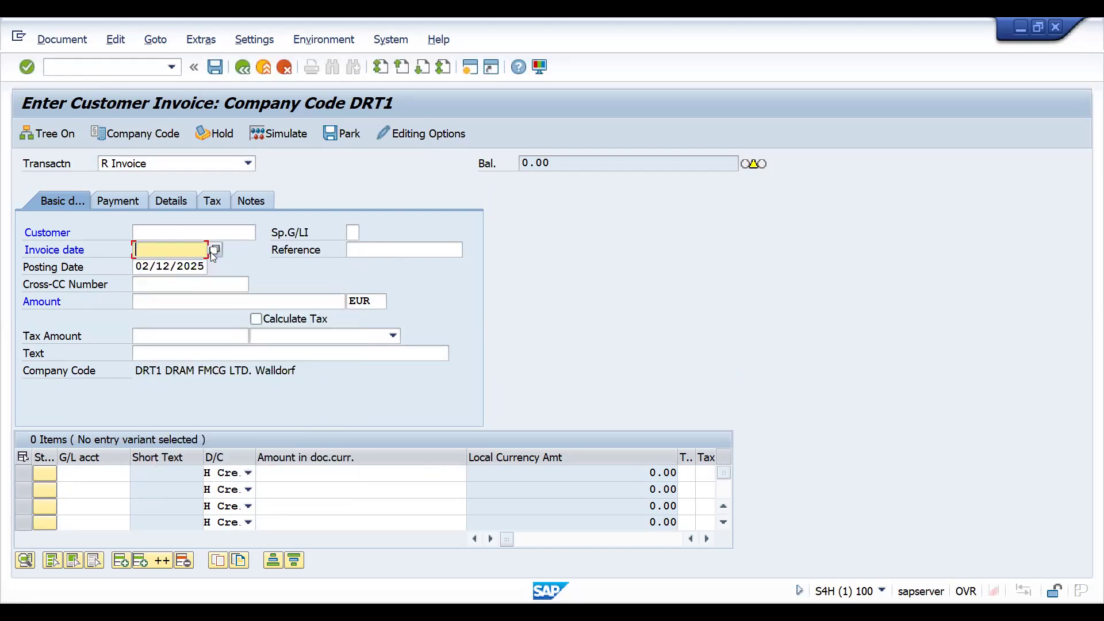
pyautogui.click(211, 251)
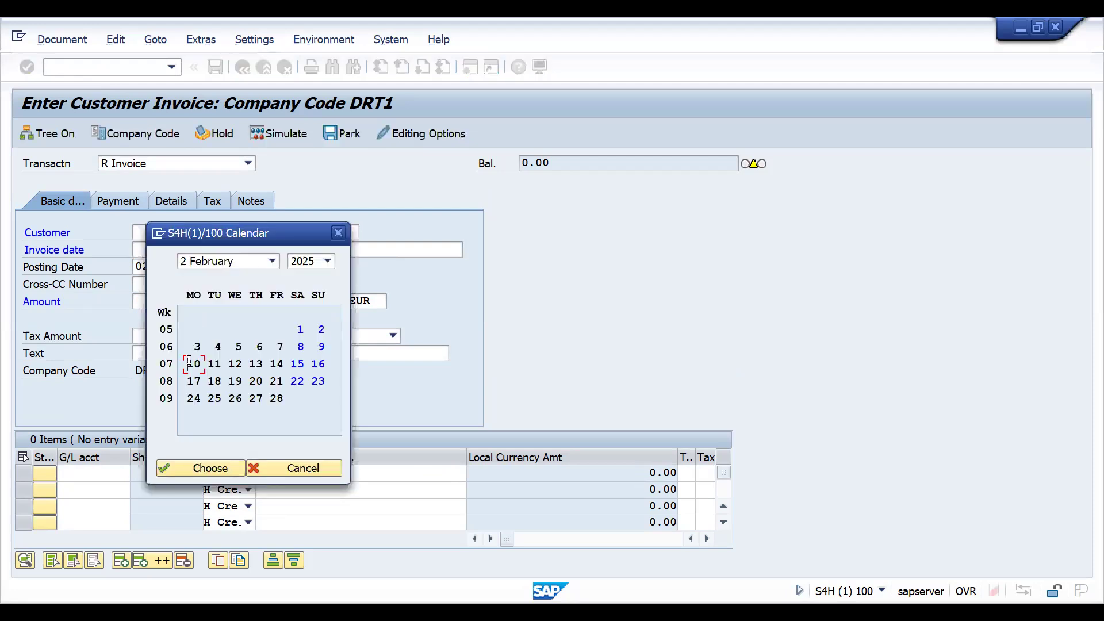
pyautogui.doubleClick(189, 367)
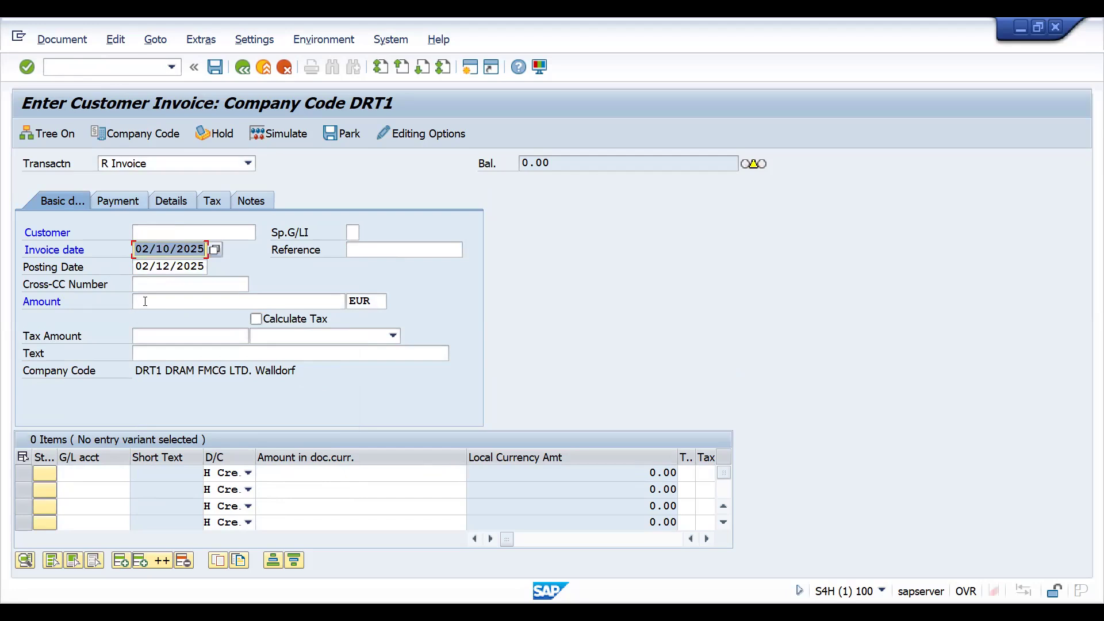
pyautogui.press('Return')
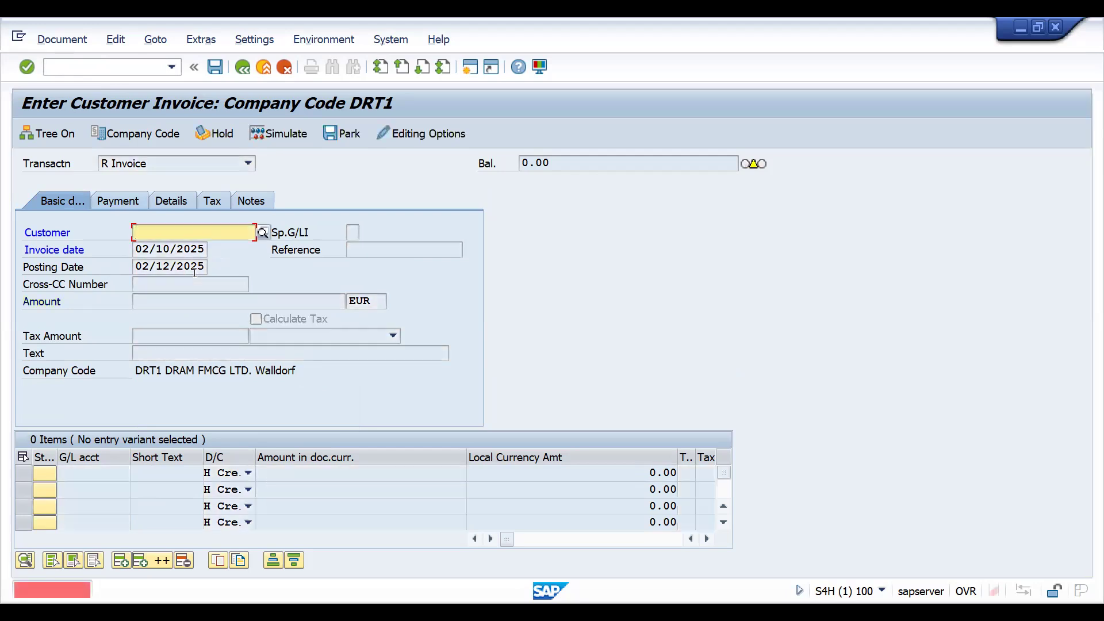
pyautogui.press('Down')
pyautogui.press('Return')
pyautogui.press('Return')
# Change the new invoice's payment terms to ZDPD in its payment data and accept the change.
pyautogui.click(133, 201)
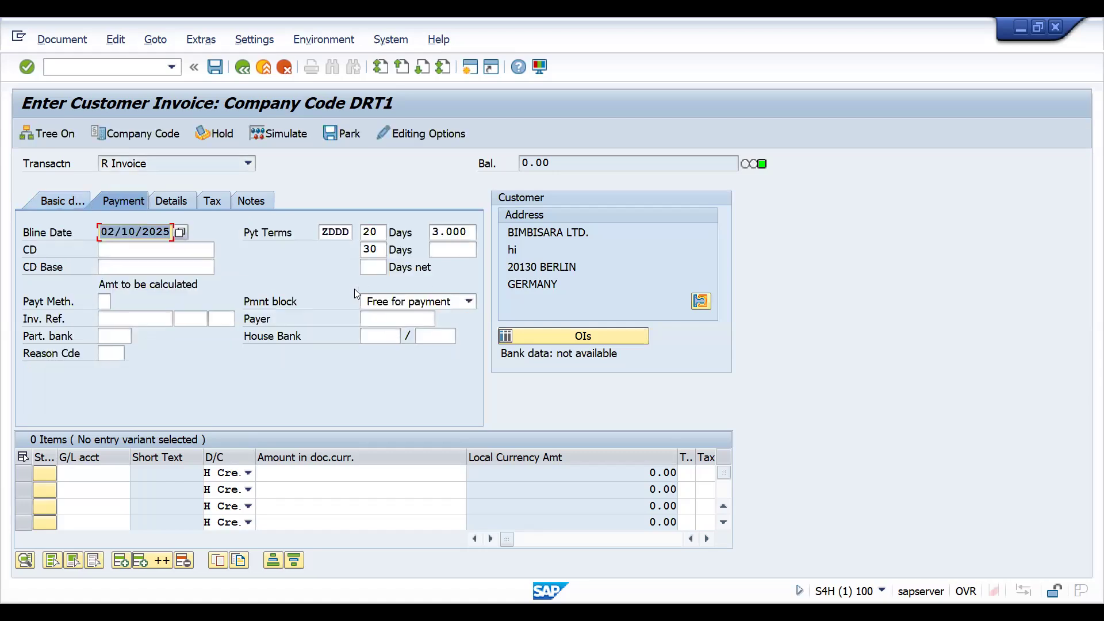
pyautogui.click(320, 233)
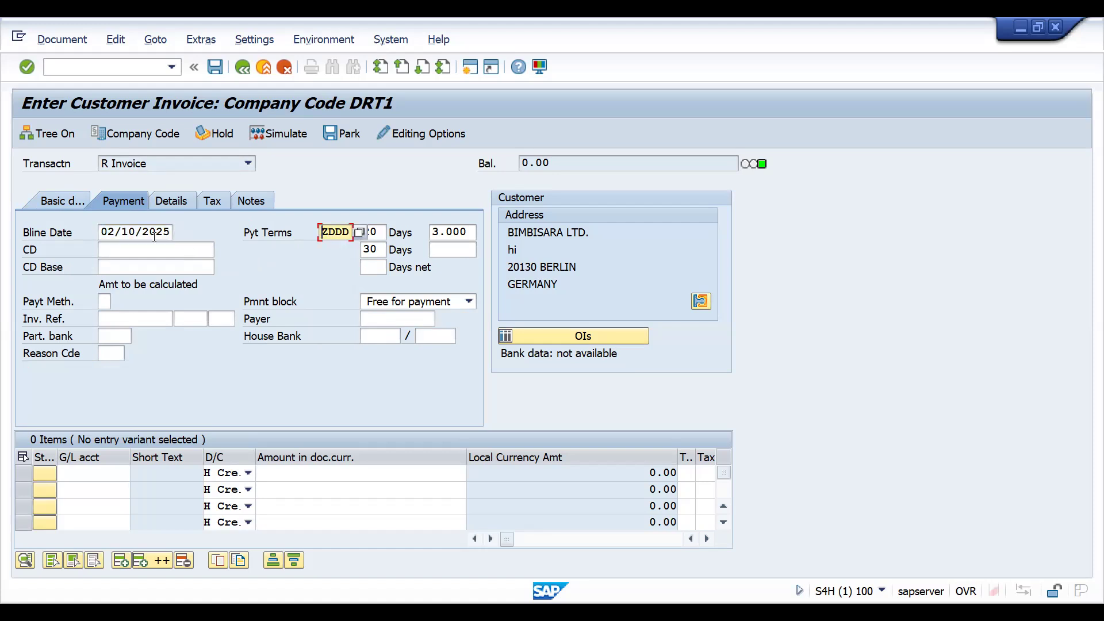
pyautogui.click(357, 233)
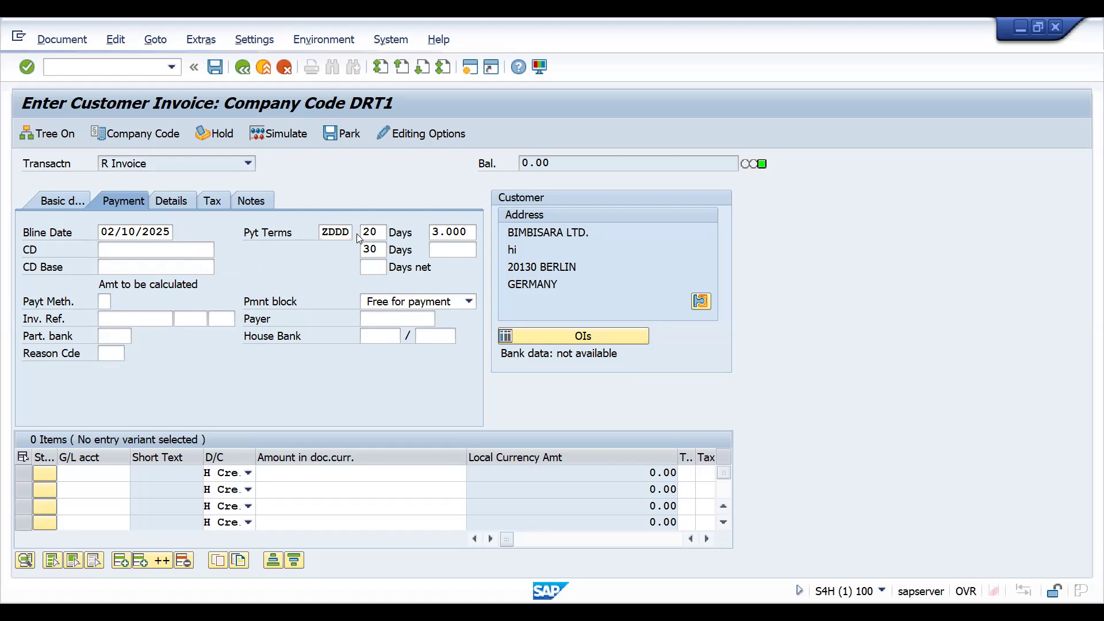
pyautogui.press('Escape')
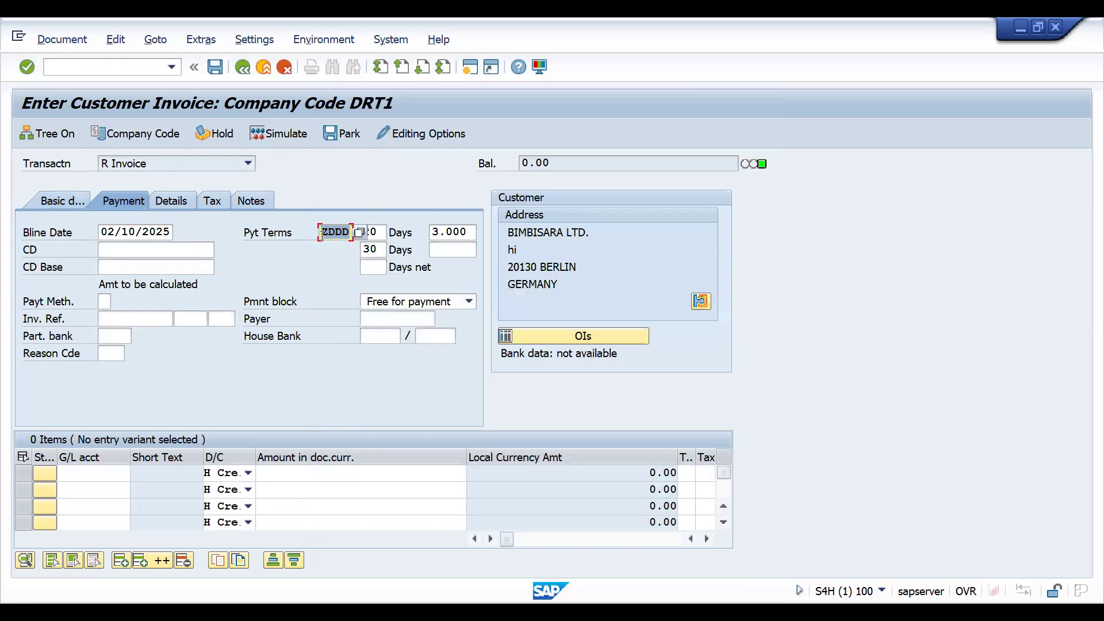
pyautogui.write('ZDP')
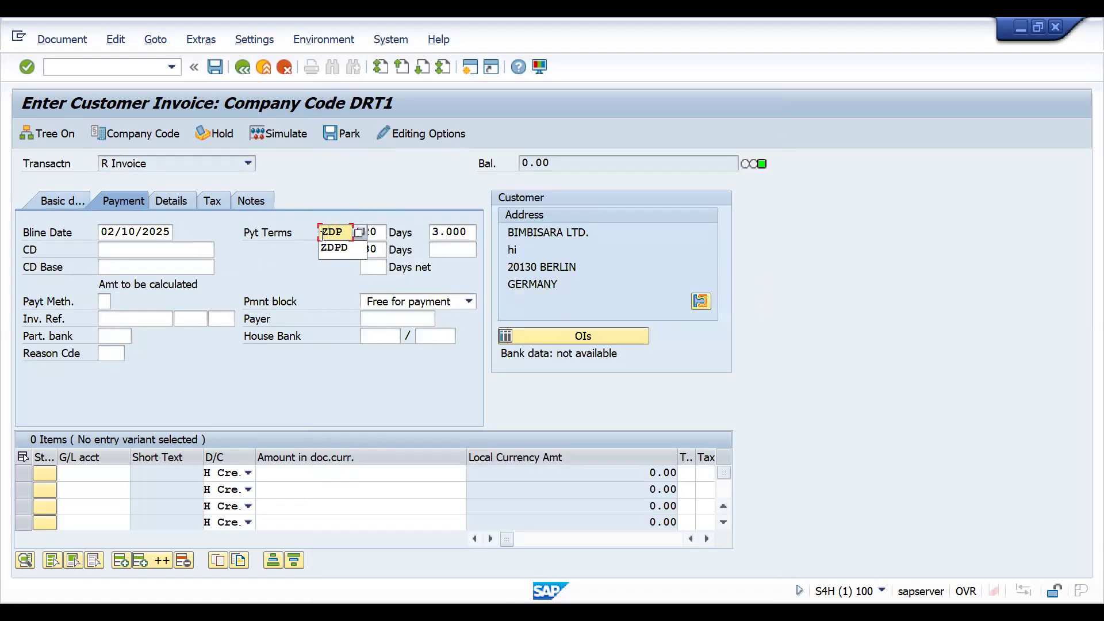
pyautogui.write('D')
pyautogui.press('Return')
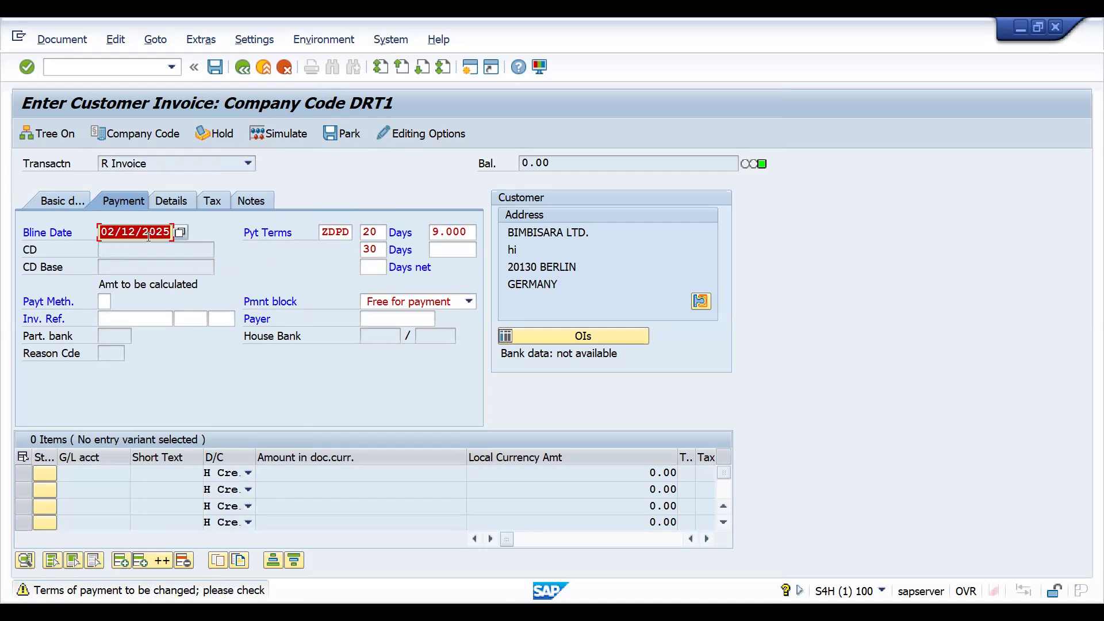
pyautogui.press('Return')
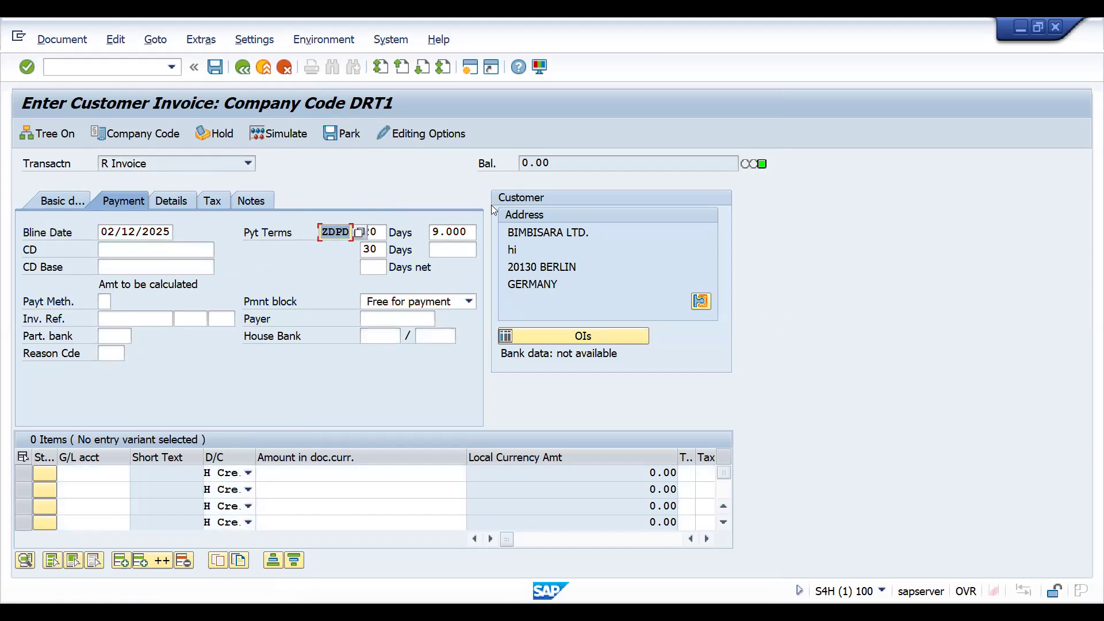
# Replace the customer invoice's payment terms with ZDND in its payment data.
pyautogui.click(461, 230)
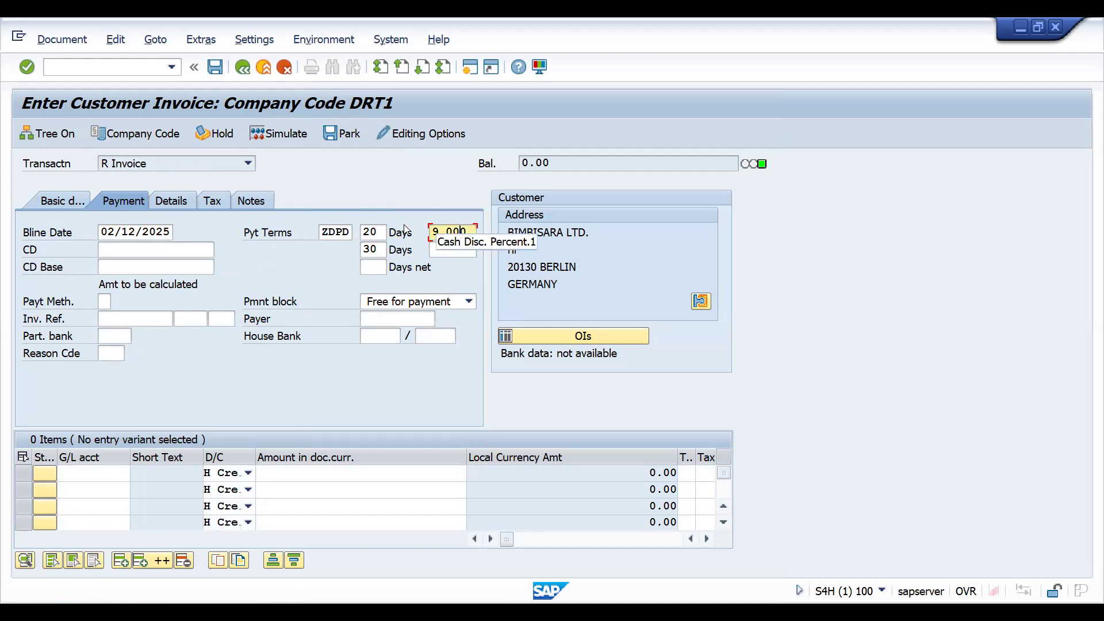
pyautogui.click(145, 232)
pyautogui.click(322, 232)
pyautogui.press('Delete')
pyautogui.press('Delete')
pyautogui.press('Delete')
pyautogui.press('Delete')
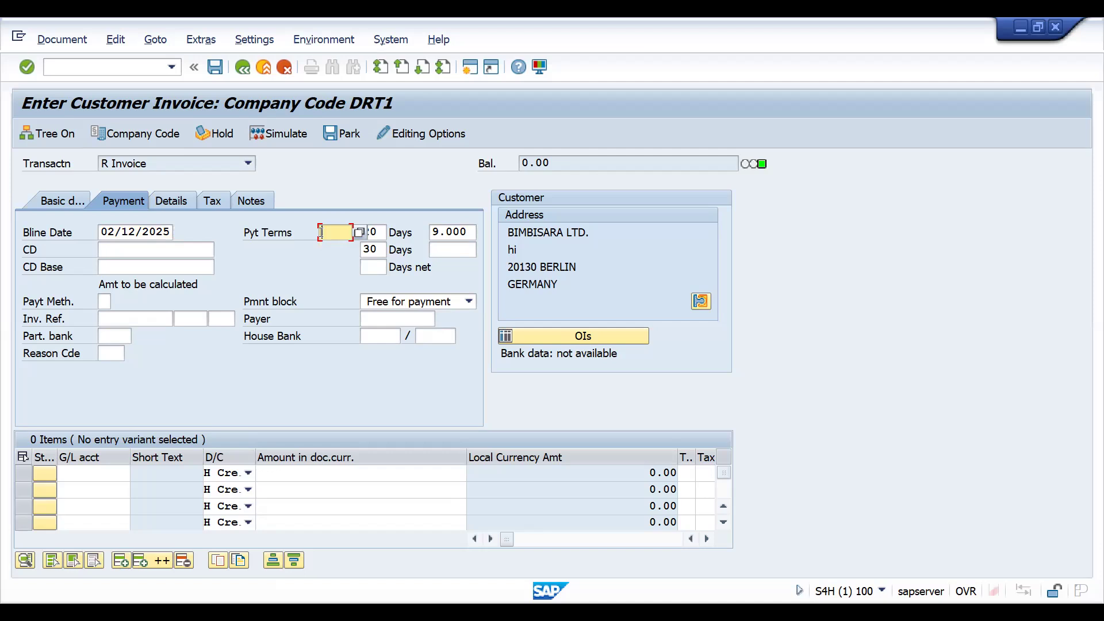
pyautogui.write('ZDNP')
pyautogui.press('BackSpace')
pyautogui.write('D')
# Review the baseline date cases in the Excel sheet, and return to SAP to accept the ZDND payment terms.
pyautogui.hotkey('alt', 'Tab')
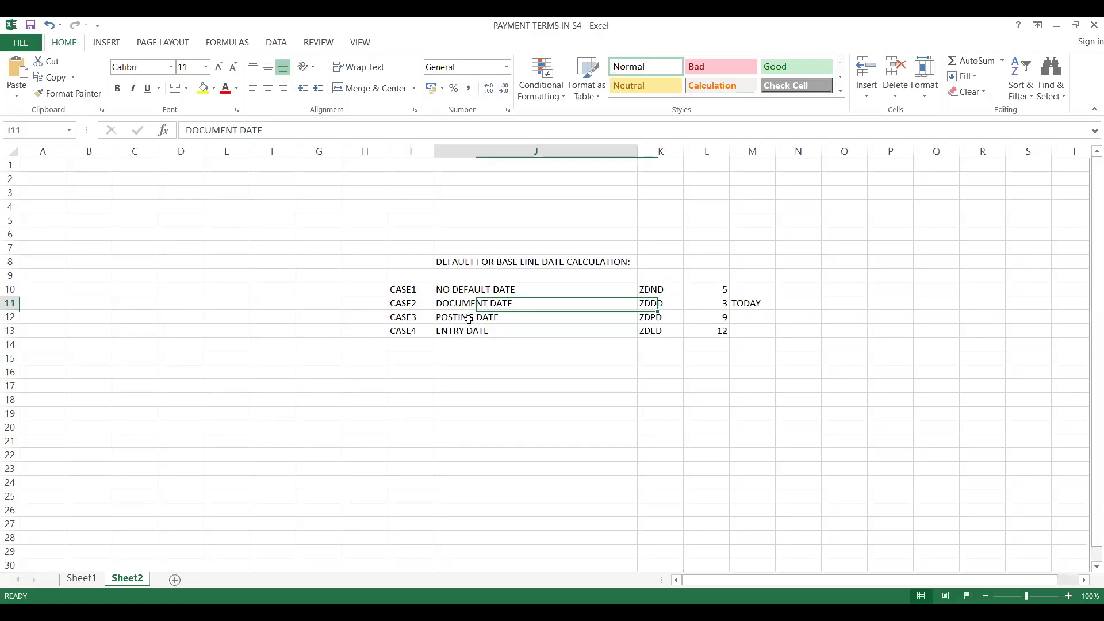
pyautogui.click(464, 317)
pyautogui.click(466, 332)
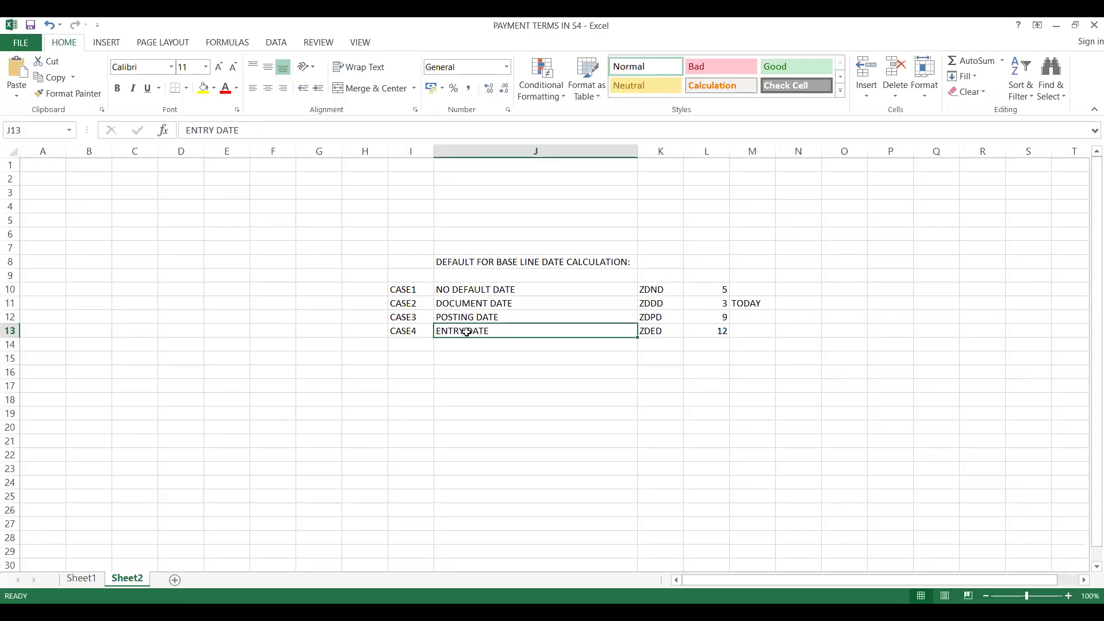
pyautogui.click(469, 291)
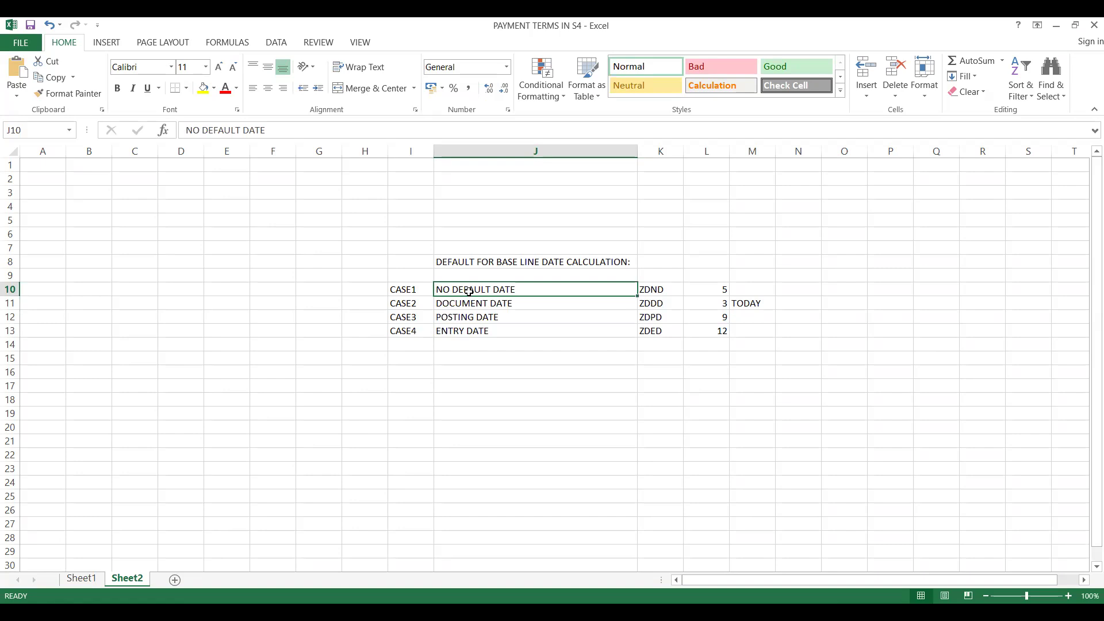
pyautogui.hotkey('alt', 'Tab')
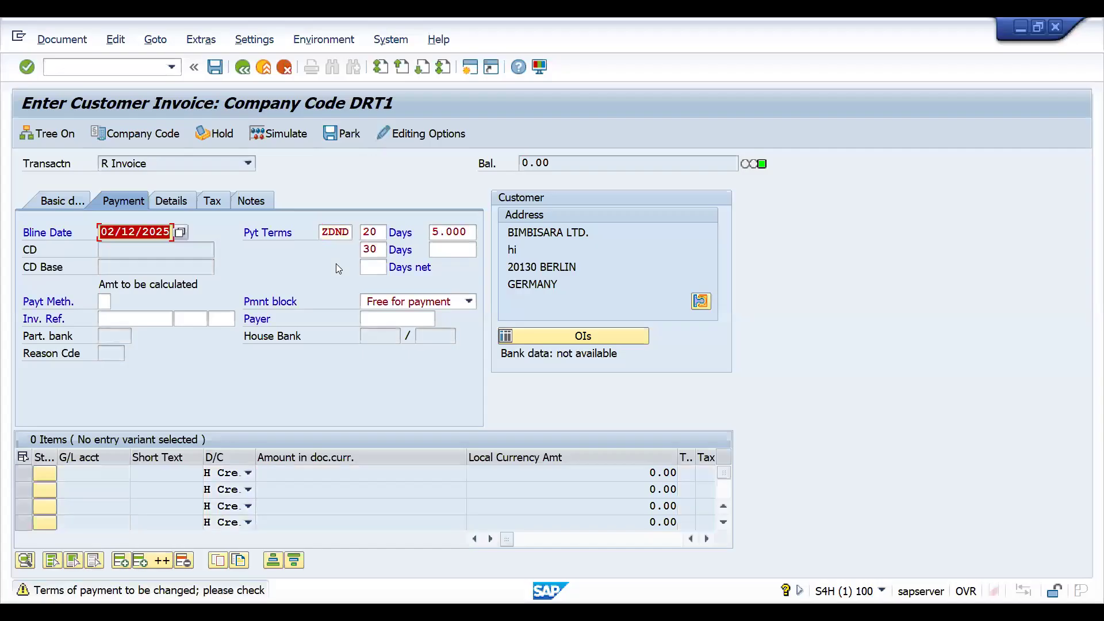
pyautogui.press('Return')
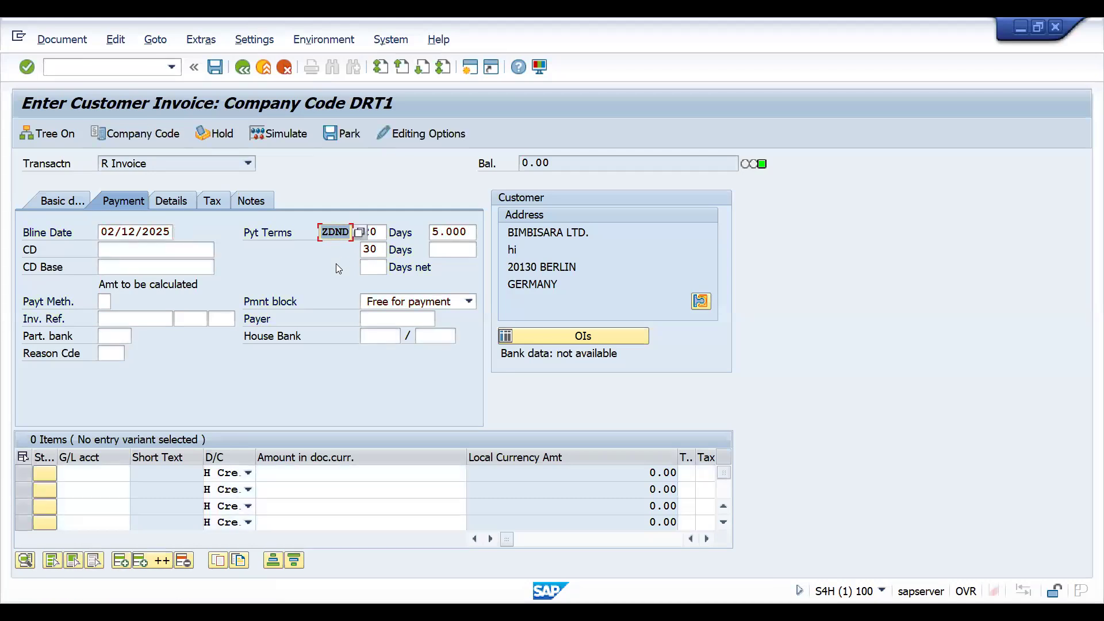
# Try 02/11/2025, 02/27/2025 and 02/03/2025 in turn as the invoice's baseline date using the calendar.
pyautogui.click(167, 233)
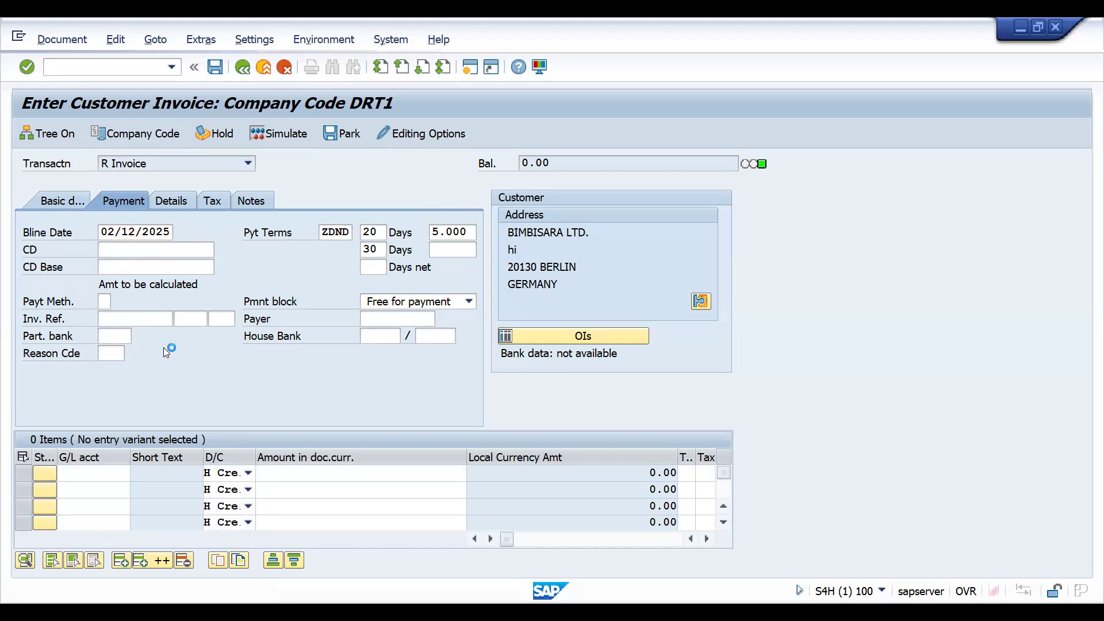
pyautogui.click(180, 233)
pyautogui.click(213, 364)
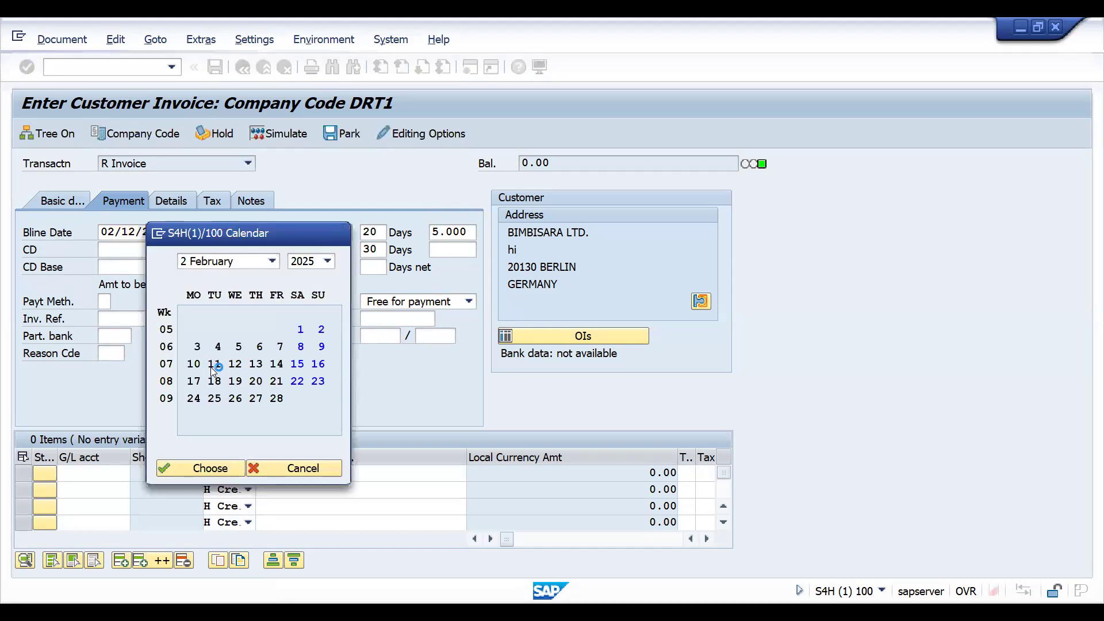
pyautogui.doubleClick(213, 364)
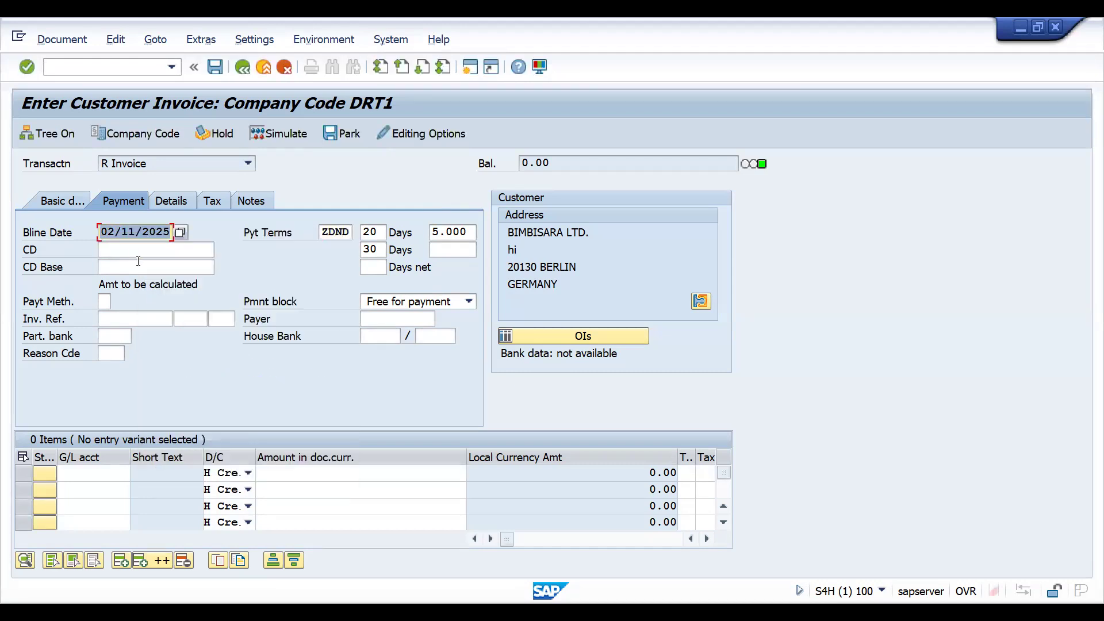
pyautogui.click(181, 233)
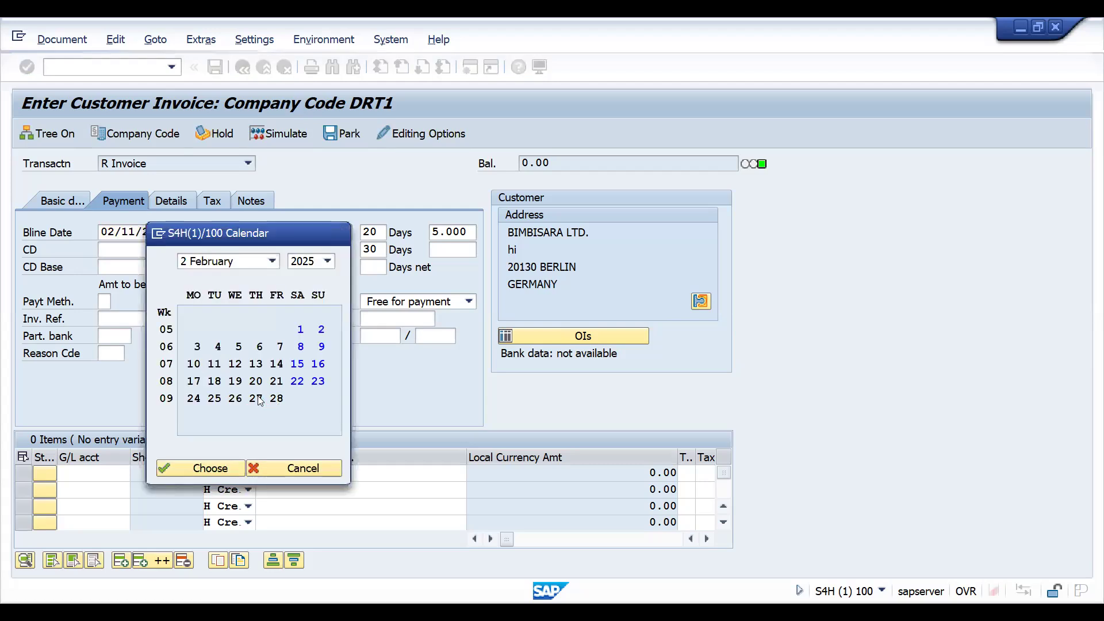
pyautogui.doubleClick(257, 398)
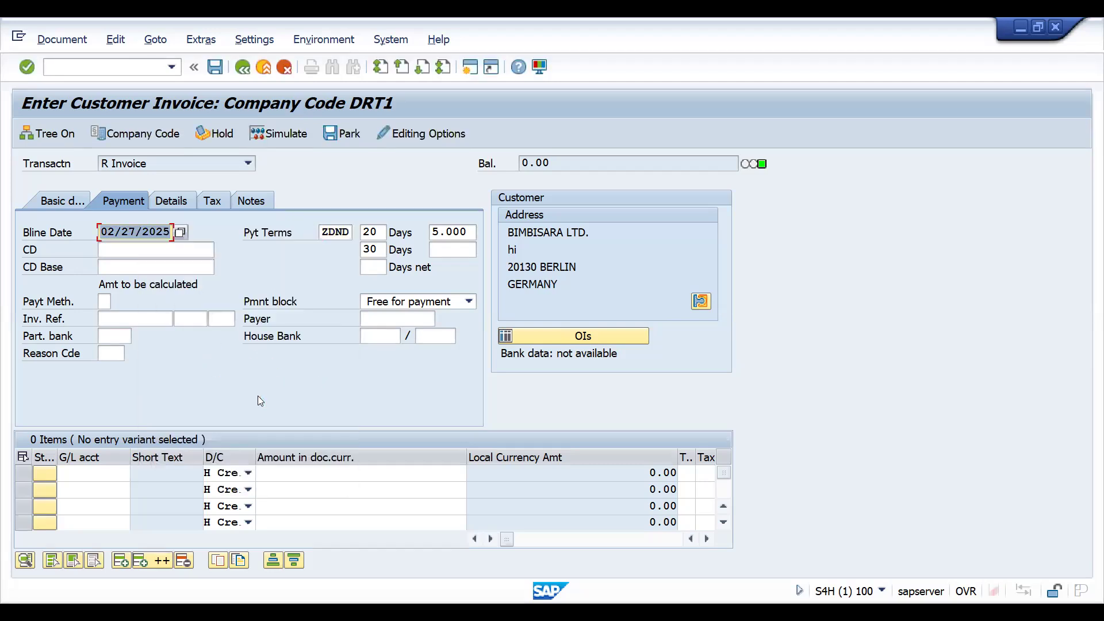
pyautogui.click(177, 231)
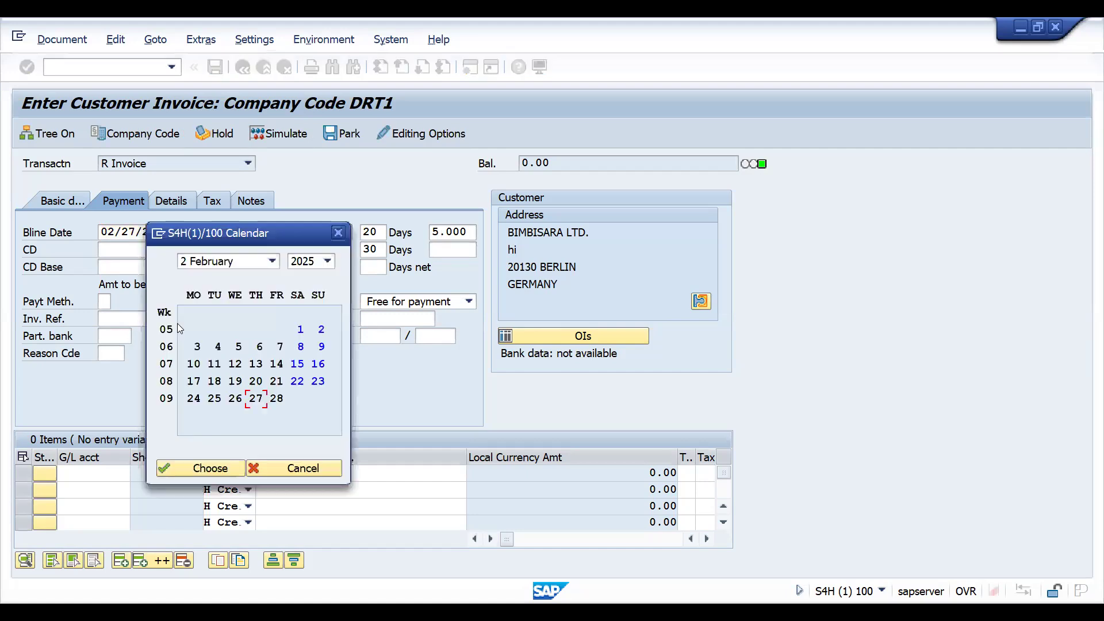
pyautogui.doubleClick(198, 346)
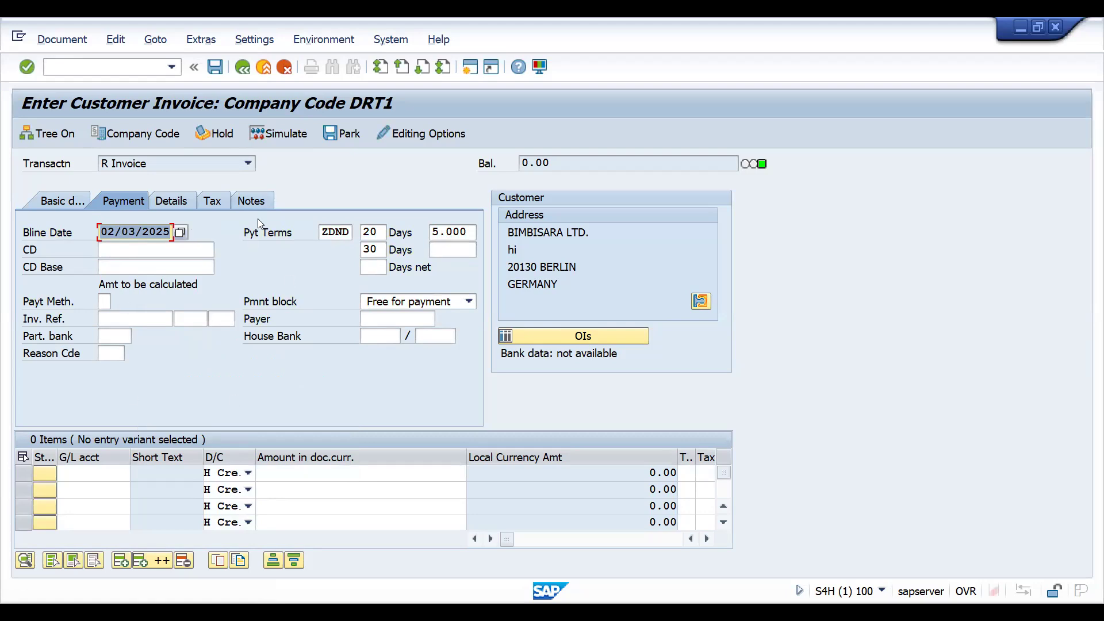
# Change the invoice's payment terms to ZDPD and accept the change.
pyautogui.click(326, 231)
pyautogui.press('BackSpace')
pyautogui.press('BackSpace')
pyautogui.press('BackSpace')
pyautogui.press('BackSpace')
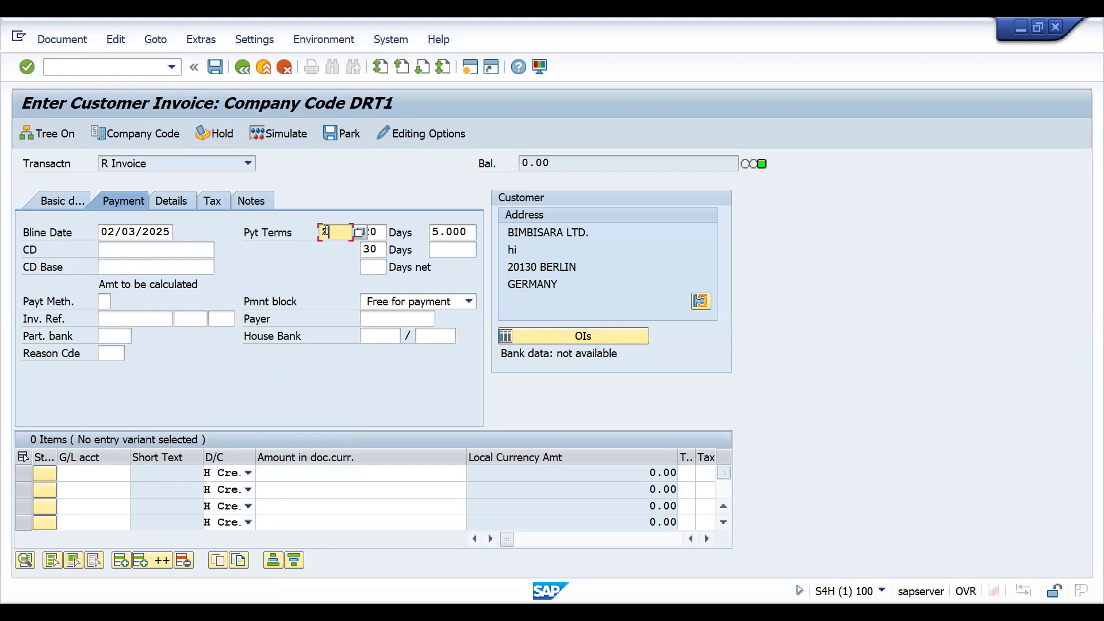
pyautogui.write('ZDPD')
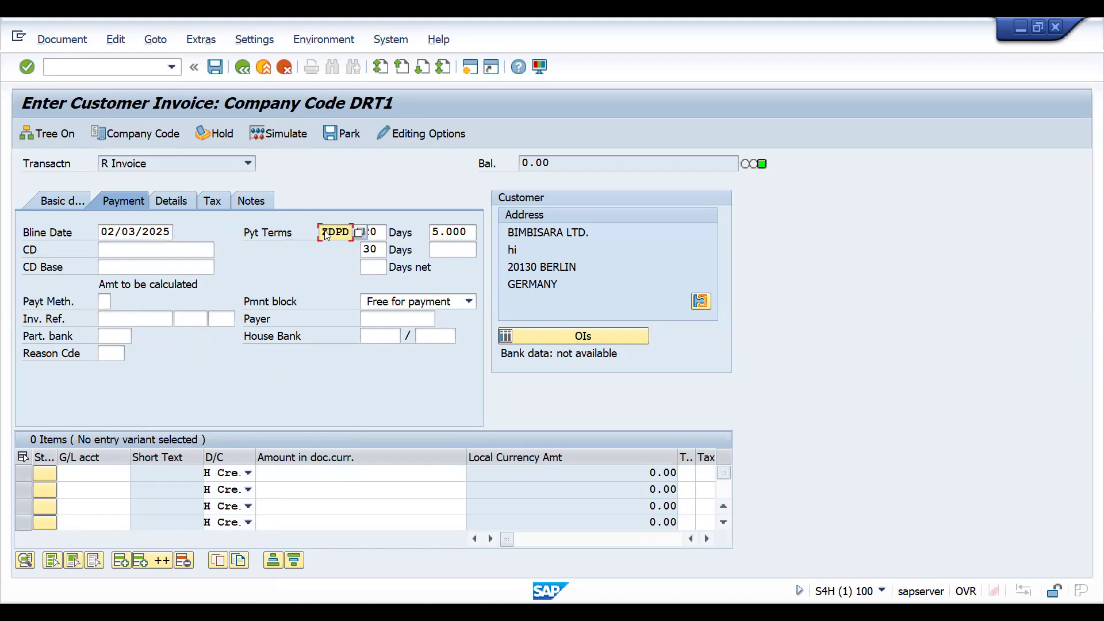
pyautogui.press('Return')
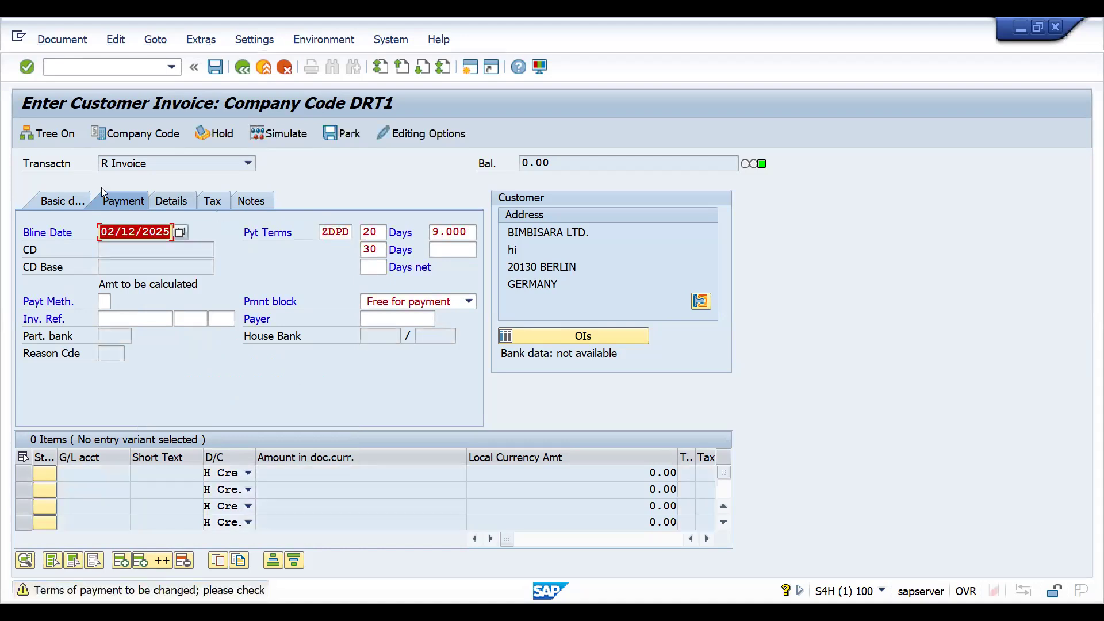
pyautogui.click(46, 202)
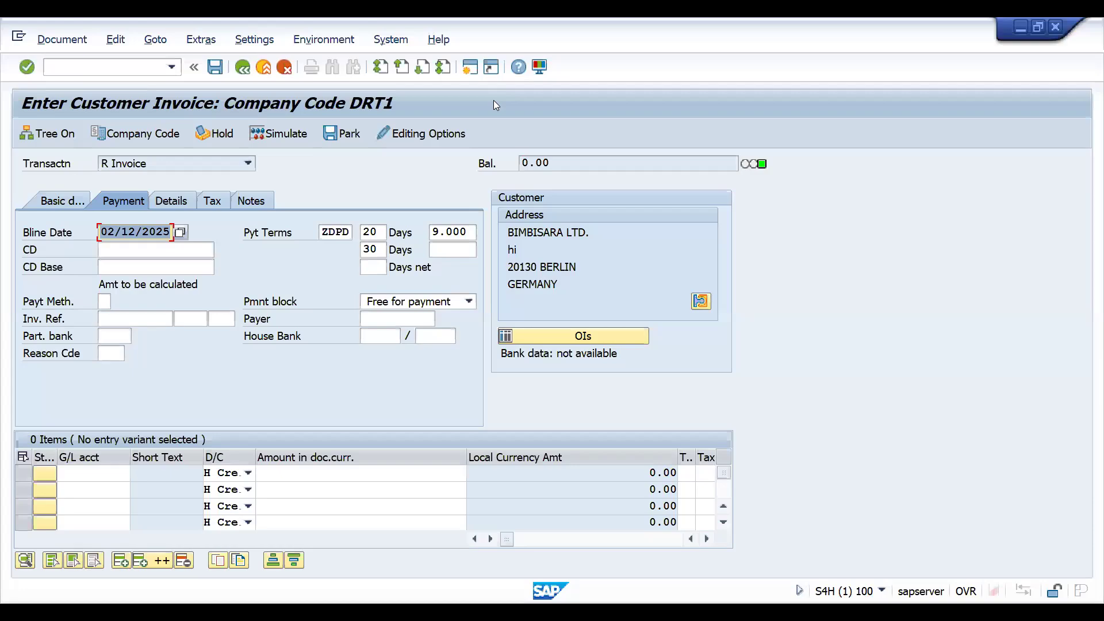
# Switch to the Excel sheet and fill the ZDPD code and its percentage, K12:L12, with yellow.
pyautogui.hotkey('alt', 'Tab')
pyautogui.moveTo(642, 317); pyautogui.dragTo(705, 317)
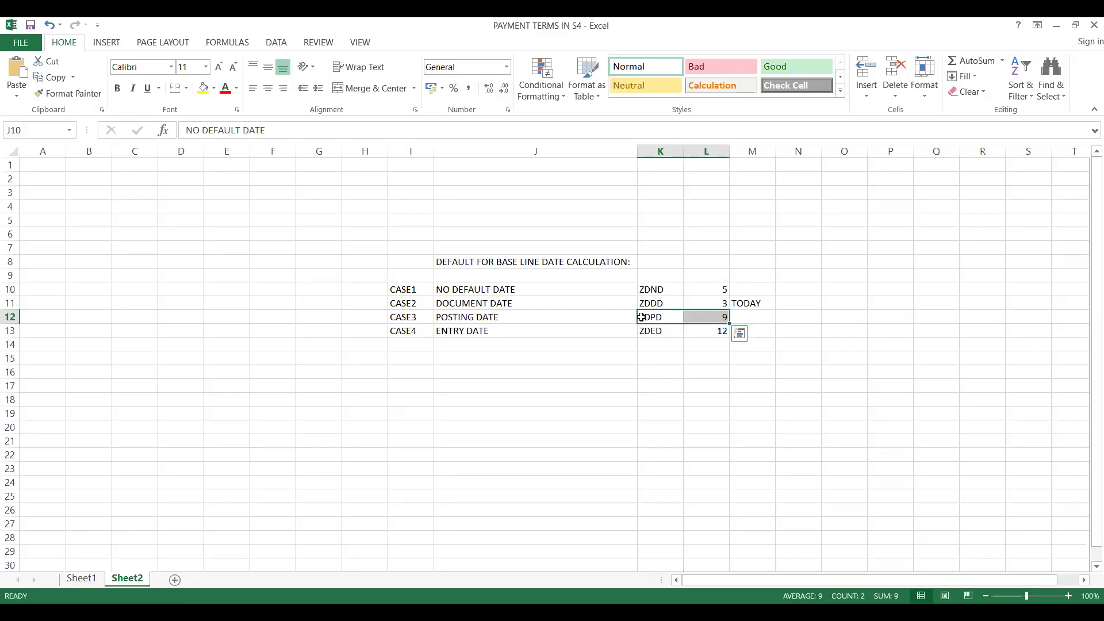
pyautogui.click(203, 88)
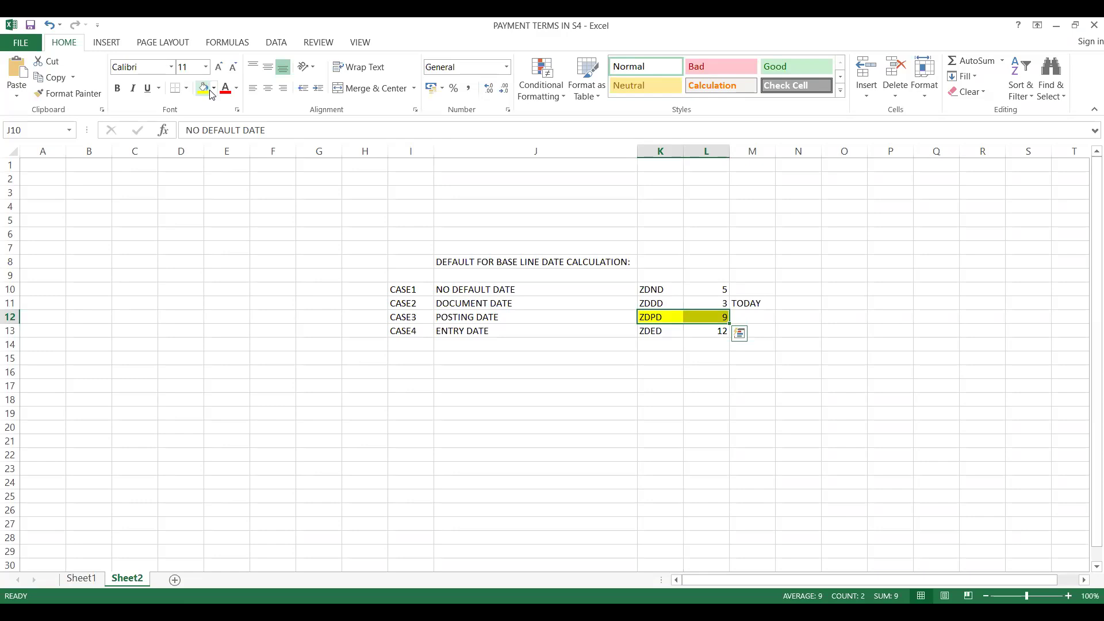
pyautogui.click(651, 304)
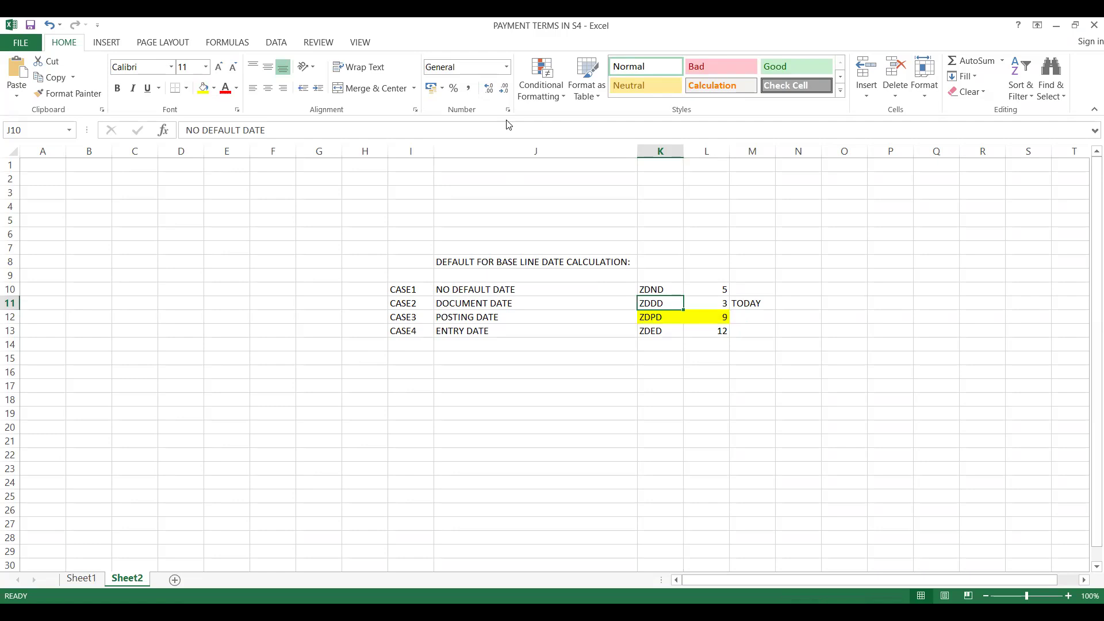
# Return to the SAP invoice, change its payment terms to ZDDD and accept the change.
pyautogui.hotkey('alt', 'Tab')
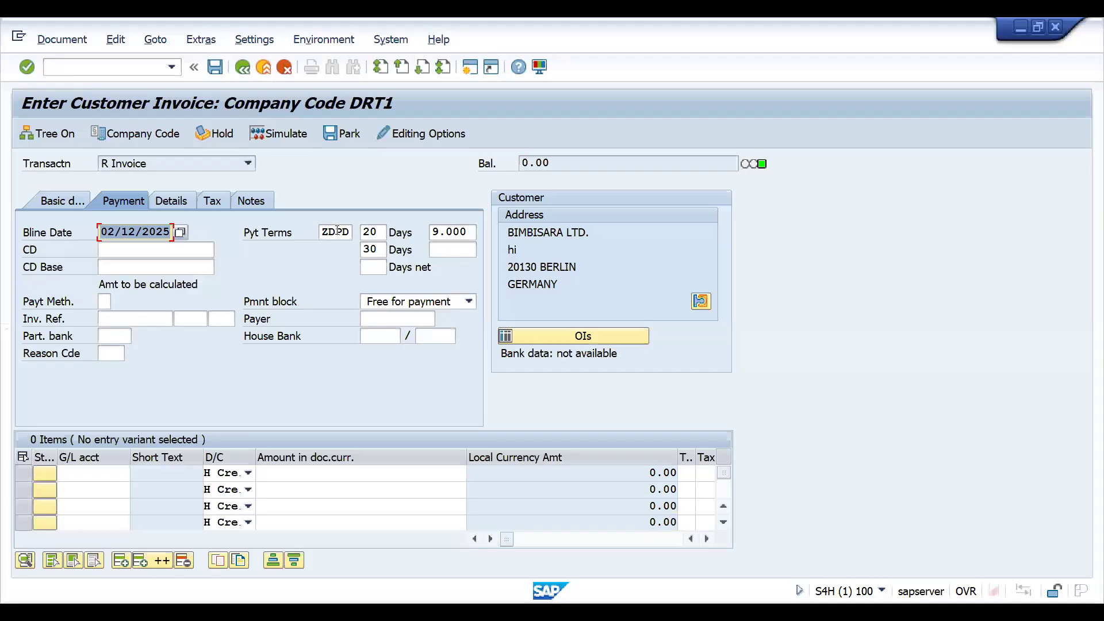
pyautogui.click(338, 230)
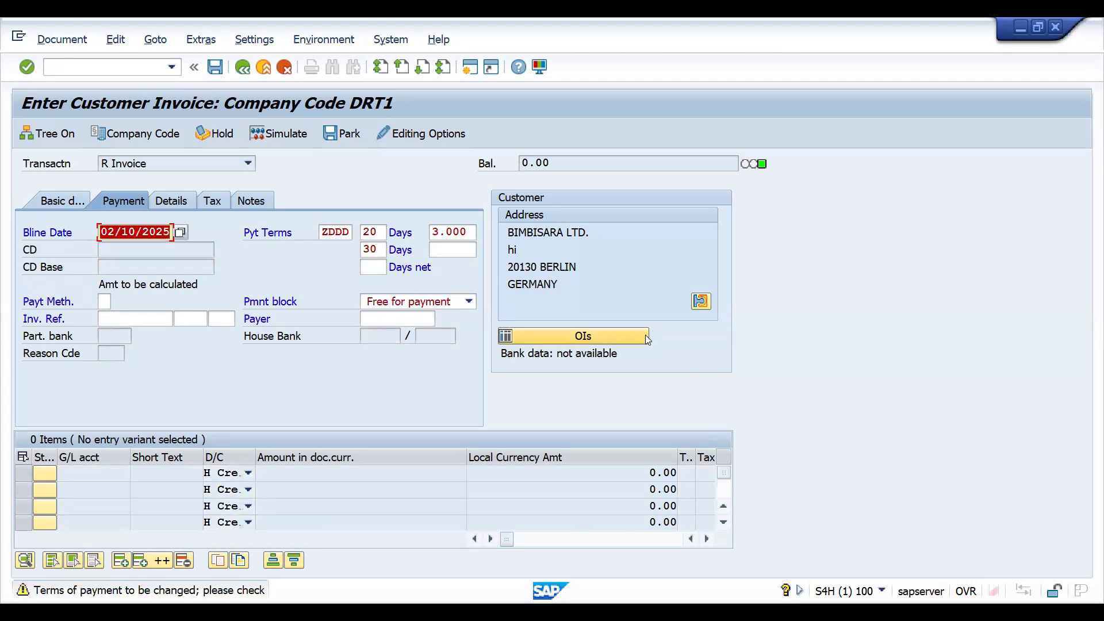
pyautogui.press('Return')
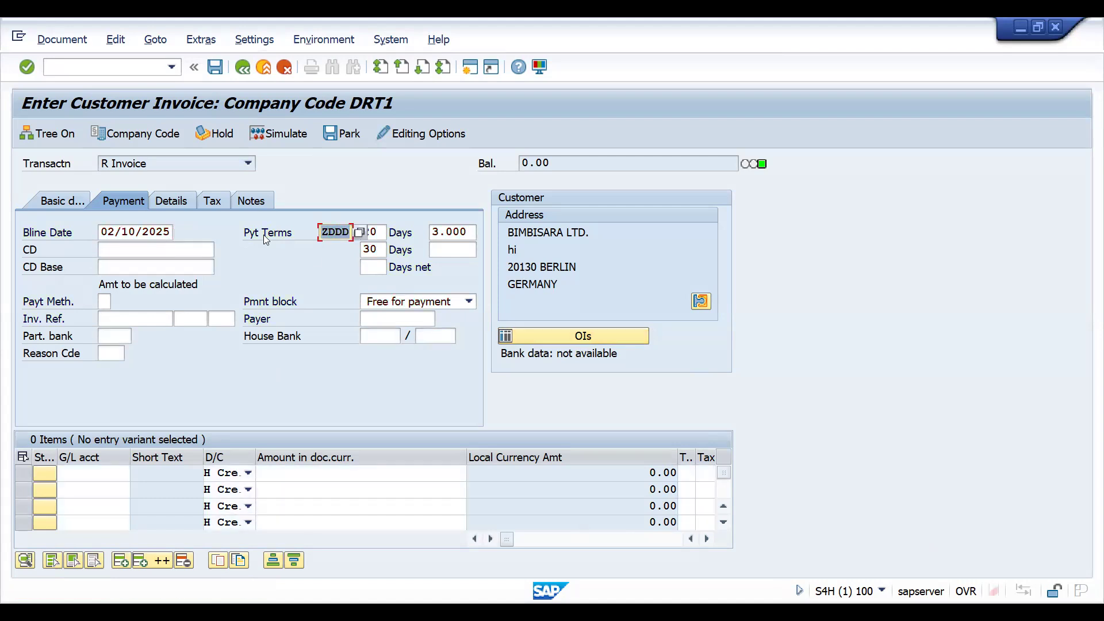
pyautogui.click(126, 230)
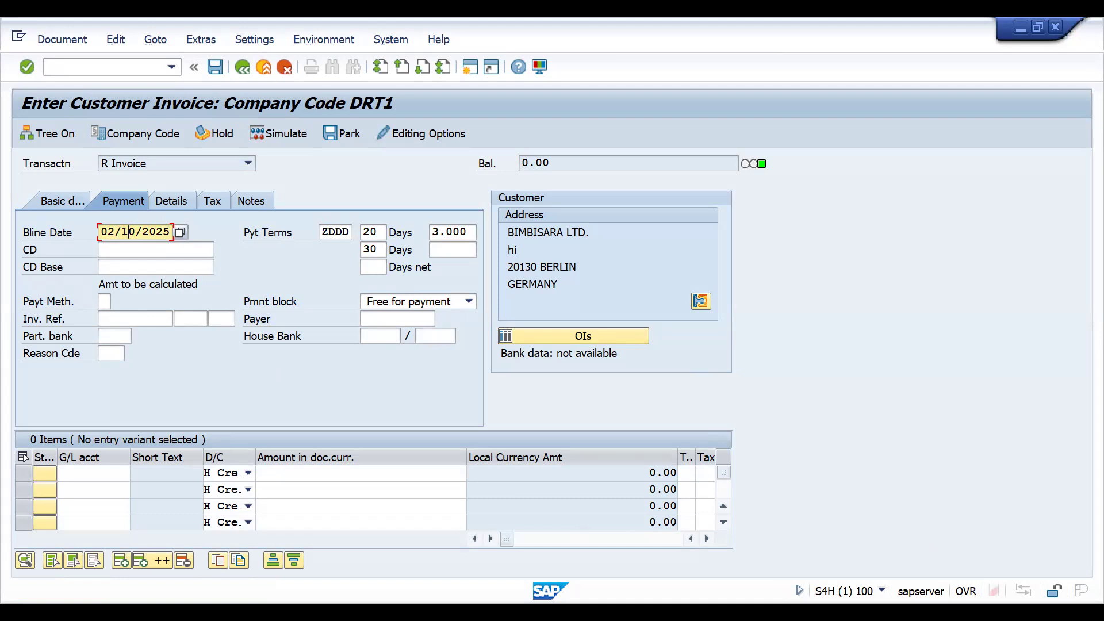
# Switch to the Excel sheet and fill the ZDDD code and its percentage, K11:L11, with standard green.
pyautogui.hotkey('alt', 'Tab')
pyautogui.hotkey('alt', 'Tab')
pyautogui.hotkey('alt', 'Tab')
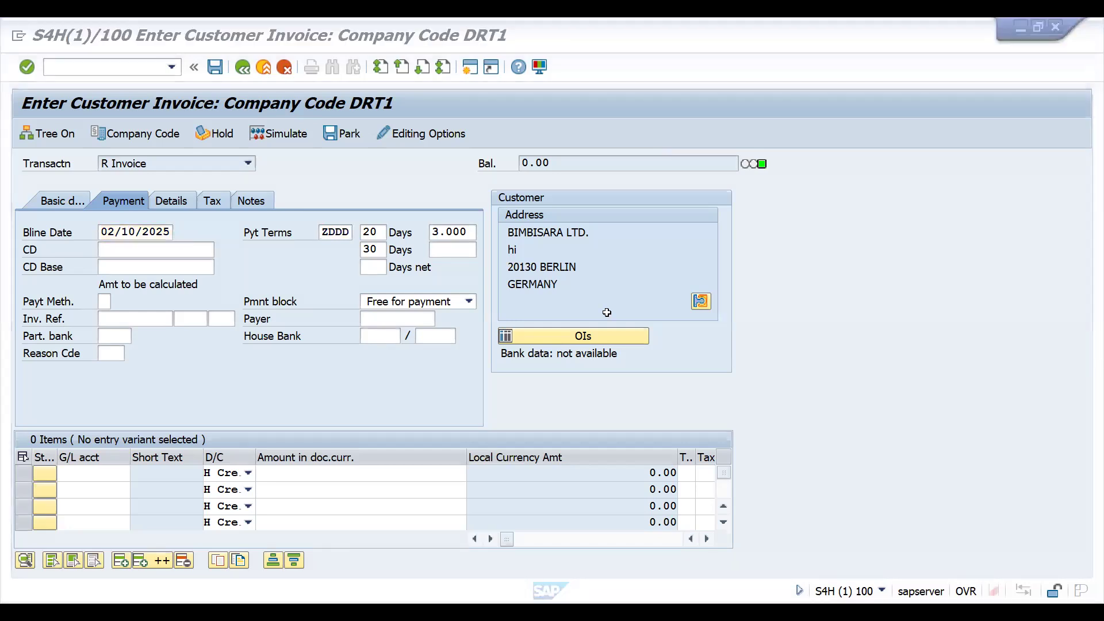
pyautogui.hotkey('alt', 'Tab')
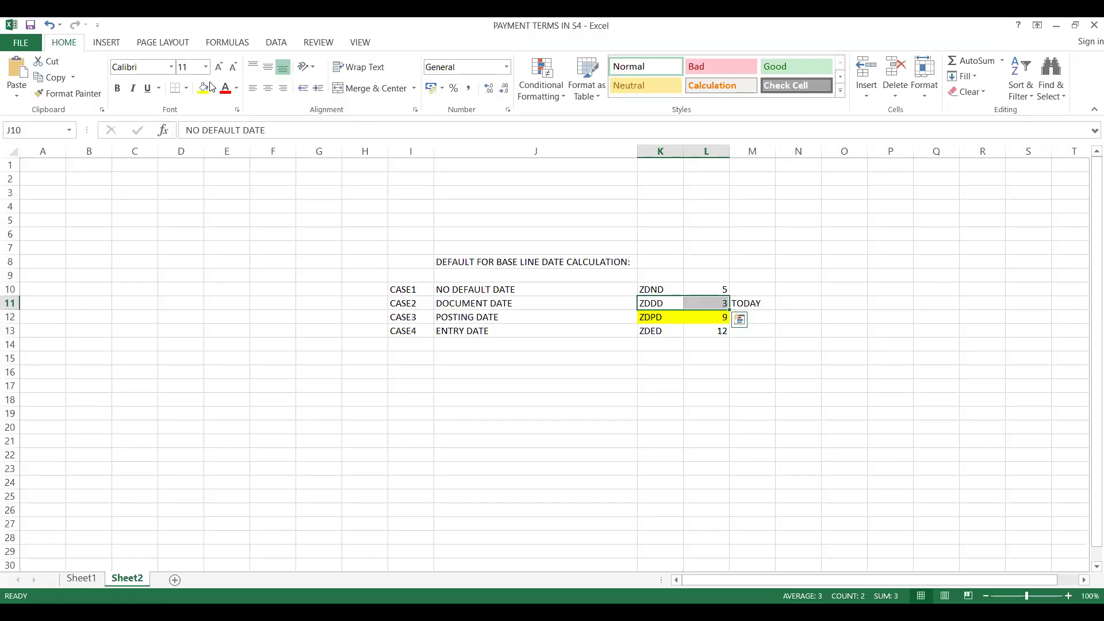
pyautogui.click(215, 89)
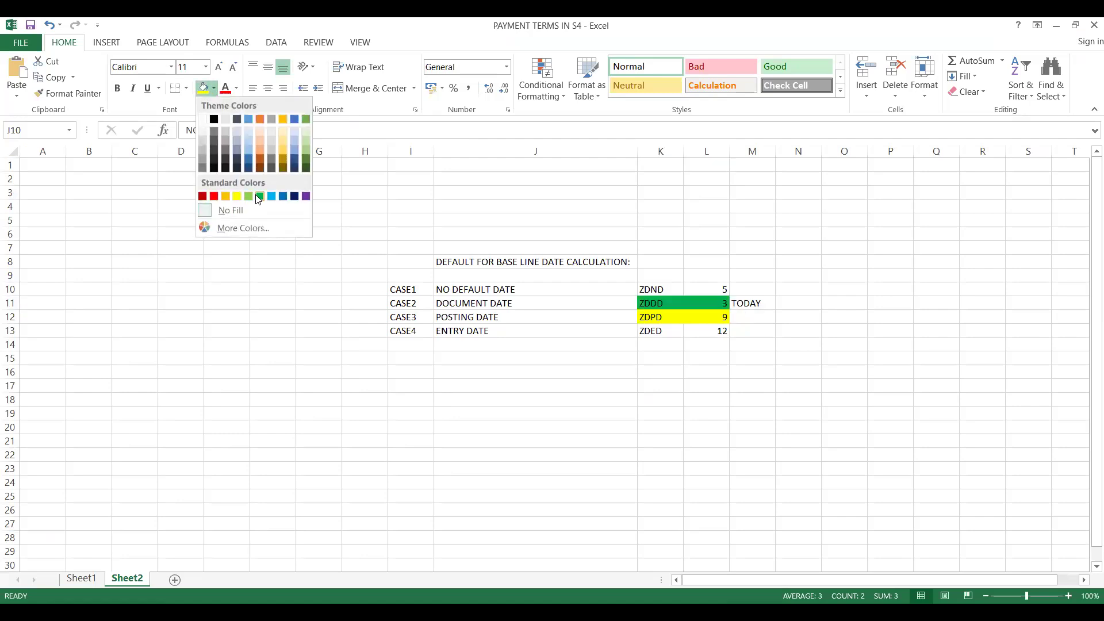
pyautogui.click(260, 198)
pyautogui.click(646, 315)
pyautogui.click(649, 303)
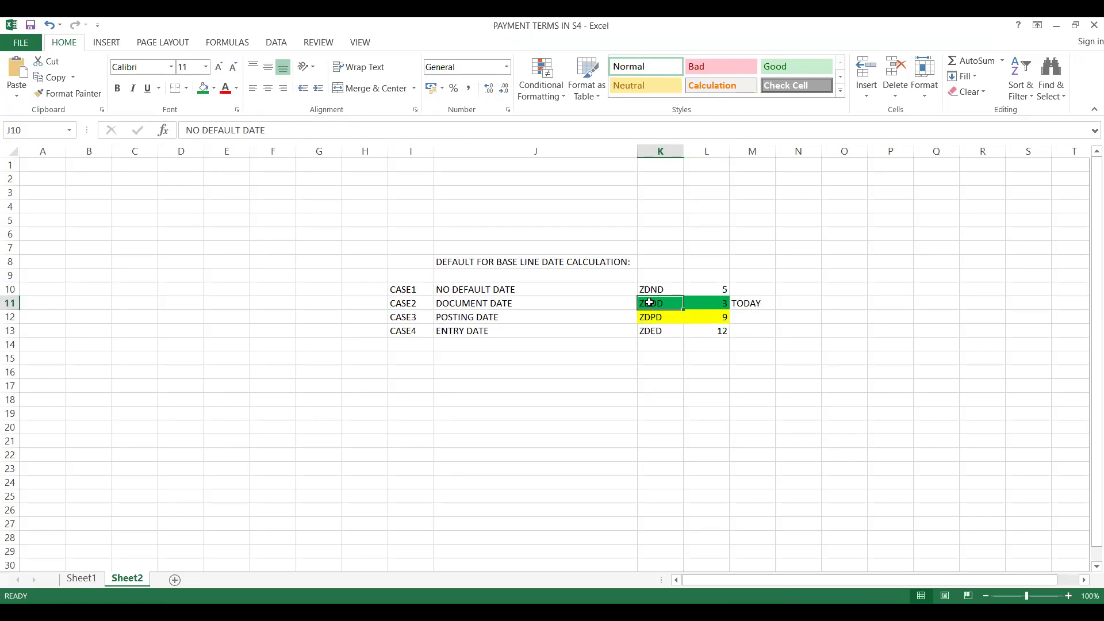
pyautogui.click(648, 290)
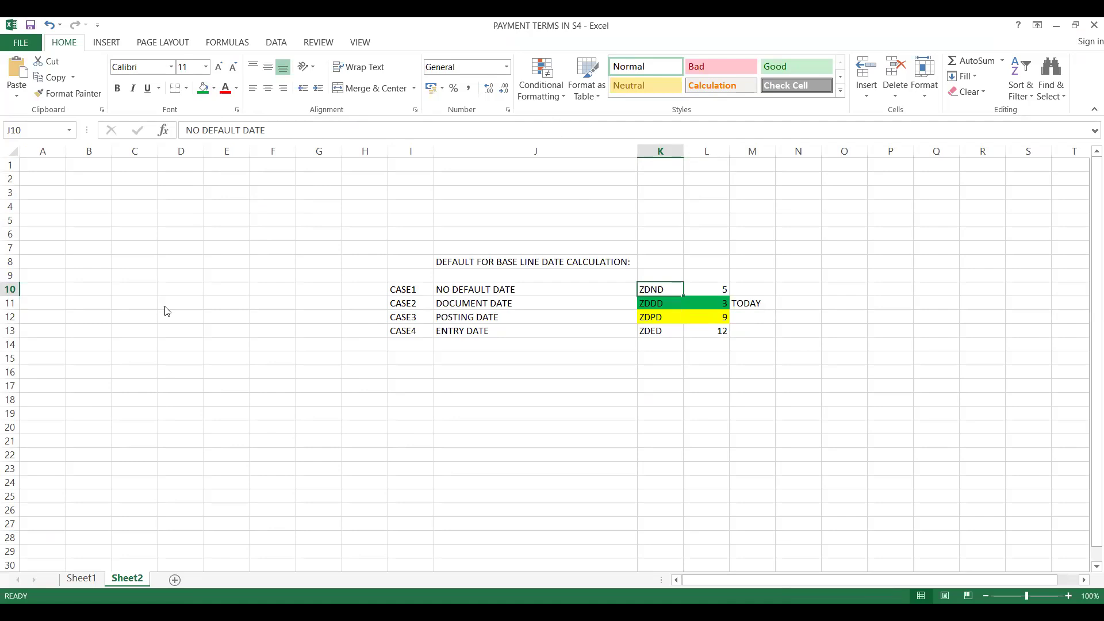
# Return to the SAP invoice and set its baseline date to 02/19/2025.
pyautogui.hotkey('alt', 'Tab')
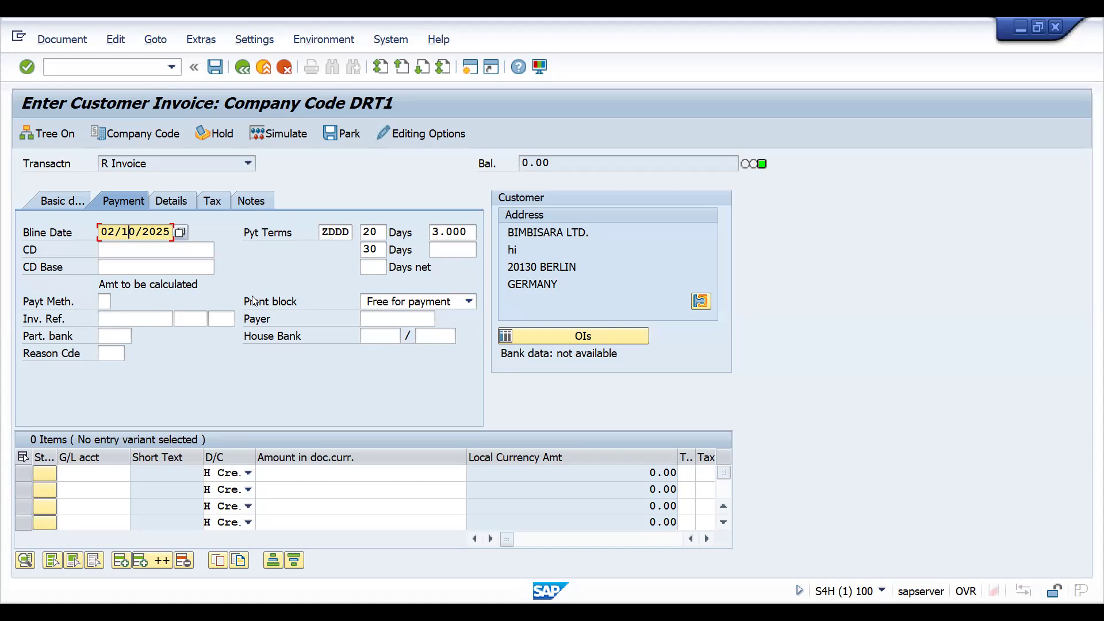
pyautogui.click(183, 232)
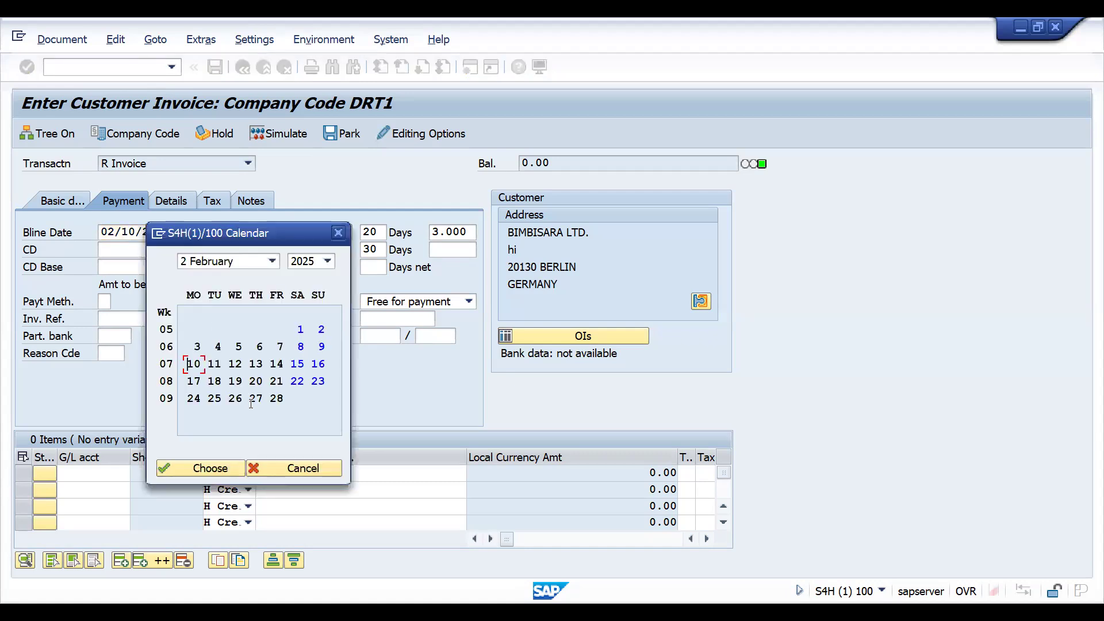
pyautogui.doubleClick(239, 380)
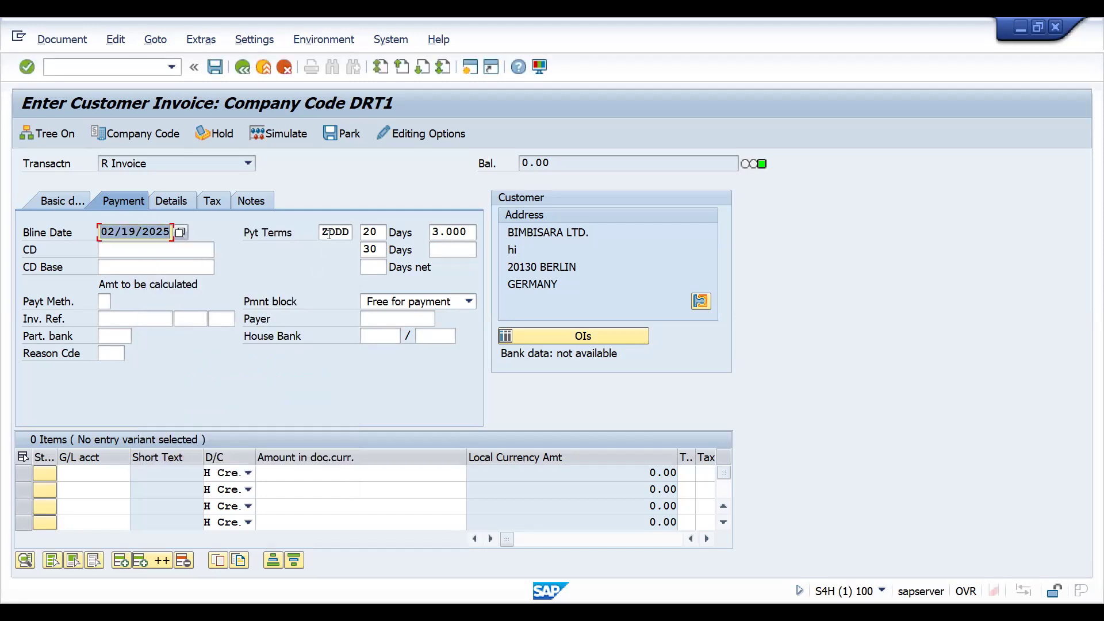
# Change the customer invoice's payment terms to ZDND and accept the change.
pyautogui.click(328, 232)
pyautogui.press('Delete')
pyautogui.press('Delete')
pyautogui.press('Delete')
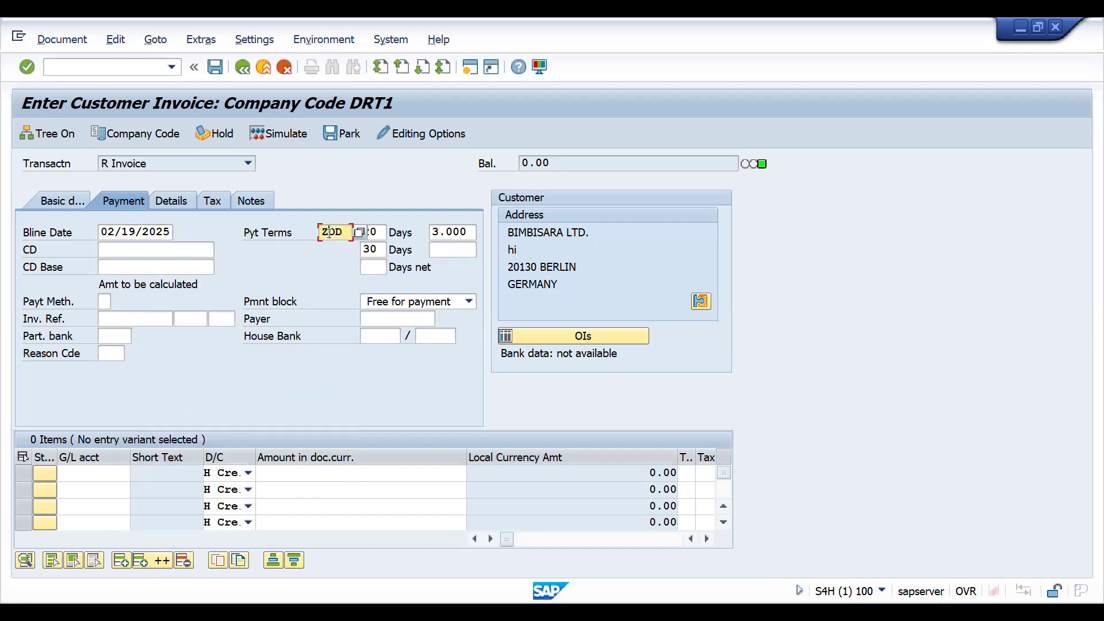
pyautogui.write('PE')
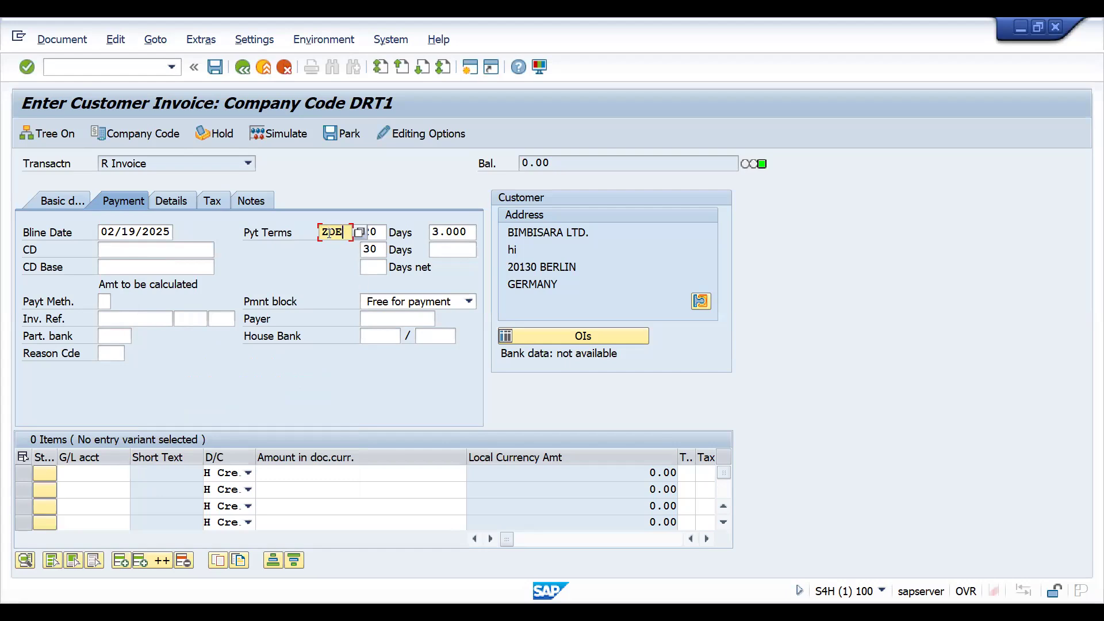
pyautogui.press('BackSpace')
pyautogui.write('NP')
pyautogui.press('Return')
pyautogui.click(342, 235)
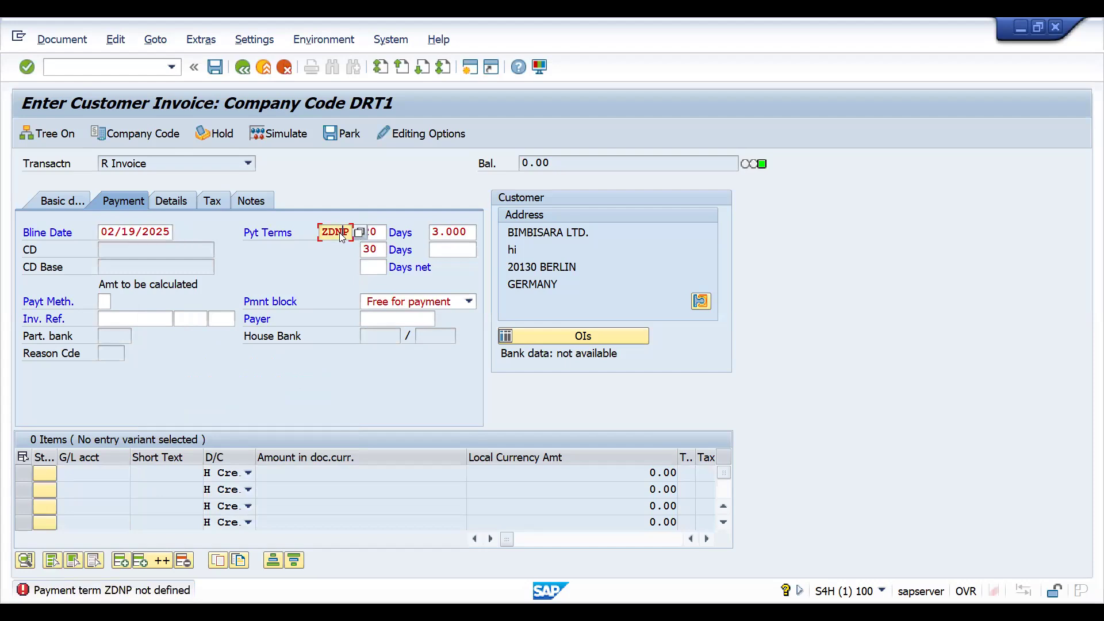
pyautogui.press('BackSpace')
pyautogui.write('D')
pyautogui.press('Return')
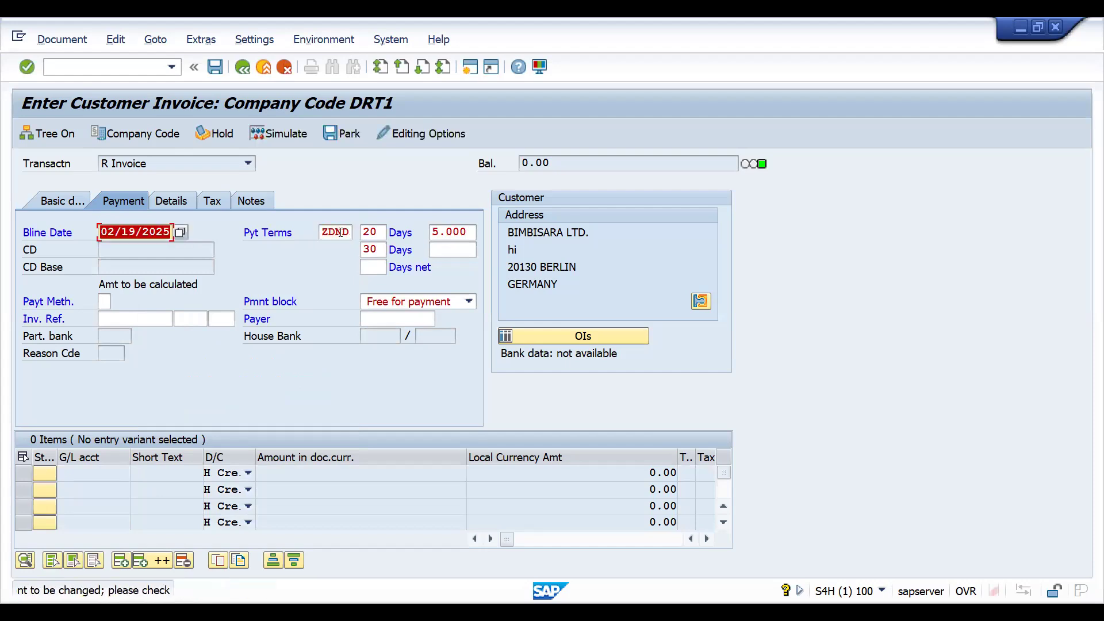
pyautogui.doubleClick(341, 232)
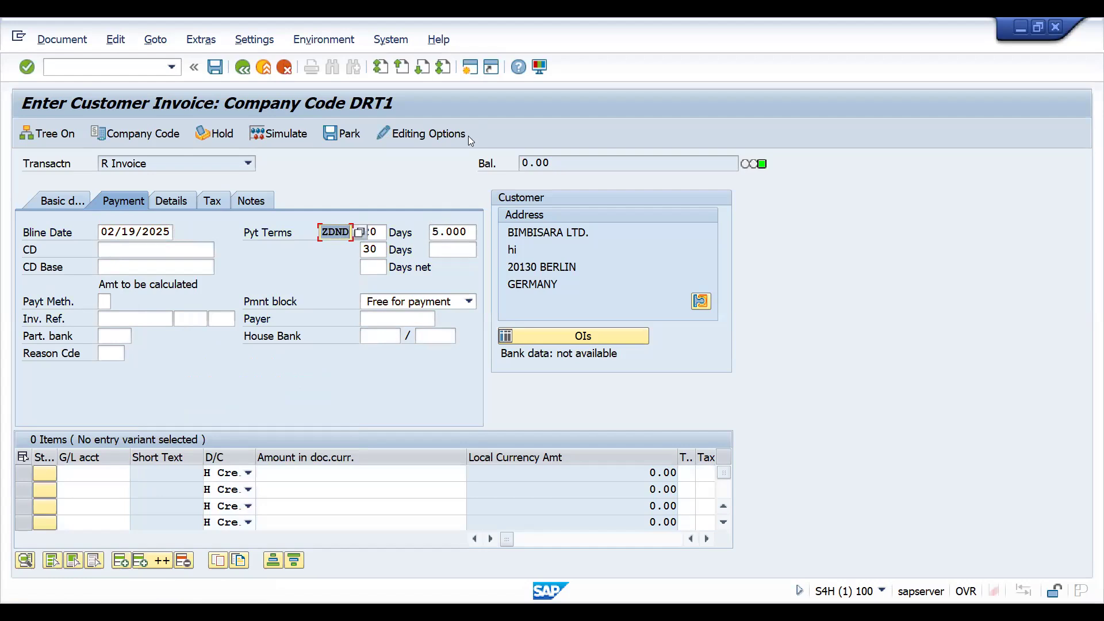
# Set the invoice's baseline date to 02/10/2025, then 02/03/2025, and finally 02/27/2025.
pyautogui.click(163, 232)
pyautogui.click(180, 233)
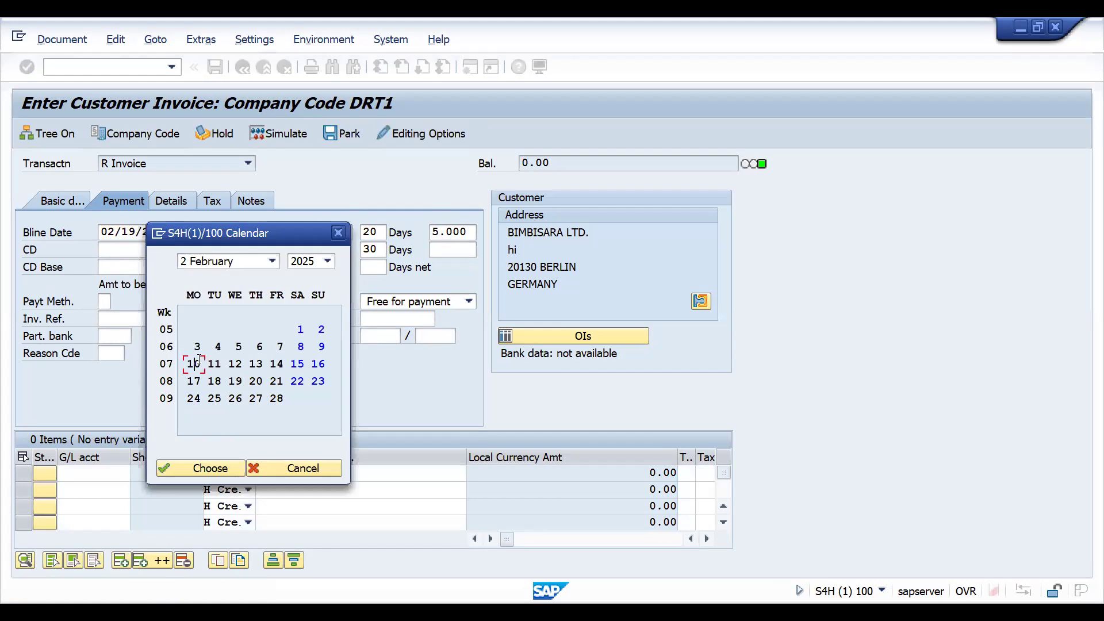
pyautogui.doubleClick(196, 364)
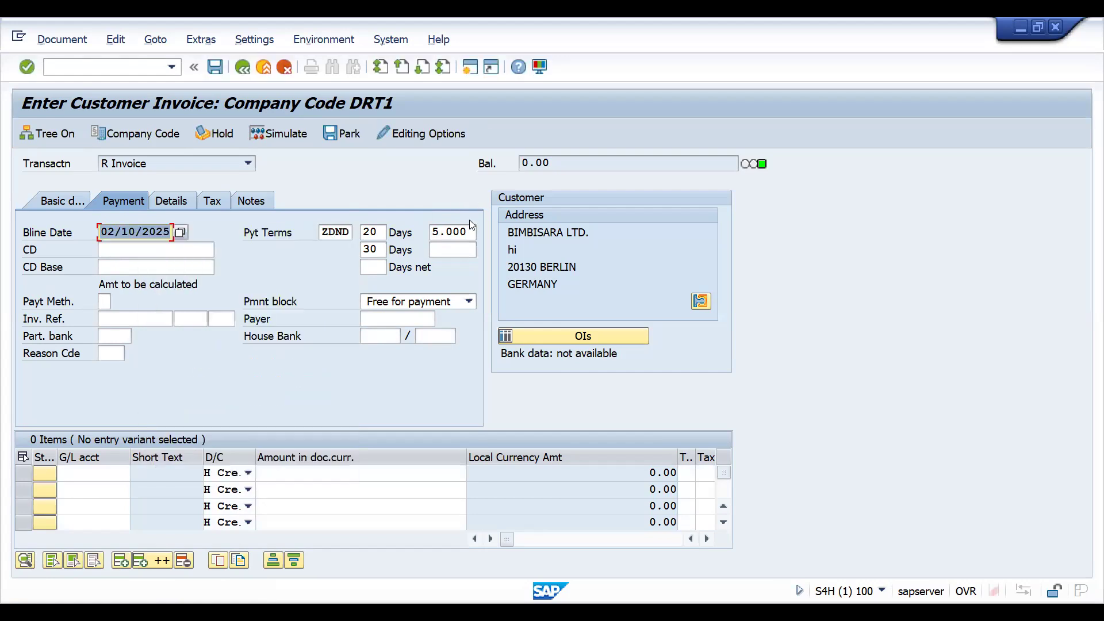
pyautogui.click(182, 237)
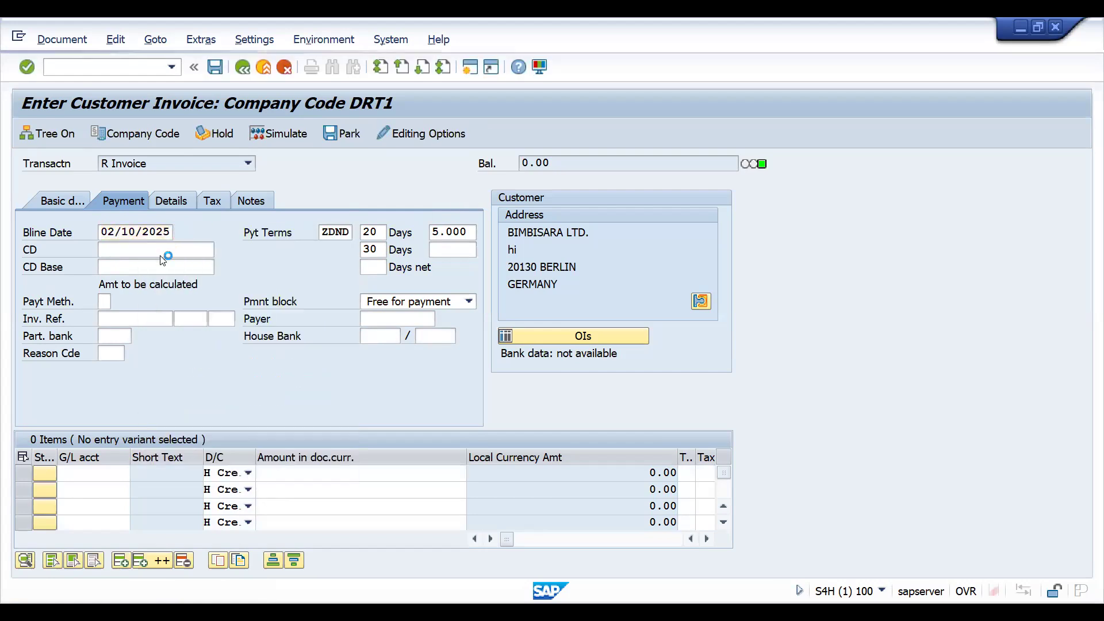
pyautogui.doubleClick(199, 347)
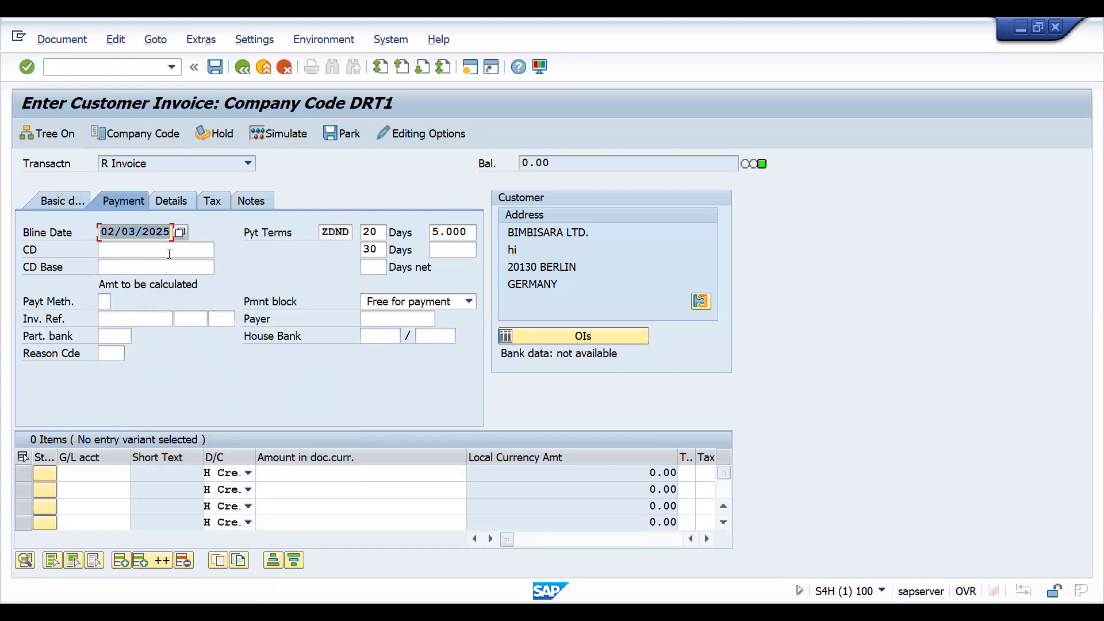
pyautogui.click(181, 233)
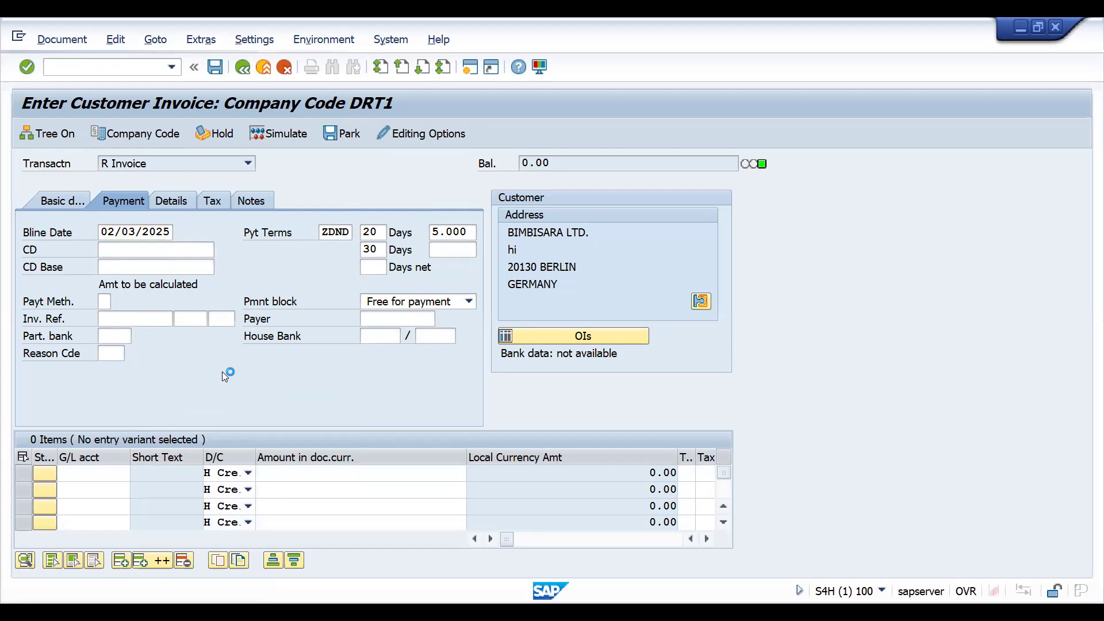
pyautogui.doubleClick(252, 402)
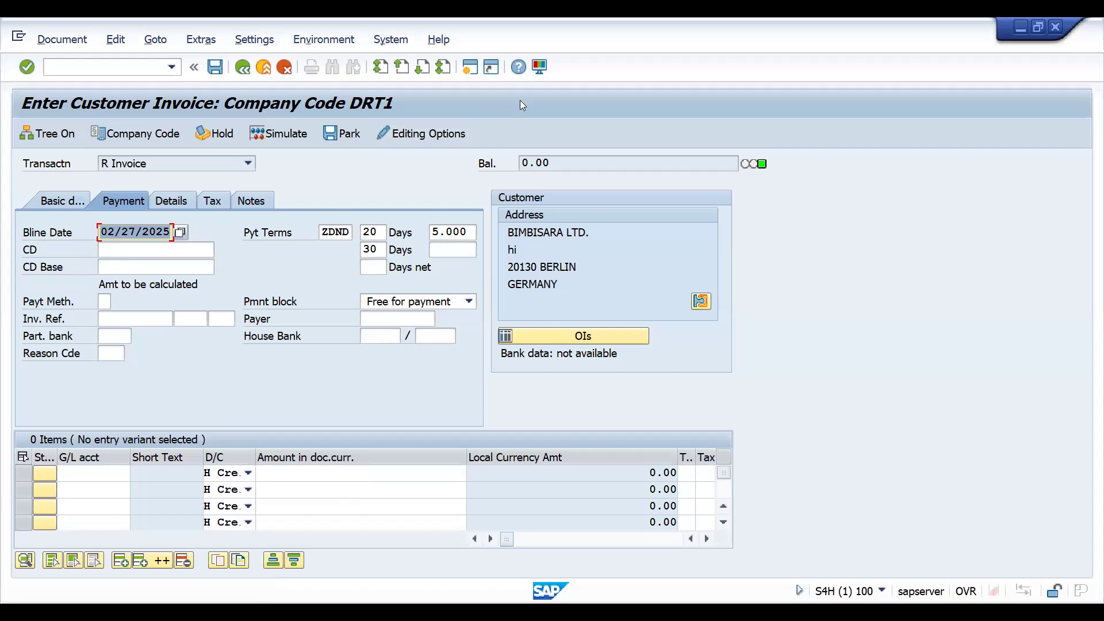
# Switch to the Excel sheet and fill the ZDND code and its percentage, K10:L10, with standard orange.
pyautogui.hotkey('alt', 'Tab')
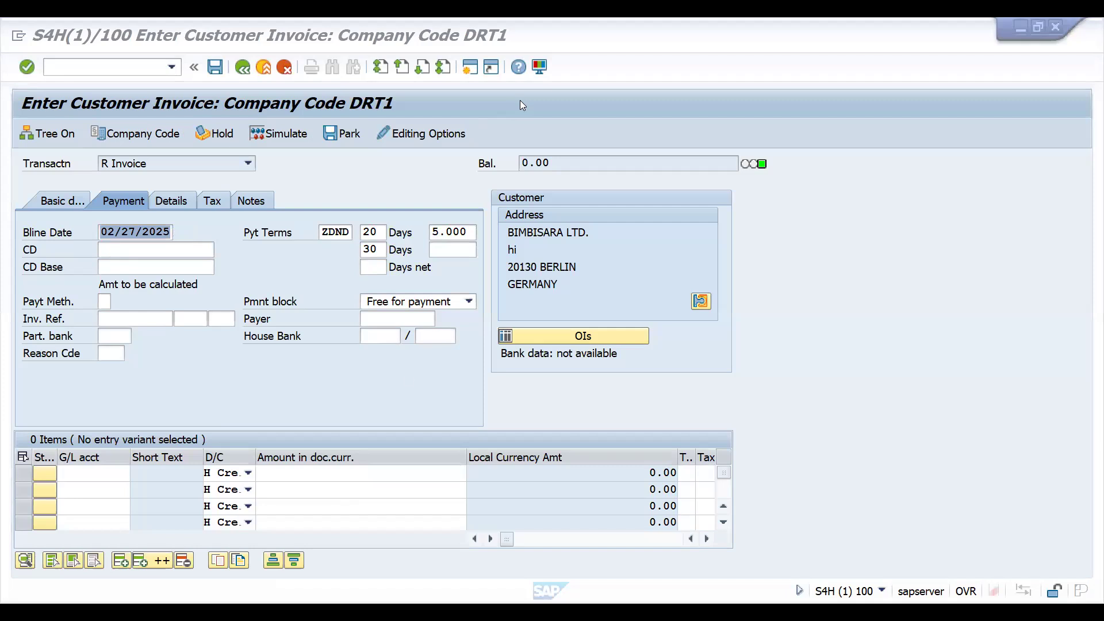
pyautogui.hotkey('alt', 'Tab')
pyautogui.hotkey('shift', 'Right')
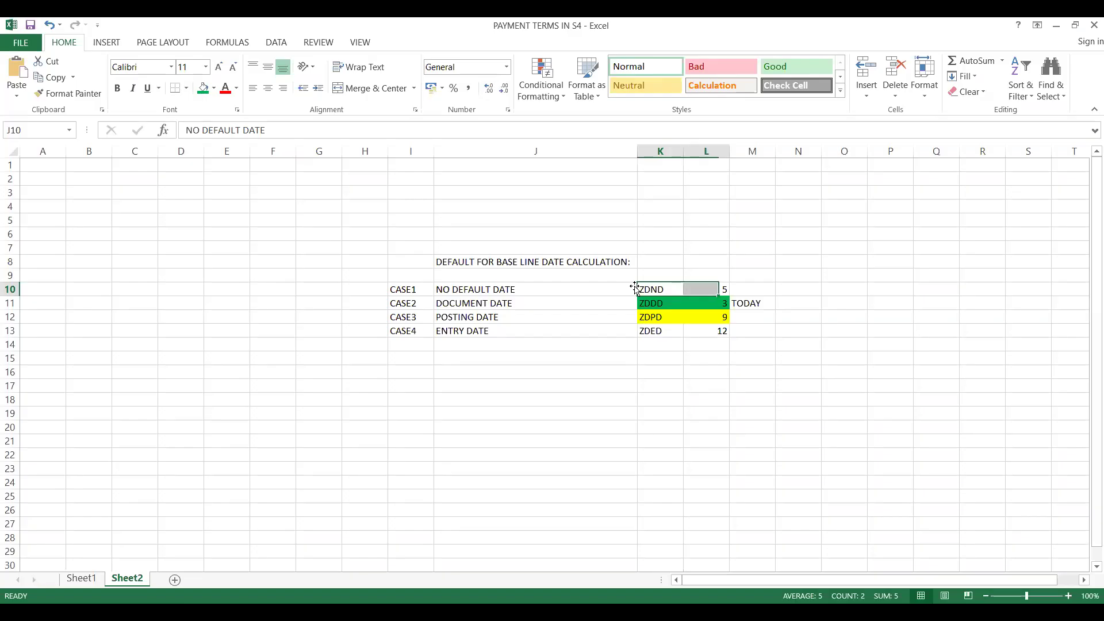
pyautogui.click(214, 95)
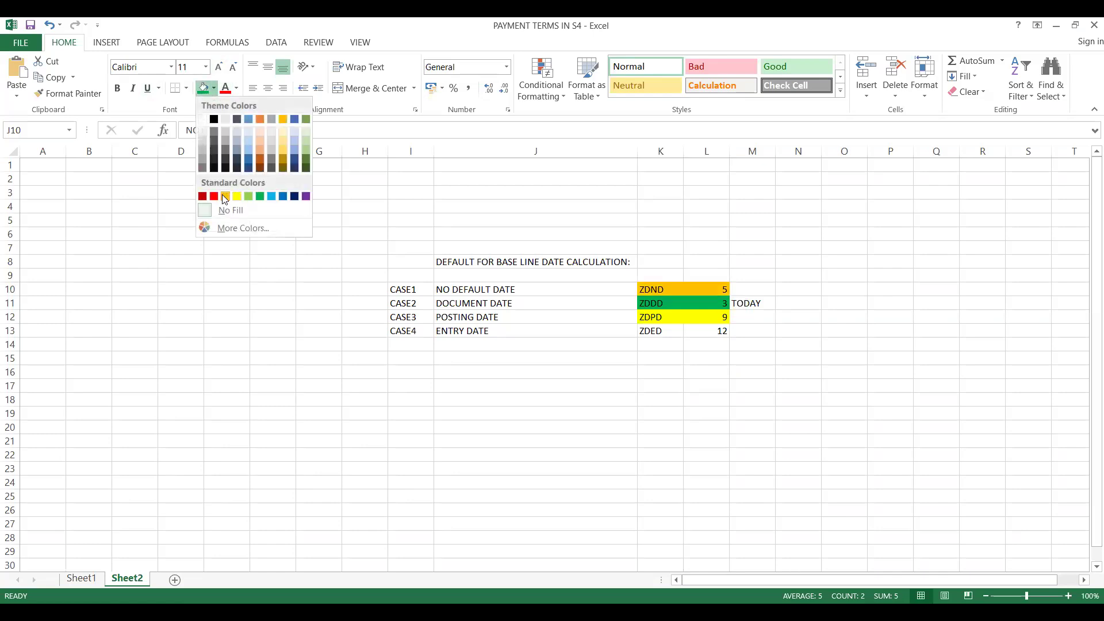
pyautogui.click(225, 197)
pyautogui.click(1035, 598)
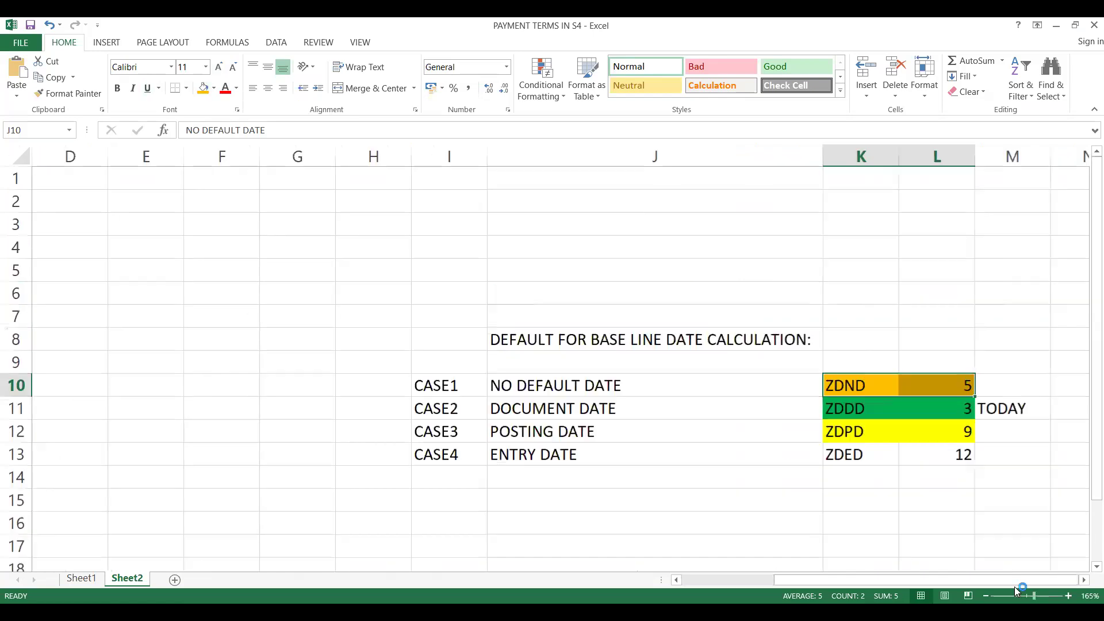
pyautogui.click(843, 458)
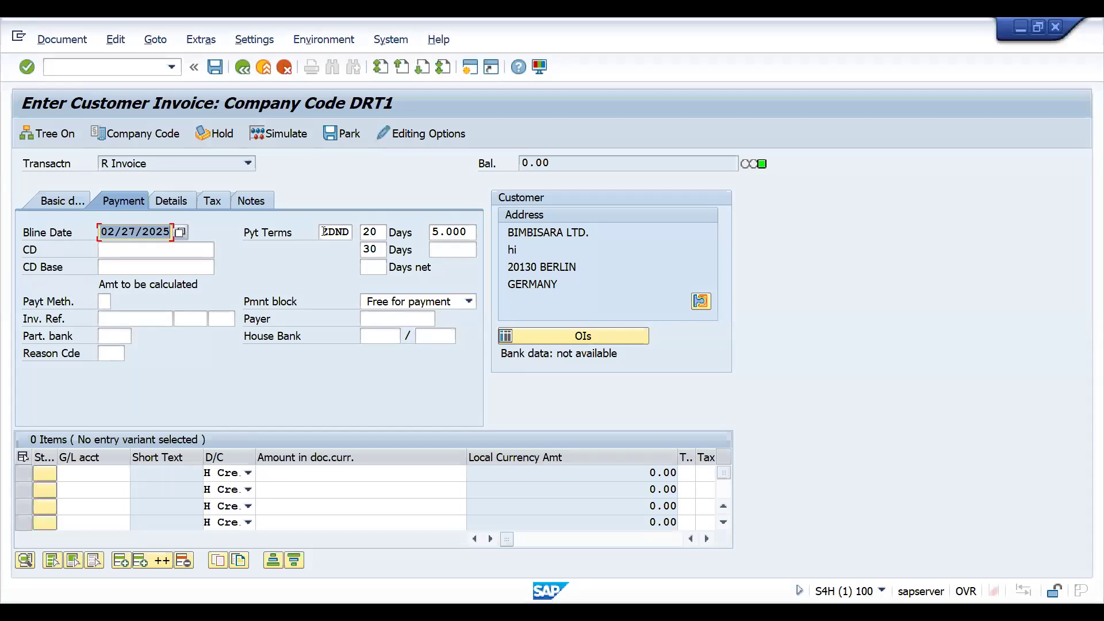
# Return to the SAP invoice, try to apply payment terms ZDED, and set the baseline date to 02/10/2025.
pyautogui.click(324, 232)
pyautogui.press('Delete')
pyautogui.press('Delete')
pyautogui.press('Delete')
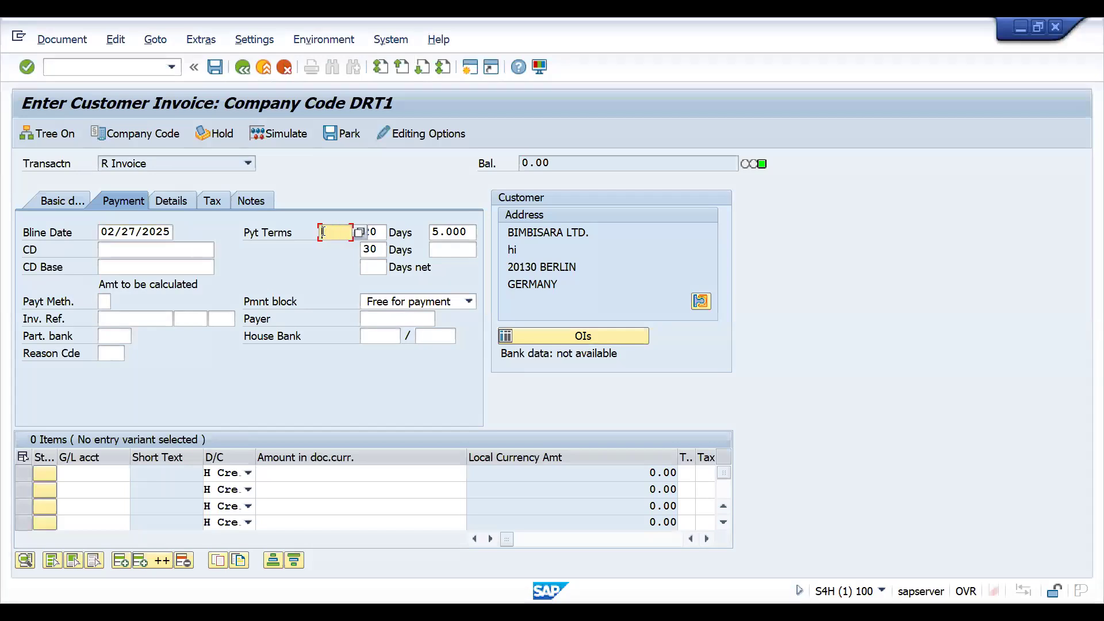
pyautogui.write('ZDED')
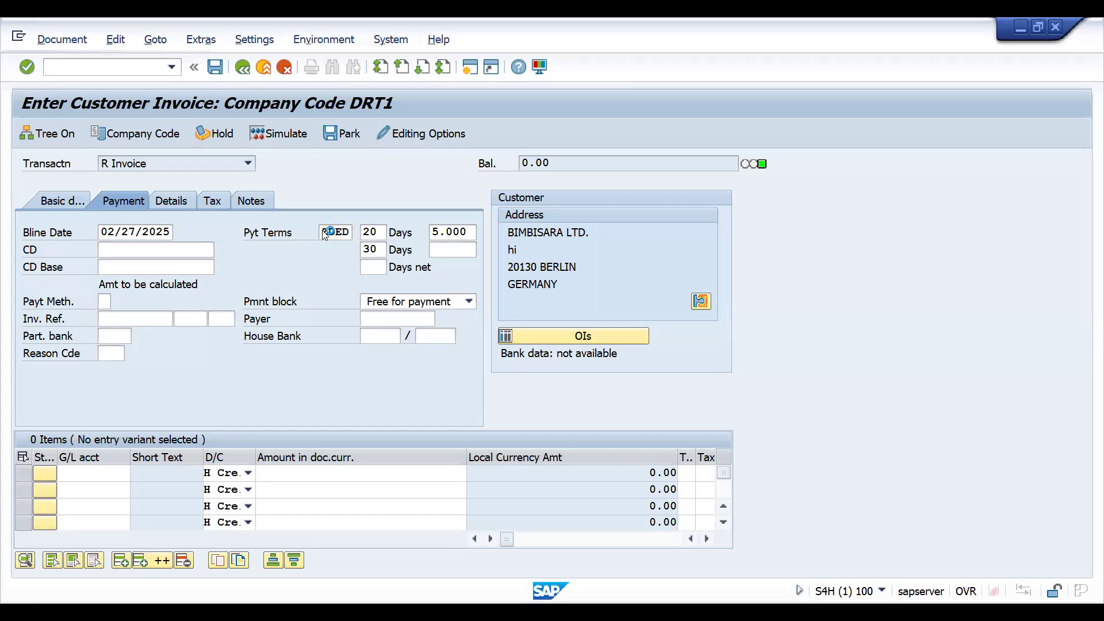
pyautogui.press('Return')
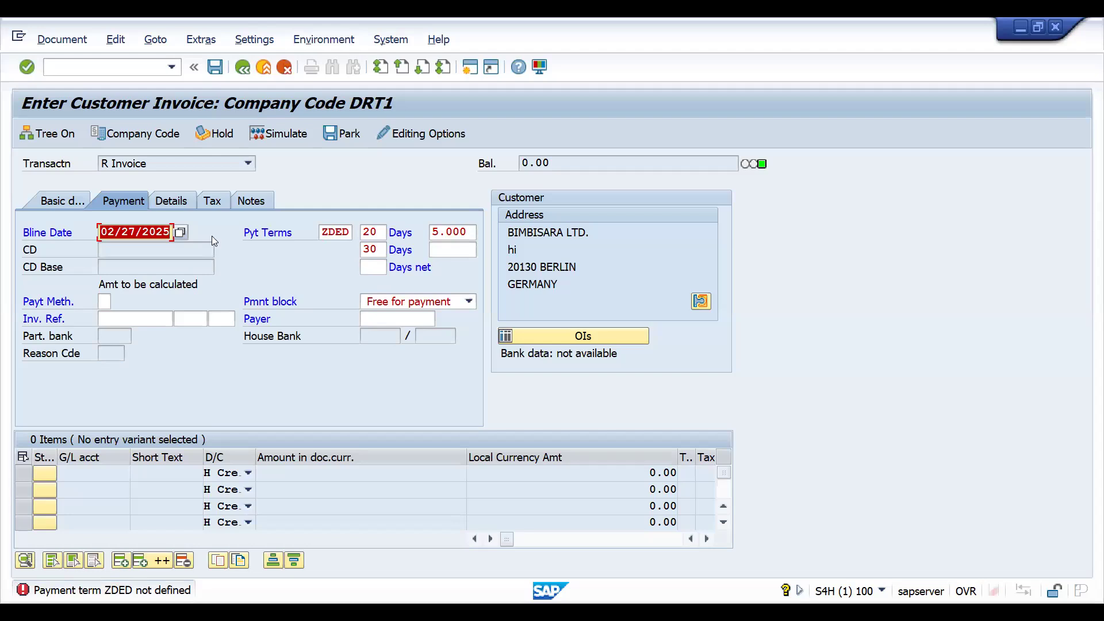
pyautogui.click(181, 234)
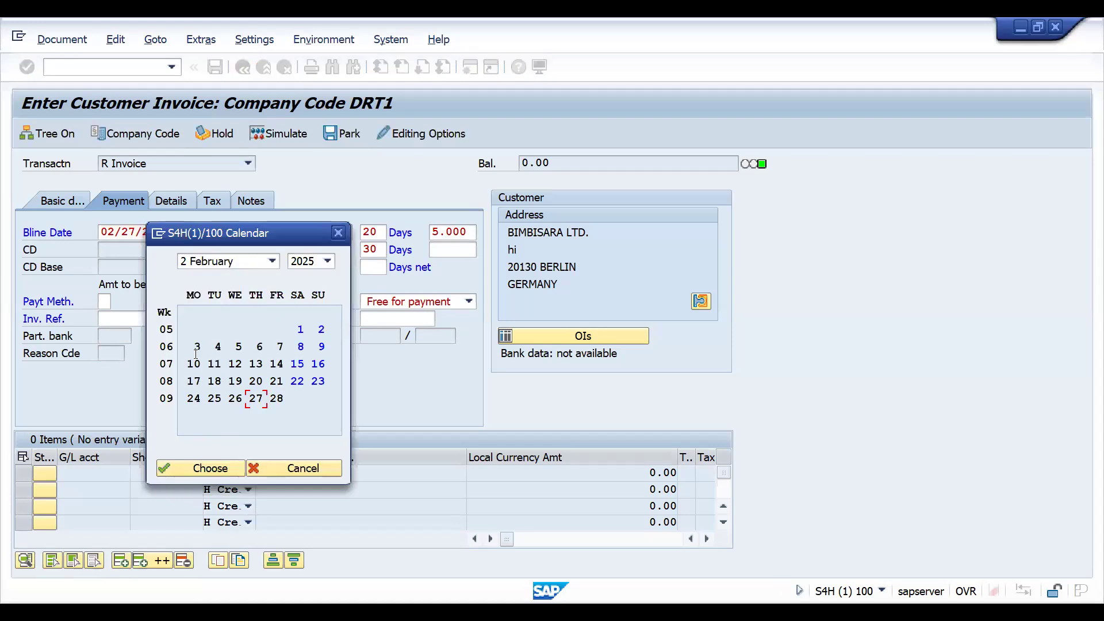
pyautogui.doubleClick(193, 364)
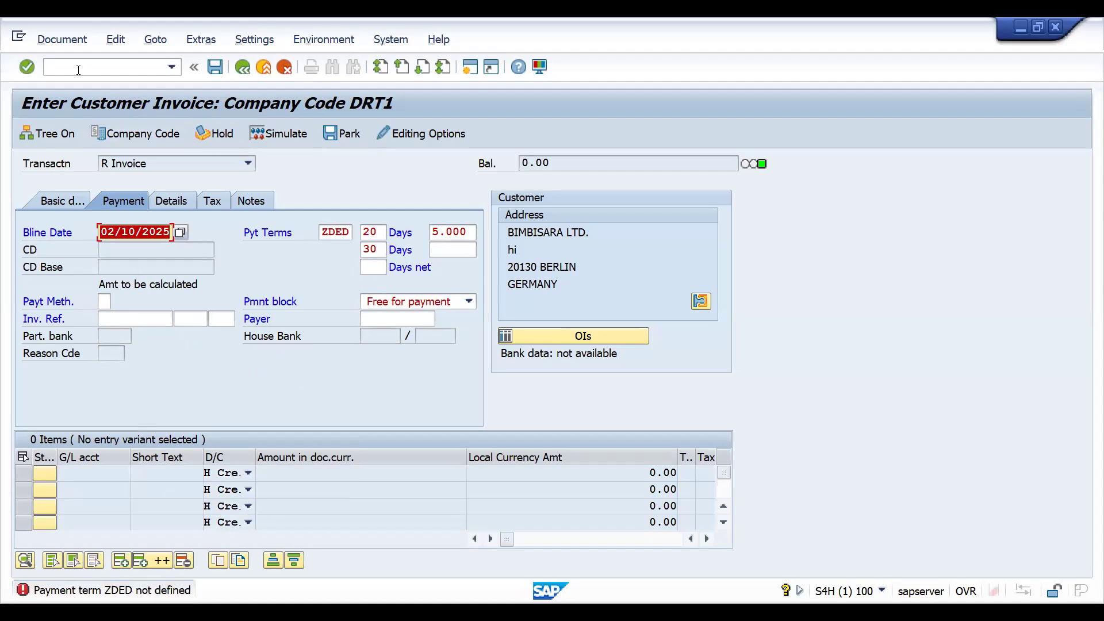
# Leave the invoice for transaction OBB8 and position the terms of payment list at ZDED.
pyautogui.click(118, 66)
pyautogui.write('/NOBB8')
pyautogui.press('Return')
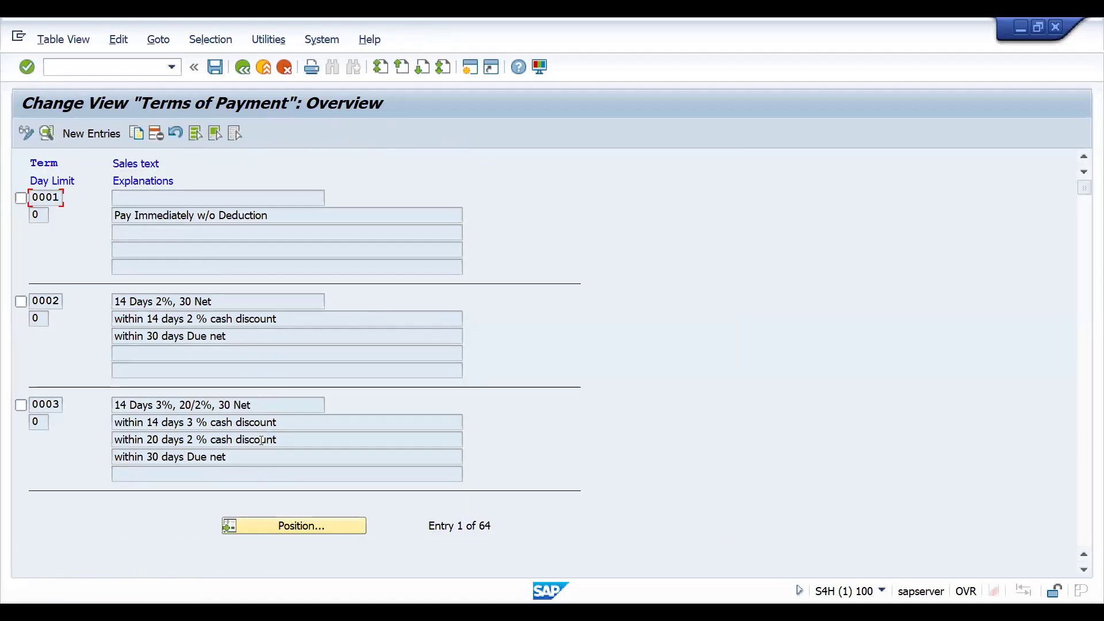
pyautogui.click(279, 524)
pyautogui.write('Z')
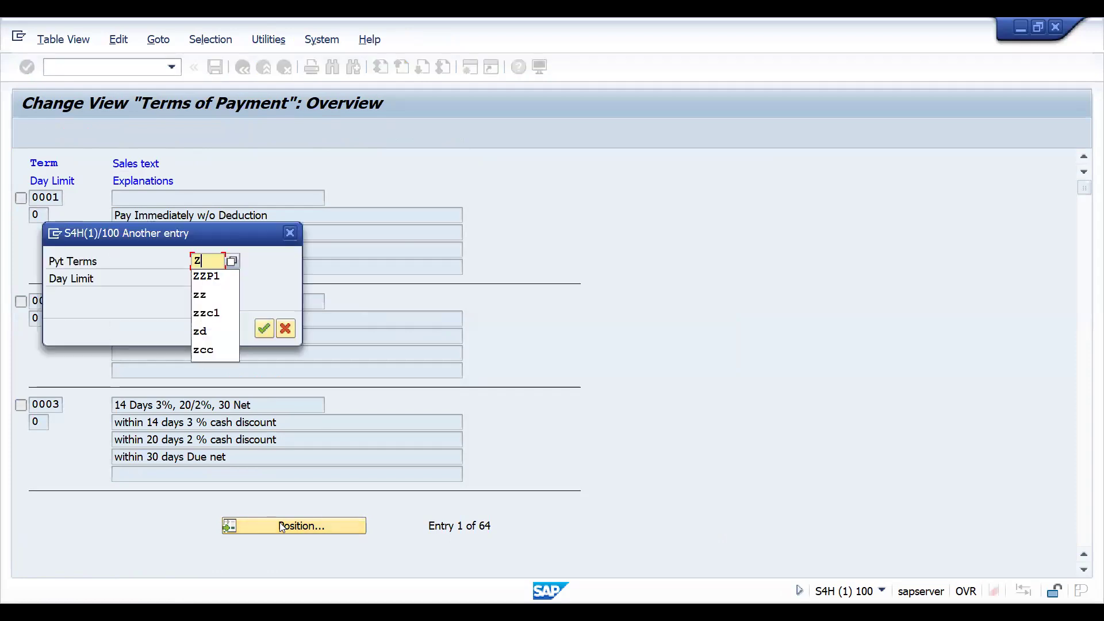
pyautogui.write('DED')
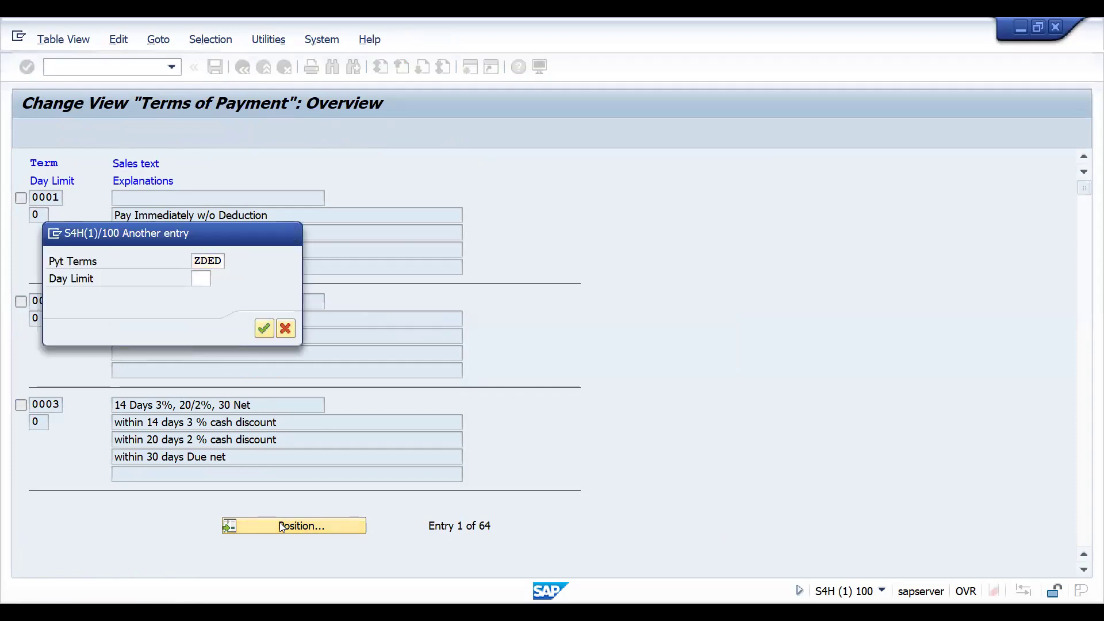
pyautogui.press('Return')
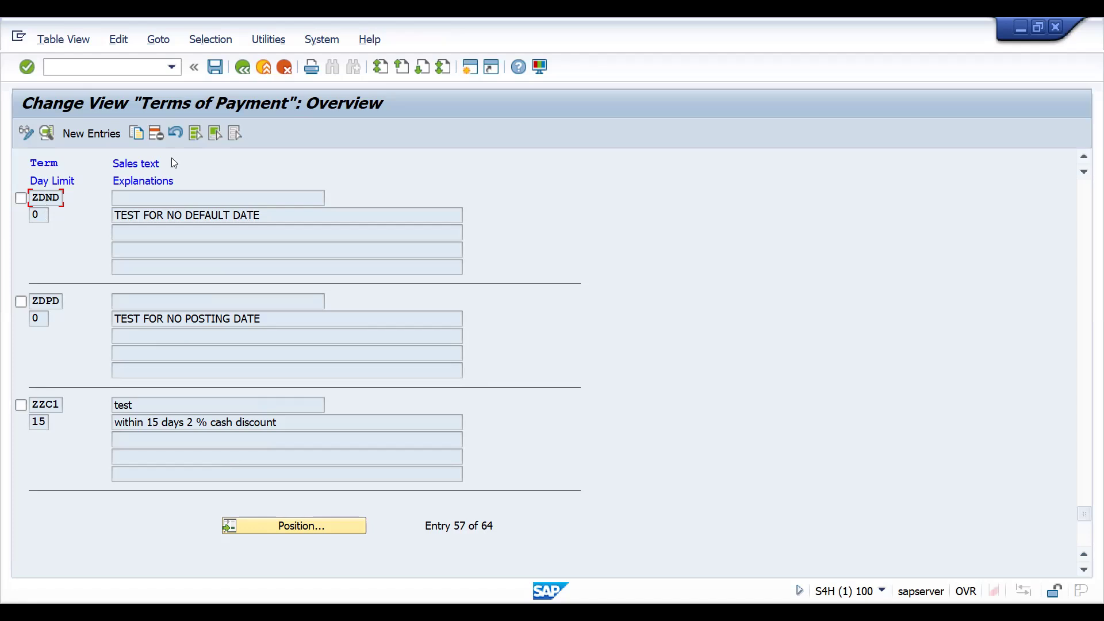
# Look up ZDED in the terms of payment list again, and position the list at ZDDD.
pyautogui.click(265, 526)
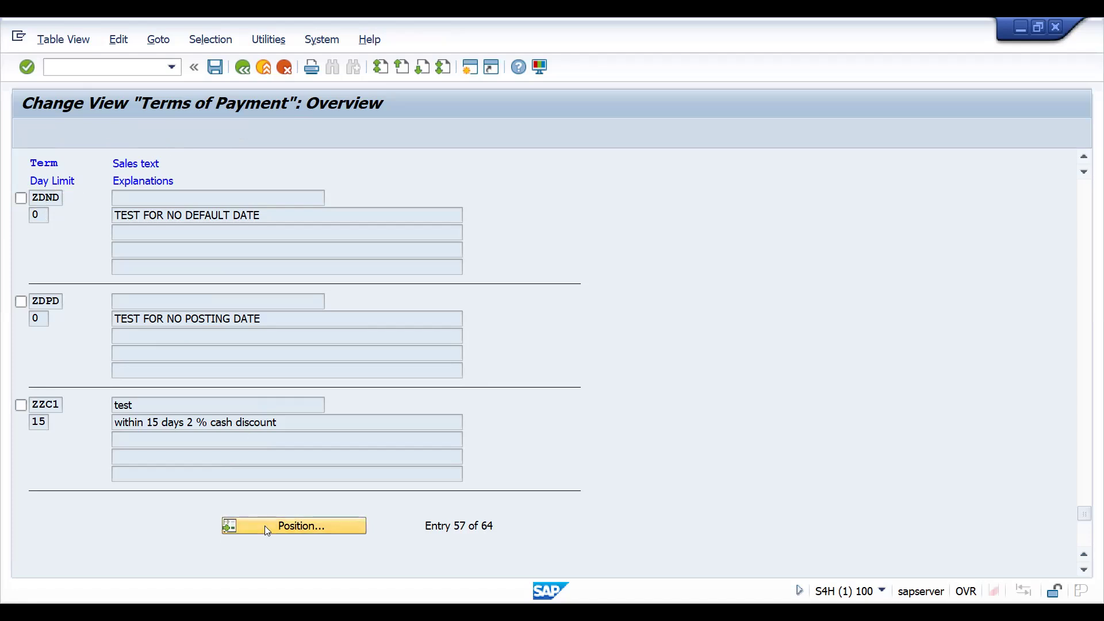
pyautogui.write('Z')
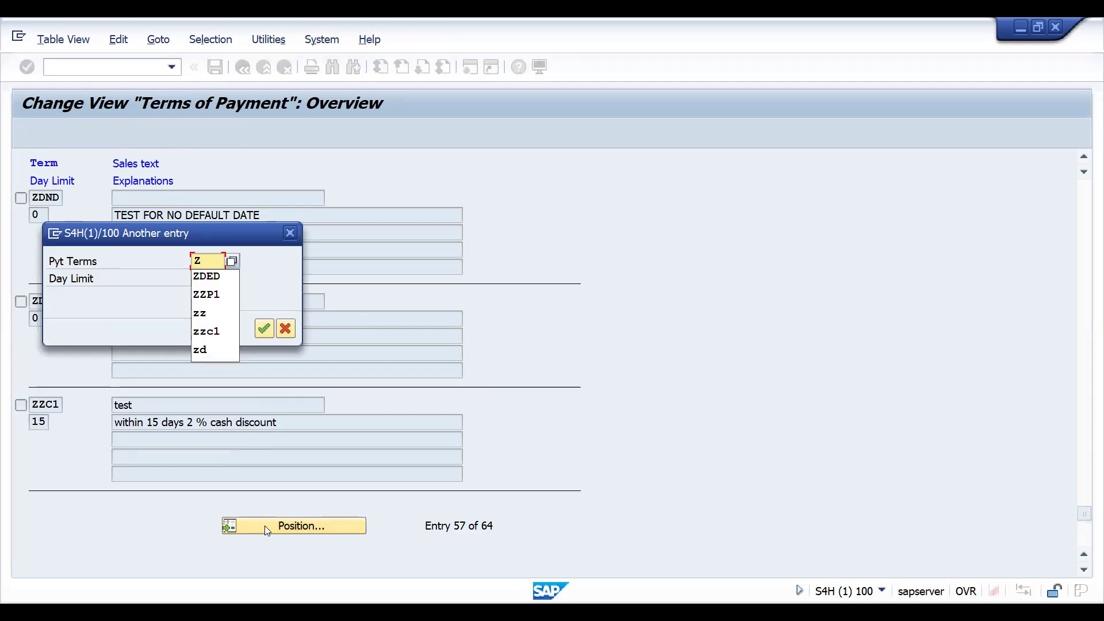
pyautogui.write('DED')
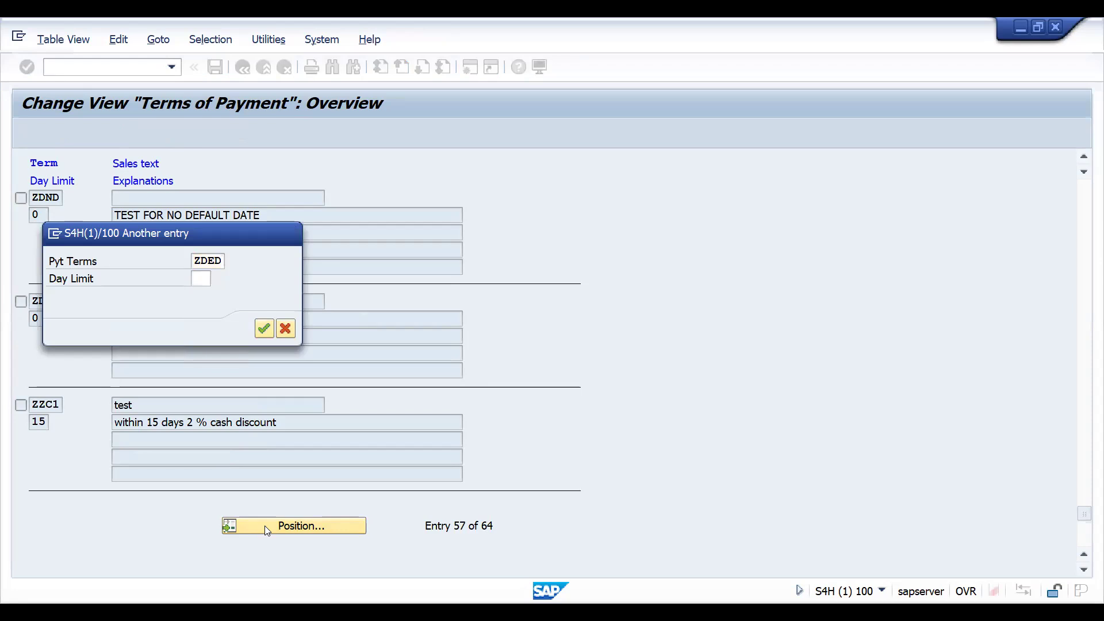
pyautogui.press('Return')
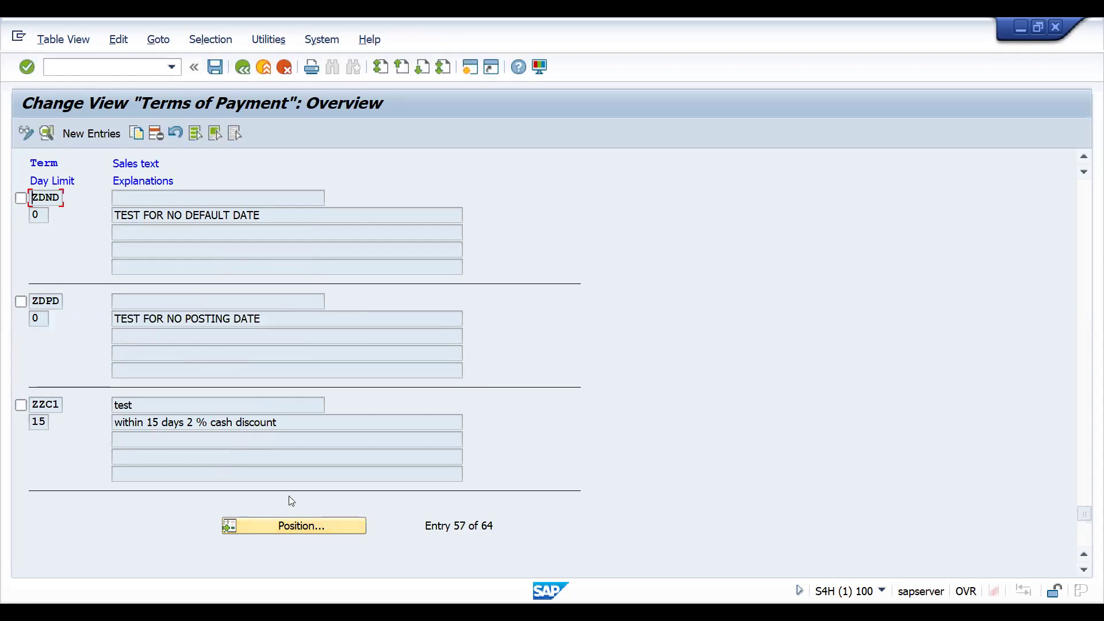
pyautogui.click(290, 526)
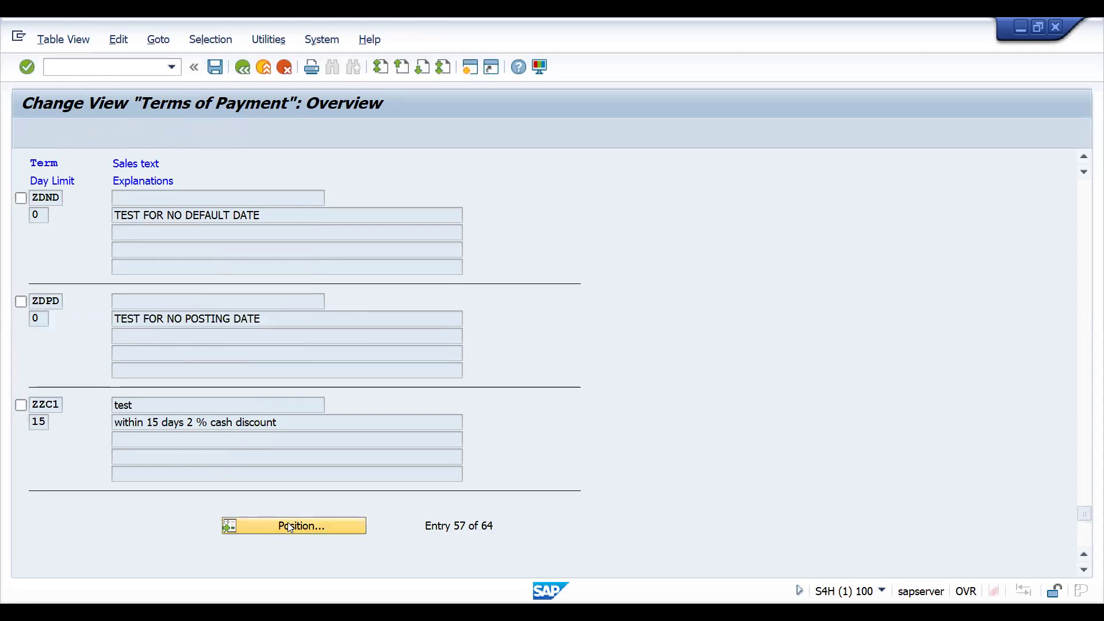
pyautogui.write('ZDDD')
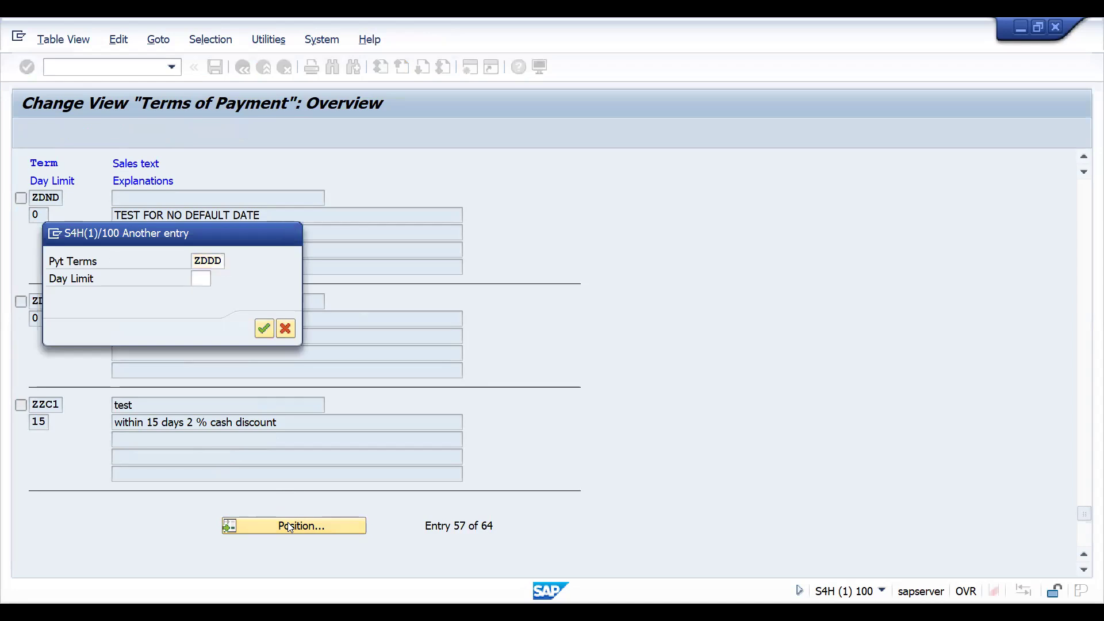
pyautogui.press('Return')
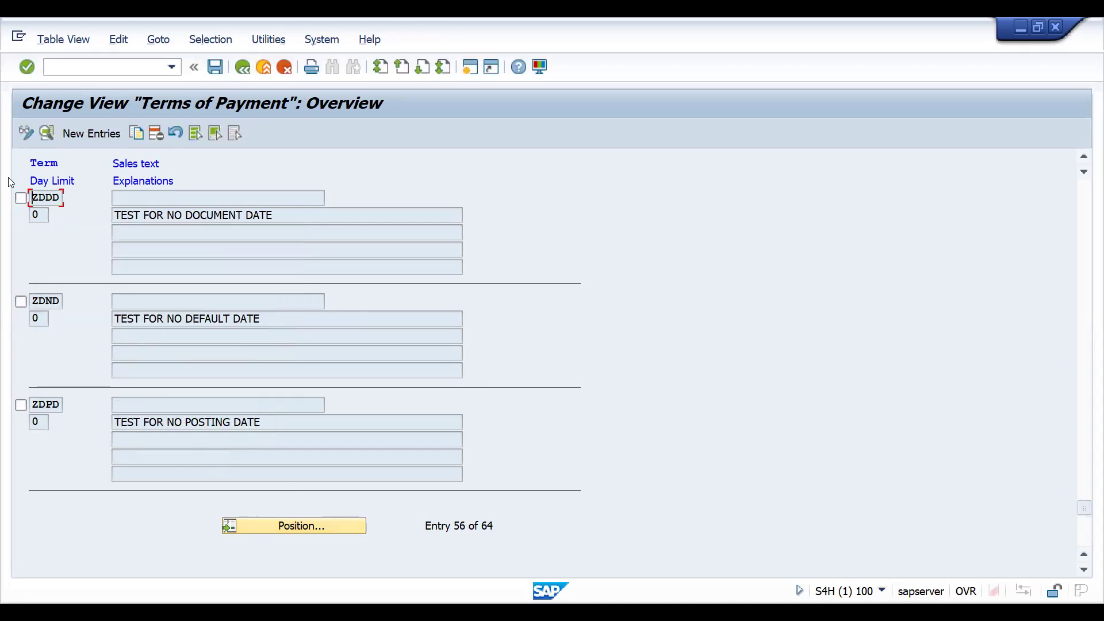
# Copy the ZDDD entry, setting its baseline date default to Entry Date and its own explanation to TEST FOR NO ENTRY DATE.
pyautogui.click(138, 136)
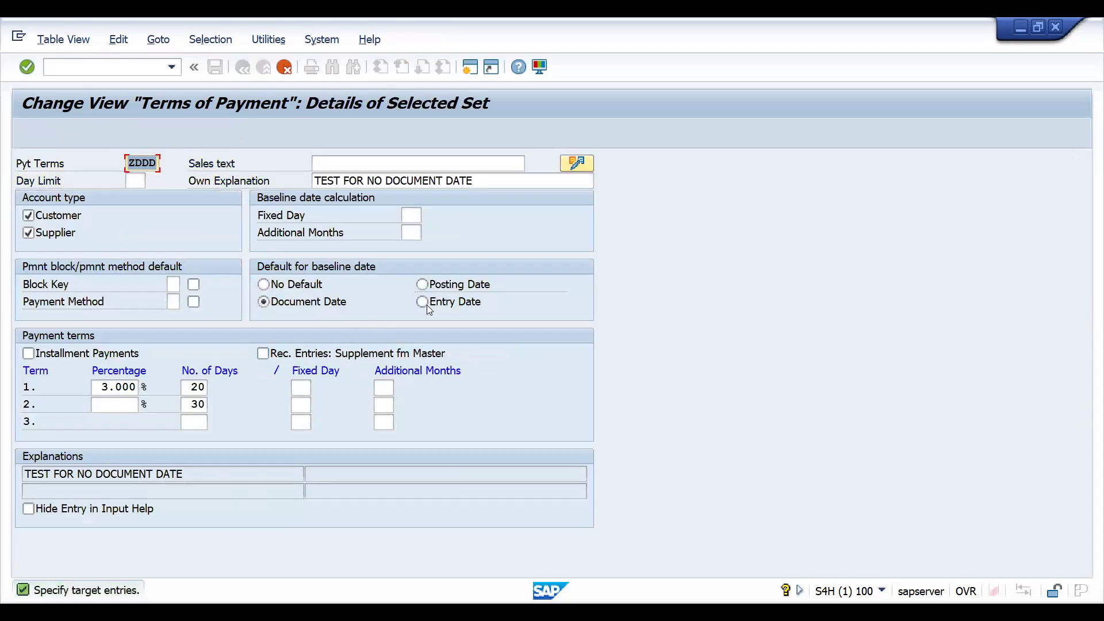
pyautogui.click(424, 305)
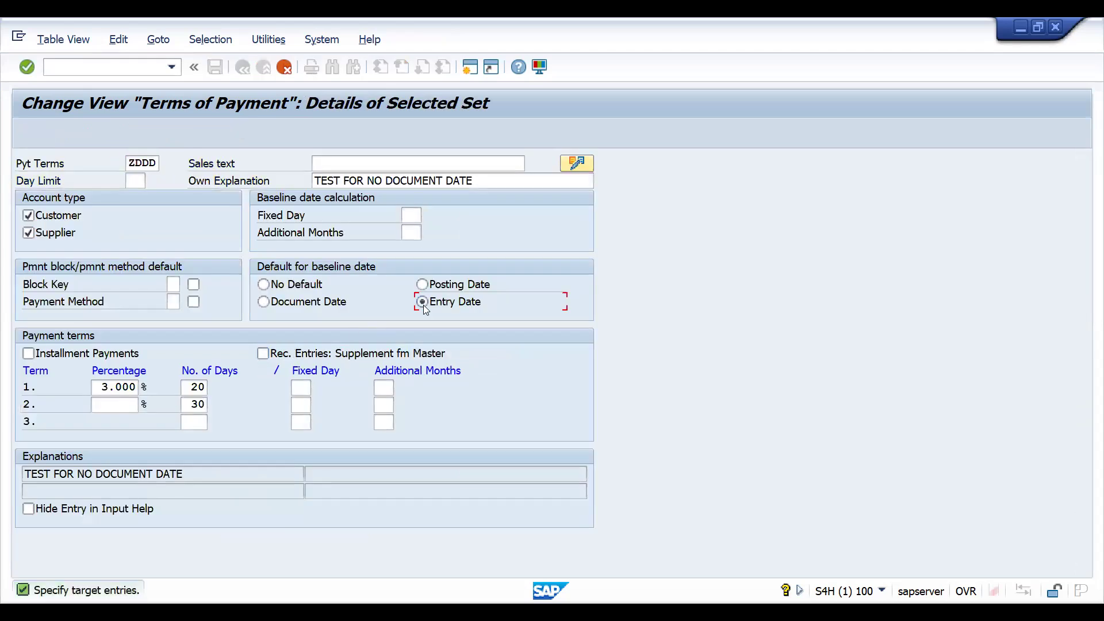
pyautogui.click(386, 181)
pyautogui.press('Delete')
pyautogui.press('Delete')
pyautogui.press('Delete')
pyautogui.press('Delete')
pyautogui.press('Delete')
pyautogui.press('Delete')
pyautogui.press('Delete')
pyautogui.press('Delete')
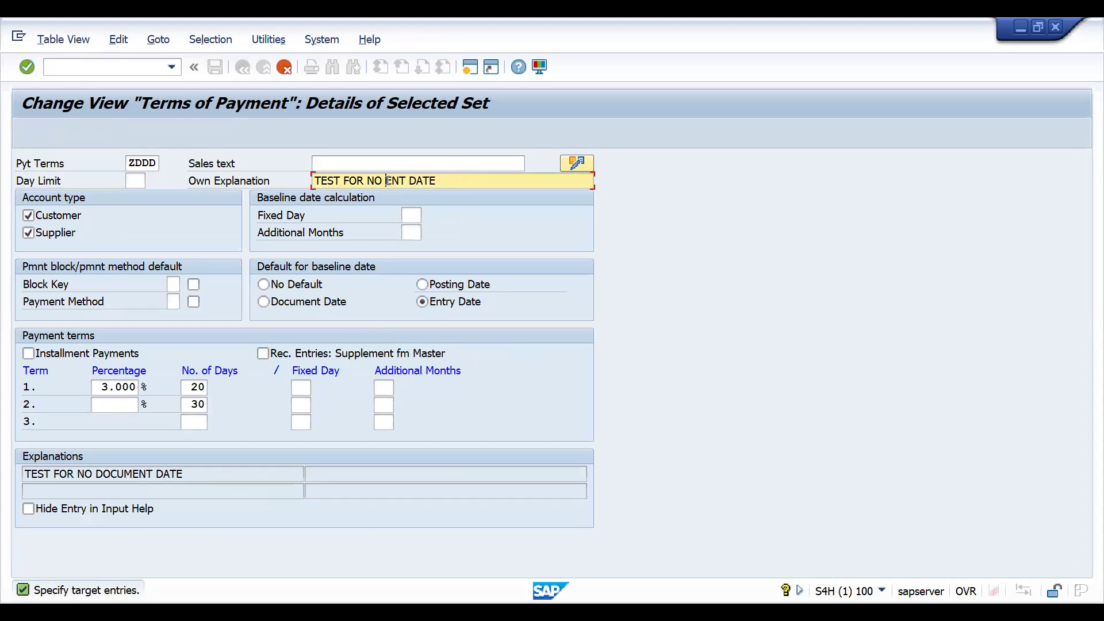
pyautogui.write('ENTRY')
pyautogui.press('BackSpace')
pyautogui.write('Y')
# Set the copy's first-term discount percentage to 12 and check the entry date case in the Excel sheet.
pyautogui.click(106, 387)
pyautogui.write('1')
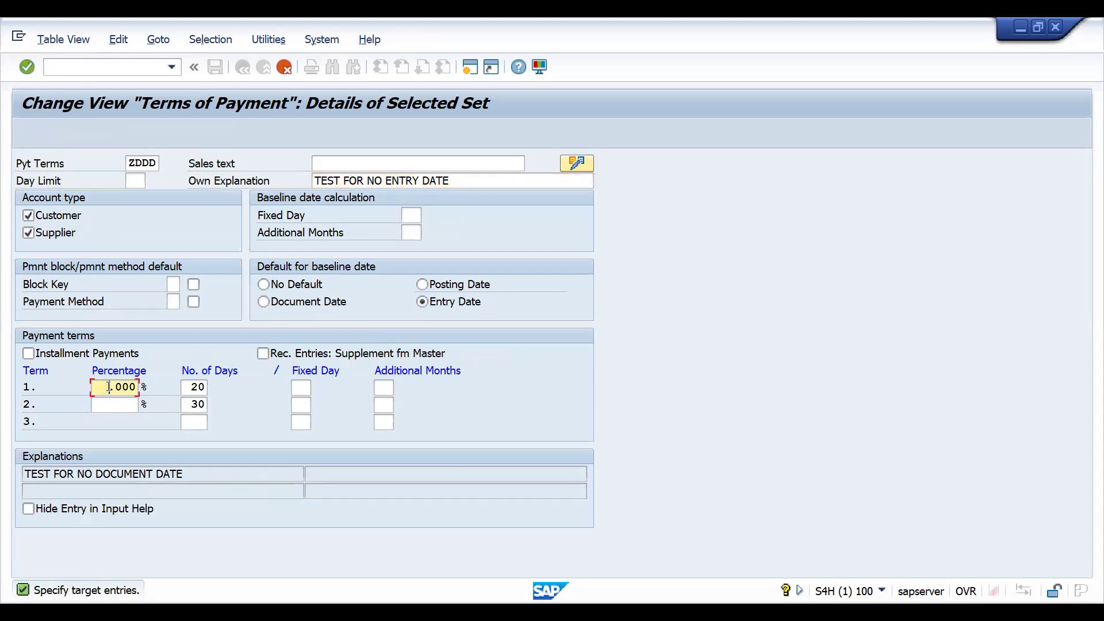
pyautogui.write('2')
pyautogui.hotkey('alt', 'Tab')
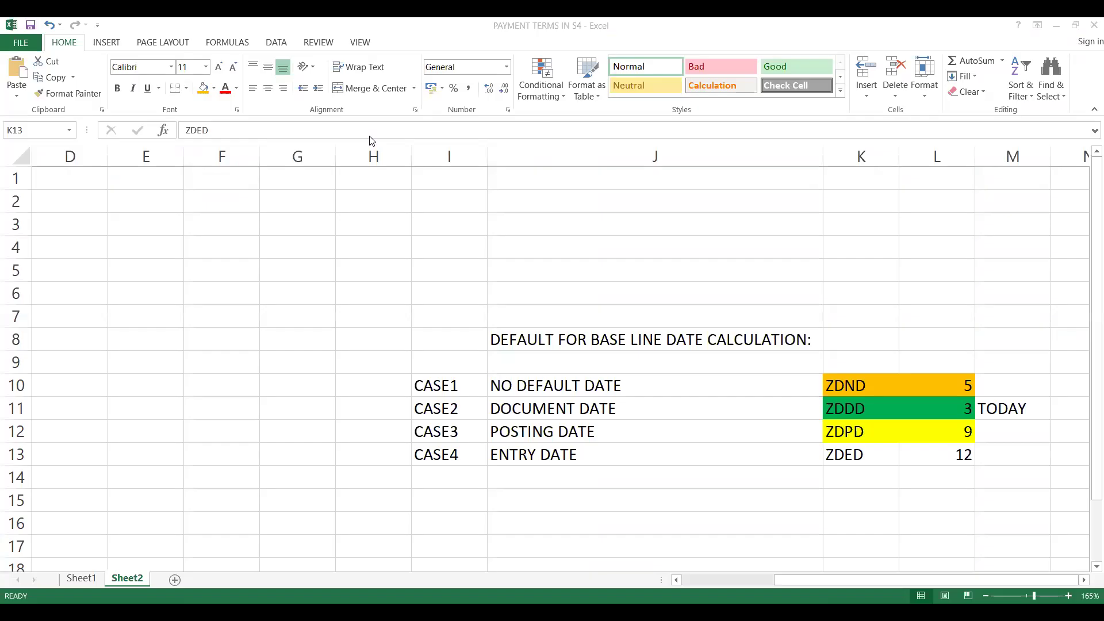
pyautogui.hotkey('alt', 'Tab')
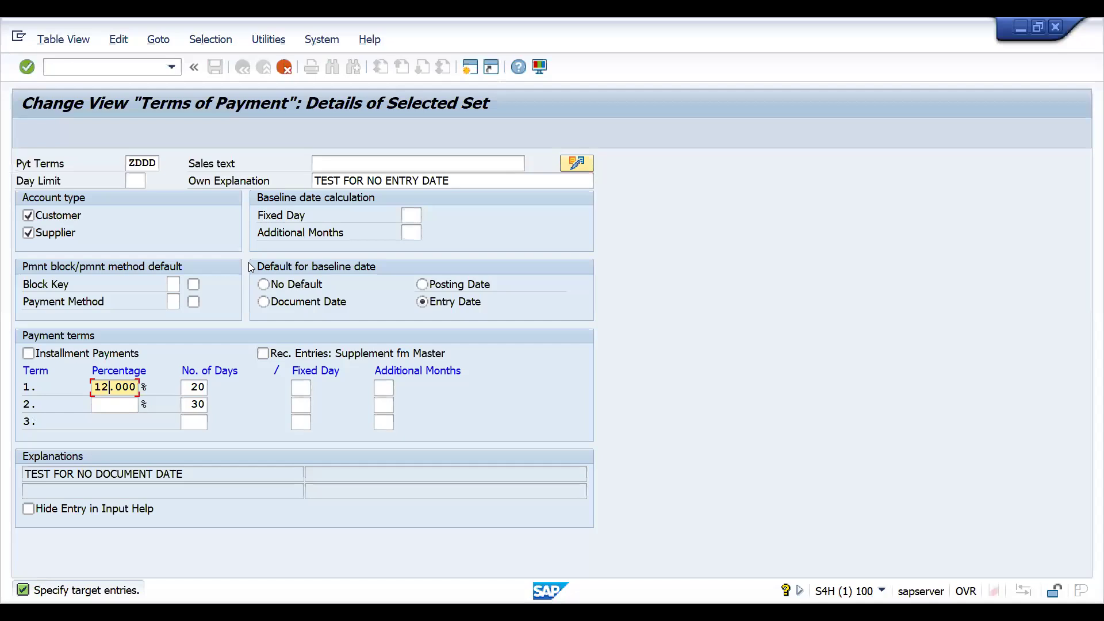
# Name the copied payment terms ZDED and save them to customizing request S4HK905392.
pyautogui.click(143, 164)
pyautogui.press('BackSpace')
pyautogui.press('BackSpace')
pyautogui.write('ED')
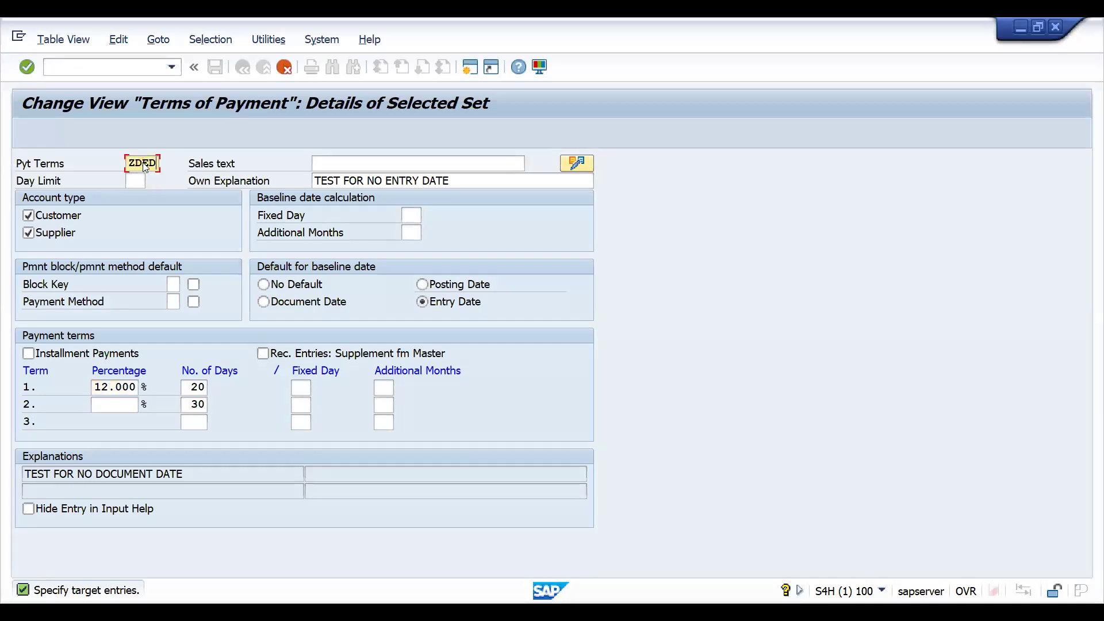
pyautogui.press('Return')
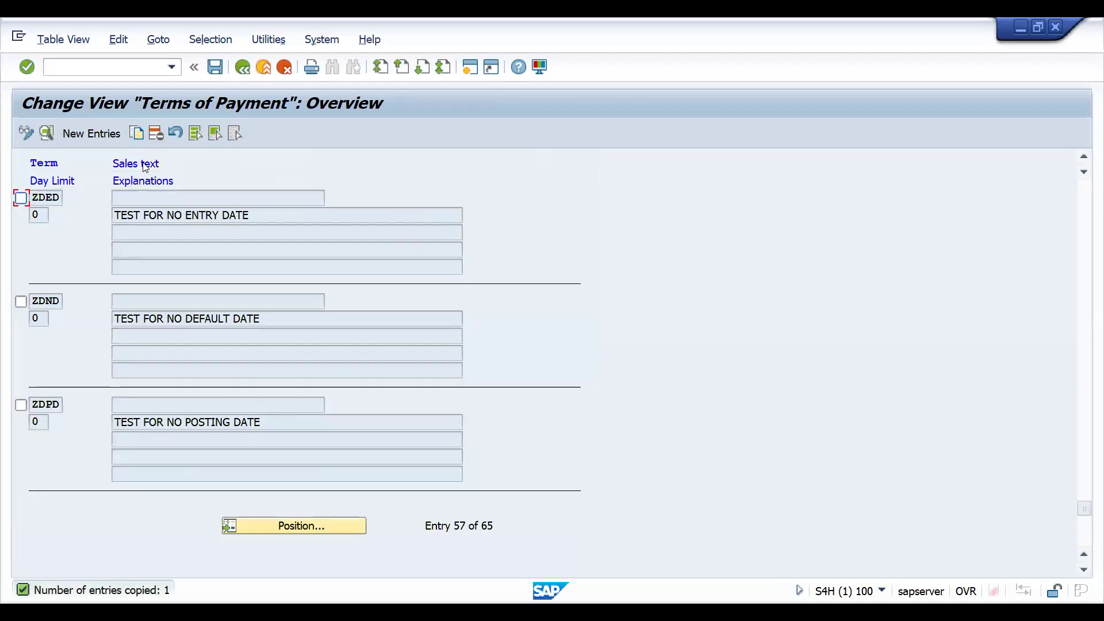
pyautogui.hotkey('ctrl', 's')
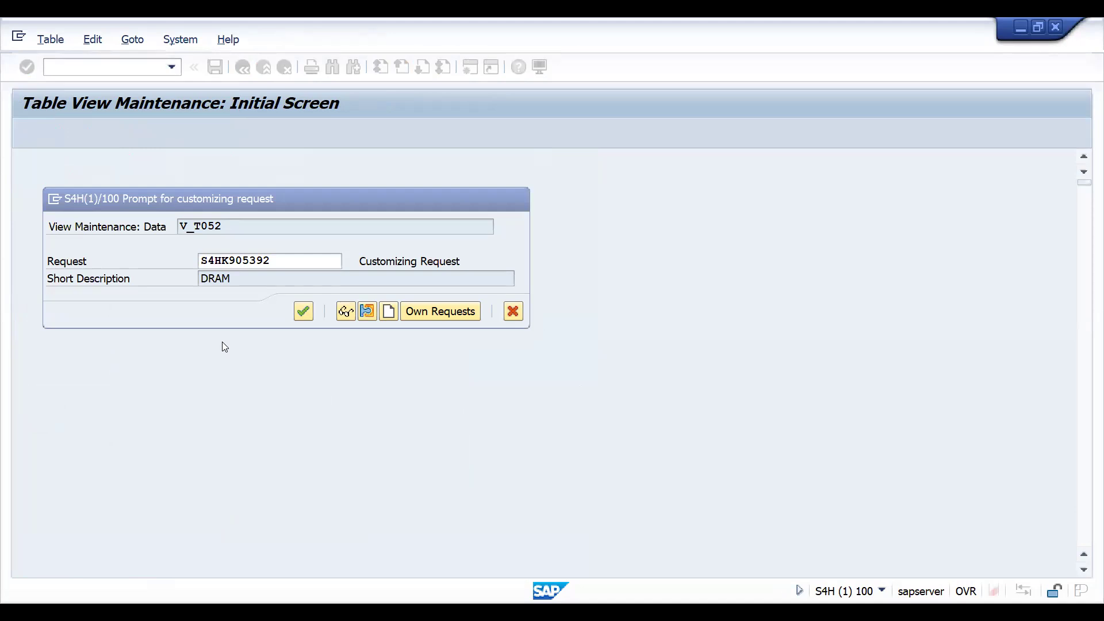
pyautogui.press('Return')
pyautogui.write('/NOB')
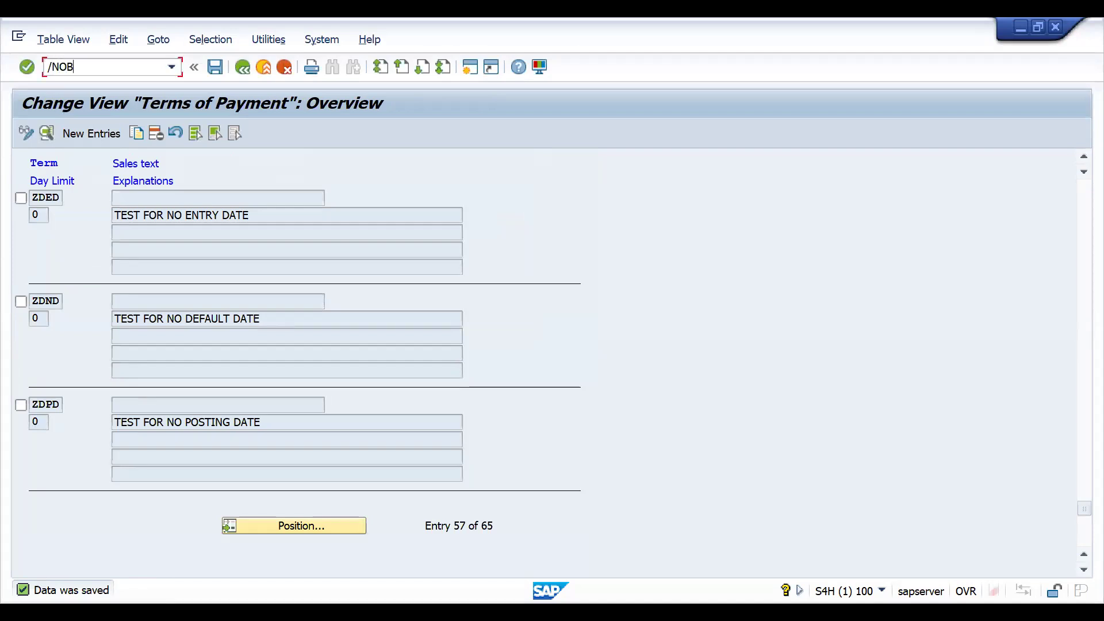
pyautogui.write('70')
pyautogui.press('Return')
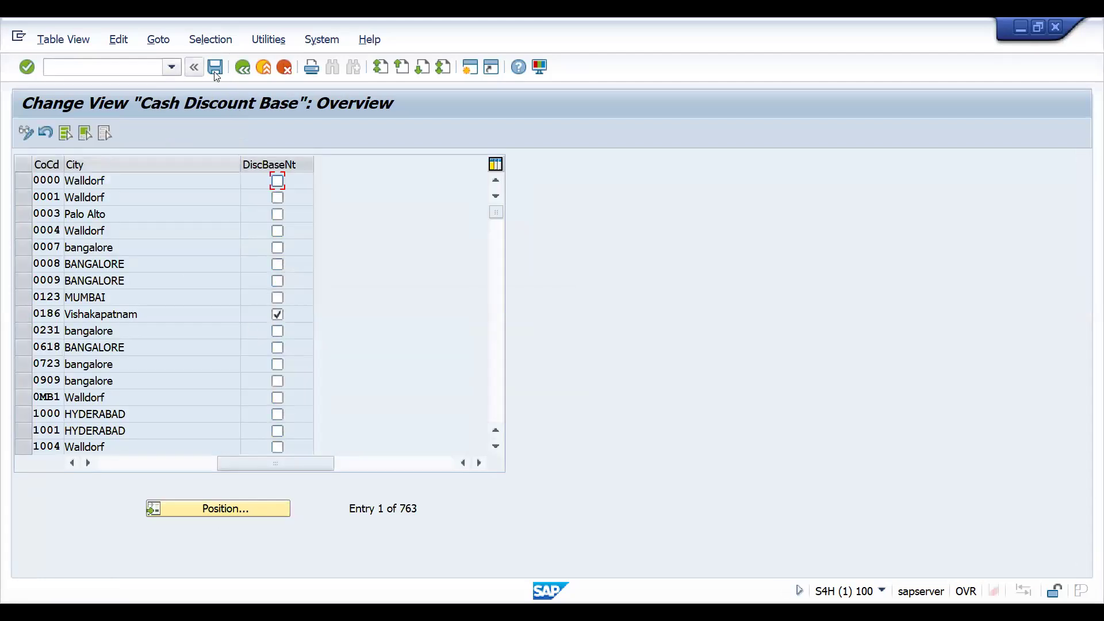
# Open transaction FB70 and enter the customer's number in the new invoice.
pyautogui.click(163, 69)
pyautogui.write('/N')
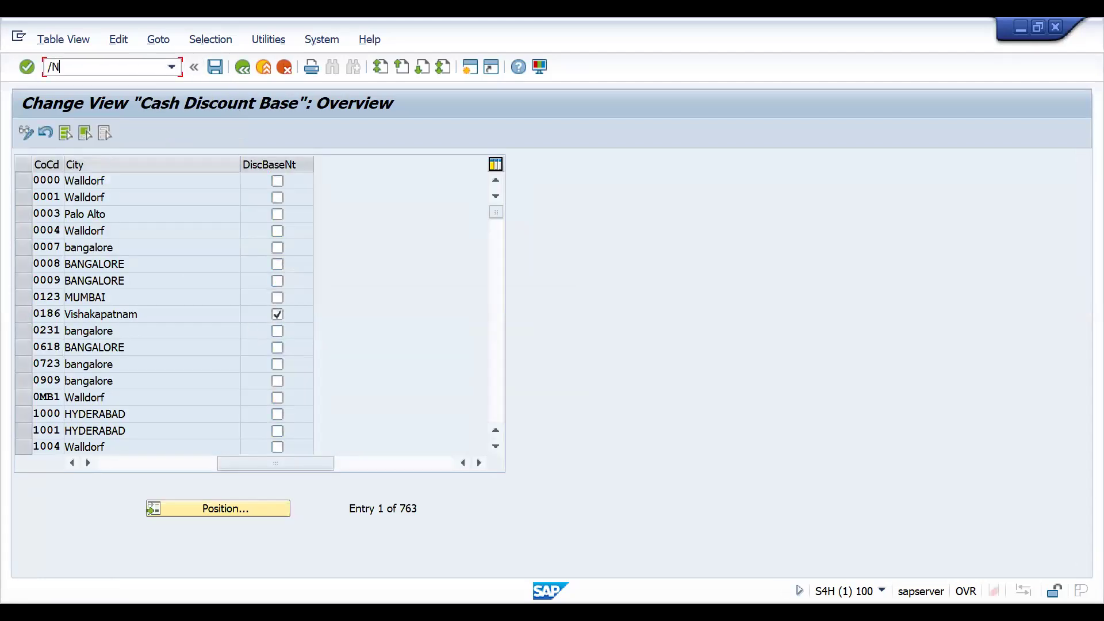
pyautogui.write('FB70')
pyautogui.press('Return')
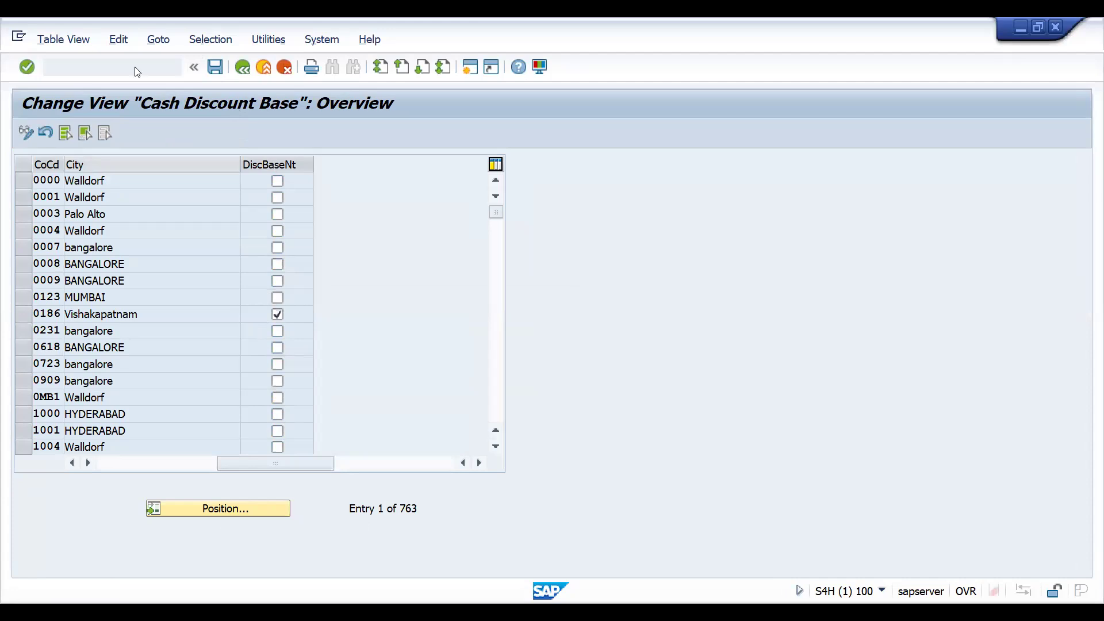
pyautogui.press('space')
pyautogui.press('Down')
pyautogui.press('Return')
# Set the customer invoice's invoice date to 02/10/2025 and its posting date to 02/27/2025.
pyautogui.press('Return')
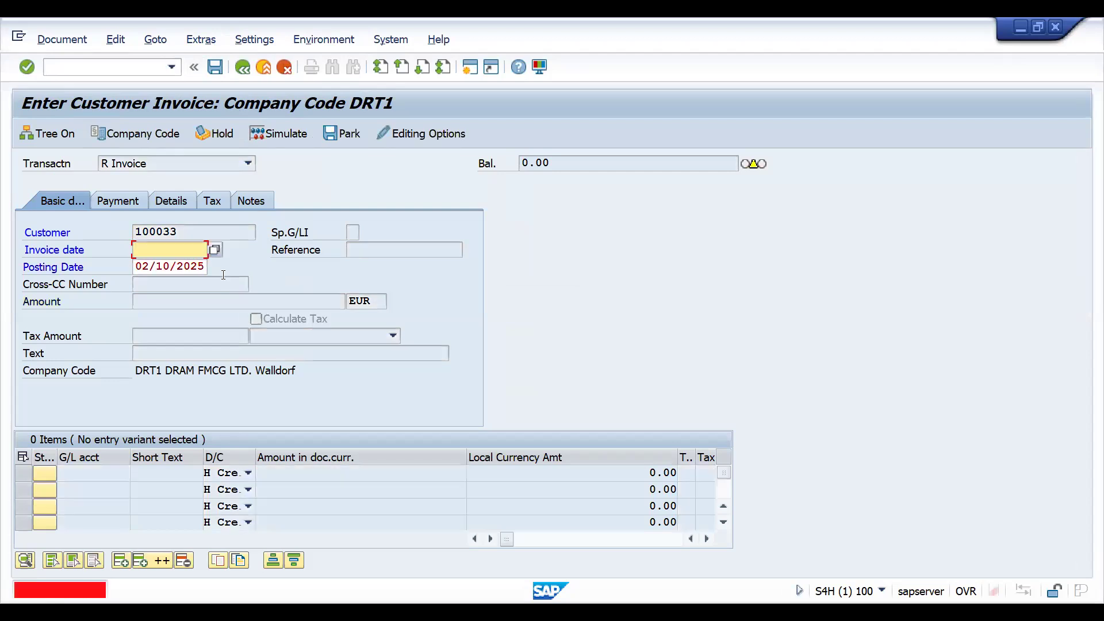
pyautogui.press('space')
pyautogui.press('Down')
pyautogui.press('Return')
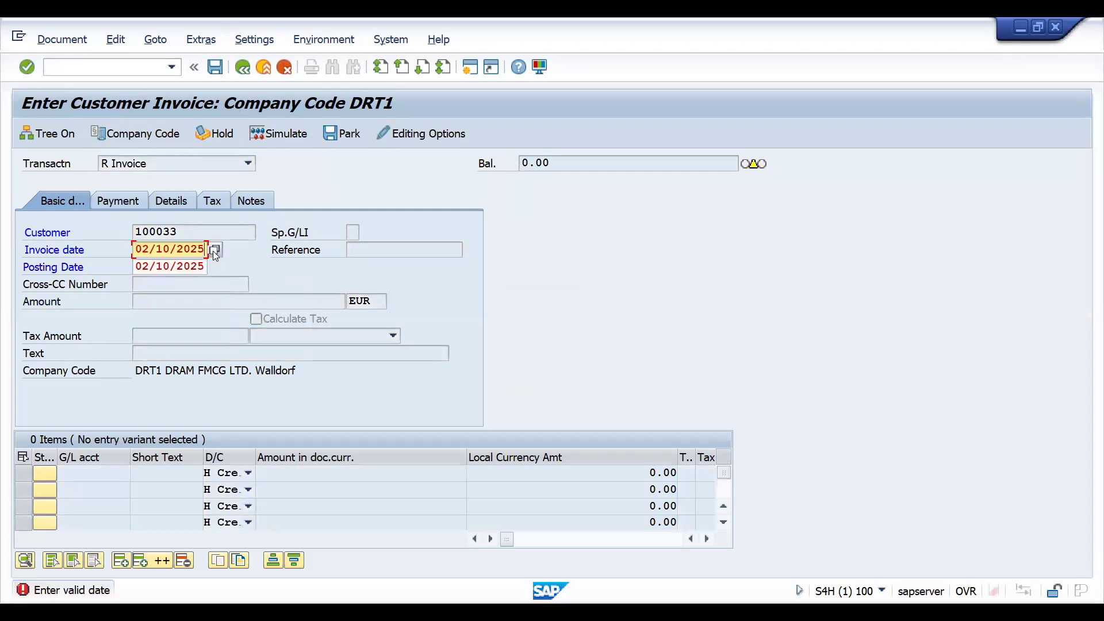
pyautogui.moveTo(185, 268); pyautogui.dragTo(218, 270)
pyautogui.press('End')
pyautogui.click(216, 269)
pyautogui.doubleClick(253, 398)
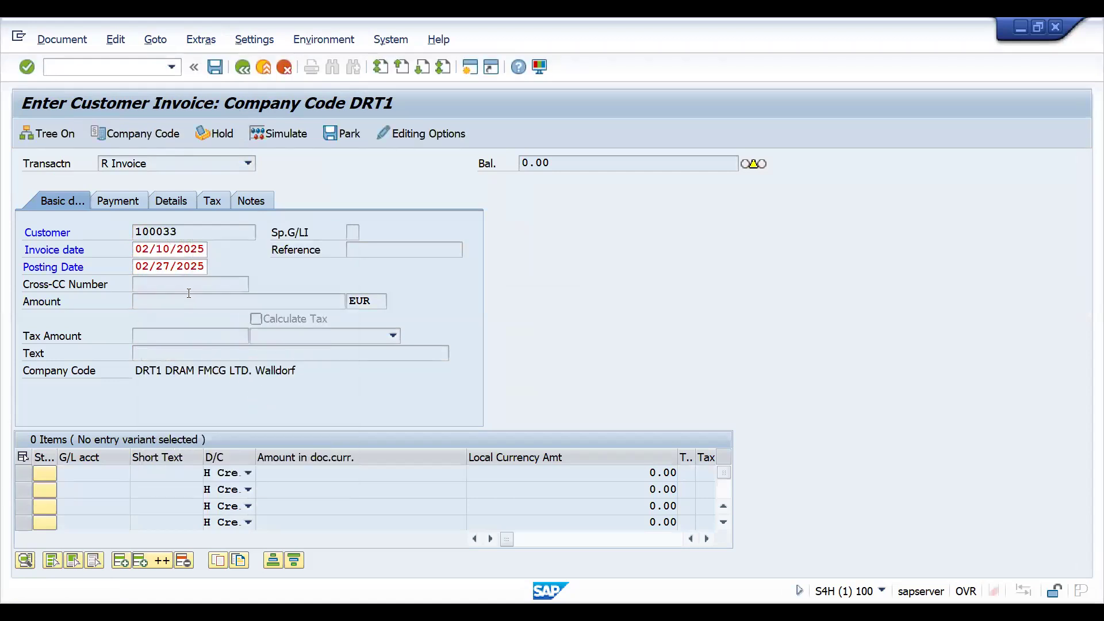
pyautogui.press('Return')
# Try to apply payment terms ZDED in the invoice's payment details.
pyautogui.click(100, 202)
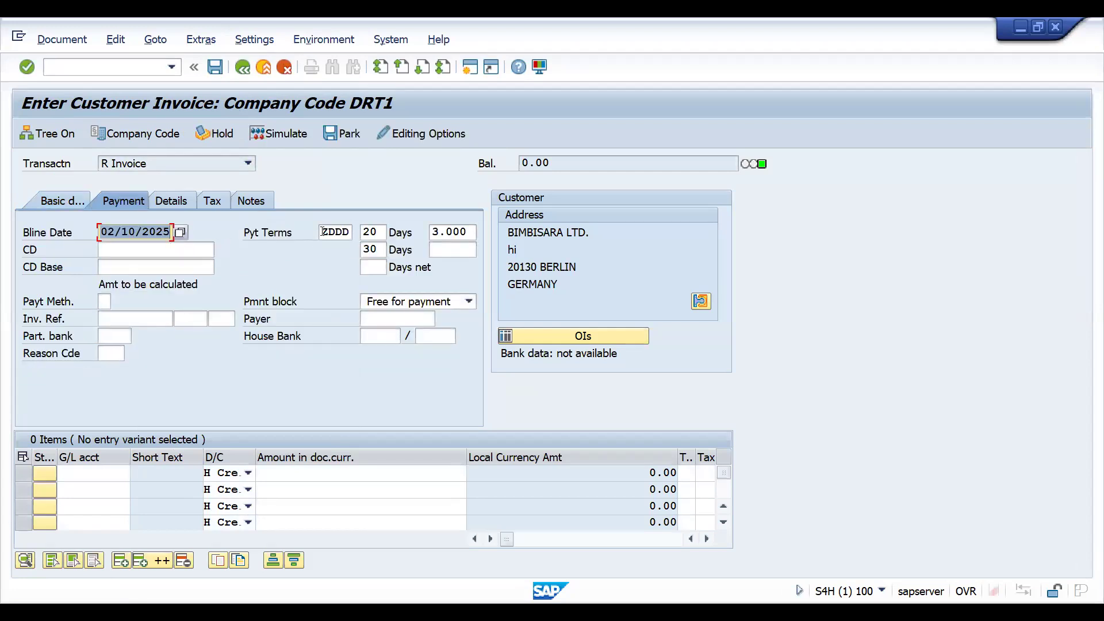
pyautogui.click(323, 231)
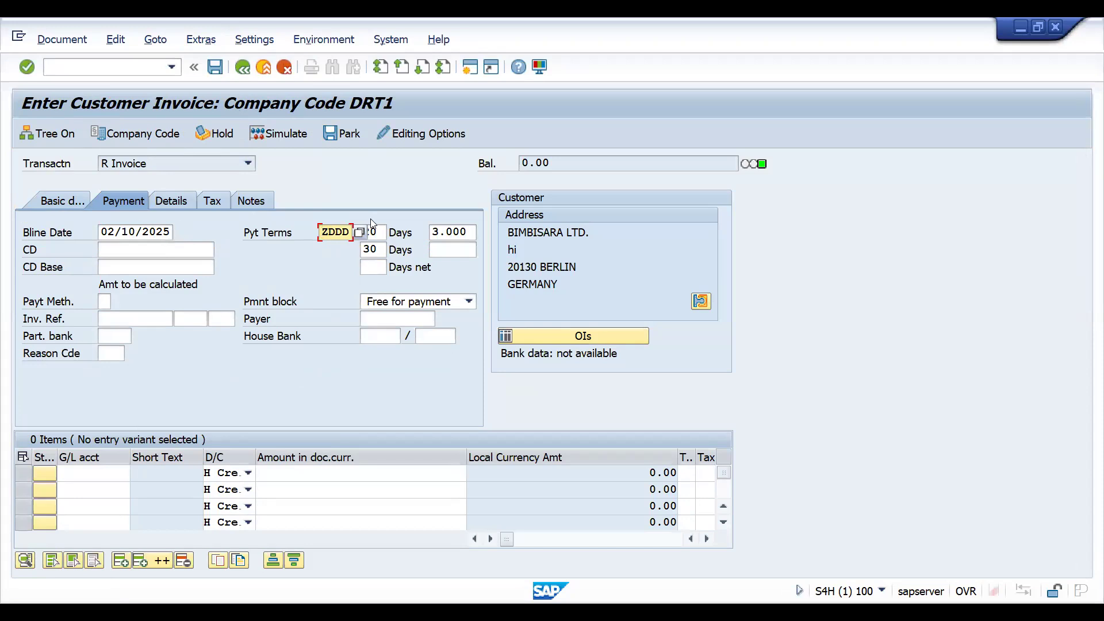
pyautogui.press('Delete')
pyautogui.press('Delete')
pyautogui.press('Delete')
pyautogui.press('Delete')
pyautogui.write('ZDED')
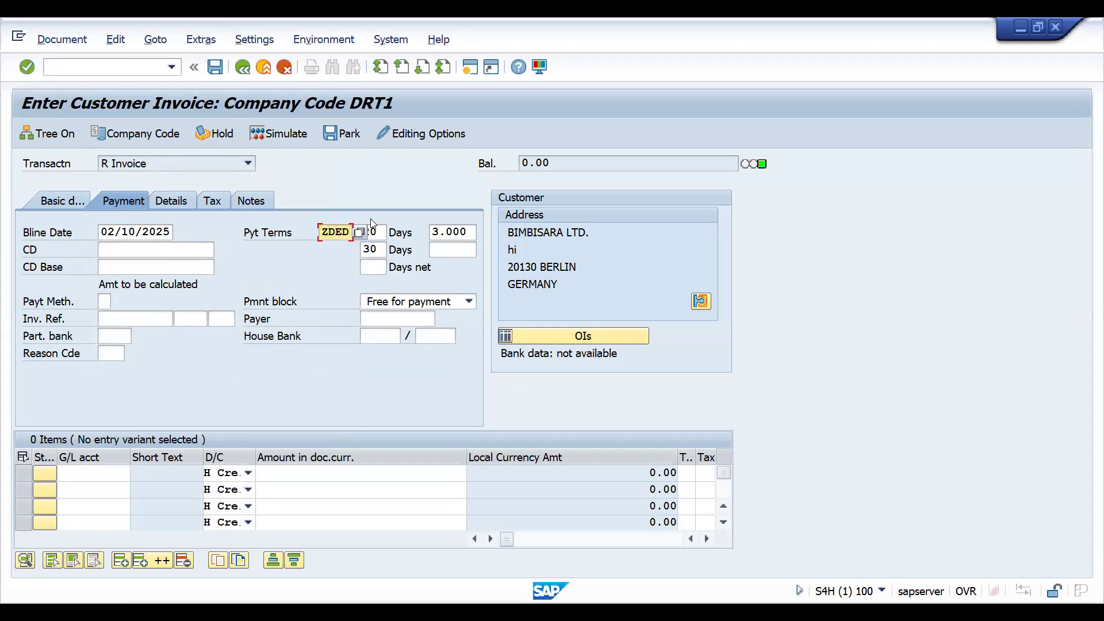
pyautogui.press('Return')
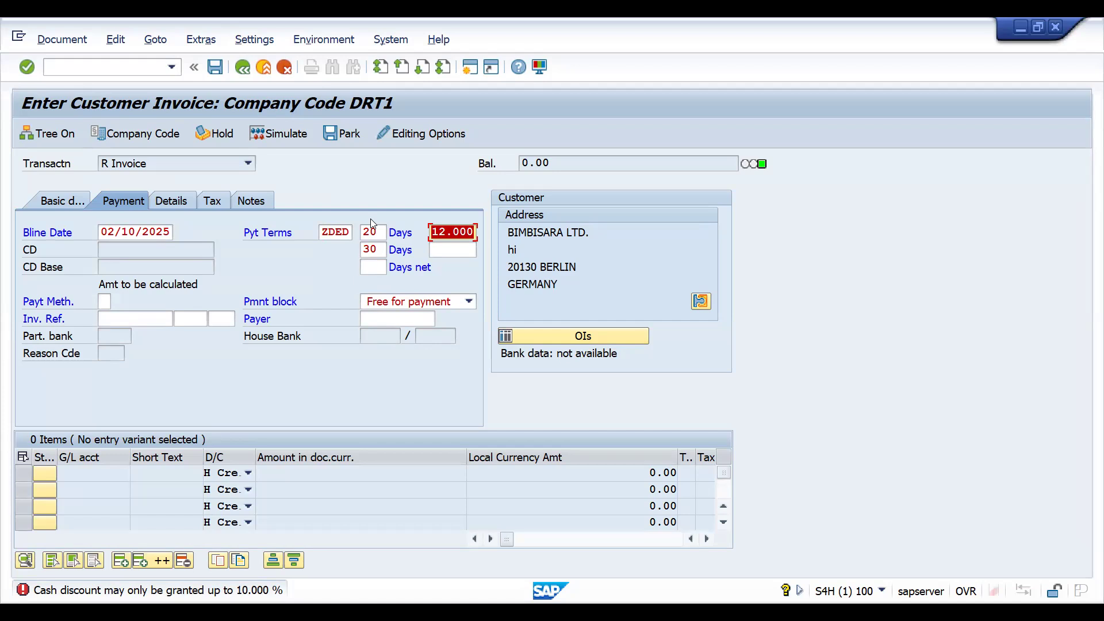
# Pick 02/10/2025 as the invoice's baseline date and try to confirm the 12.000 percent cash discount.
pyautogui.click(163, 229)
pyautogui.click(181, 233)
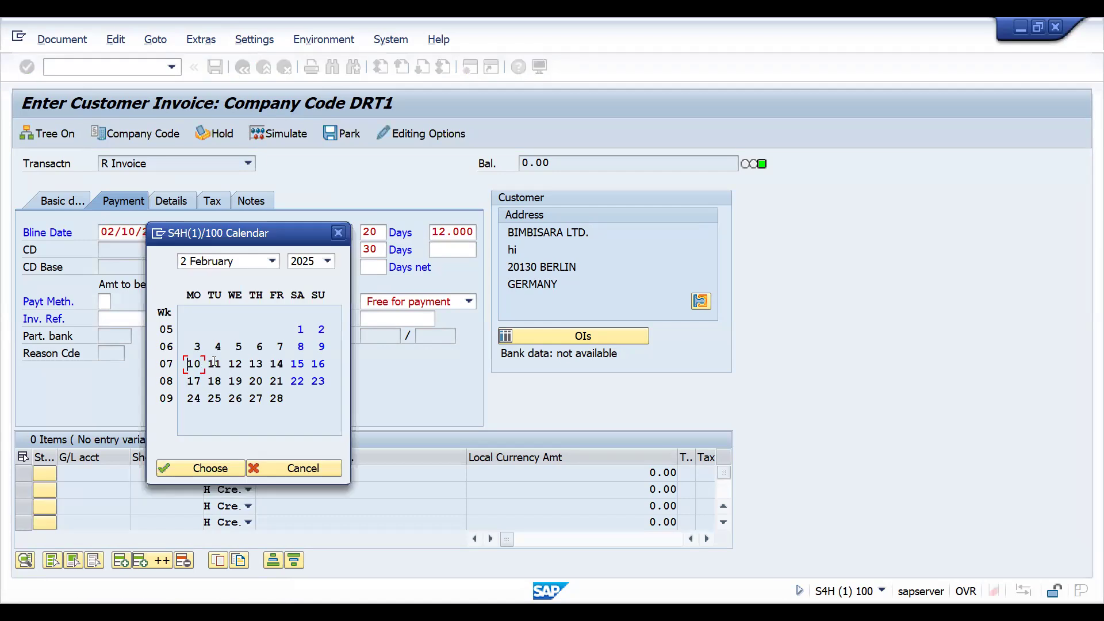
pyautogui.doubleClick(192, 364)
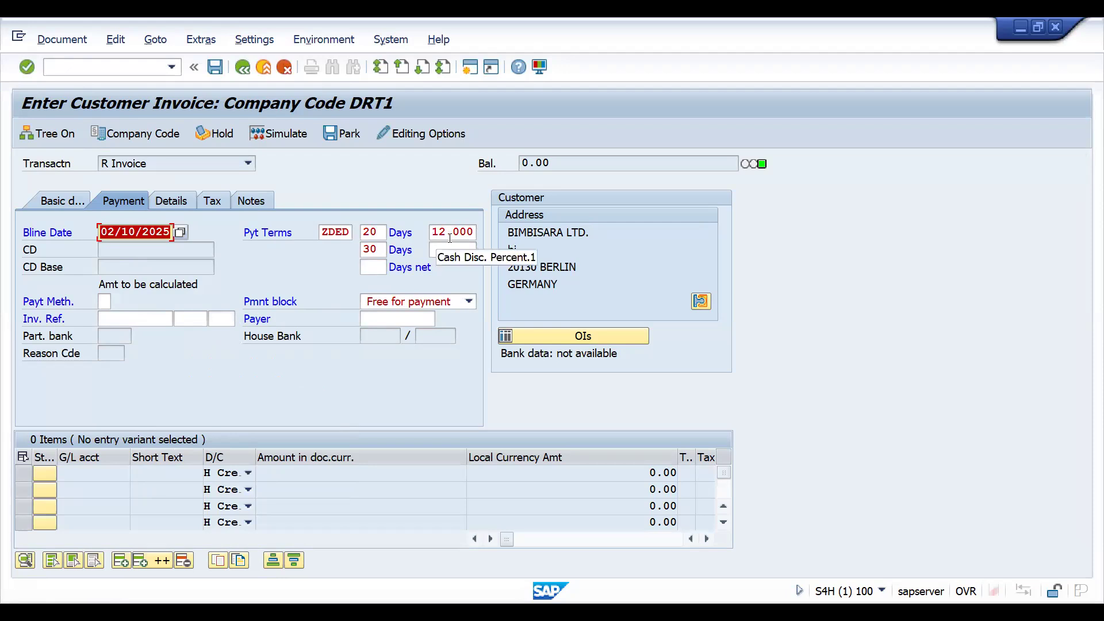
pyautogui.click(432, 234)
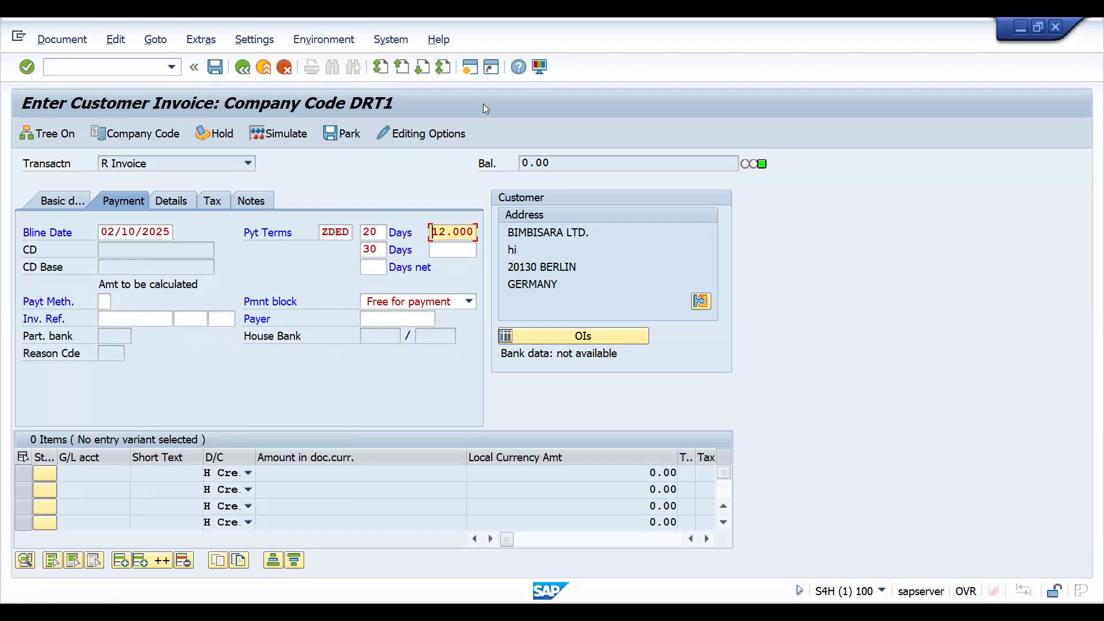
pyautogui.press('Return')
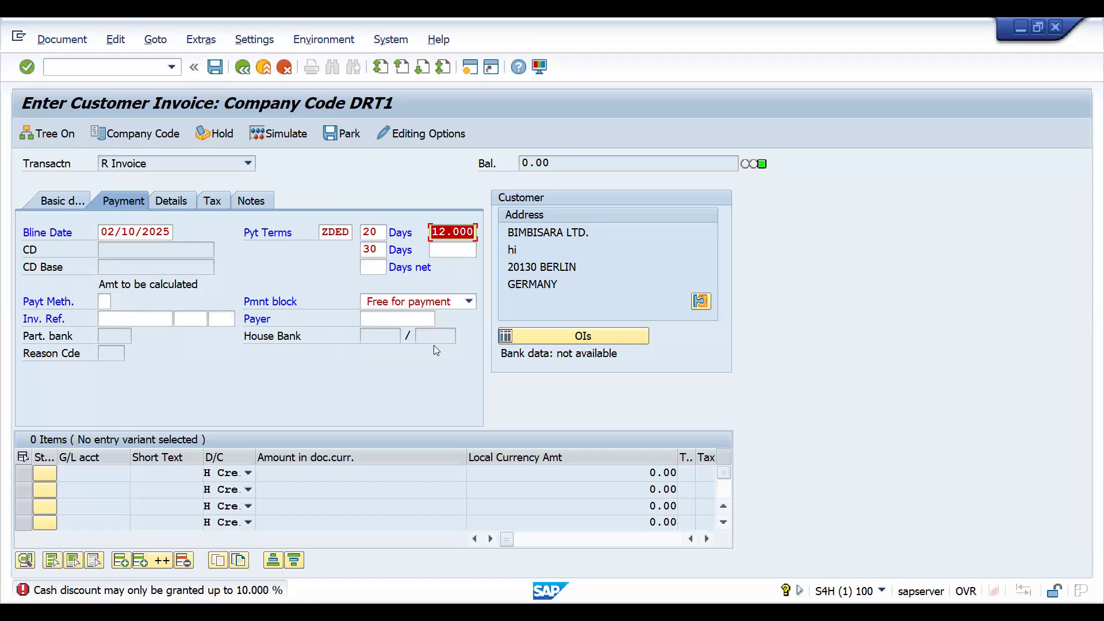
# Switch to the Excel sheet and change the ZDED percentage in L13 to 7.
pyautogui.hotkey('alt', 'Tab')
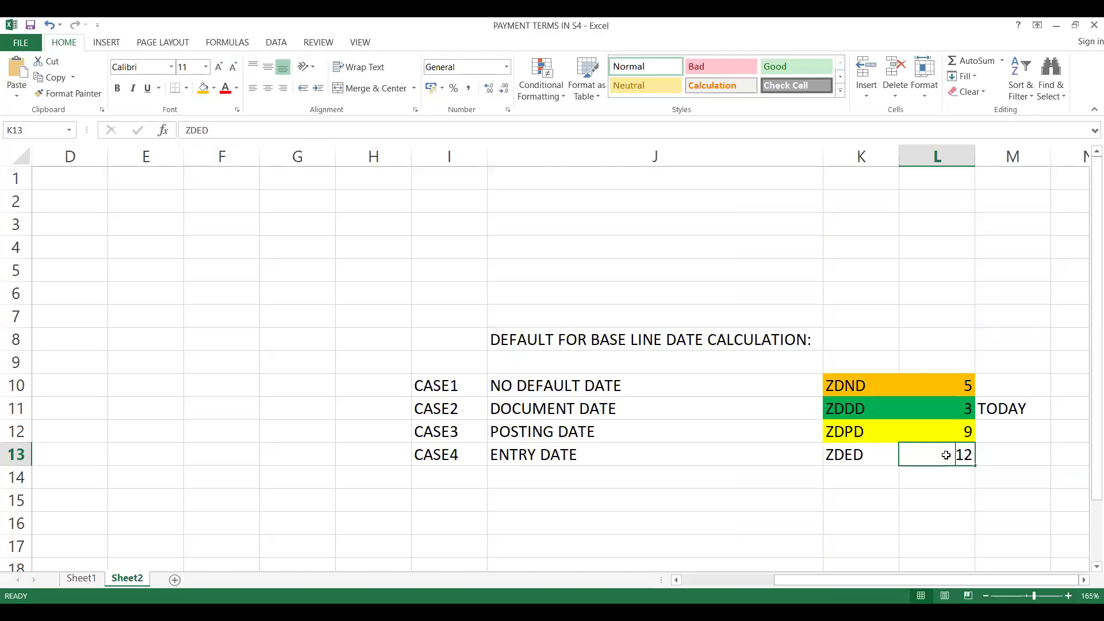
pyautogui.write('7')
pyautogui.press('Return')
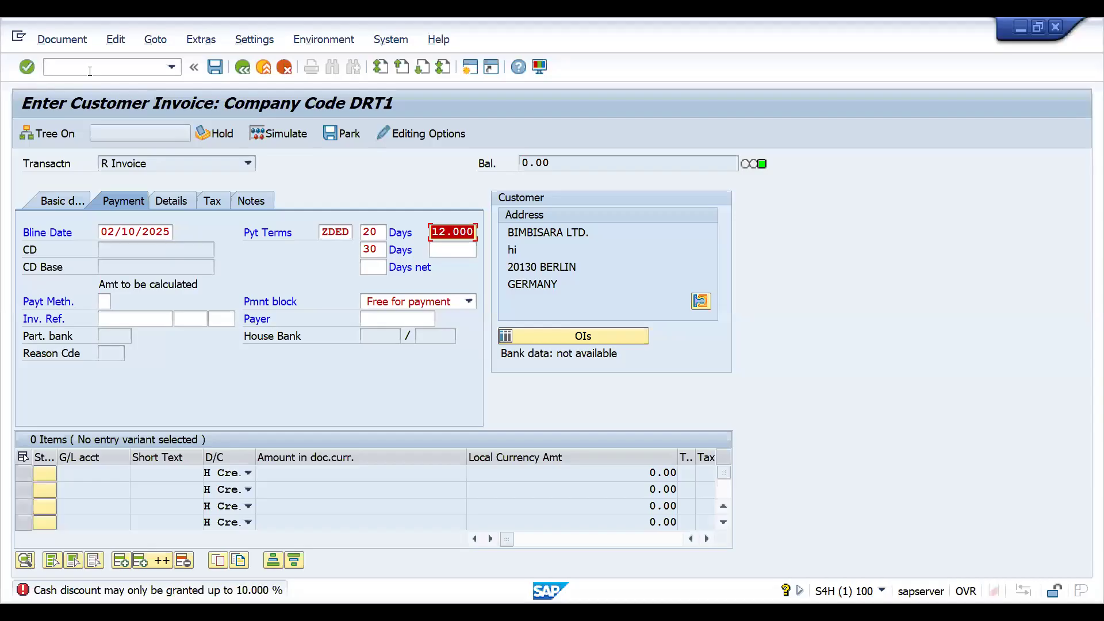
# Switch to SAP and open the terms of payment overview with transaction OBB8.
pyautogui.click(104, 66)
pyautogui.write('/N')
pyautogui.write('OBE')
pyautogui.press('BackSpace')
pyautogui.write('B8')
pyautogui.press('Return')
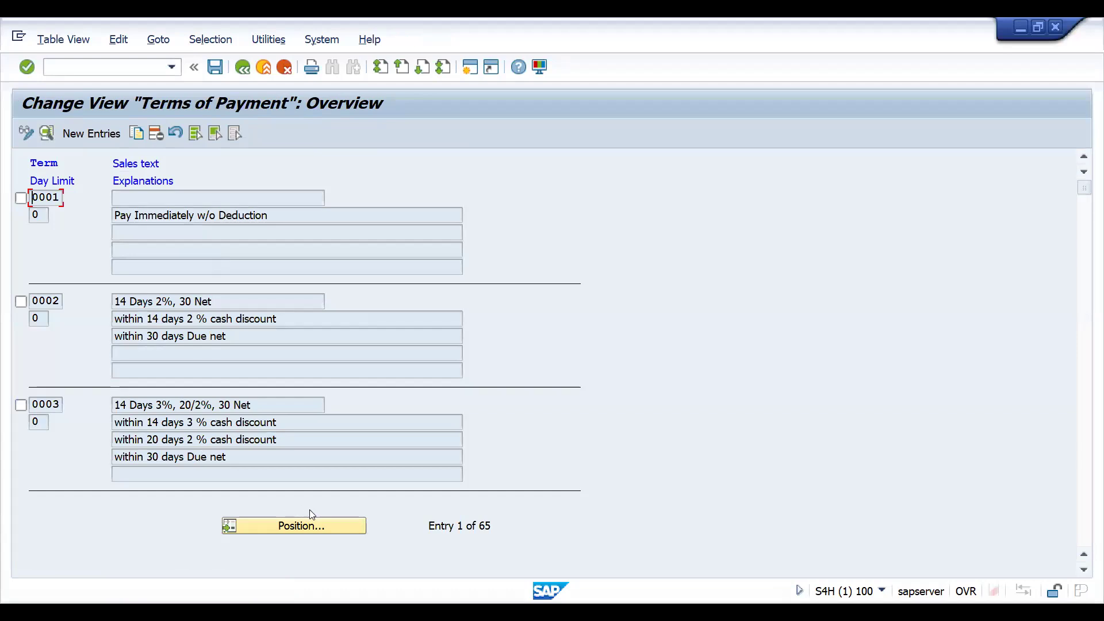
# Locate payment terms ZDED in the overview and open its details.
pyautogui.click(295, 533)
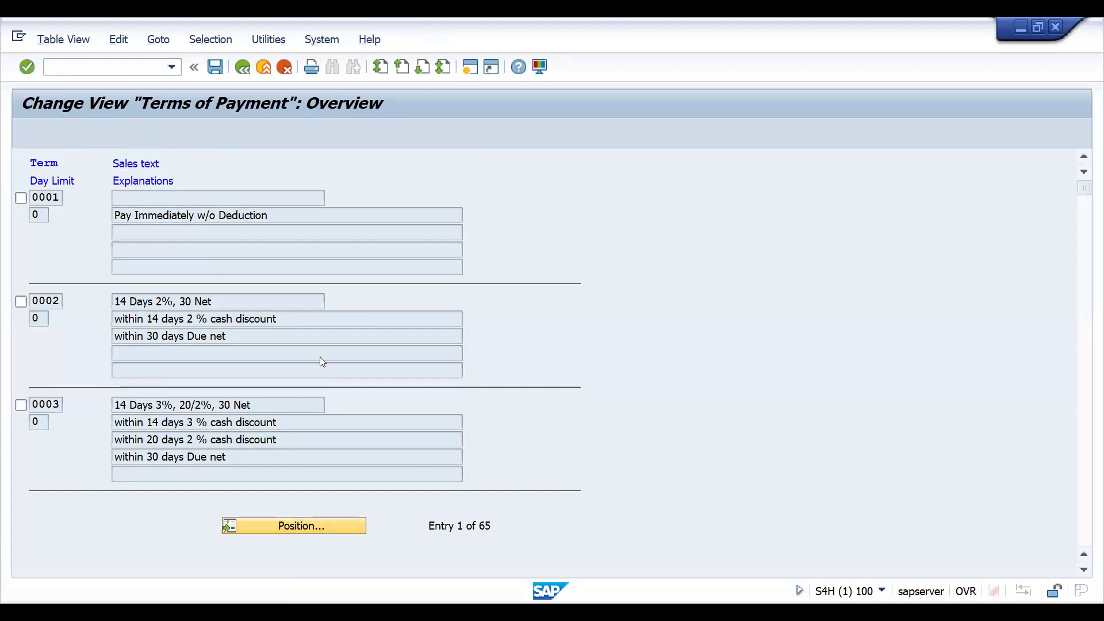
pyautogui.click(204, 255)
pyautogui.press('Down')
pyautogui.press('Down')
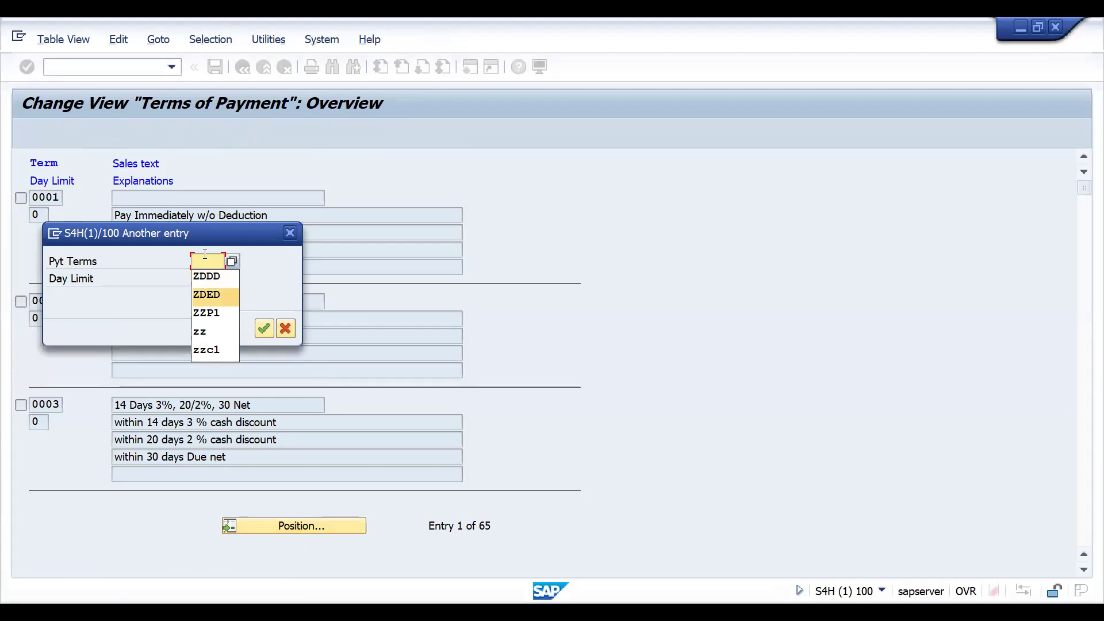
pyautogui.press('Return')
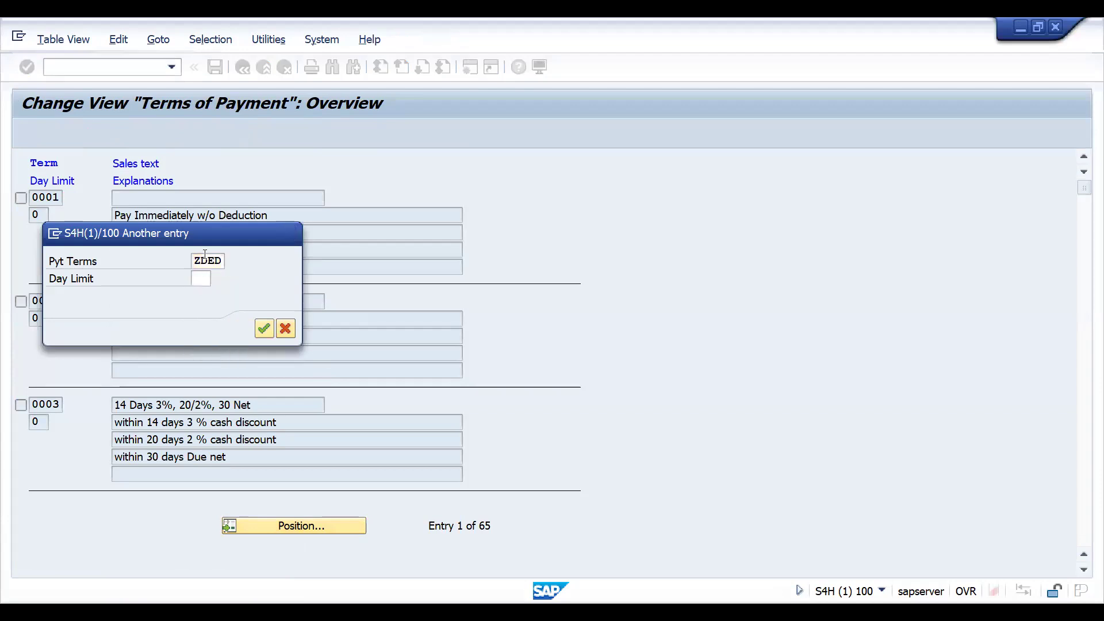
pyautogui.press('Return')
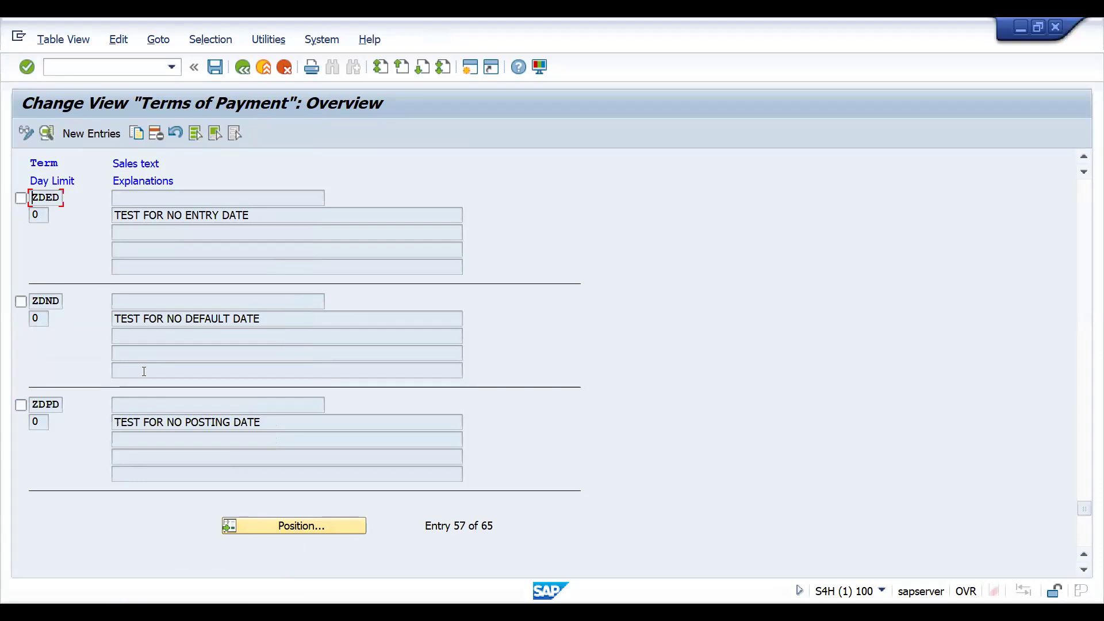
pyautogui.doubleClick(44, 205)
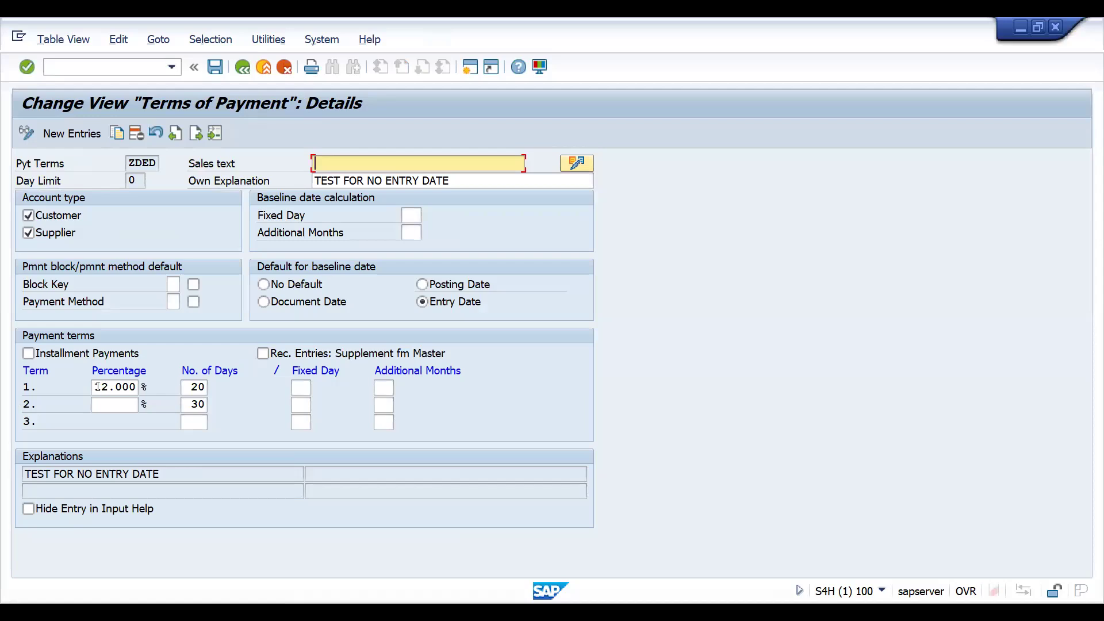
# Set the first-term percentage of ZDED to 7 and save it under customizing request S4HK905392.
pyautogui.click(96, 386)
pyautogui.press('Delete')
pyautogui.press('Delete')
pyautogui.press('Delete')
pyautogui.press('Delete')
pyautogui.press('Delete')
pyautogui.press('Delete')
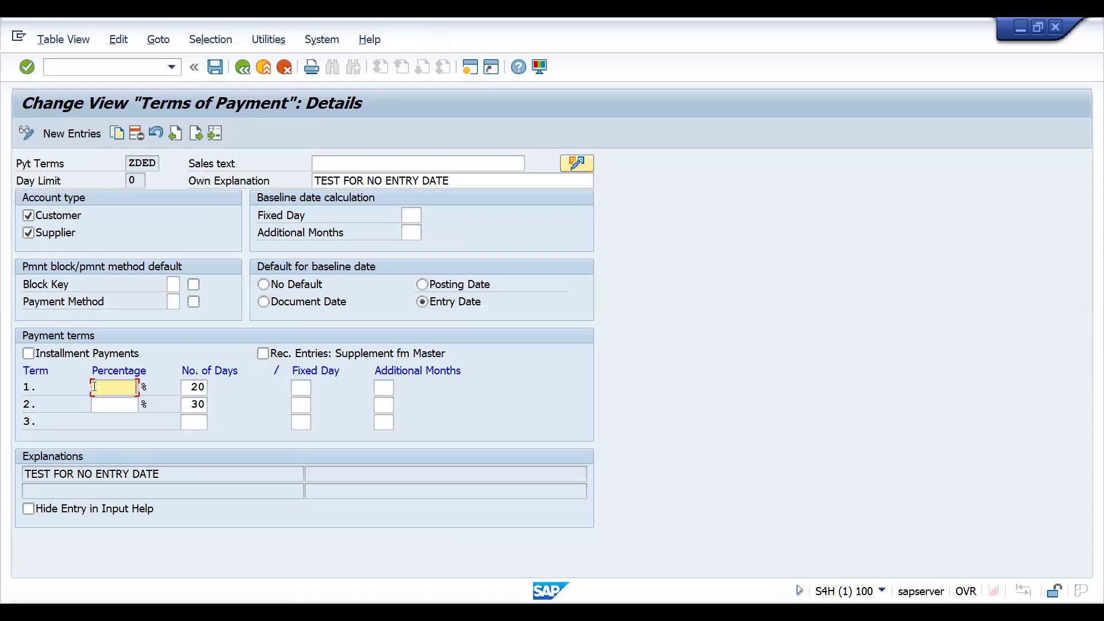
pyautogui.write('7')
pyautogui.press('Return')
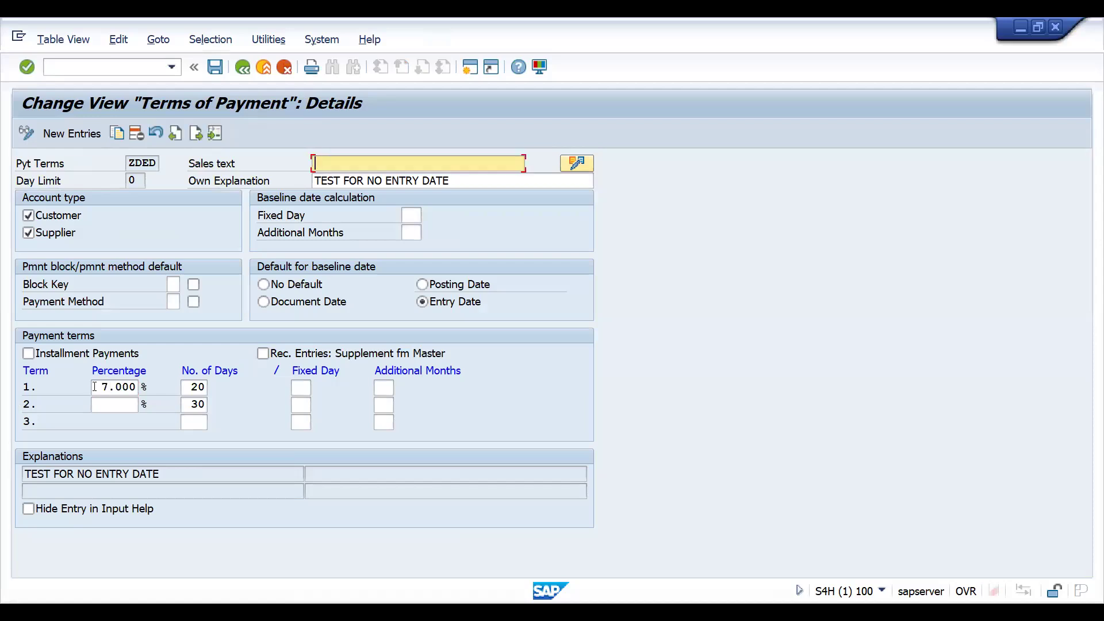
pyautogui.click(96, 386)
pyautogui.hotkey('ctrl', 's')
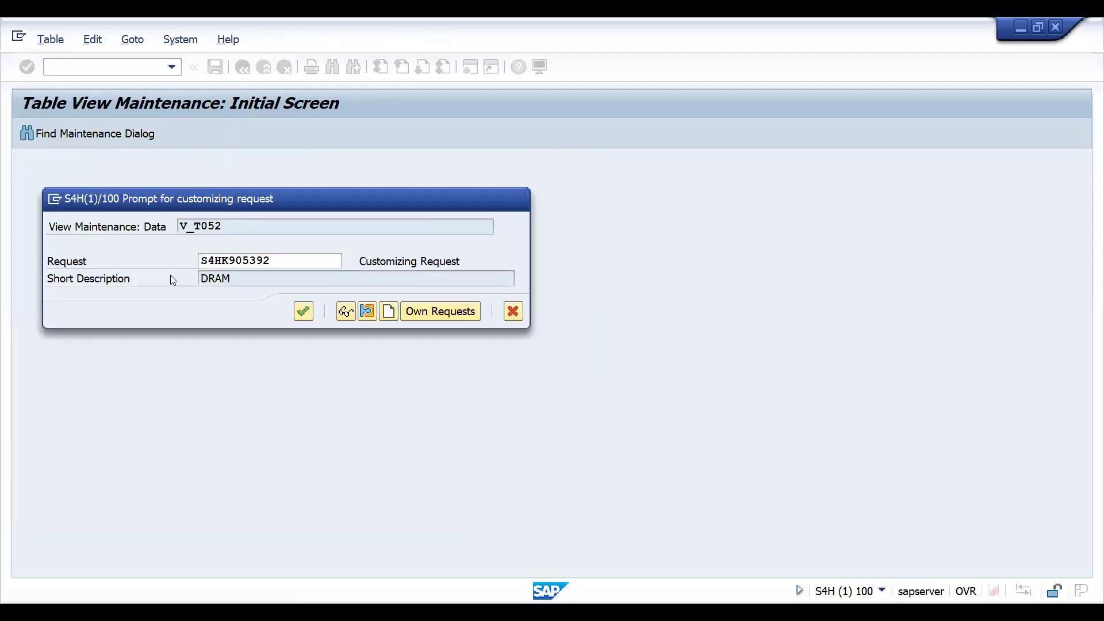
pyautogui.press('Return')
# Open the customer invoice entry screen with transaction FB70.
pyautogui.click(74, 71)
pyautogui.write('/N')
pyautogui.write('FBZP')
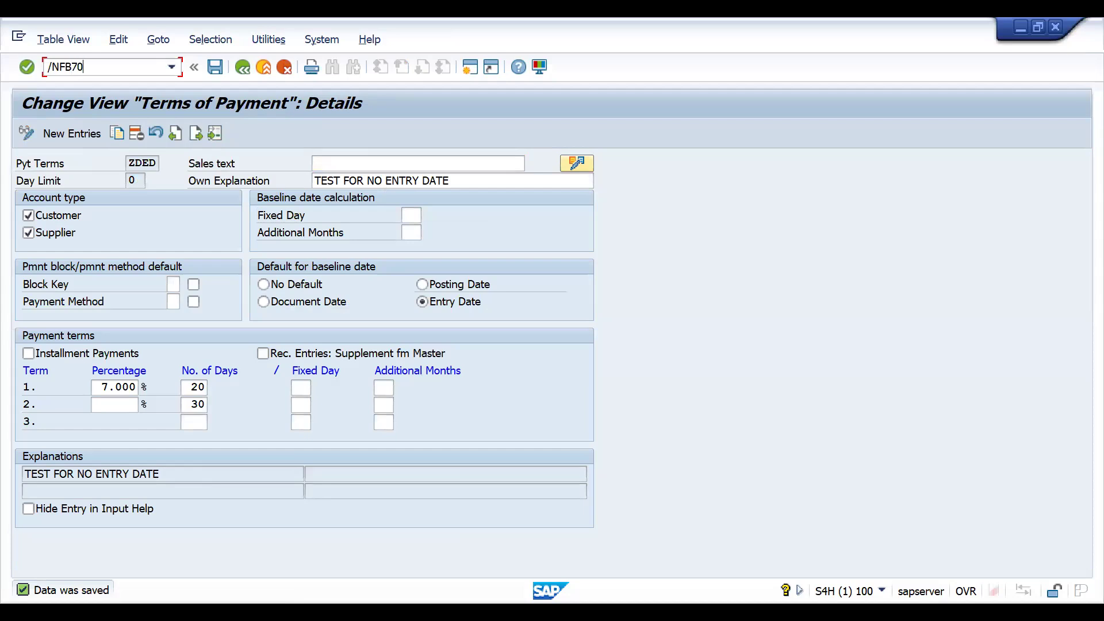
pyautogui.press('Return')
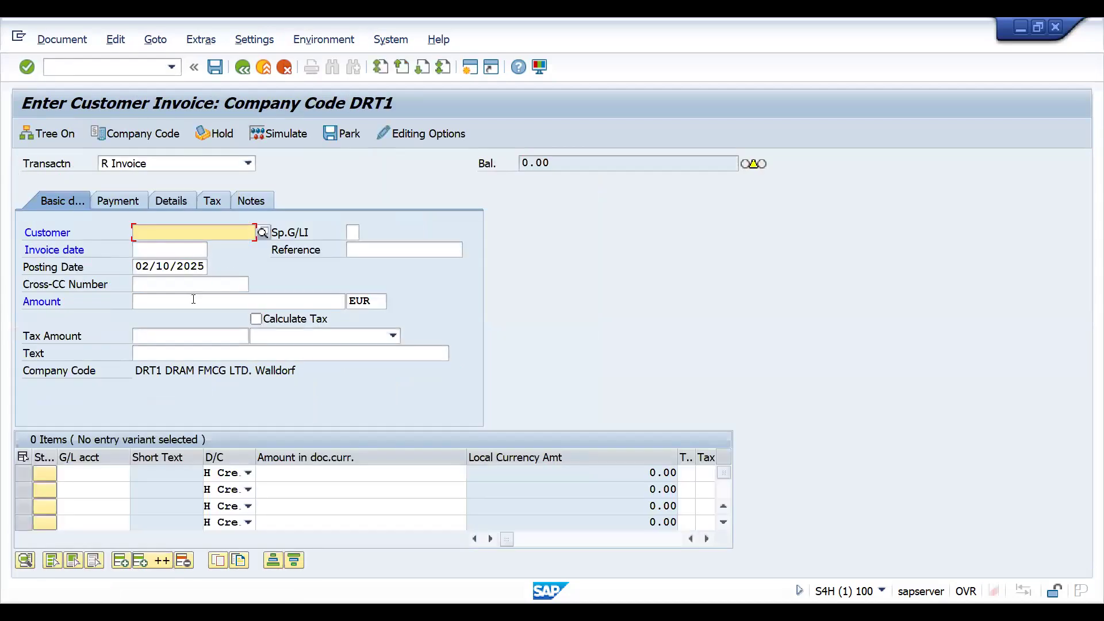
# Enter the customer number and set the invoice date to 02/10/2025.
pyautogui.write('100033')
pyautogui.click(169, 252)
pyautogui.press('Down')
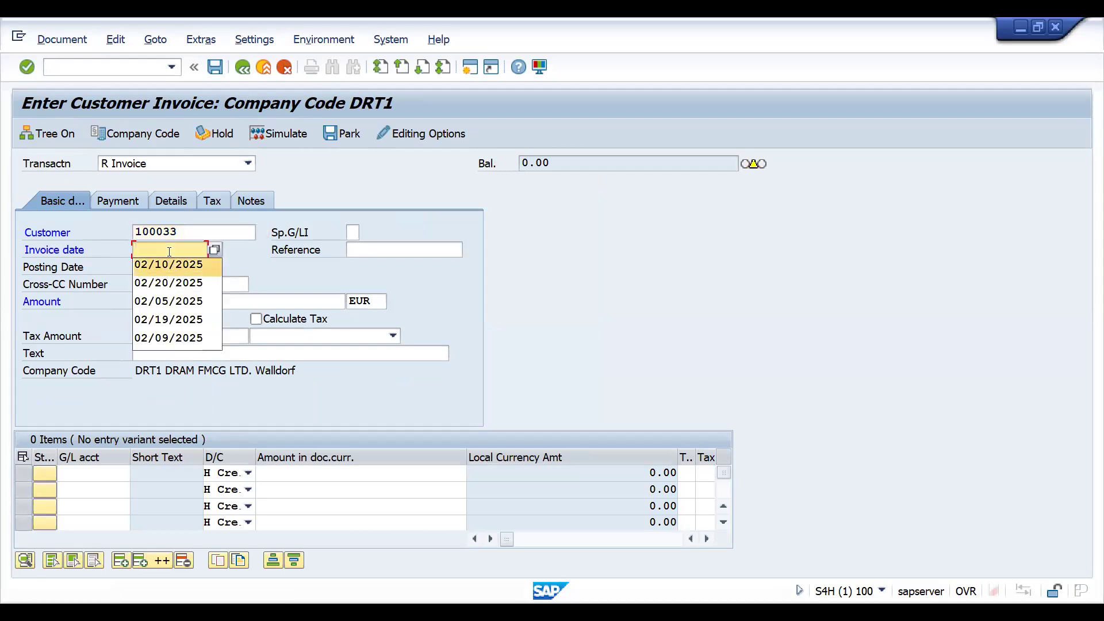
pyautogui.press('Return')
pyautogui.press('Return')
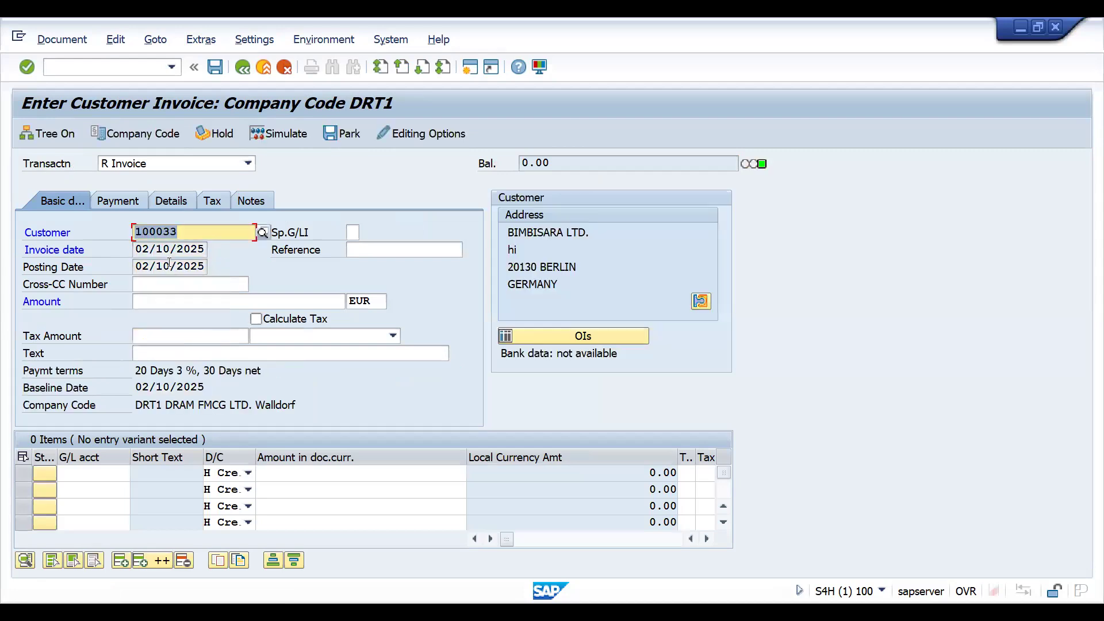
# Apply payment terms ZDED in the invoice's payment details and check the baseline date.
pyautogui.click(119, 200)
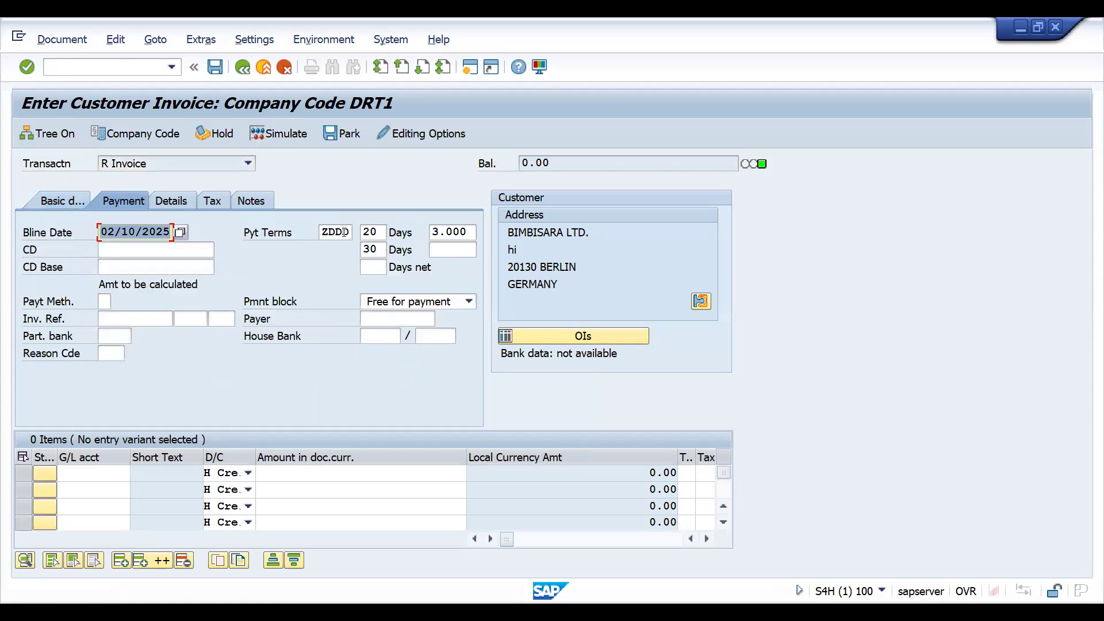
pyautogui.click(344, 232)
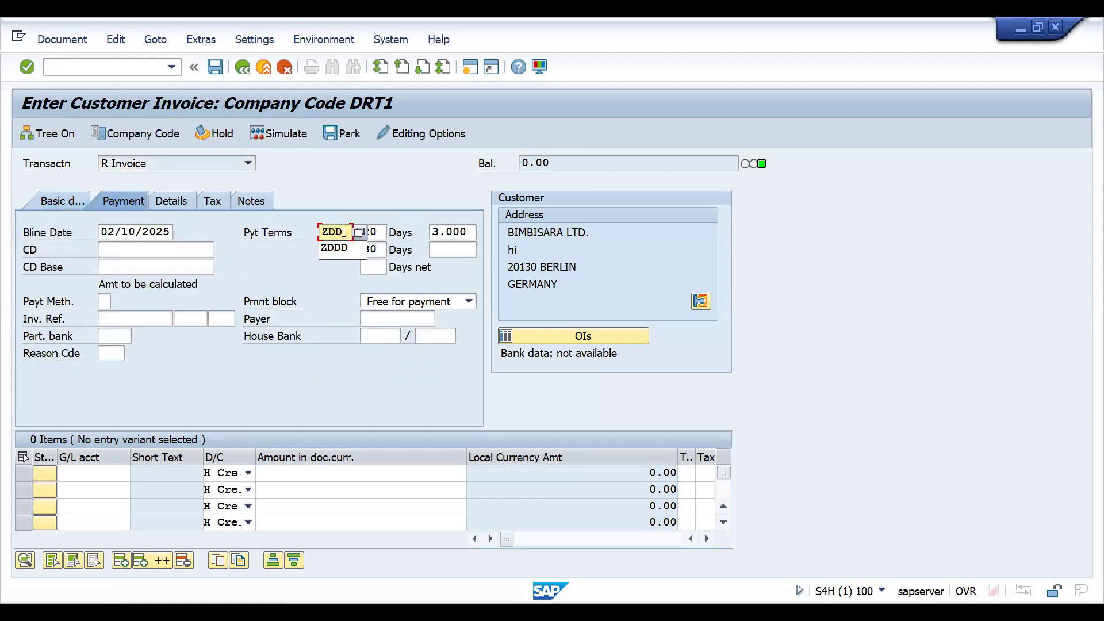
pyautogui.write('E')
pyautogui.press('Return')
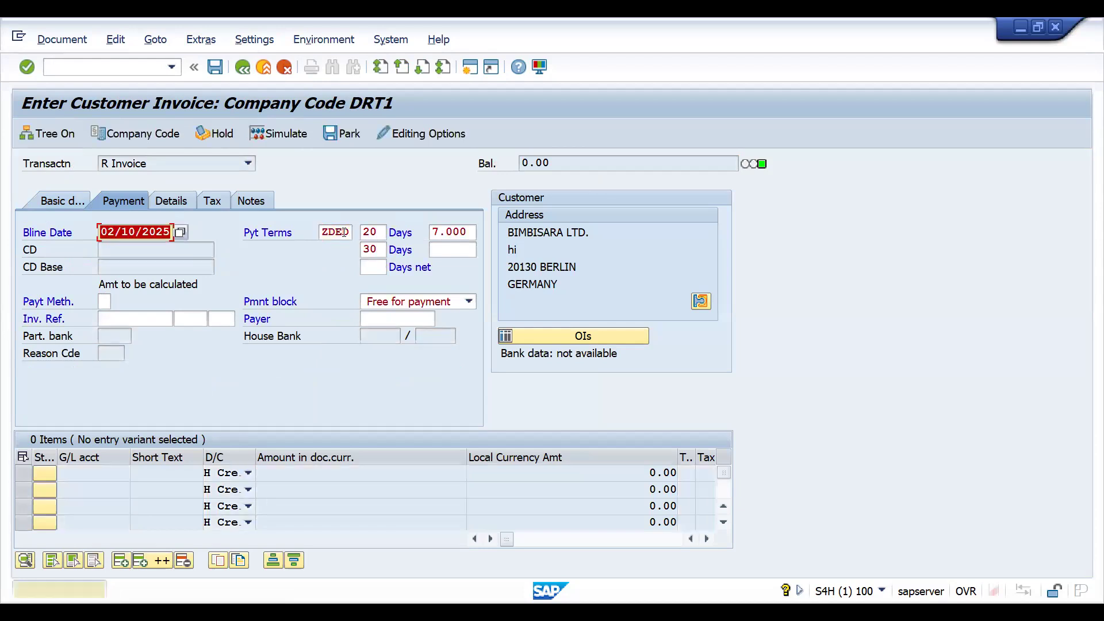
pyautogui.doubleClick(344, 233)
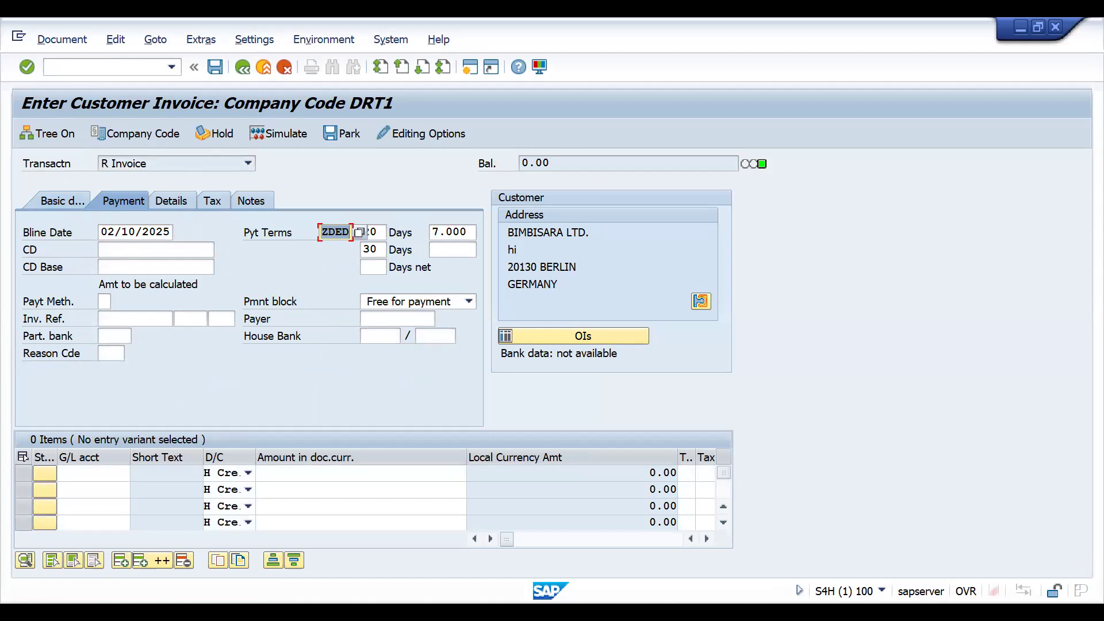
pyautogui.click(128, 234)
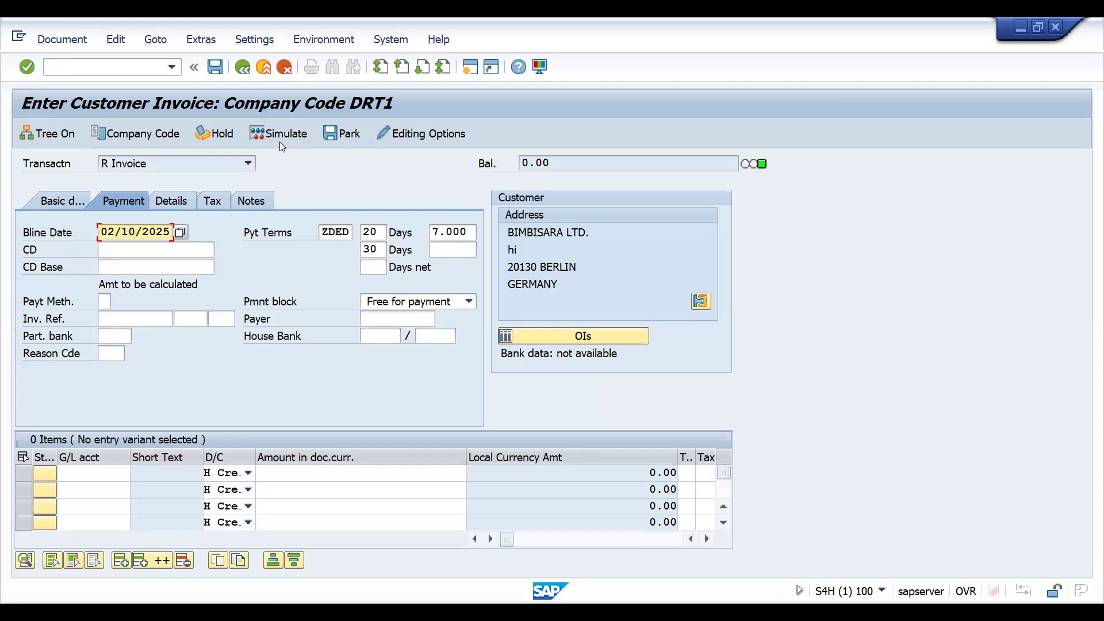
# Switch to the Excel sheet and review the four baseline date cases with their payment terms and percentages.
pyautogui.hotkey('alt', 'Tab')
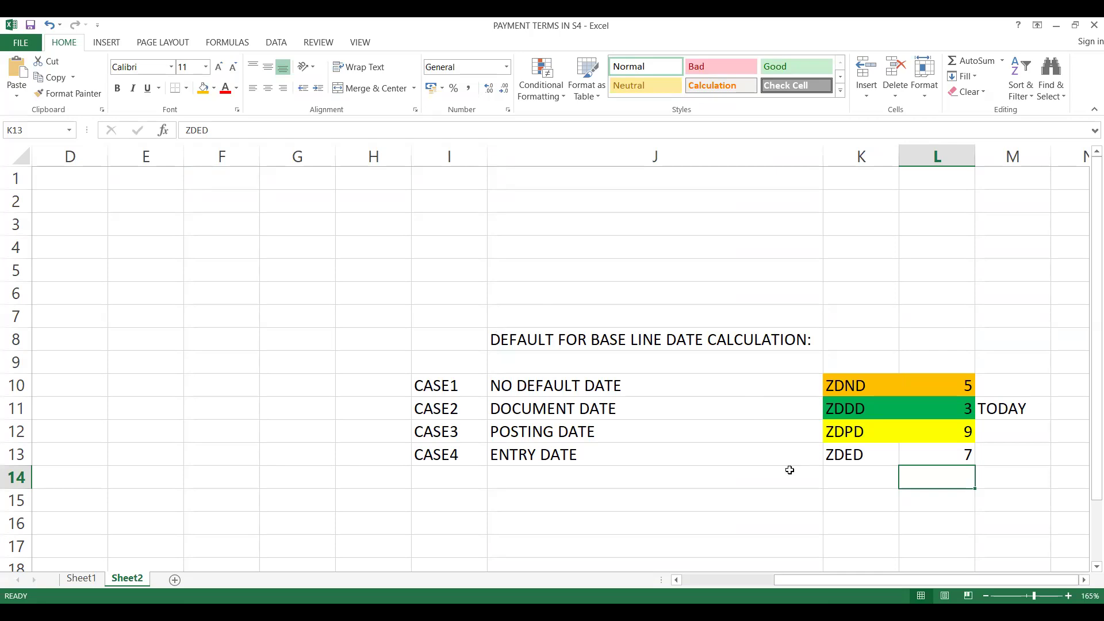
pyautogui.click(839, 409)
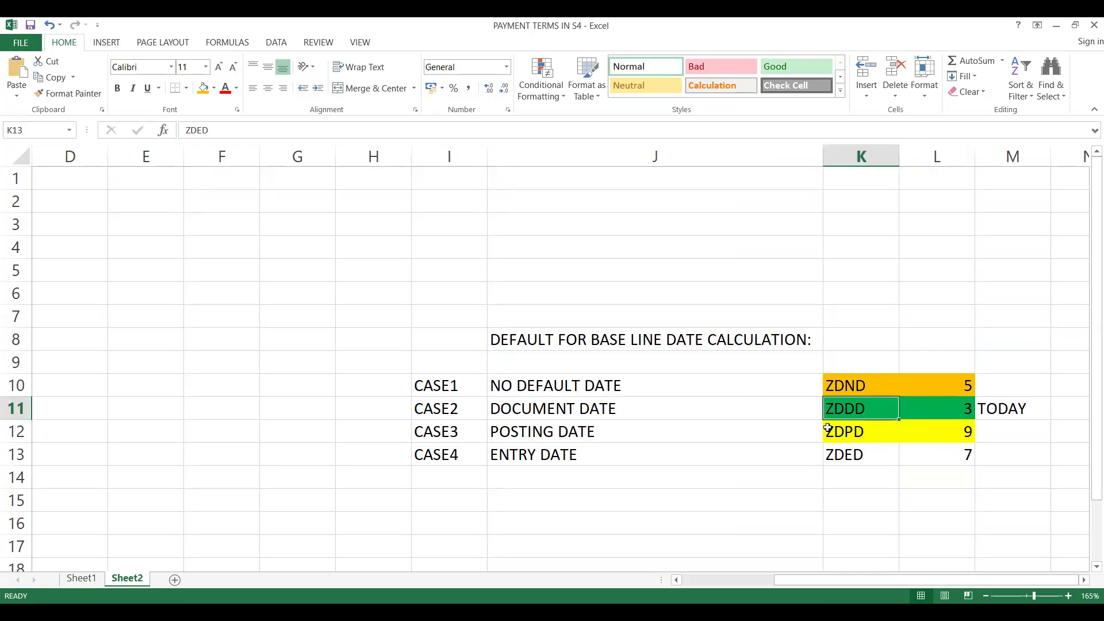
pyautogui.click(846, 432)
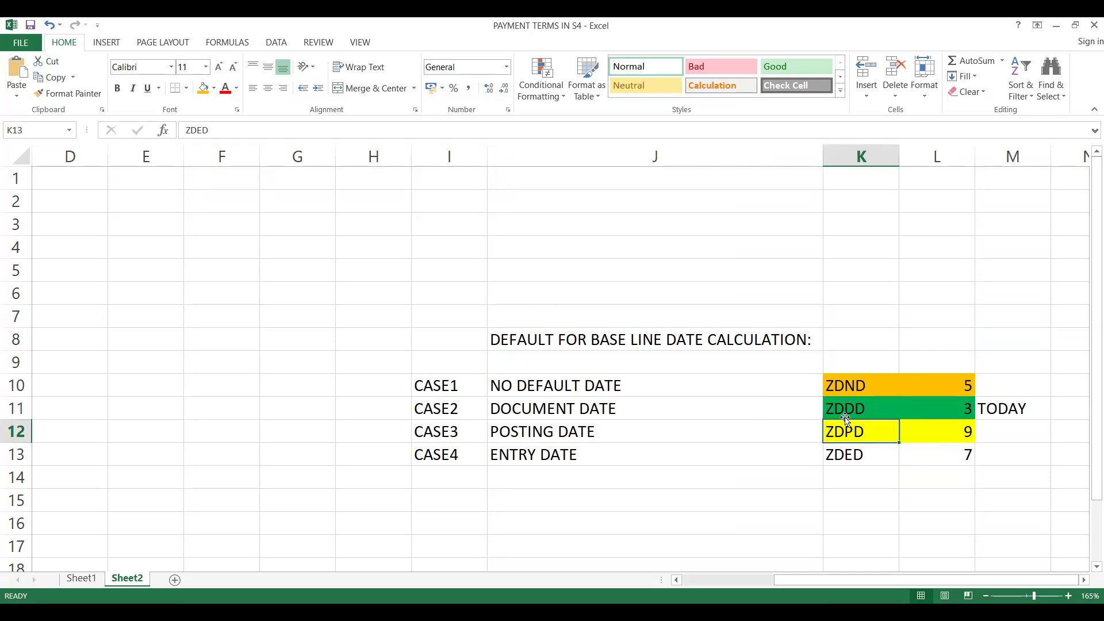
pyautogui.click(838, 388)
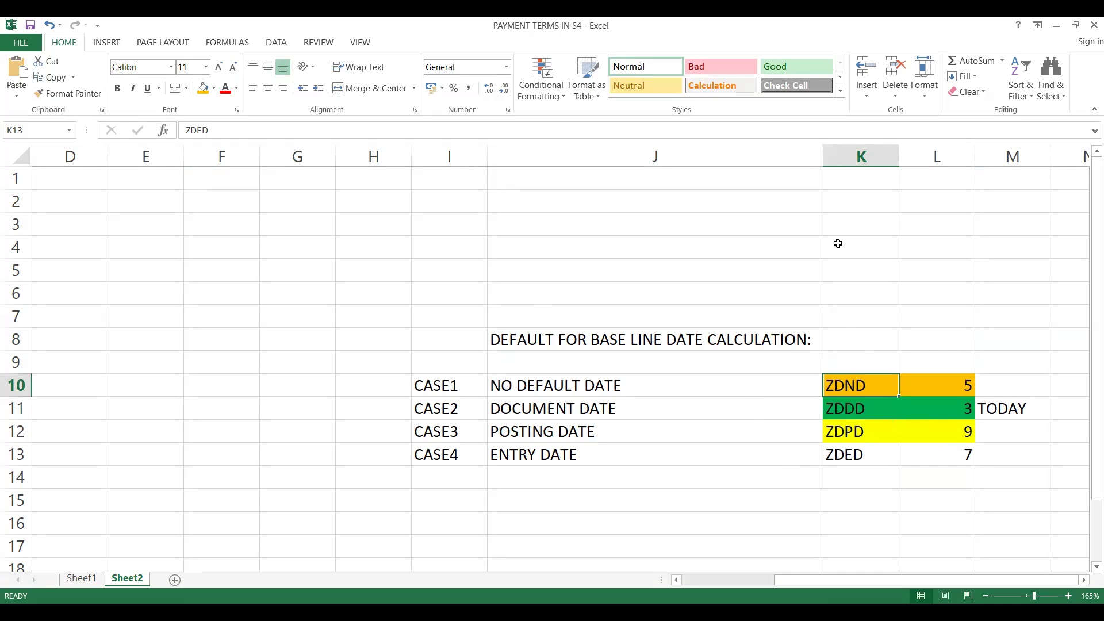
pyautogui.click(831, 468)
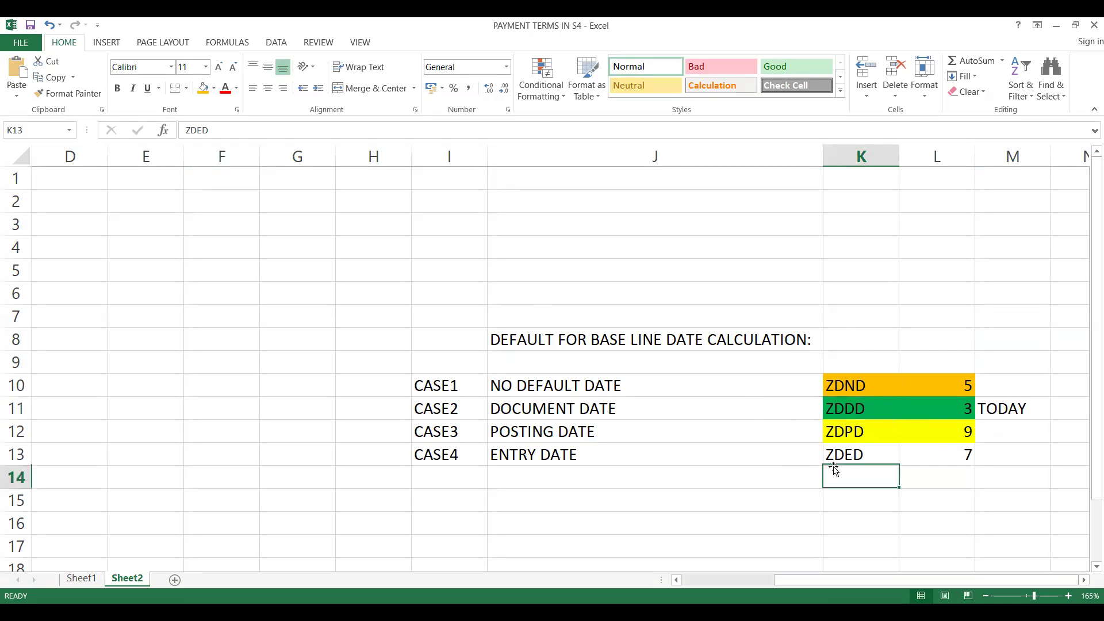
pyautogui.click(844, 437)
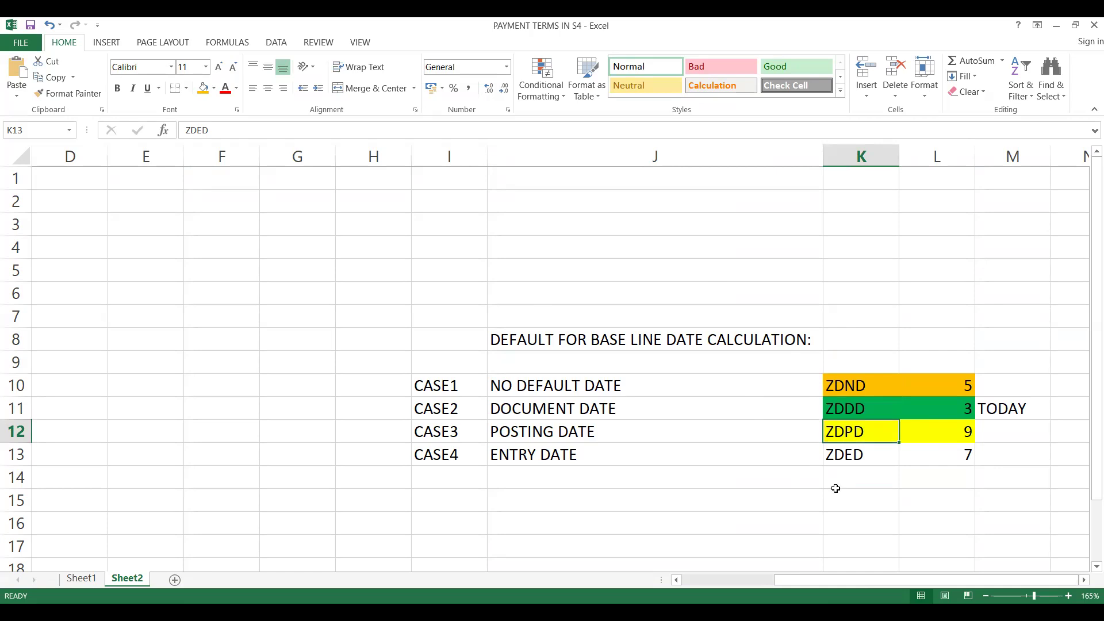
pyautogui.click(839, 329)
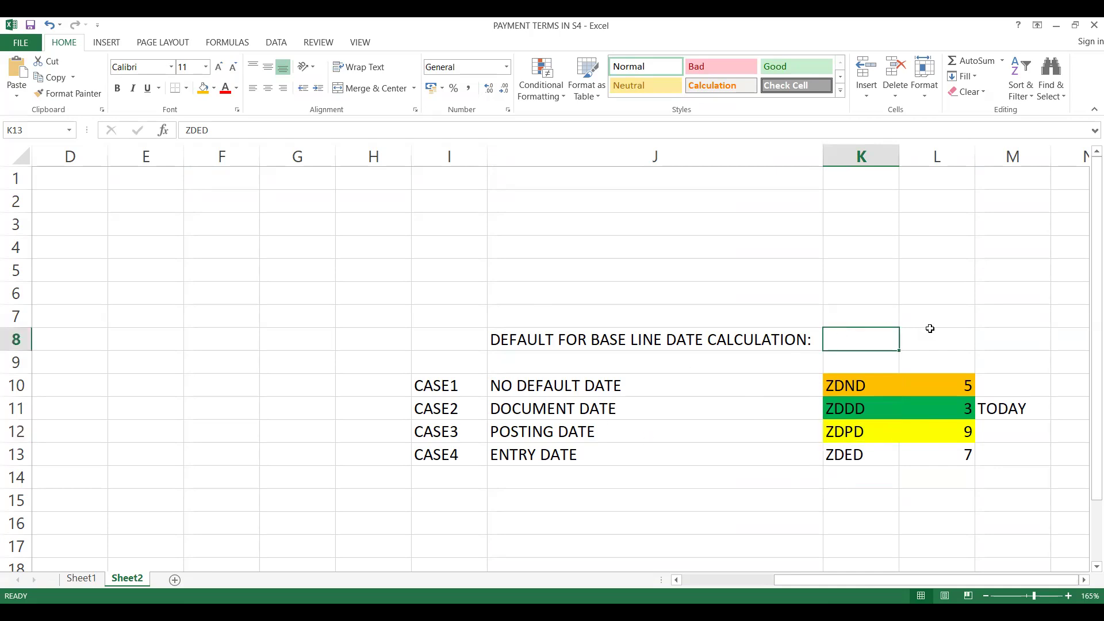
pyautogui.click(930, 329)
pyautogui.click(853, 336)
pyautogui.click(350, 384)
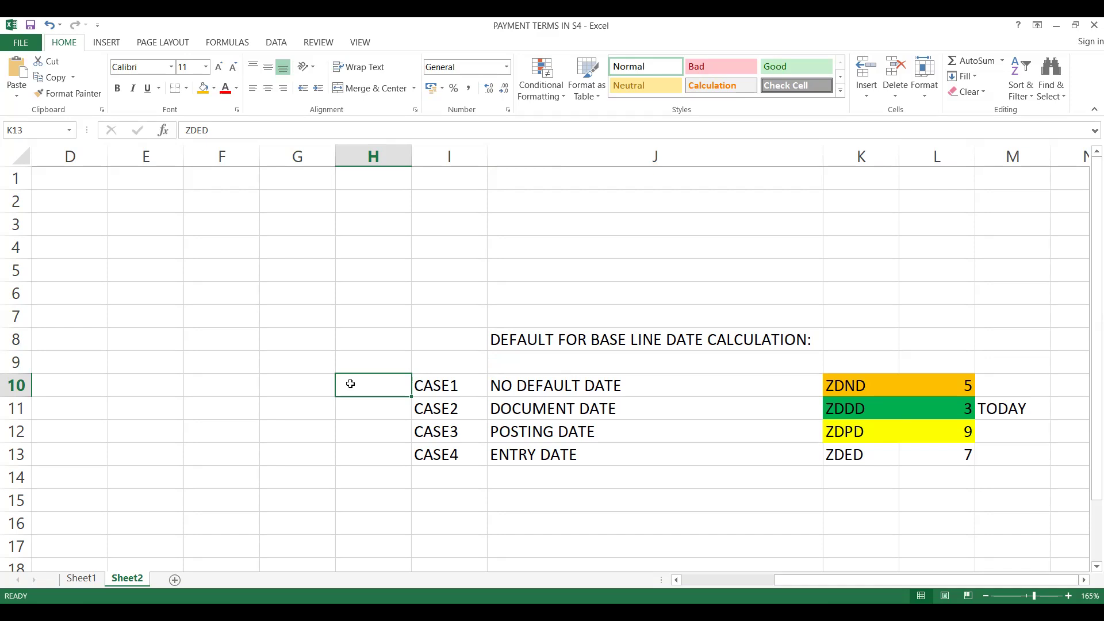
# Switch to the browser and view the full description of the RAISEYOURSKILLS YouTube channel.
pyautogui.hotkey('alt', 'Tab')
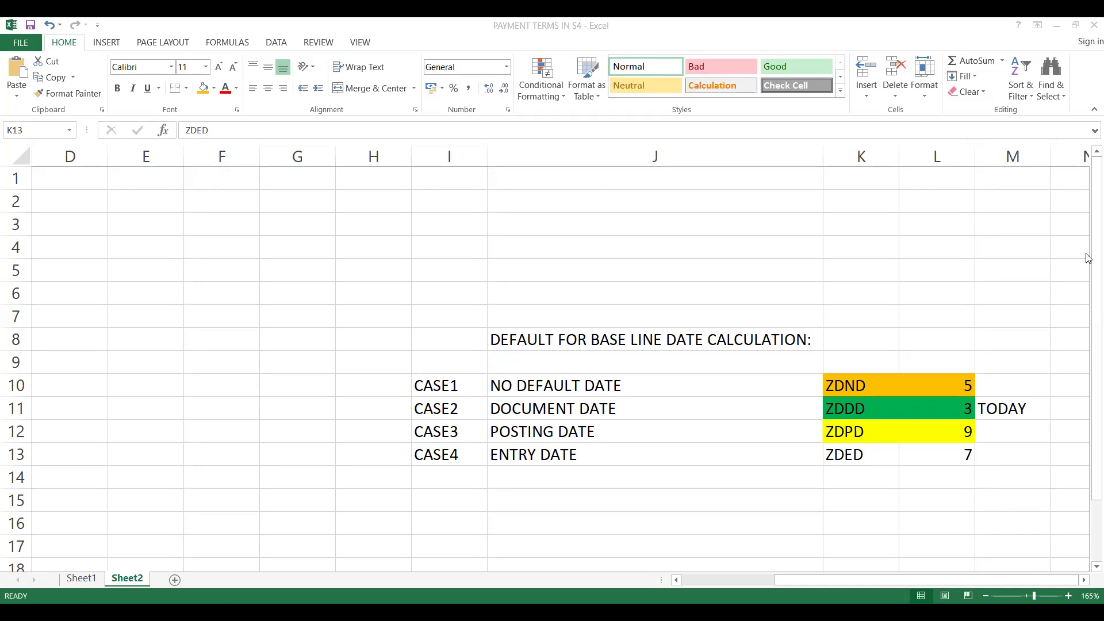
pyautogui.hotkey('alt', 'Tab')
pyautogui.moveTo(1087, 256); pyautogui.dragTo(1087, 308)
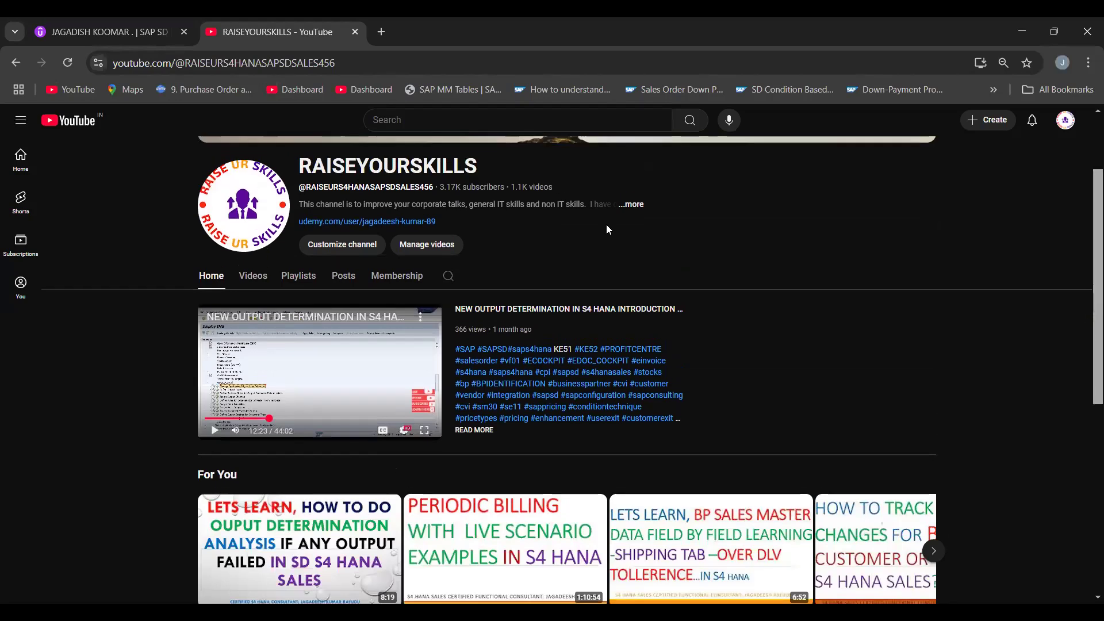
pyautogui.click(633, 205)
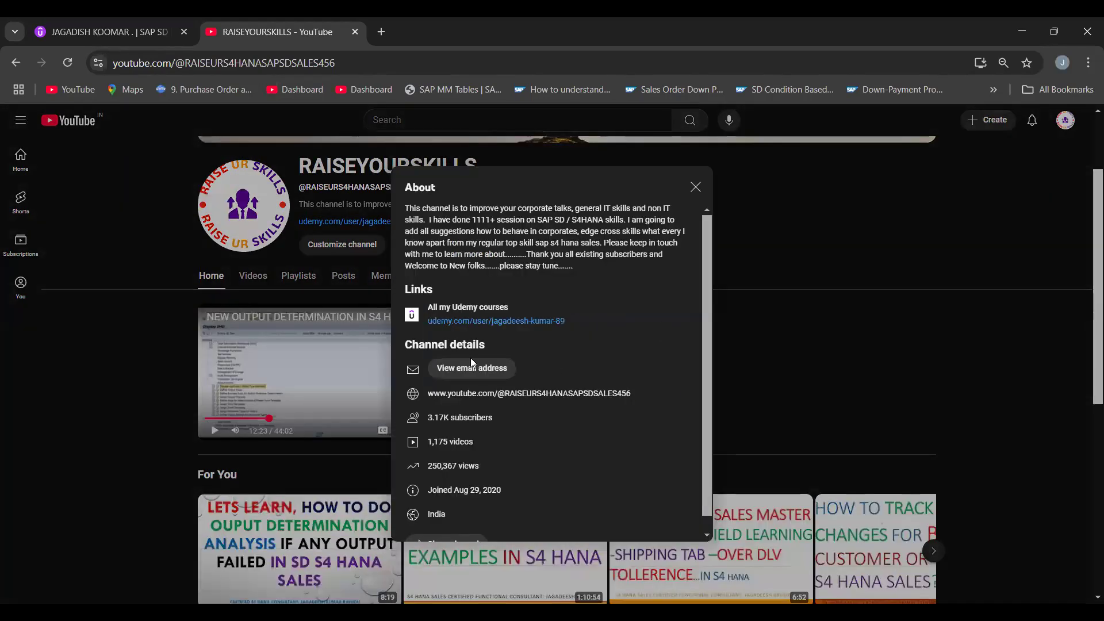
pyautogui.click(695, 187)
# Look through the instructor's Udemy profile and go to page 3 of the course list.
pyautogui.click(77, 22)
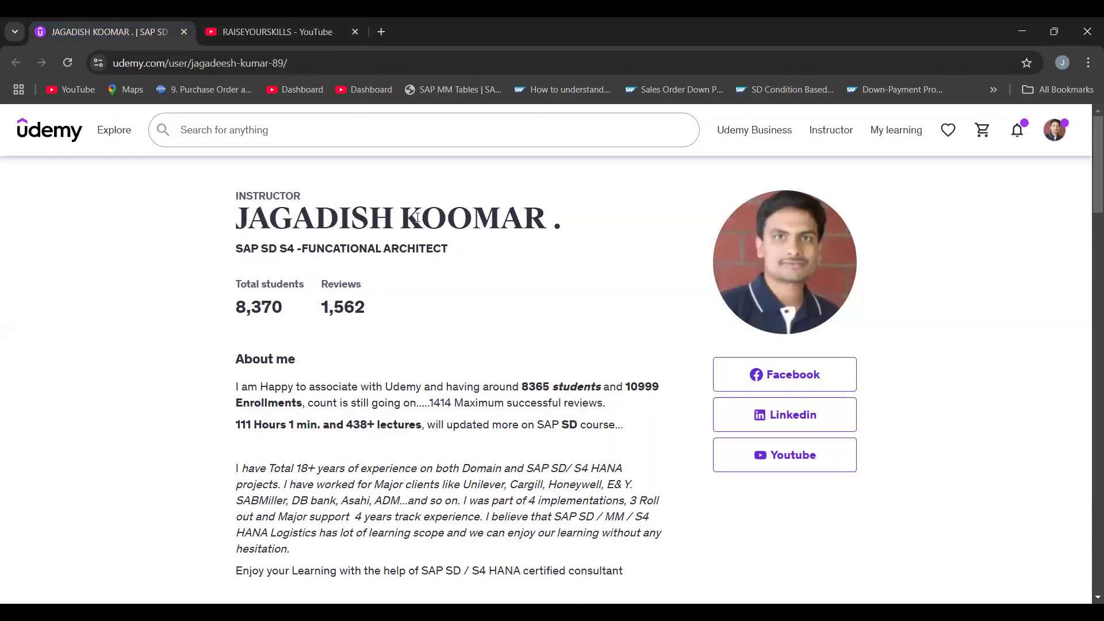
pyautogui.scroll(-15, 1088, 267)
pyautogui.scroll(5, 1089, 267)
pyautogui.scroll(-14, 1089, 402)
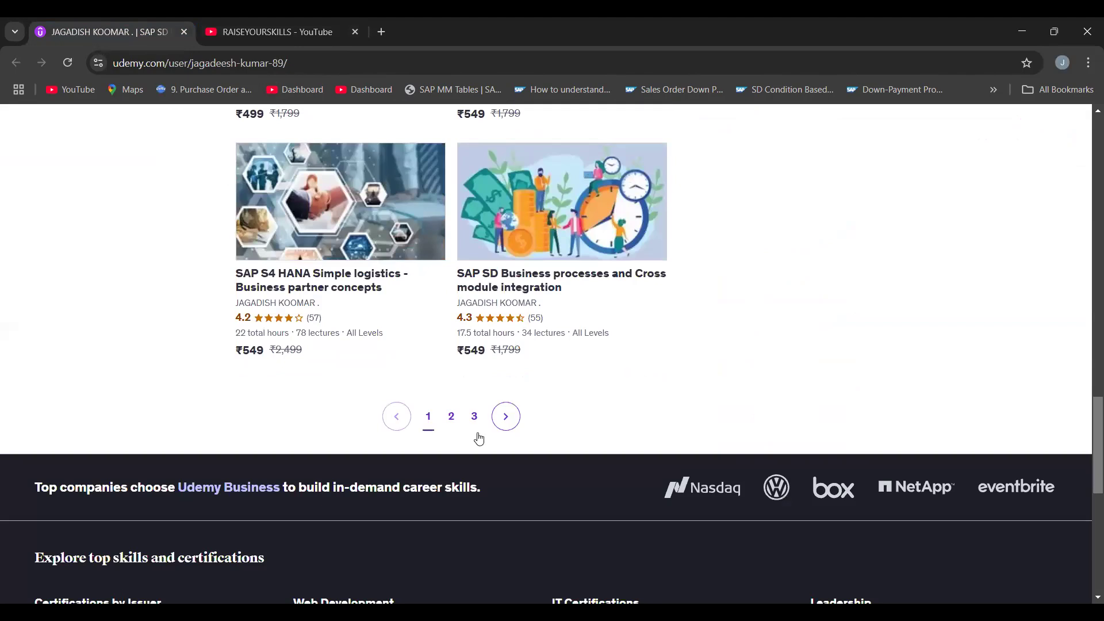
pyautogui.click(473, 422)
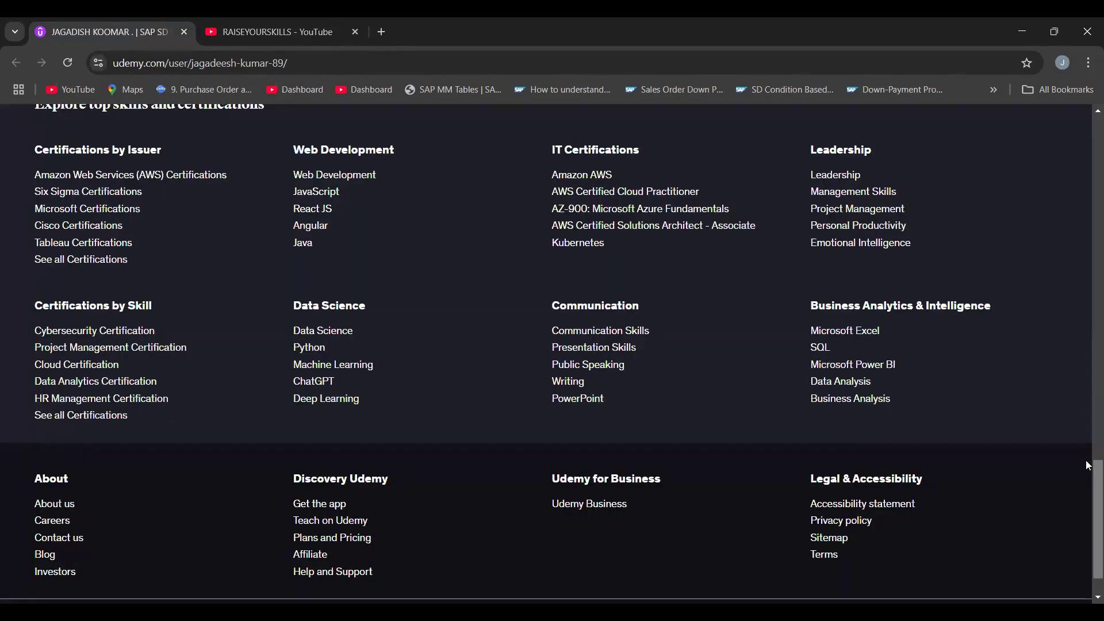
pyautogui.moveTo(1089, 466); pyautogui.dragTo(1089, 156)
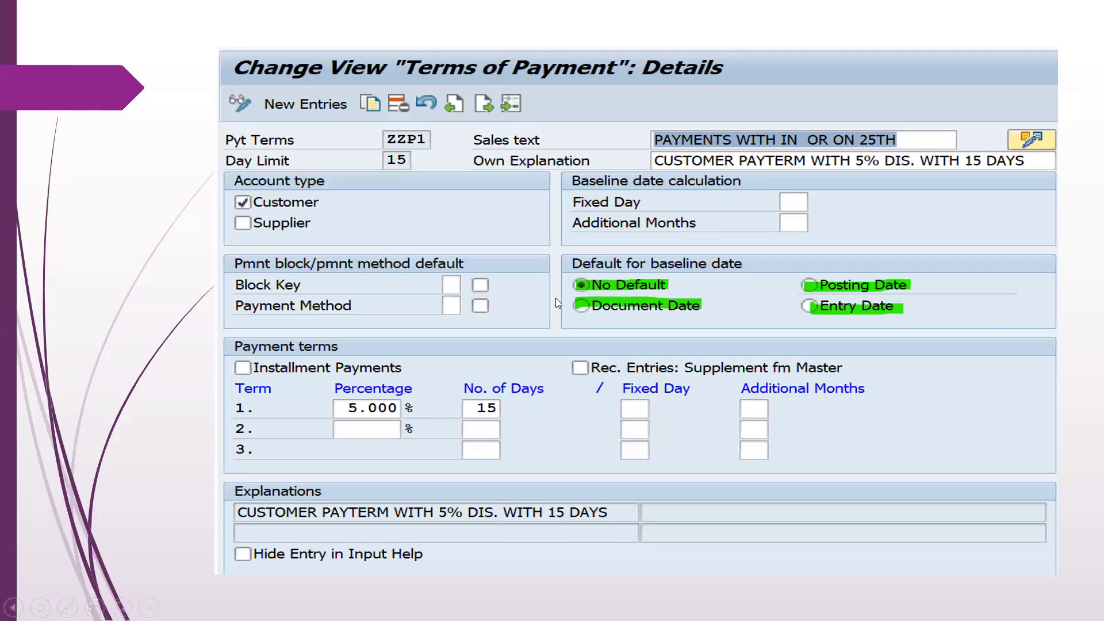
pyautogui.click(517, 290)
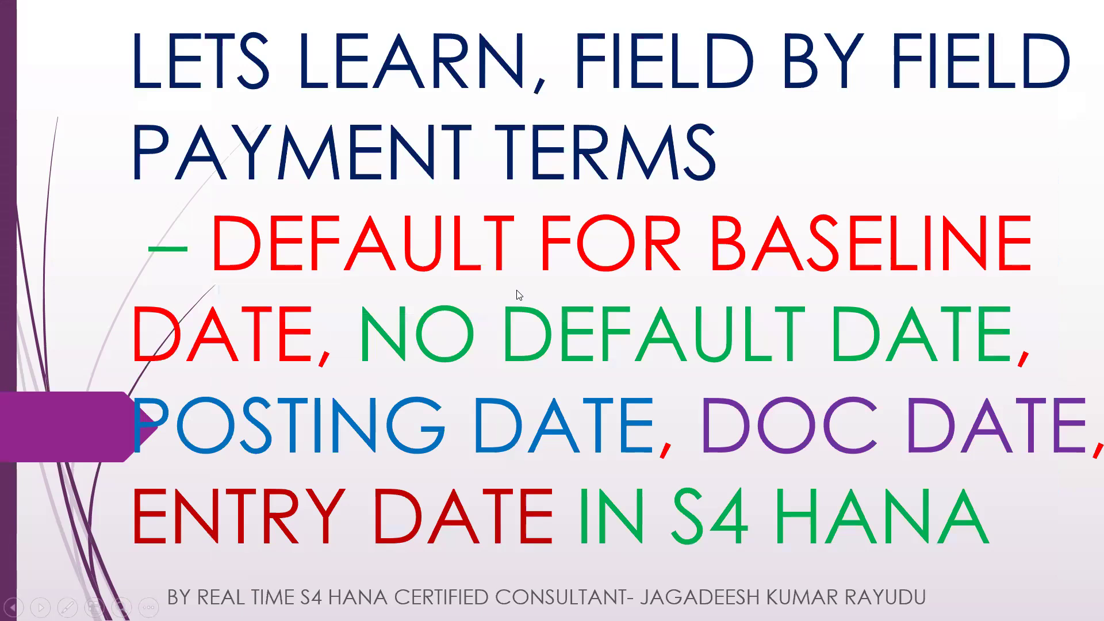